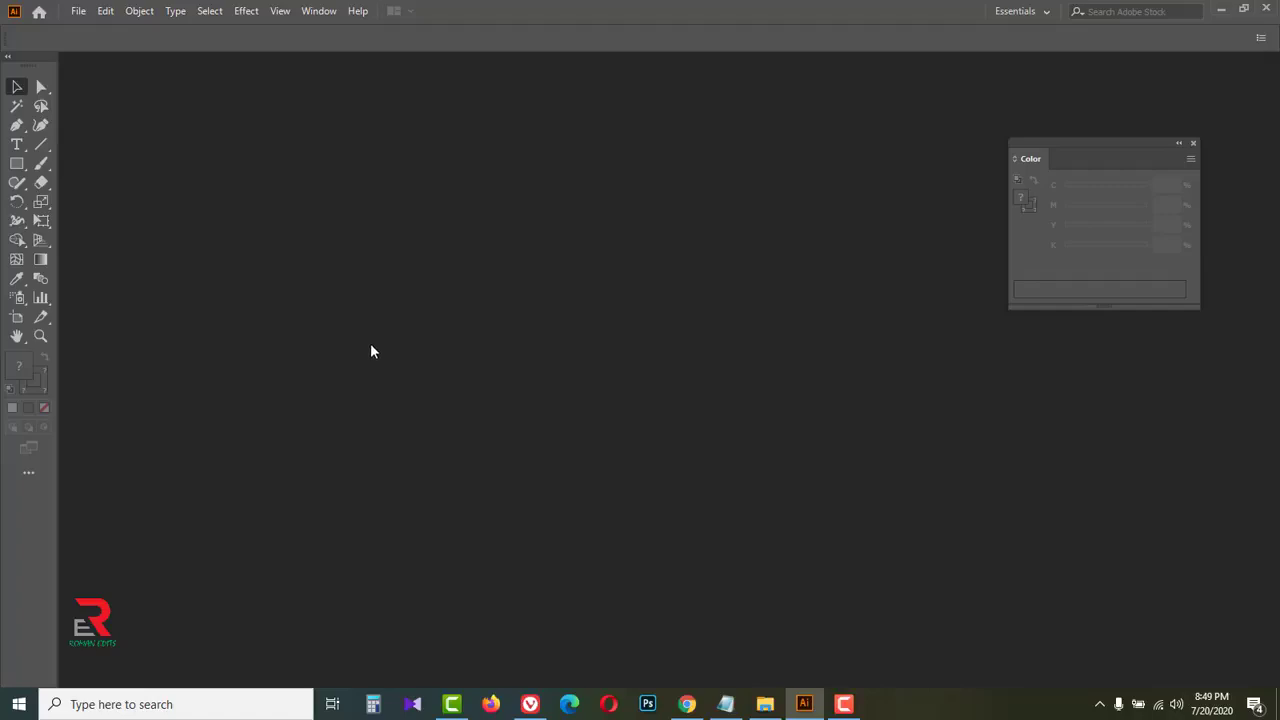
- Set up a new 2.13 × 3.39 in portrait document with 2 artboards and open More Settings
click(78, 12)
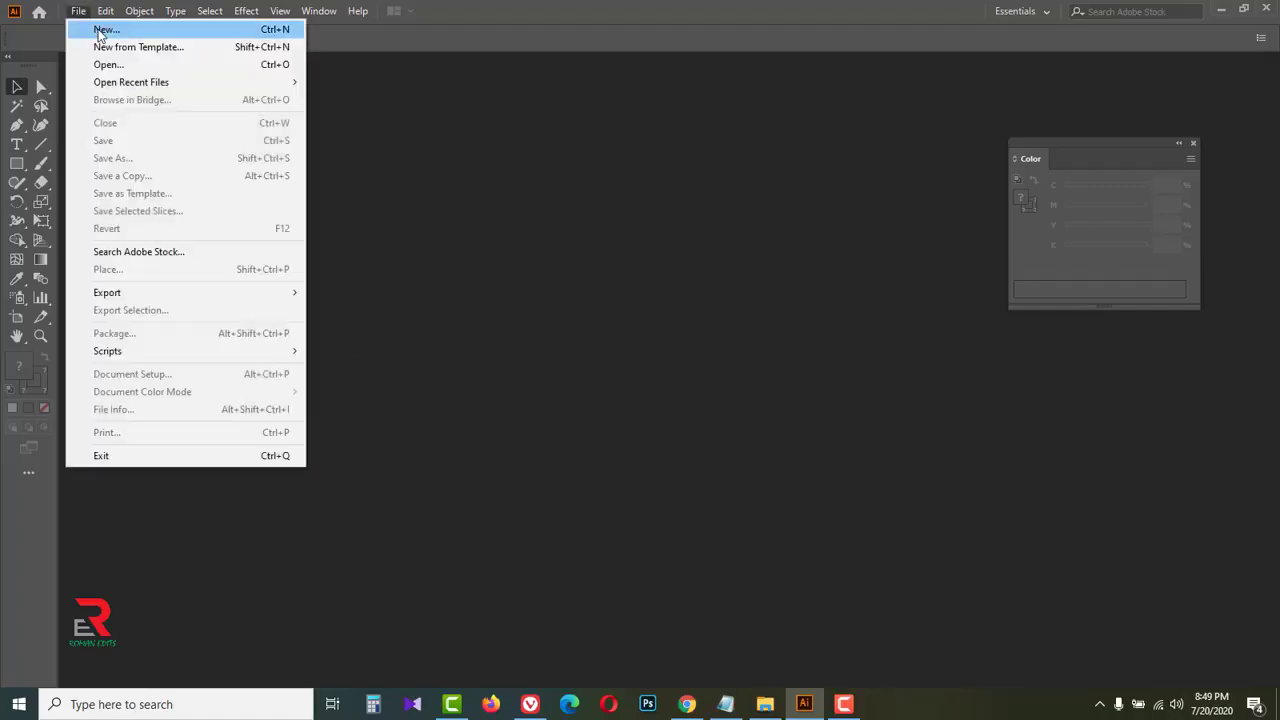
click(99, 30)
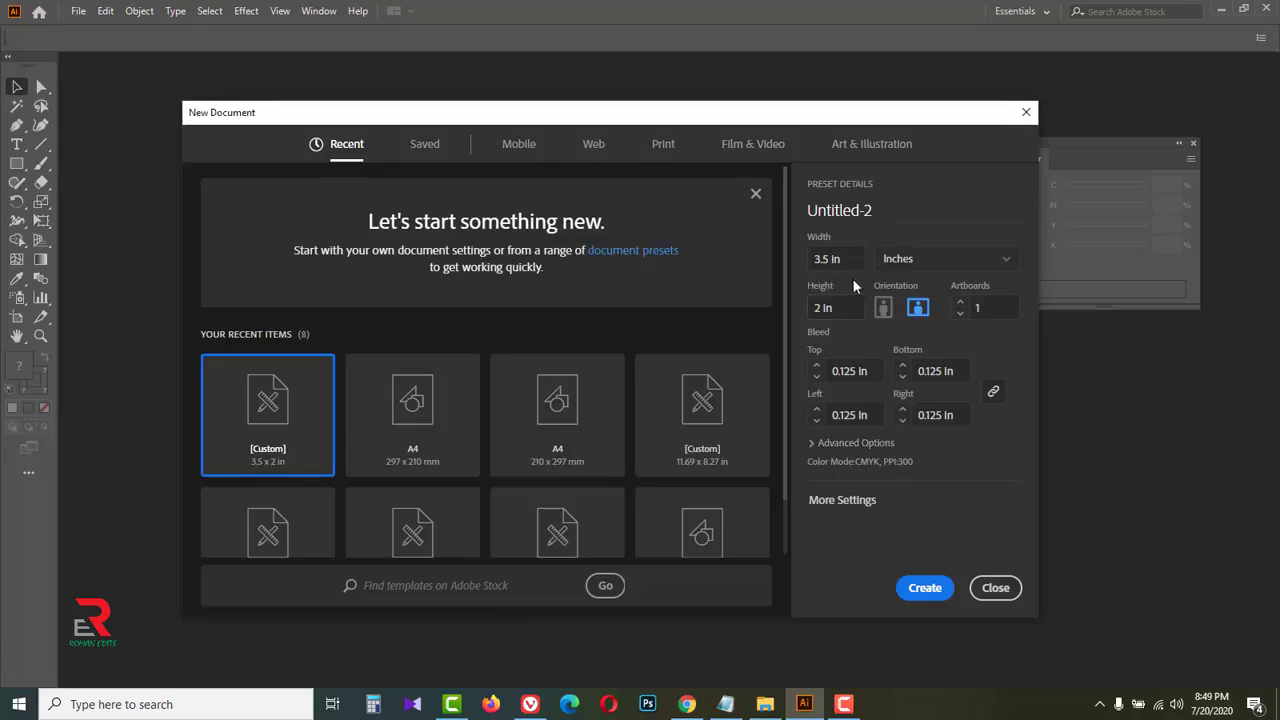
click(840, 258)
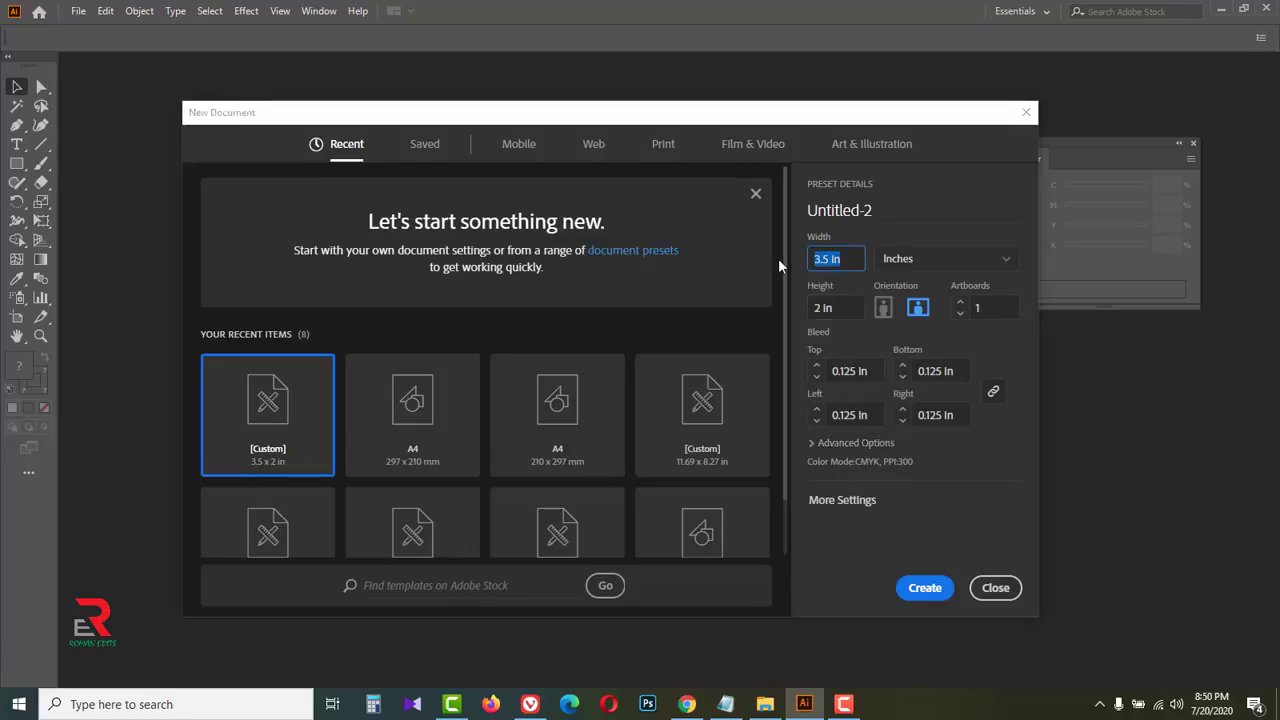
text(2.)
text(13)
click(841, 308)
text(3)
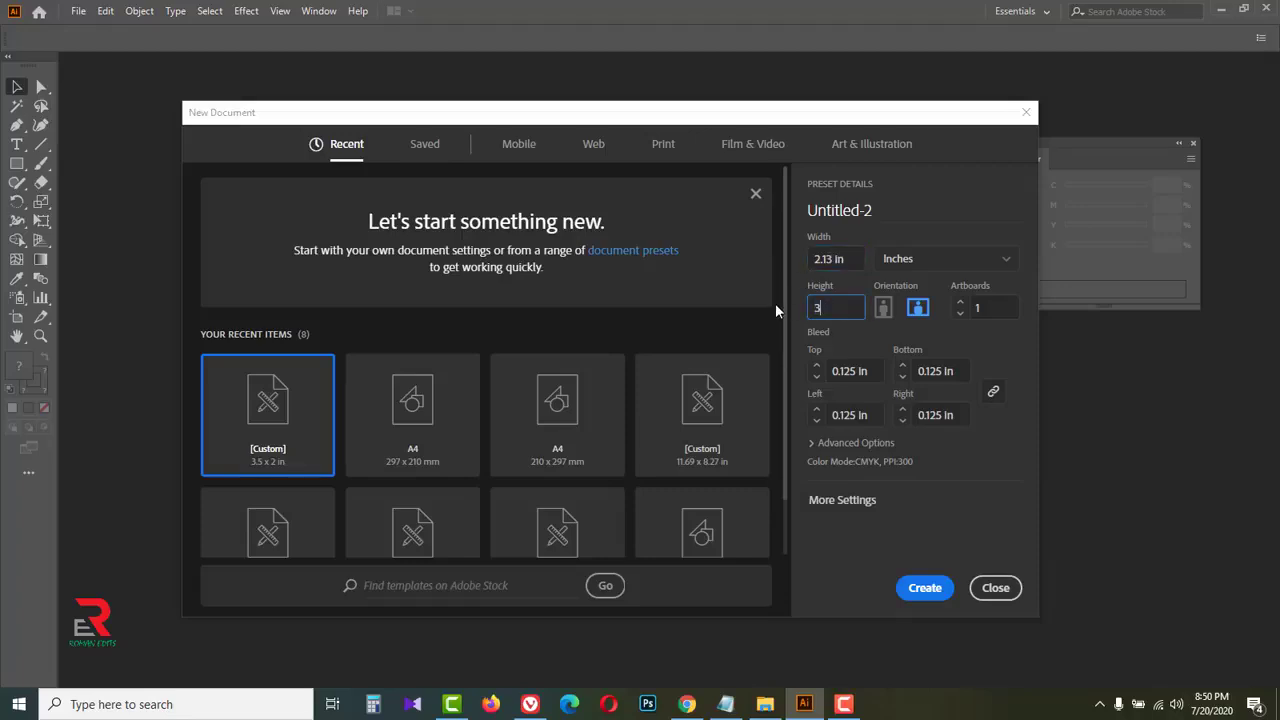
text(.3)
text(9)
click(980, 308)
text(2)
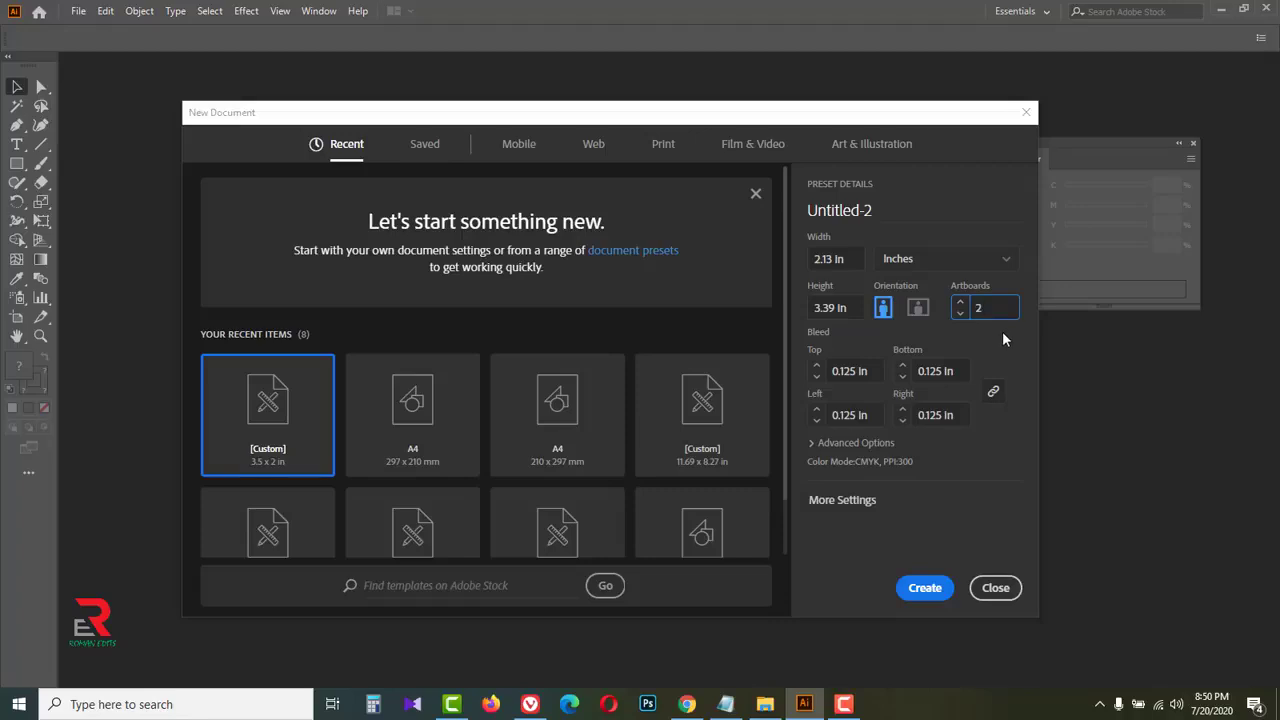
click(872, 372)
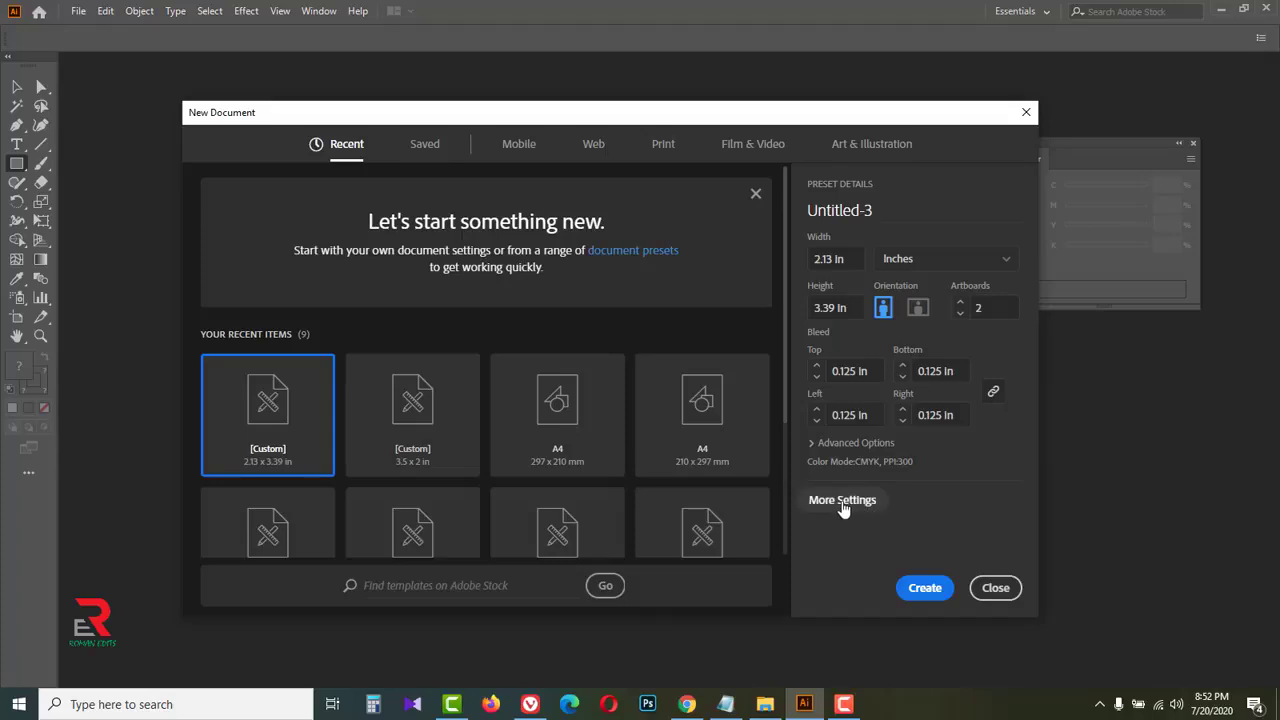
click(842, 500)
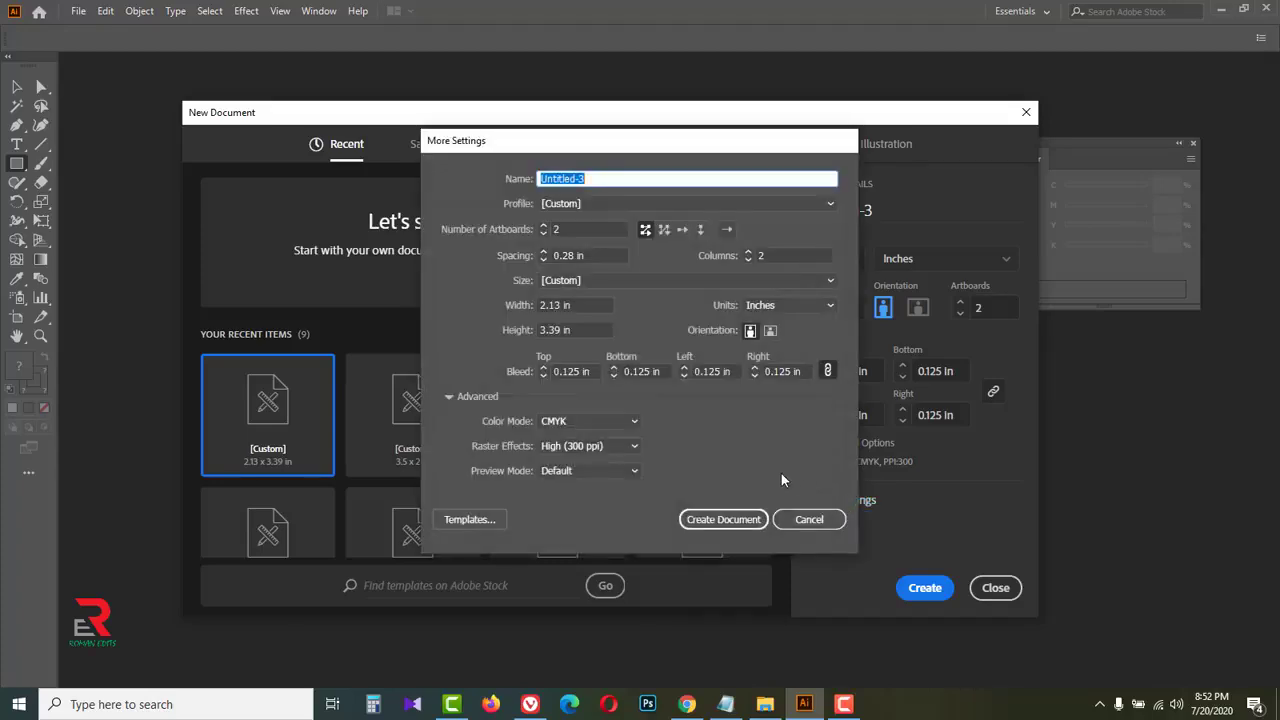
- Keep the colour mode at CMYK and create the document
click(634, 421)
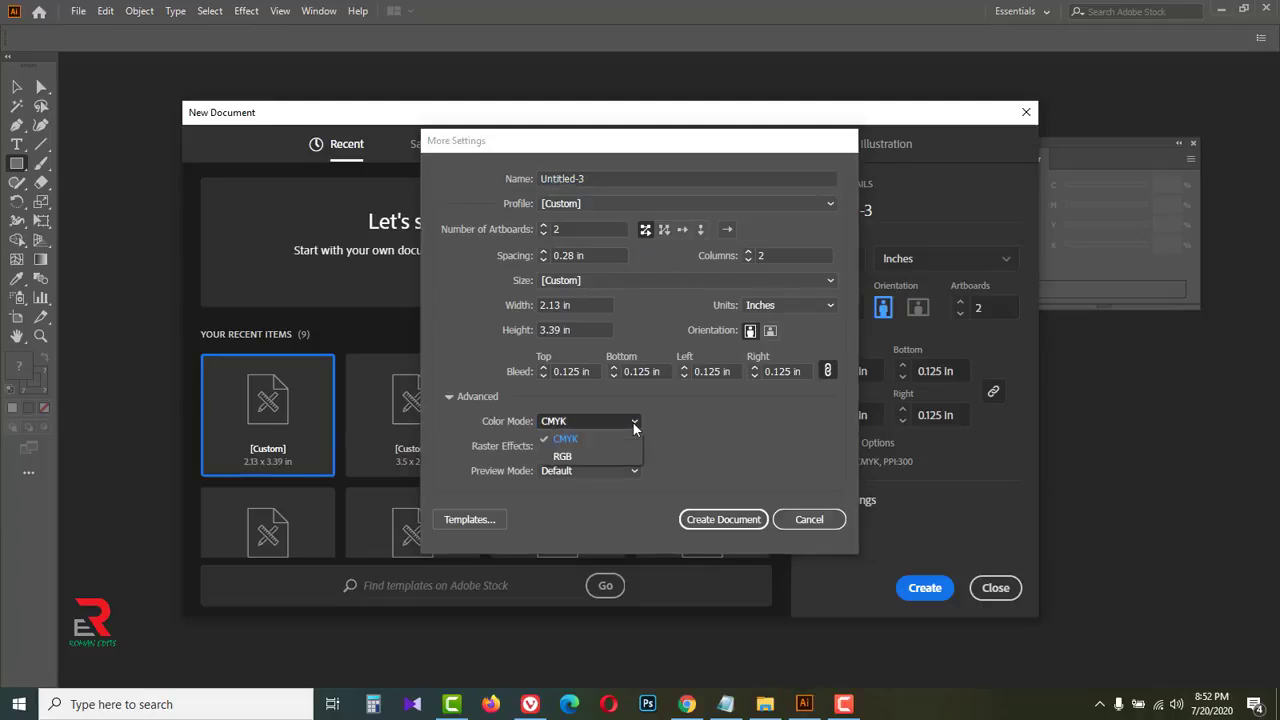
click(679, 440)
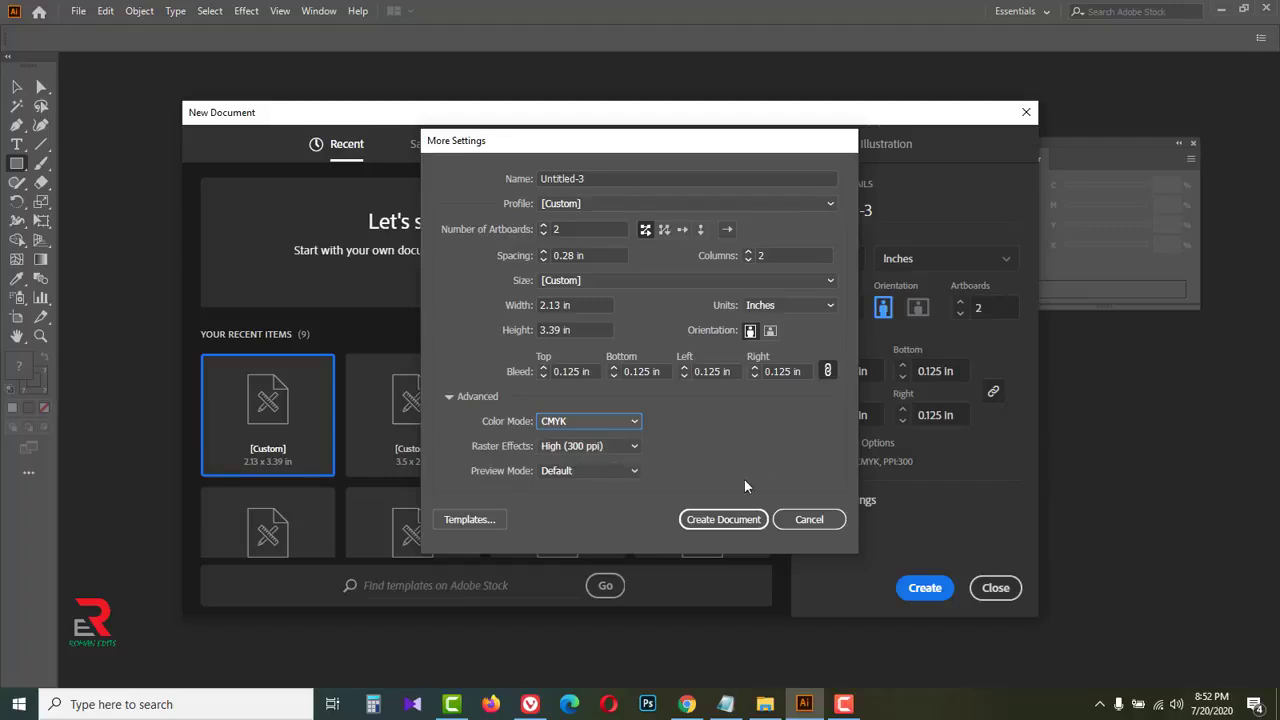
click(716, 521)
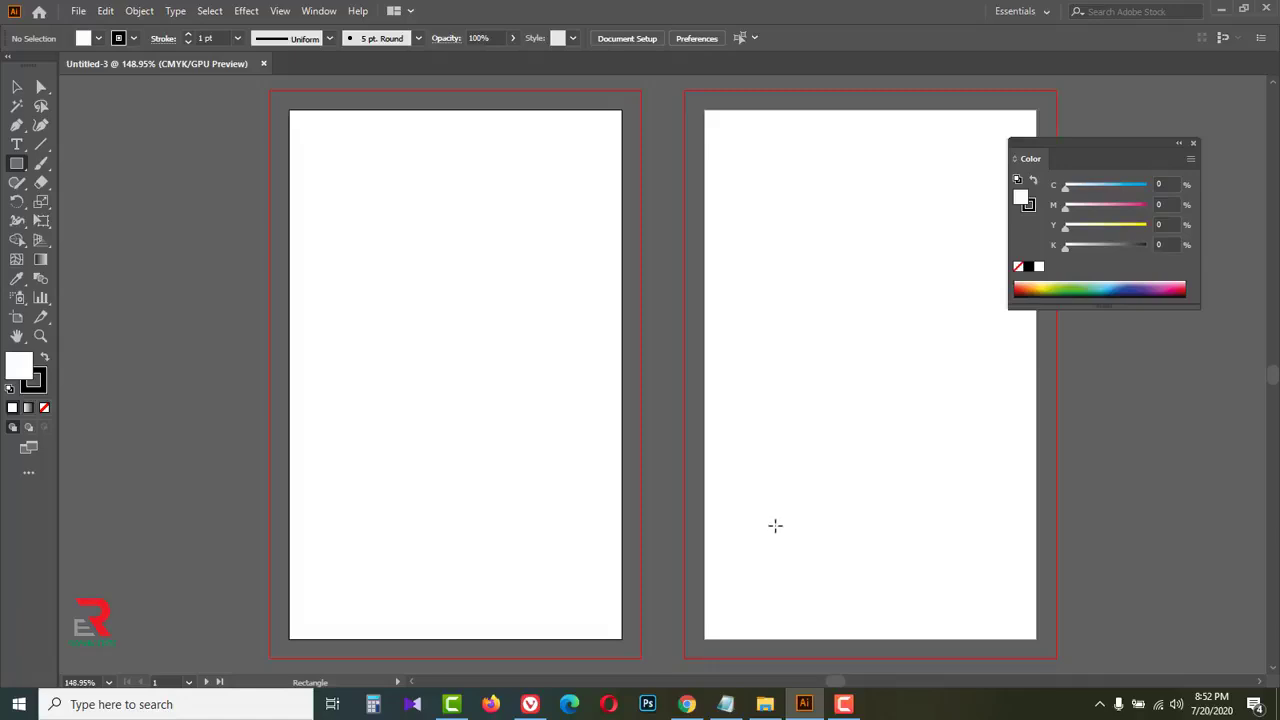
- Draw a 2.13 × 3.39 in rectangle covering the entire left artboard
drag(860, 491, 777, 493)
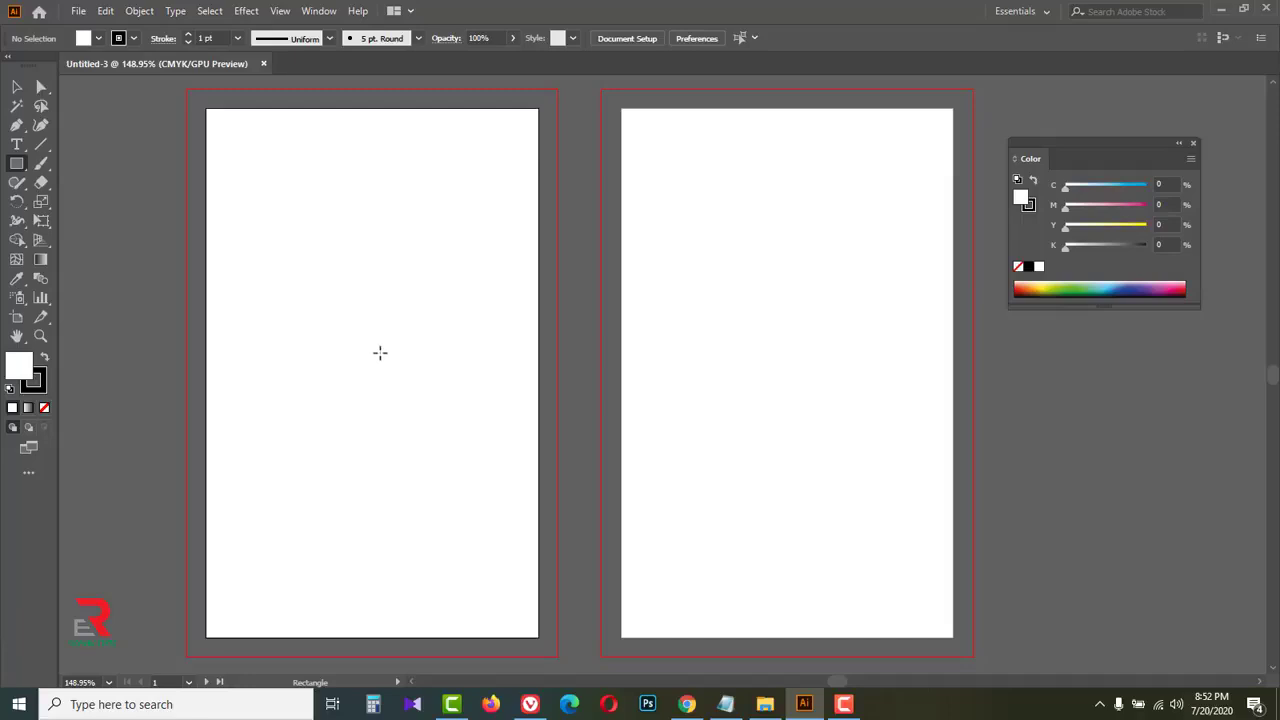
click(22, 168)
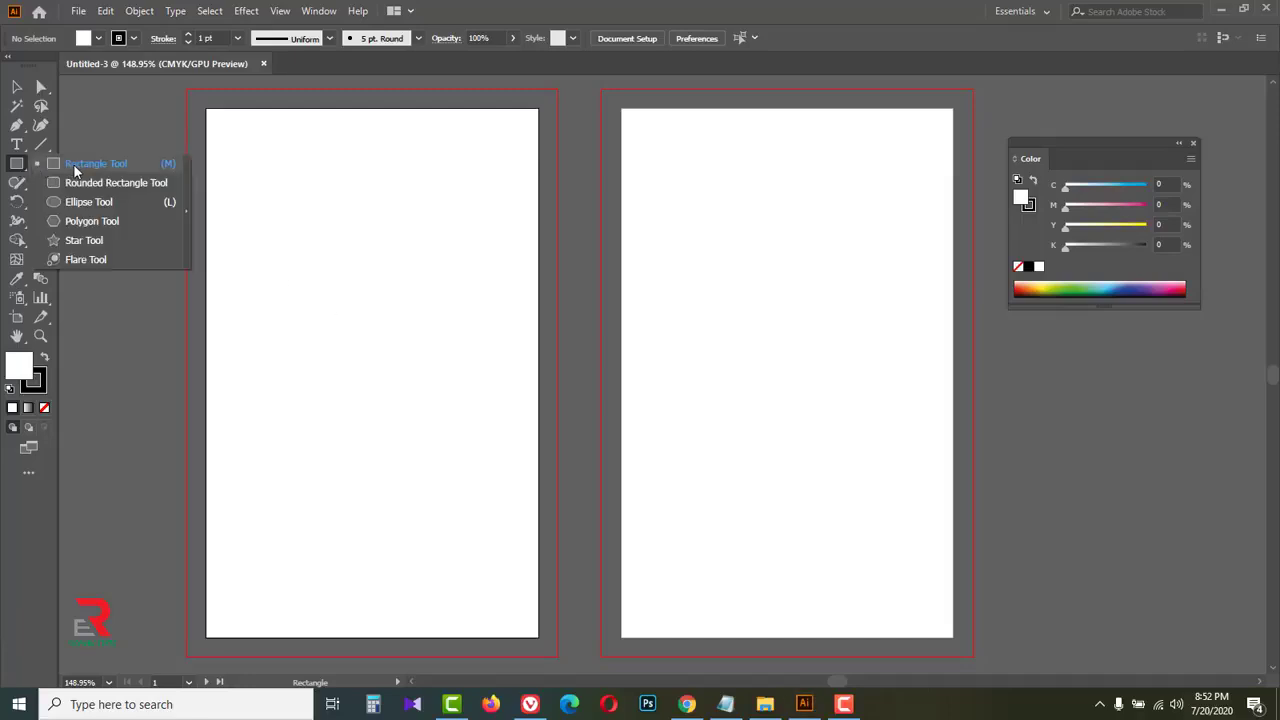
click(80, 164)
drag(207, 109, 538, 636)
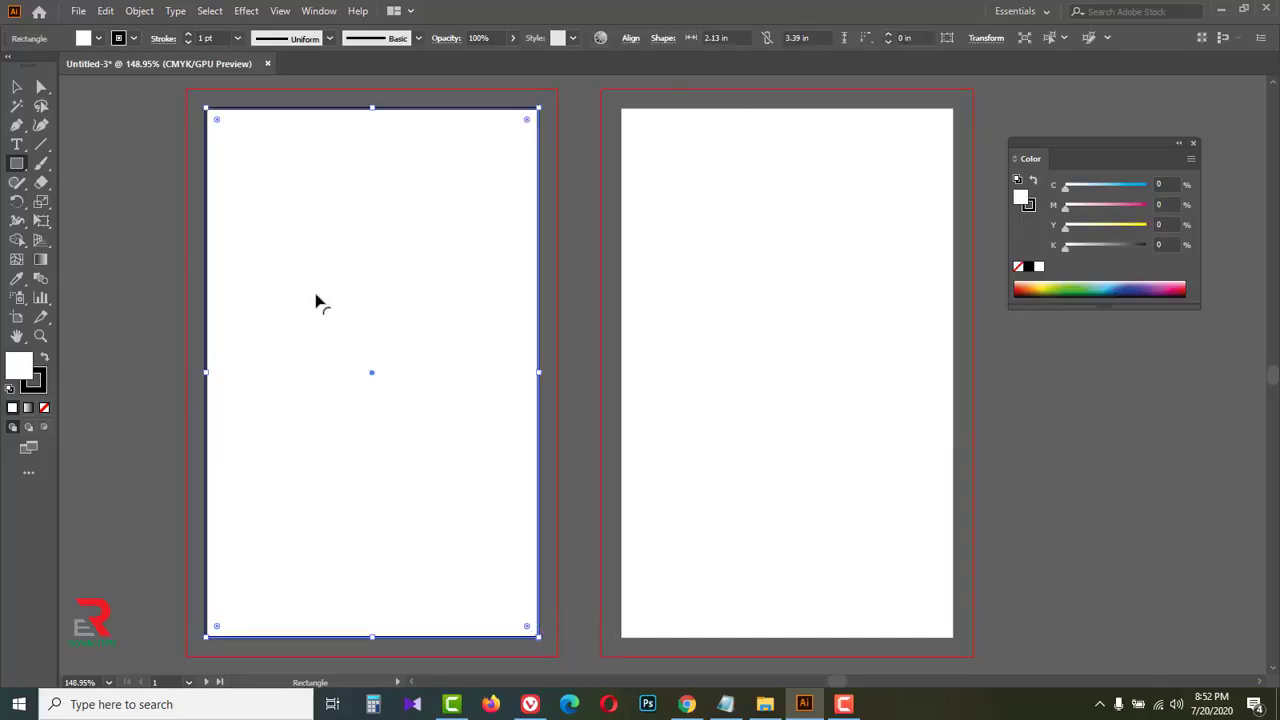
click(140, 12)
mouse_move(157, 392)
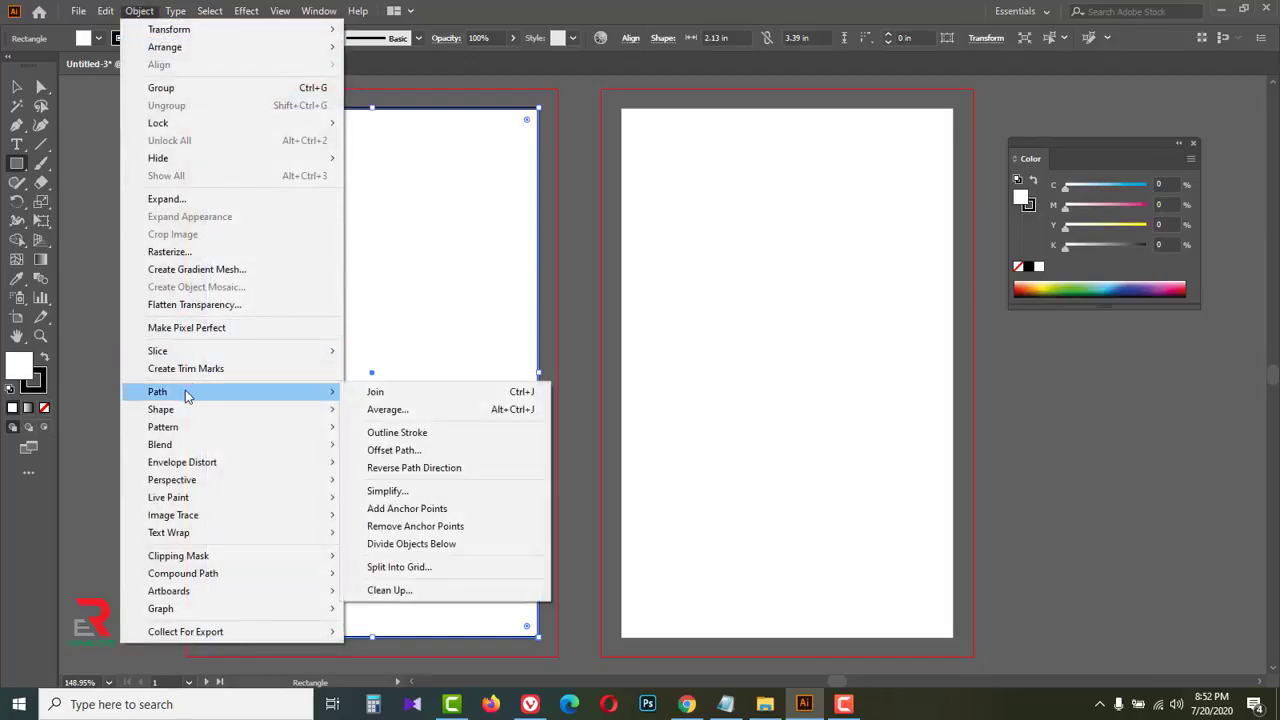
- Create an inner rectangle with an Offset Path of -0.25 in
click(370, 452)
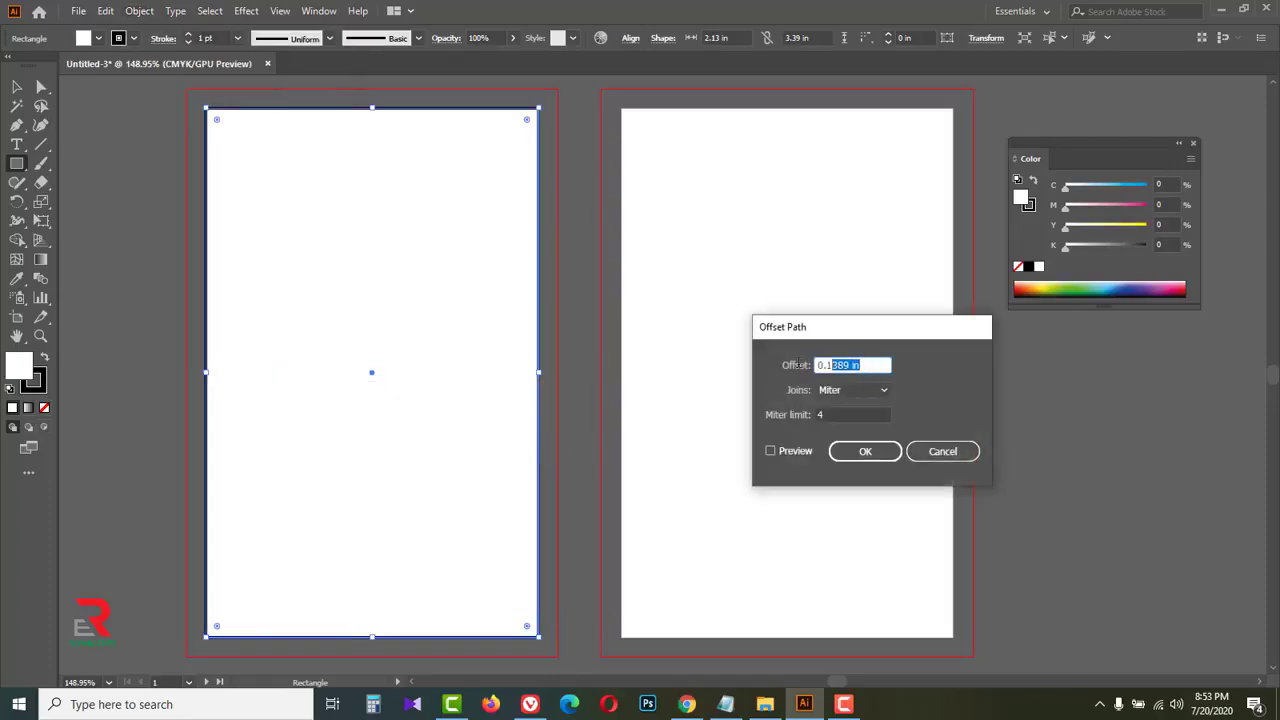
text(-)
text(0.)
text(2)
text(5)
click(771, 452)
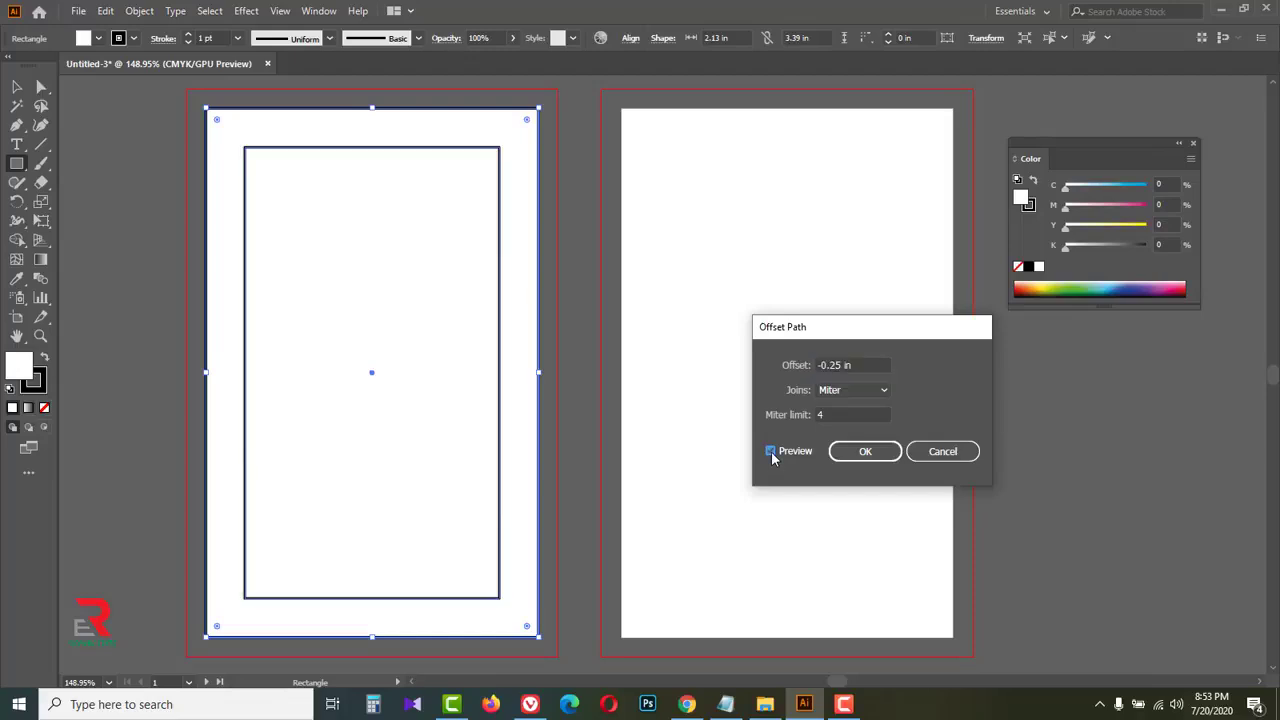
click(858, 452)
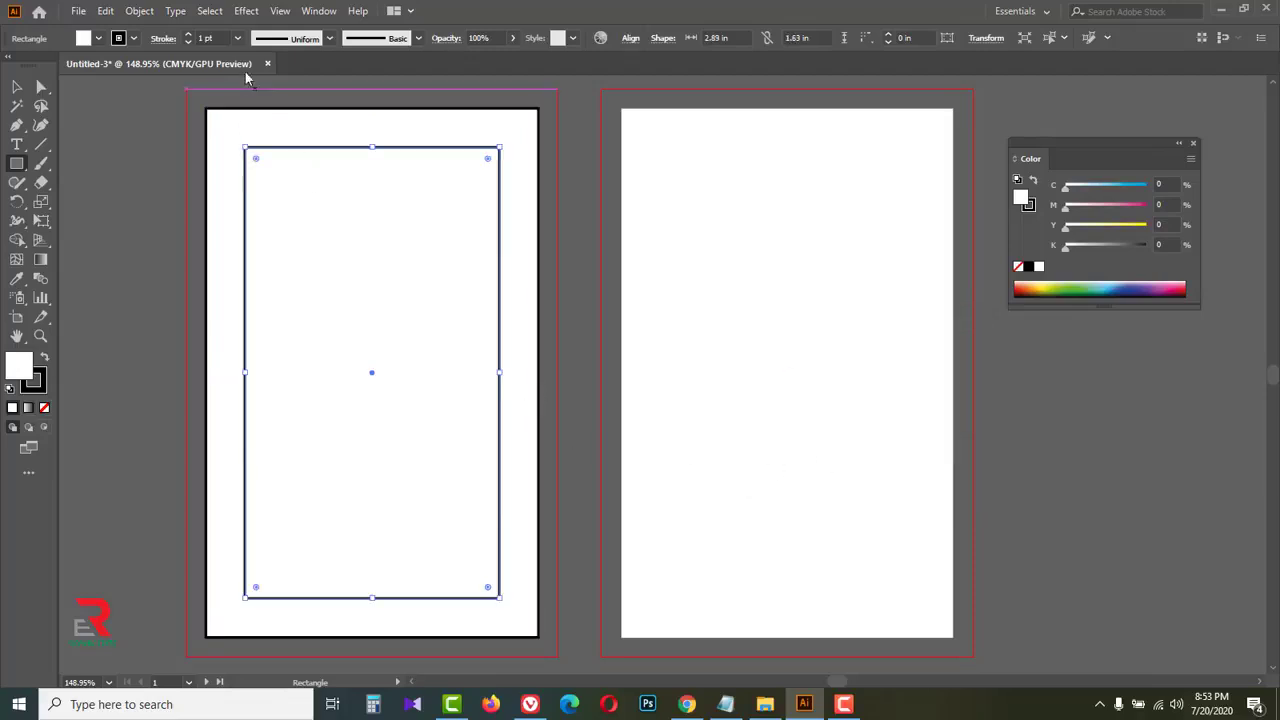
- Give the inset rectangle a 0.25 pt stroke and deselect it
click(237, 38)
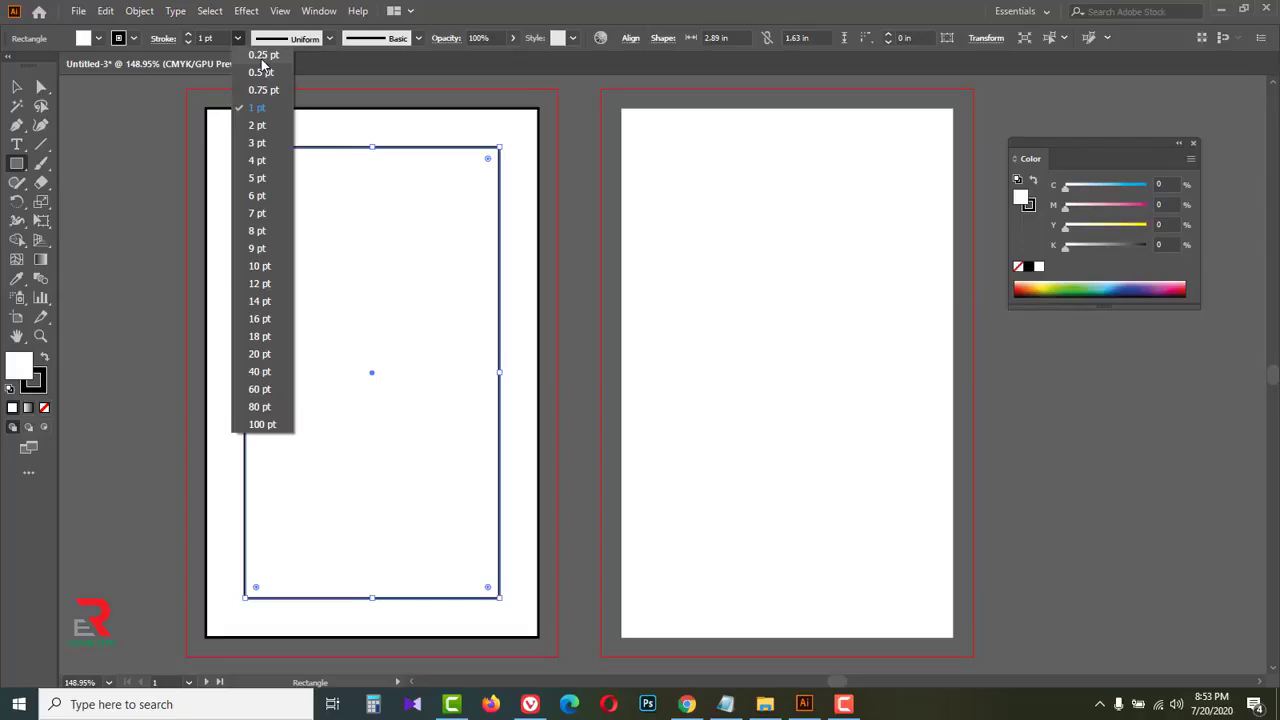
click(262, 55)
click(17, 89)
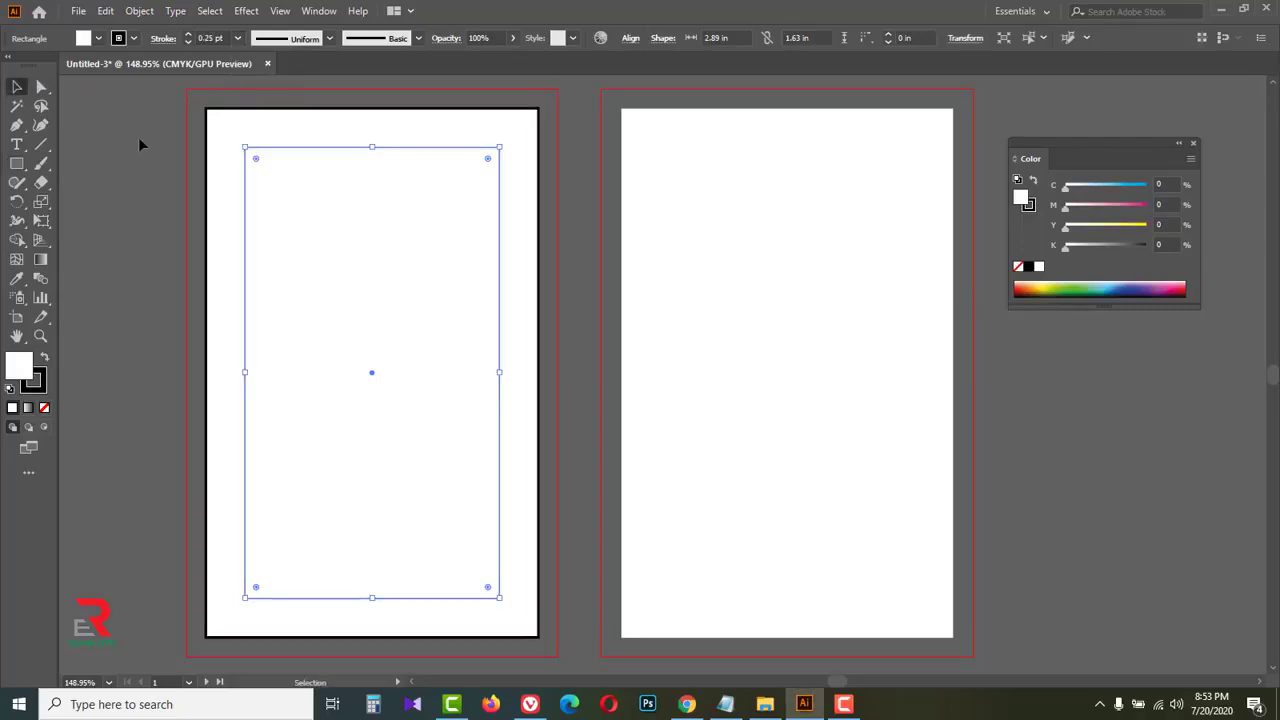
click(138, 137)
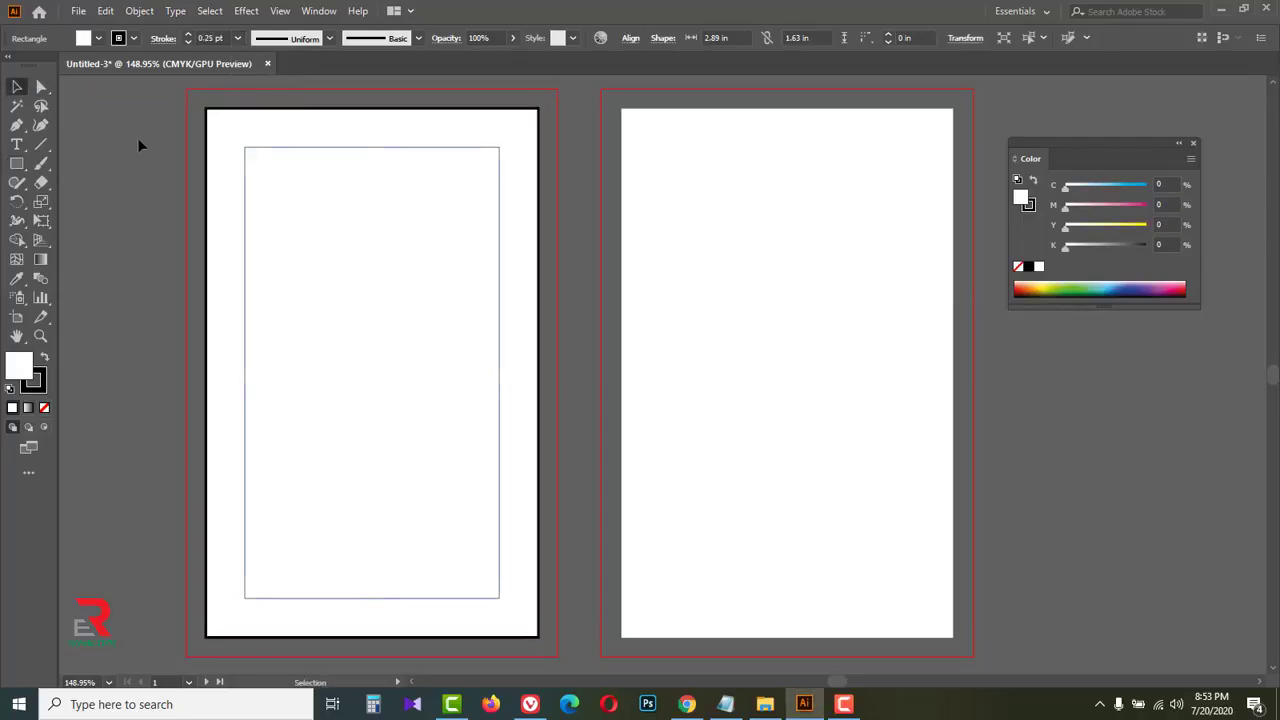
- Alt-drag copies of the outer and inset rectangles onto the right artboard
click(214, 218)
shift+click(246, 222)
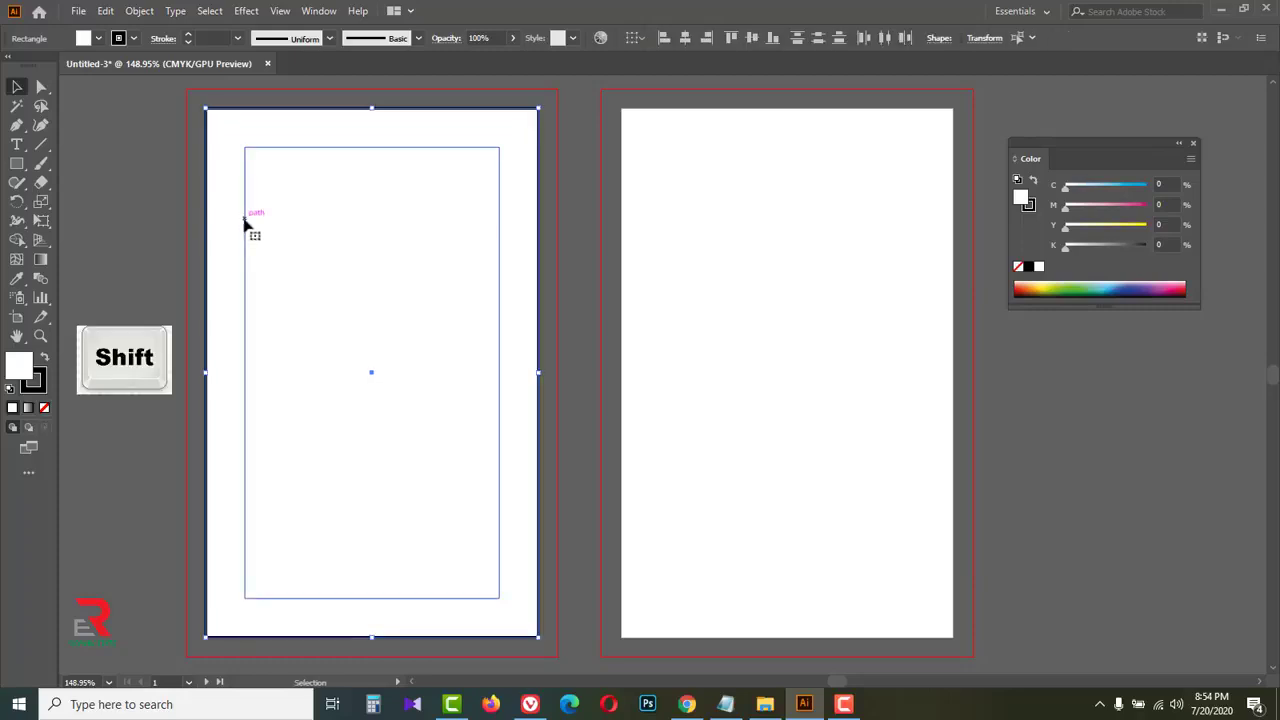
mouse_move(249, 250)
mouse_down()
mouse_move(619, 263)
mouse_move(663, 248)
mouse_up()
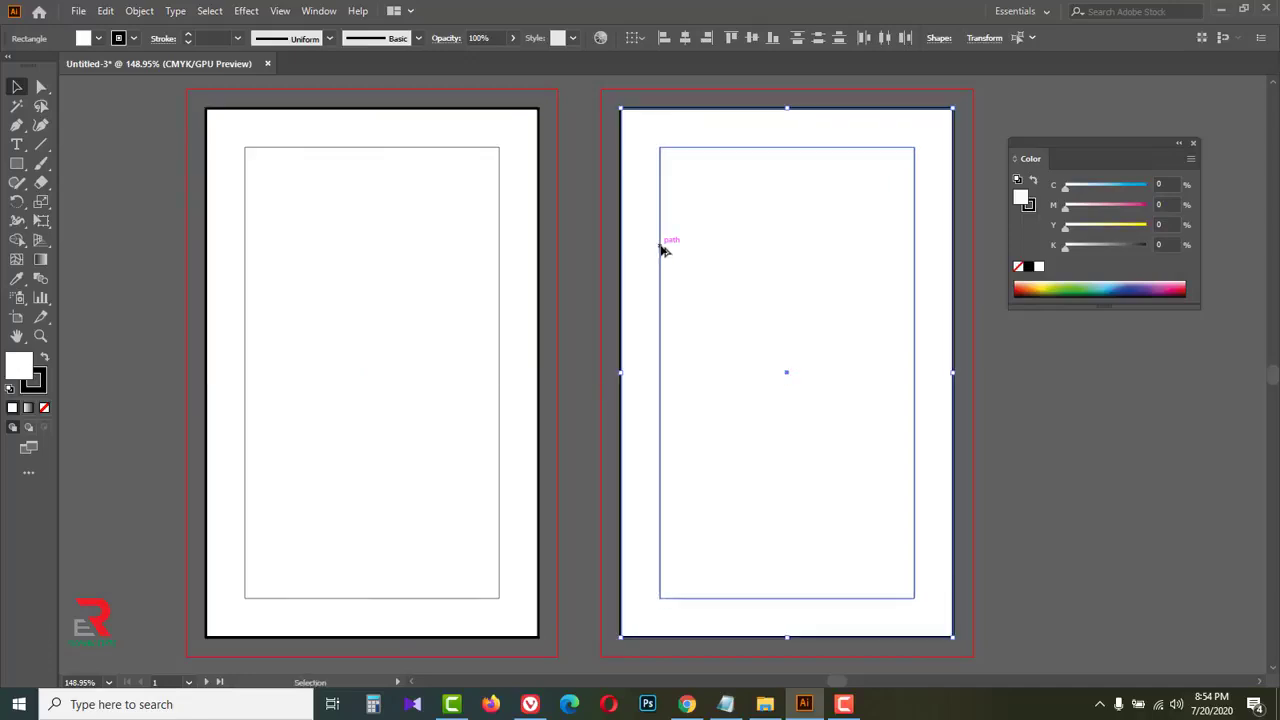
click(74, 190)
click(16, 164)
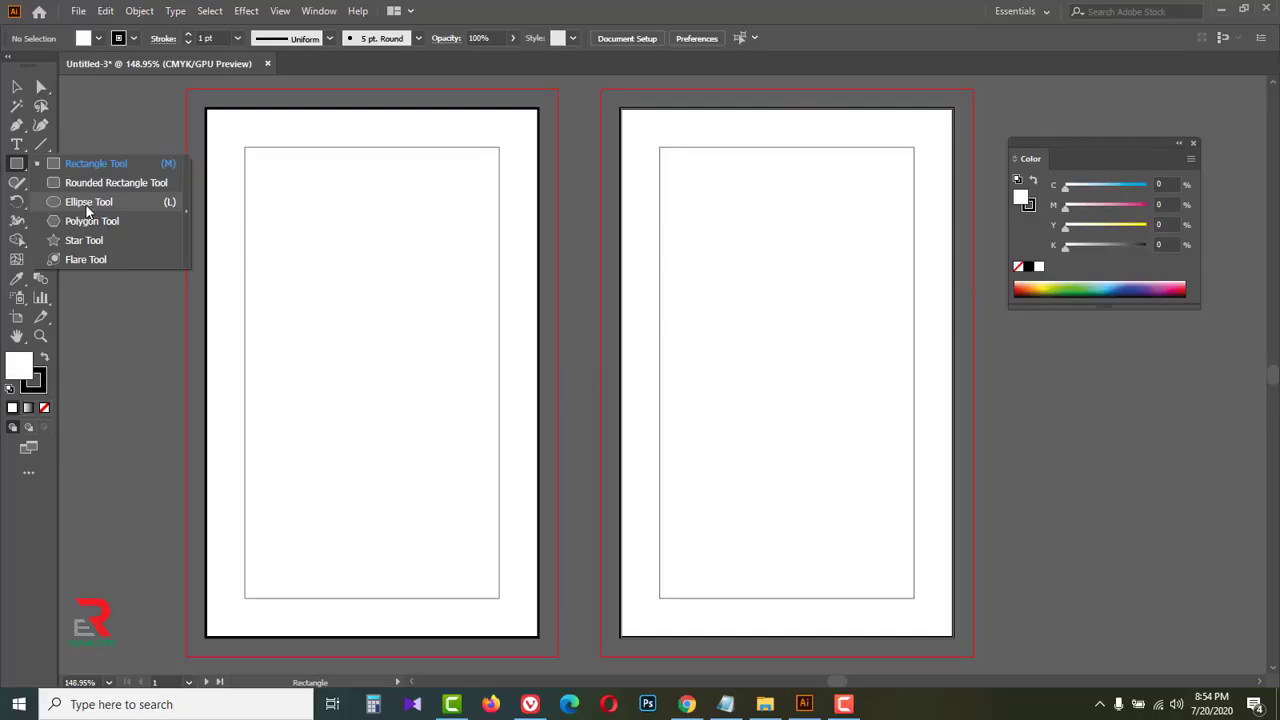
- Draw a 2.29 in circle overlapping the top of the left card, centred horizontally
click(88, 203)
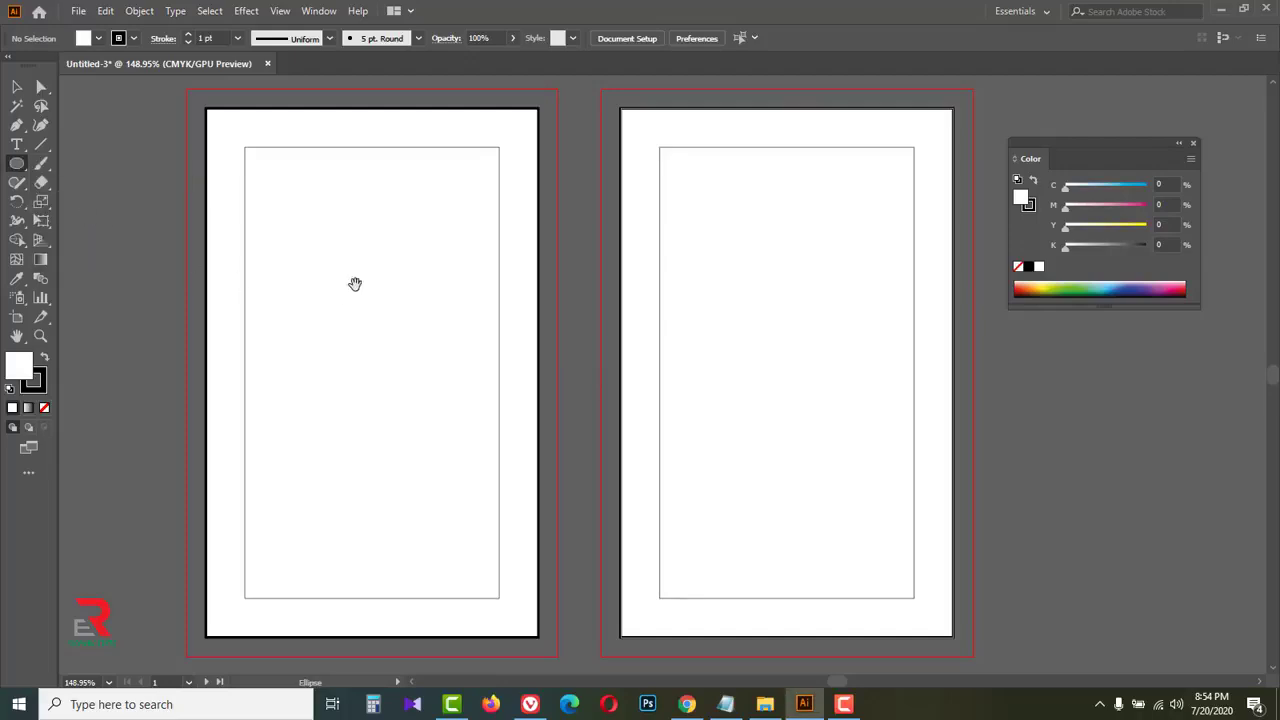
drag(354, 260, 374, 371)
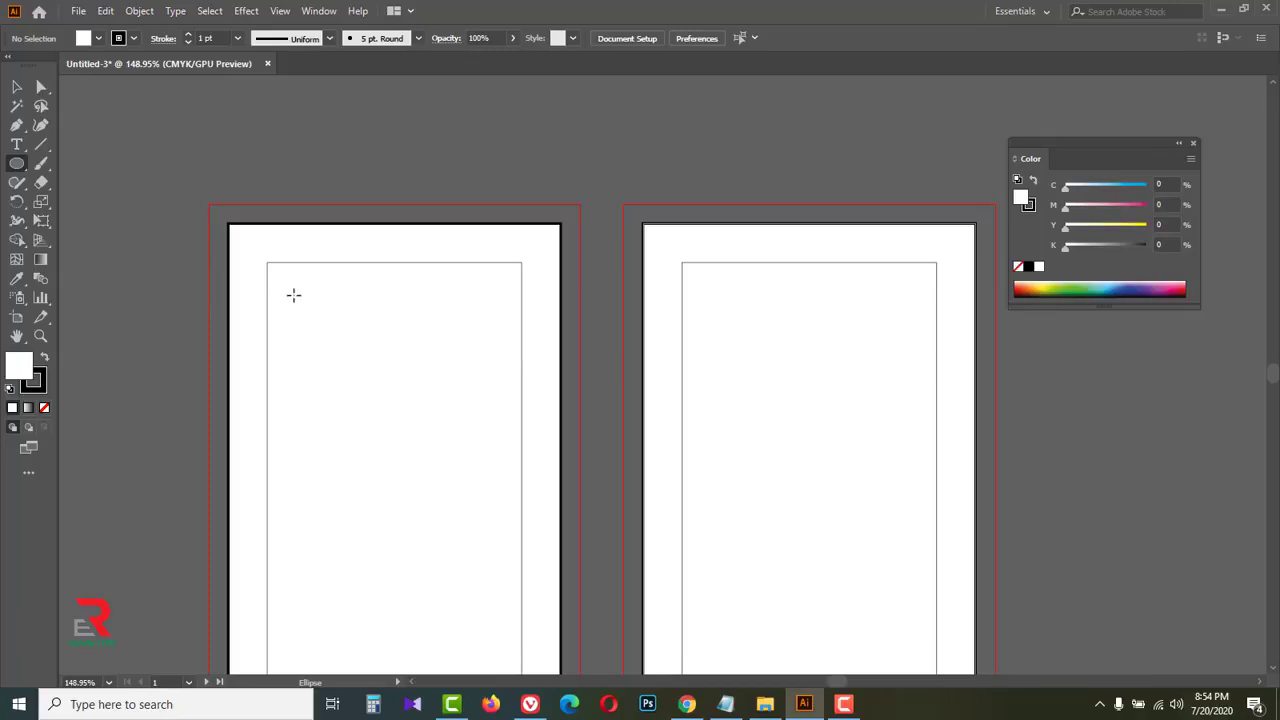
mouse_move(293, 295)
mouse_down()
mouse_move(430, 497)
mouse_move(466, 524)
mouse_up()
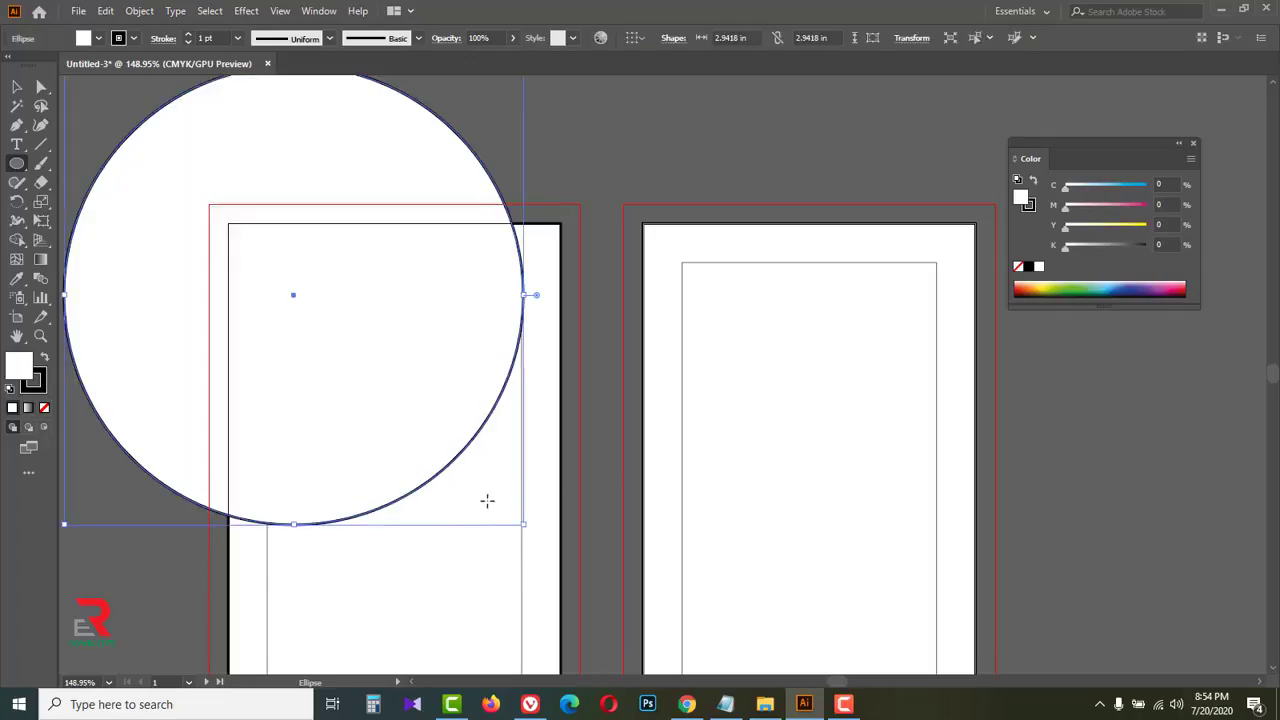
key(ctrl+minus)
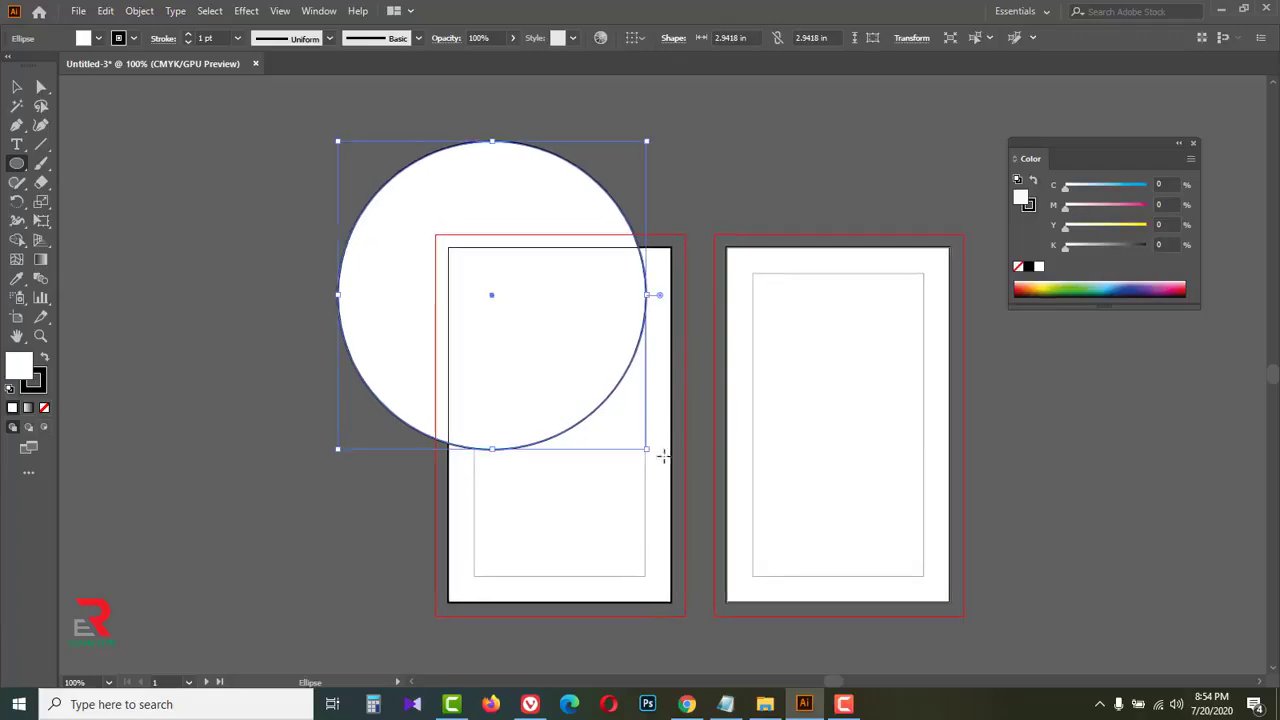
mouse_move(647, 449)
mouse_down()
mouse_move(622, 424)
mouse_move(631, 409)
mouse_move(623, 423)
mouse_move(612, 414)
mouse_up()
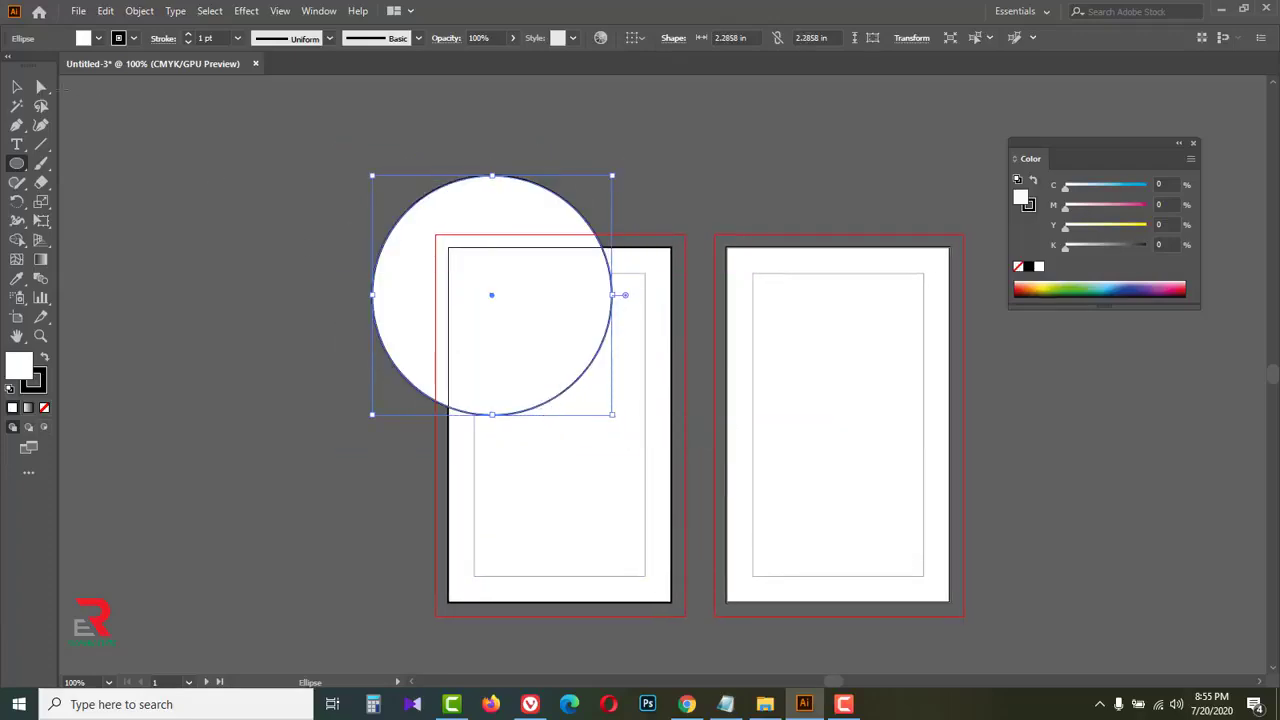
key(v)
mouse_move(506, 306)
mouse_down()
mouse_move(547, 310)
mouse_move(555, 340)
mouse_up()
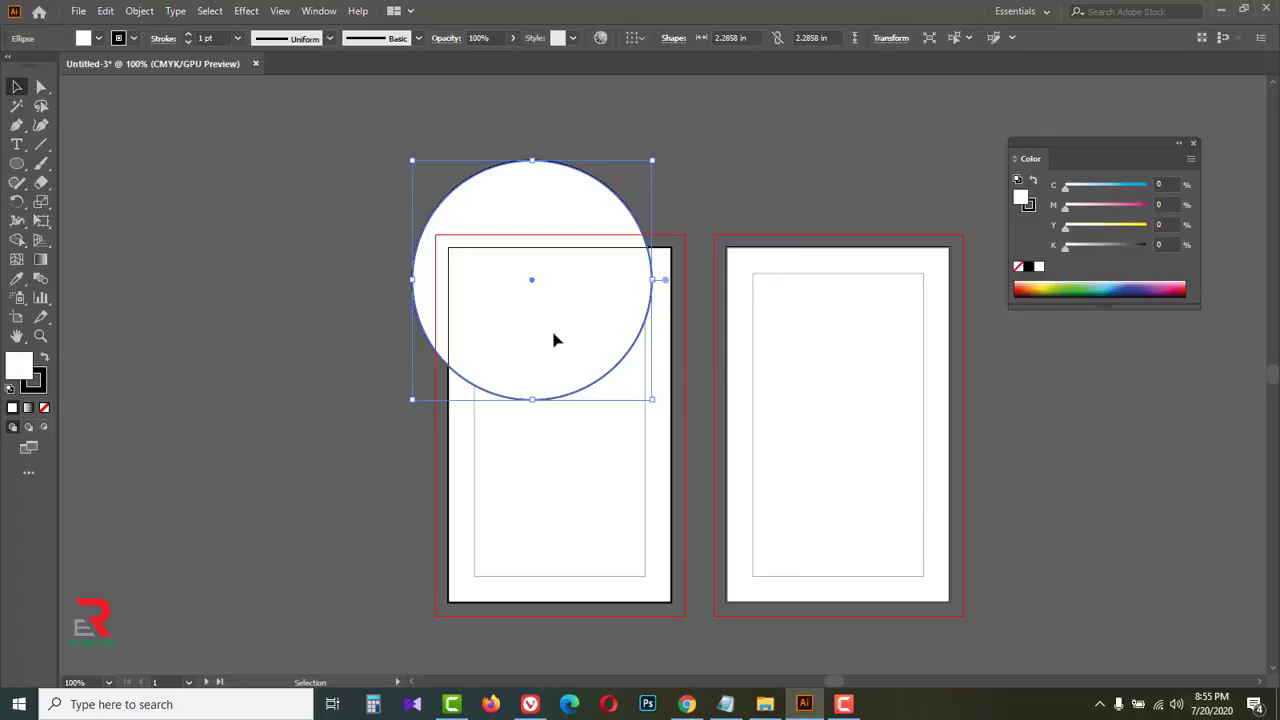
- Remove the circle's stroke and fill it with navy C81 M70 Y50 K60
click(1029, 205)
click(1018, 266)
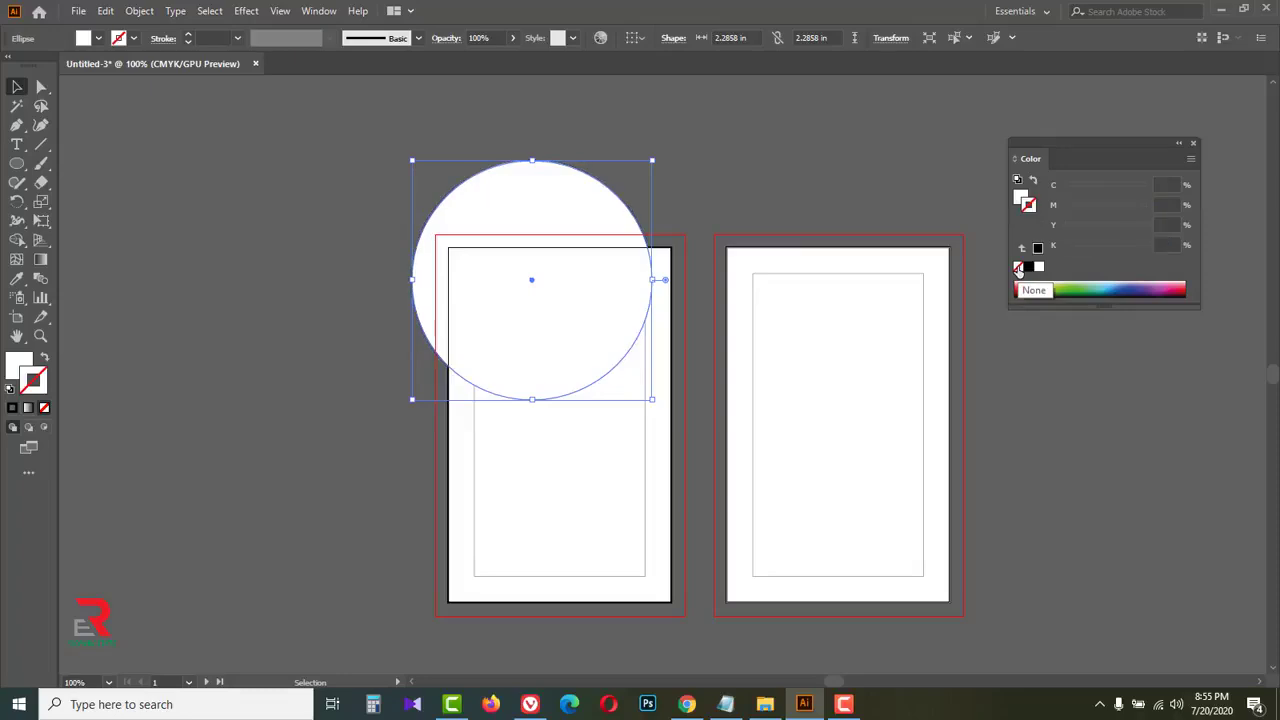
click(1020, 196)
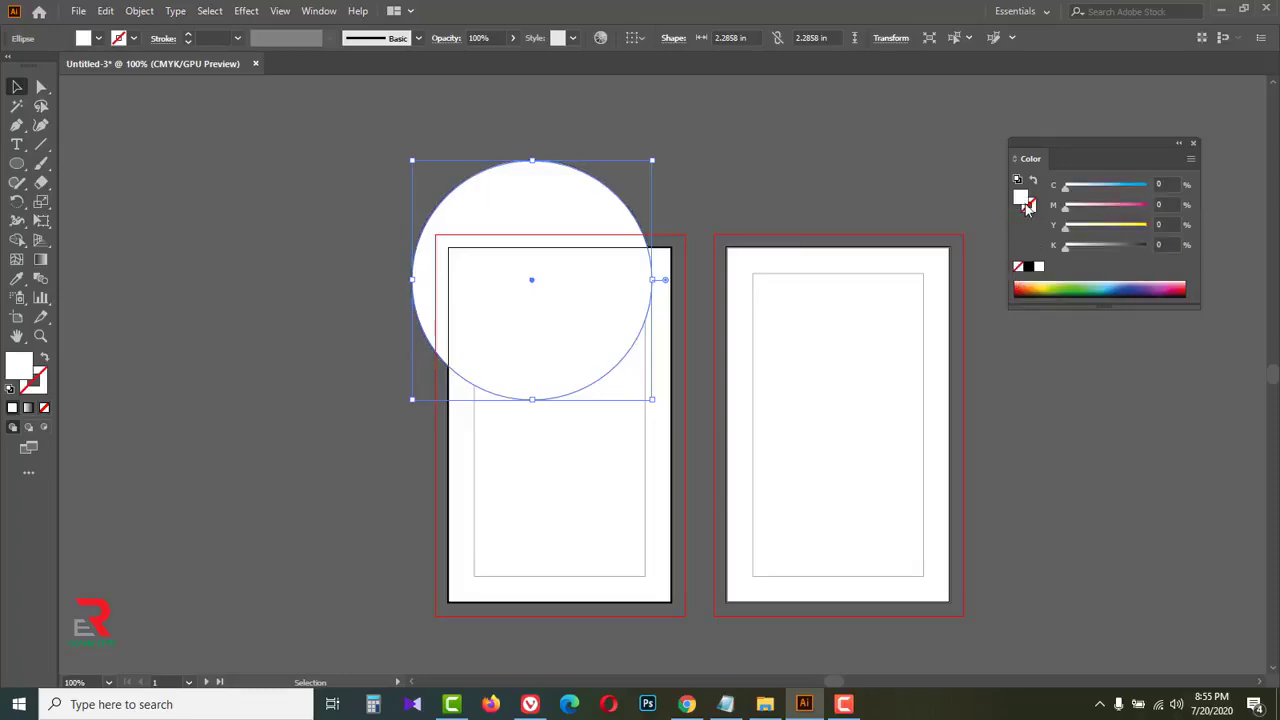
double_click(1162, 185)
text(1)
key(Tab)
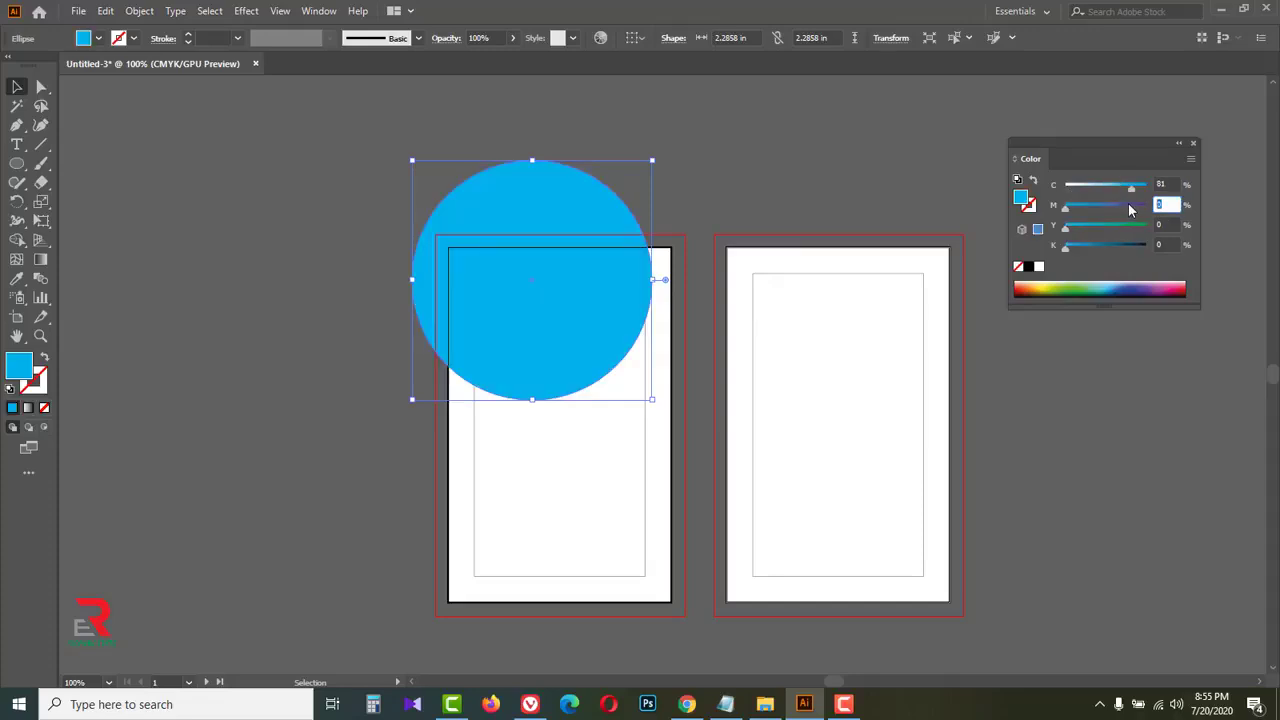
text(7)
key(Tab)
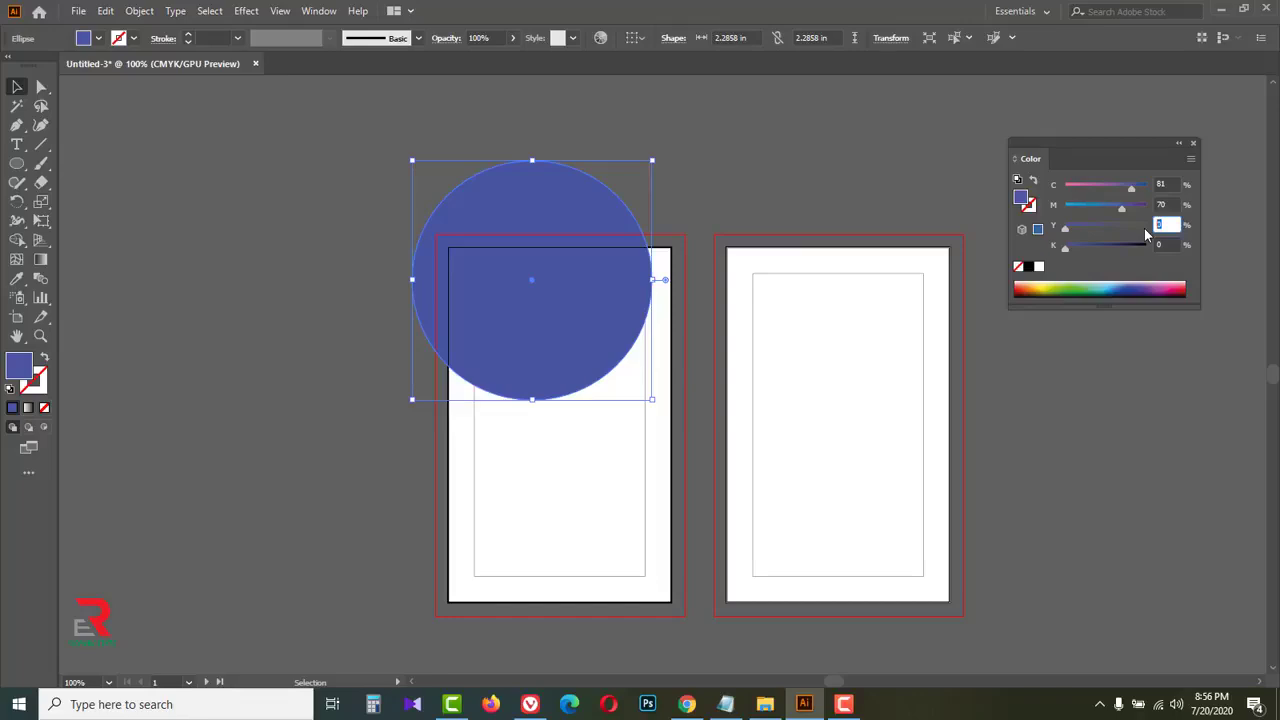
text(50)
key(Tab)
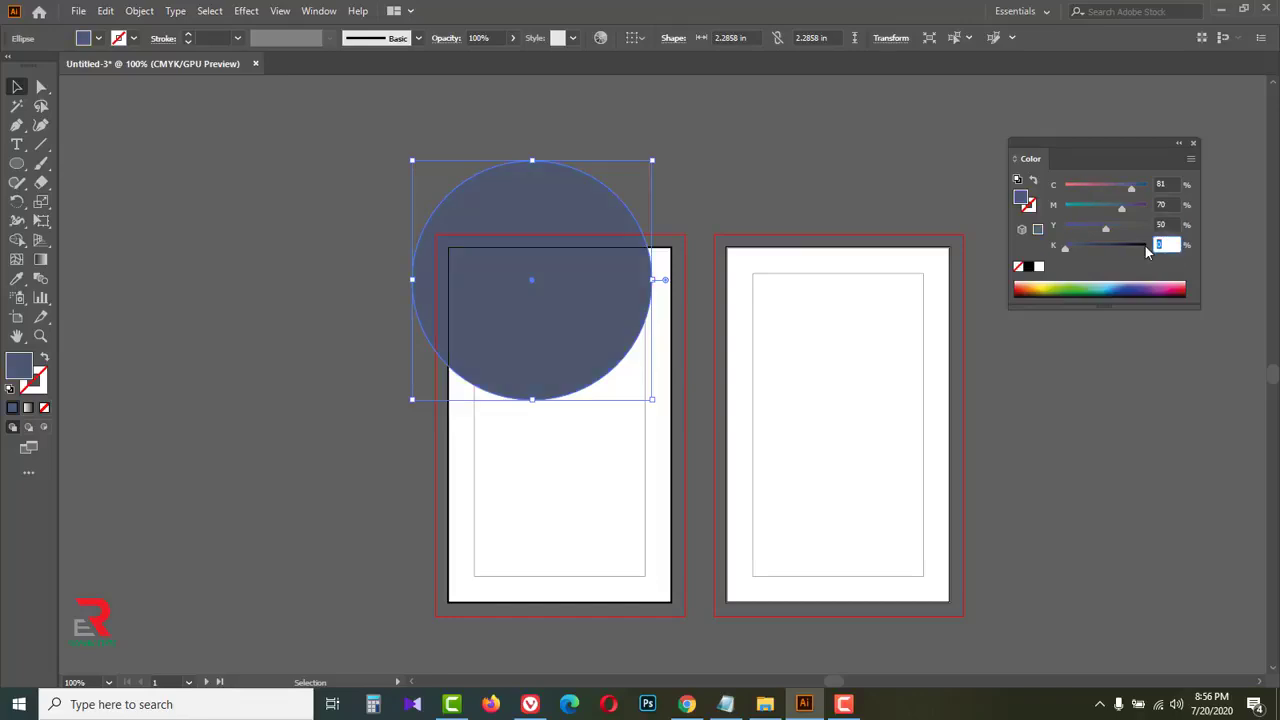
text(60)
click(835, 174)
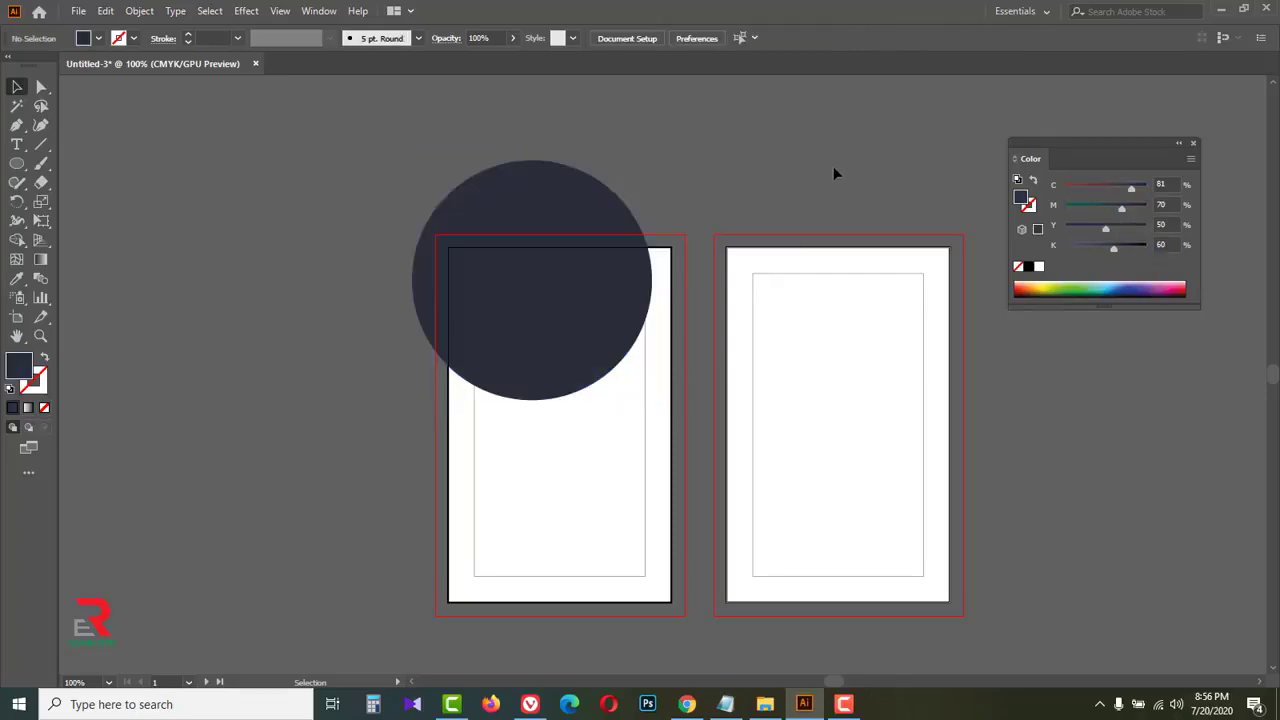
- Draw a 1.18 in circle over the big circle's lower edge
drag(16, 163, 97, 204)
click(97, 204)
drag(565, 363, 629, 430)
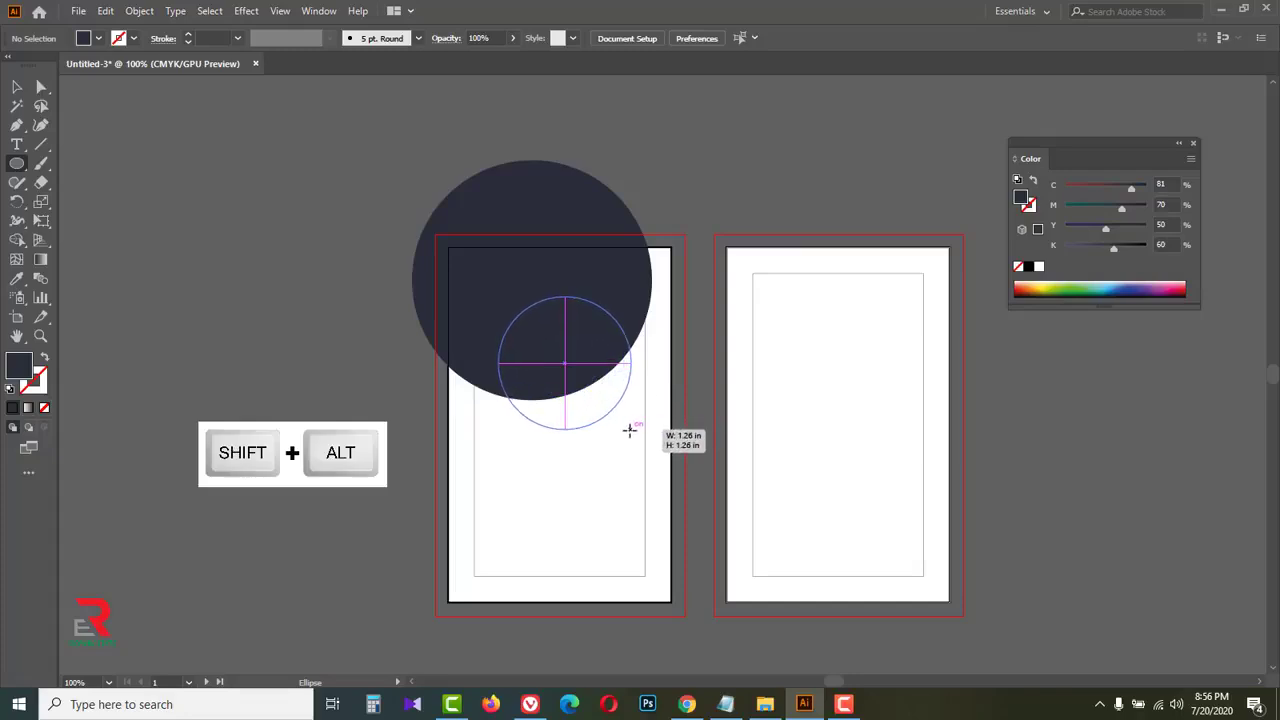
drag(629, 430, 628, 425)
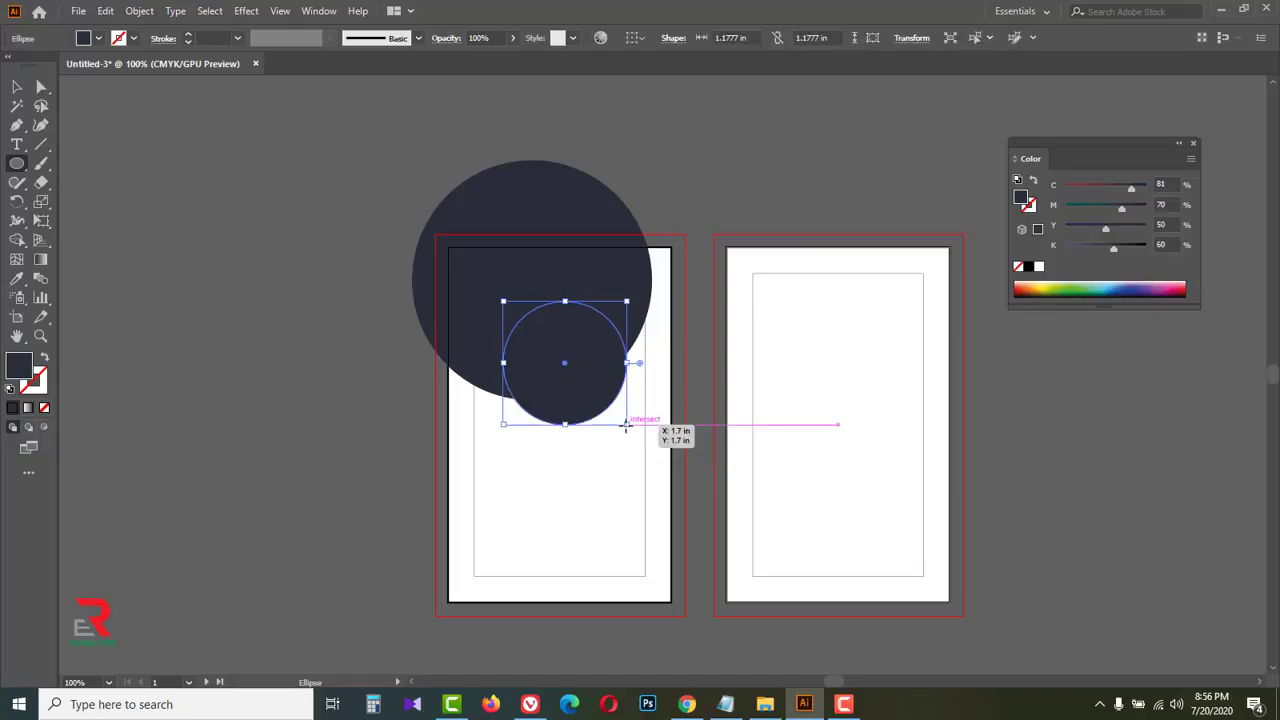
key(ctrl+=)
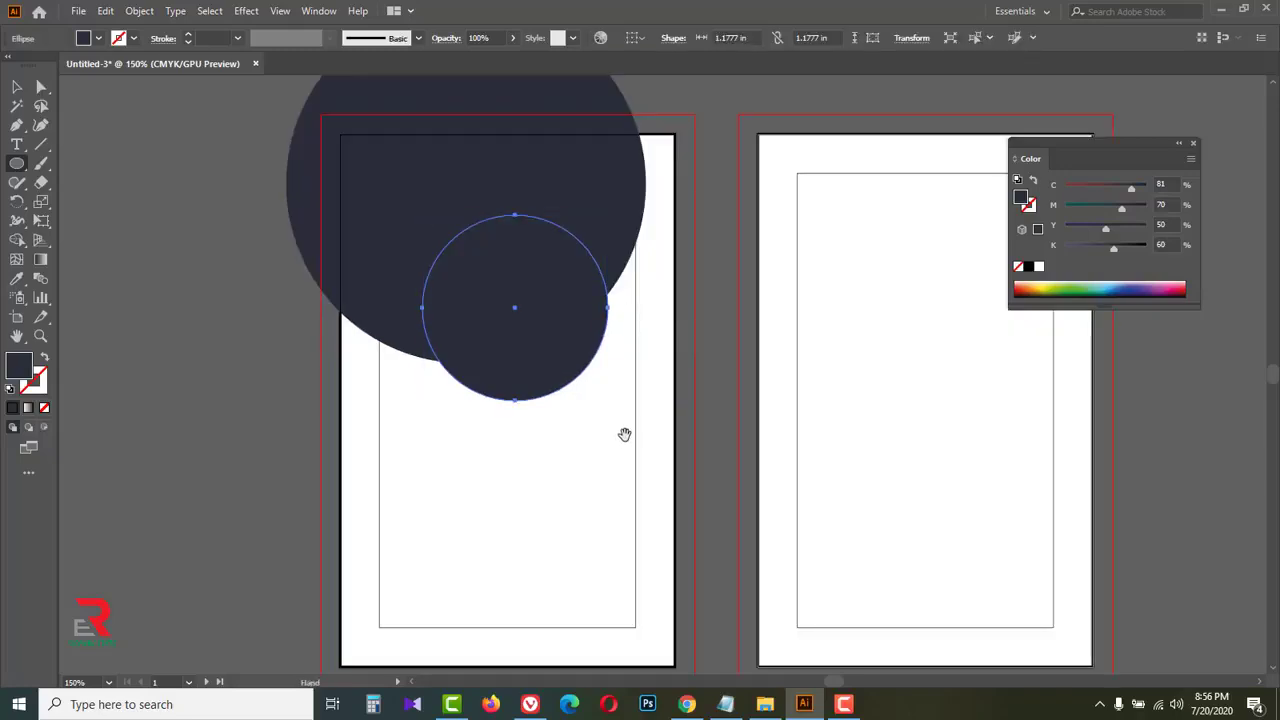
drag(618, 414, 620, 425)
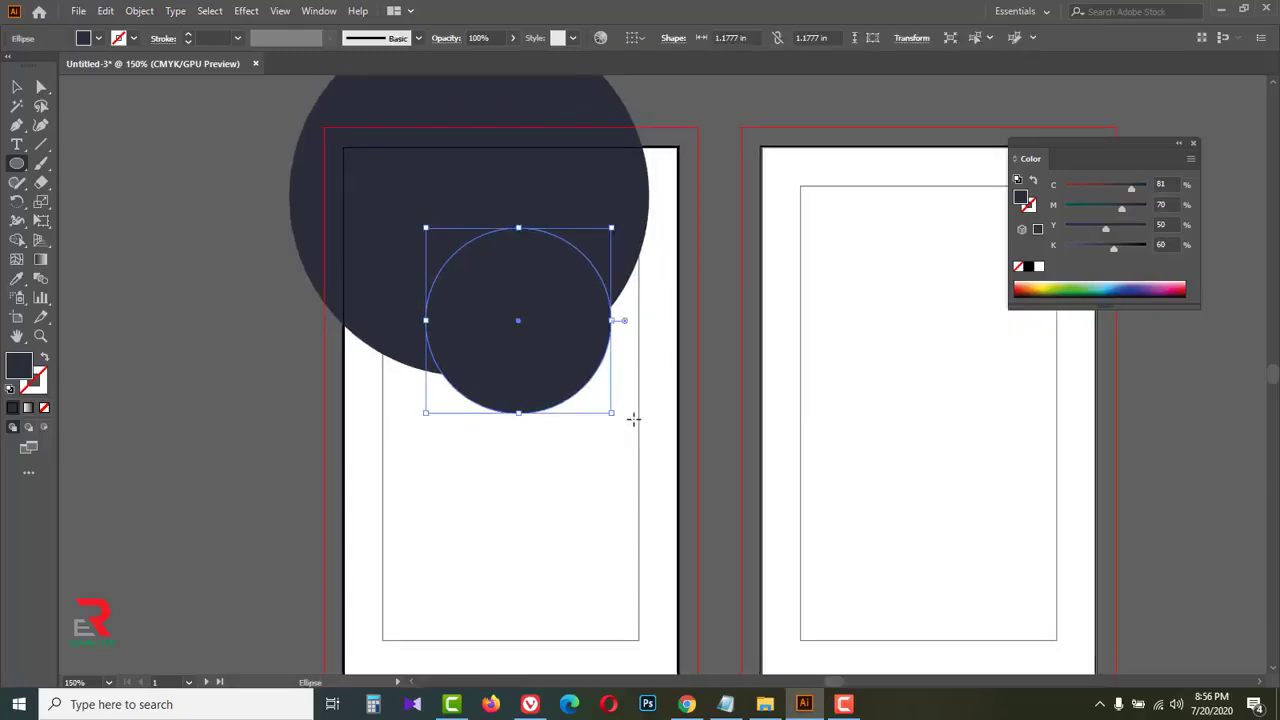
- Give the small circle a white 2 pt stroke and deselect it
click(1030, 207)
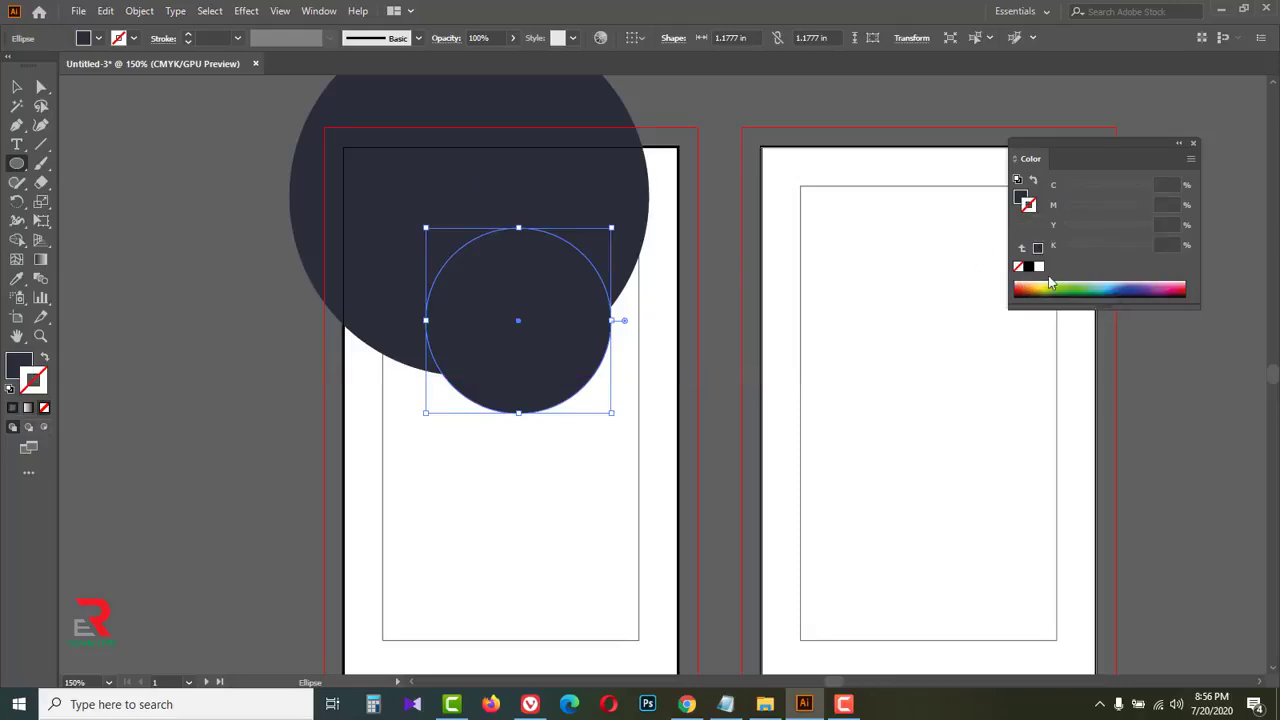
click(1039, 267)
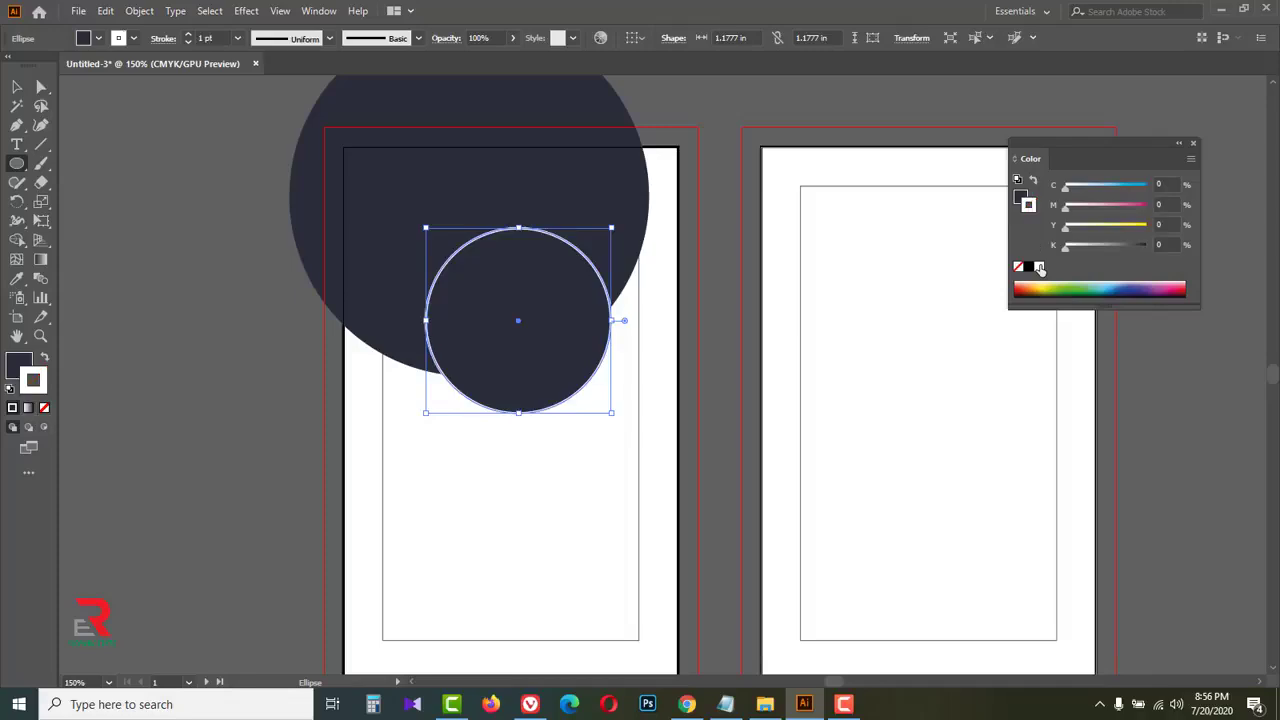
click(188, 34)
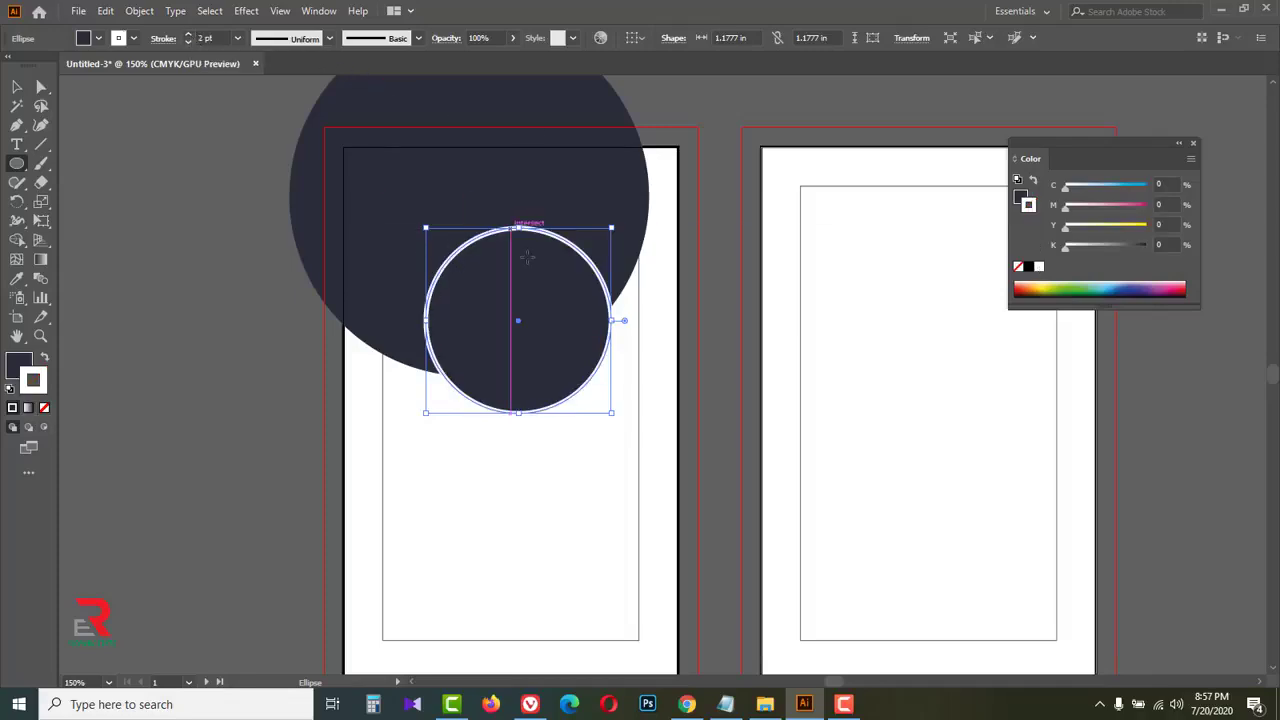
click(17, 87)
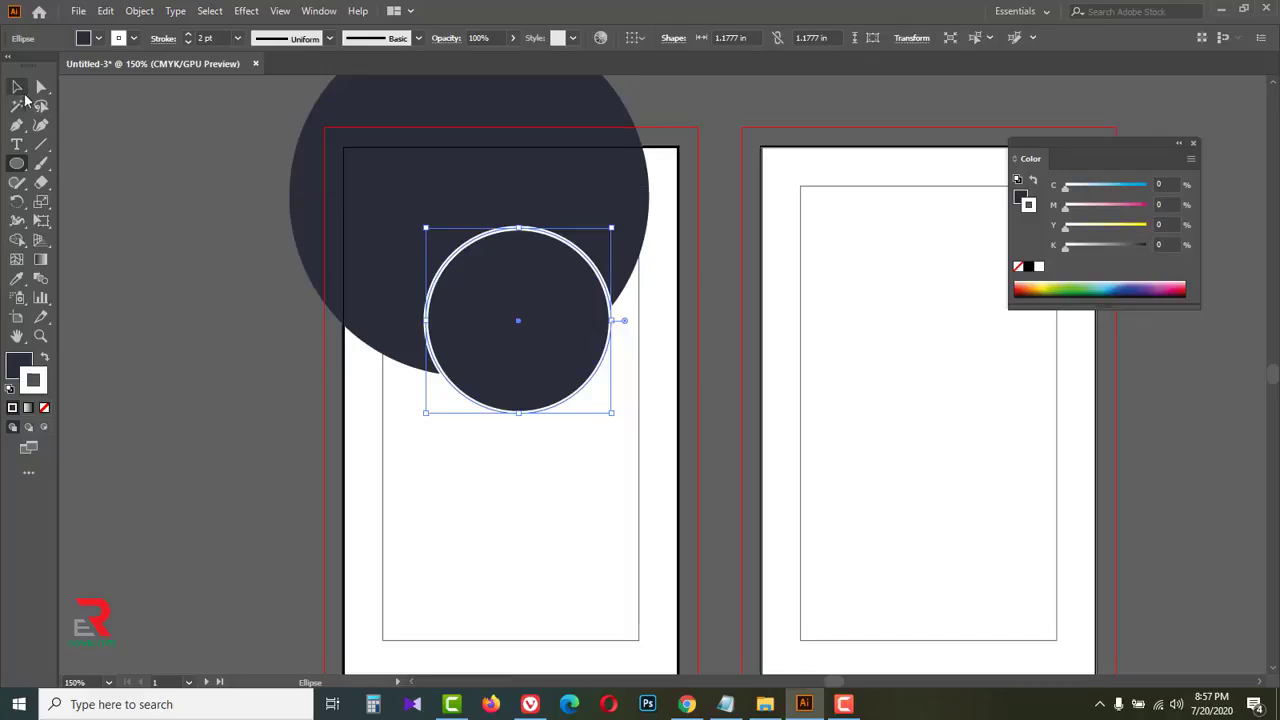
click(165, 221)
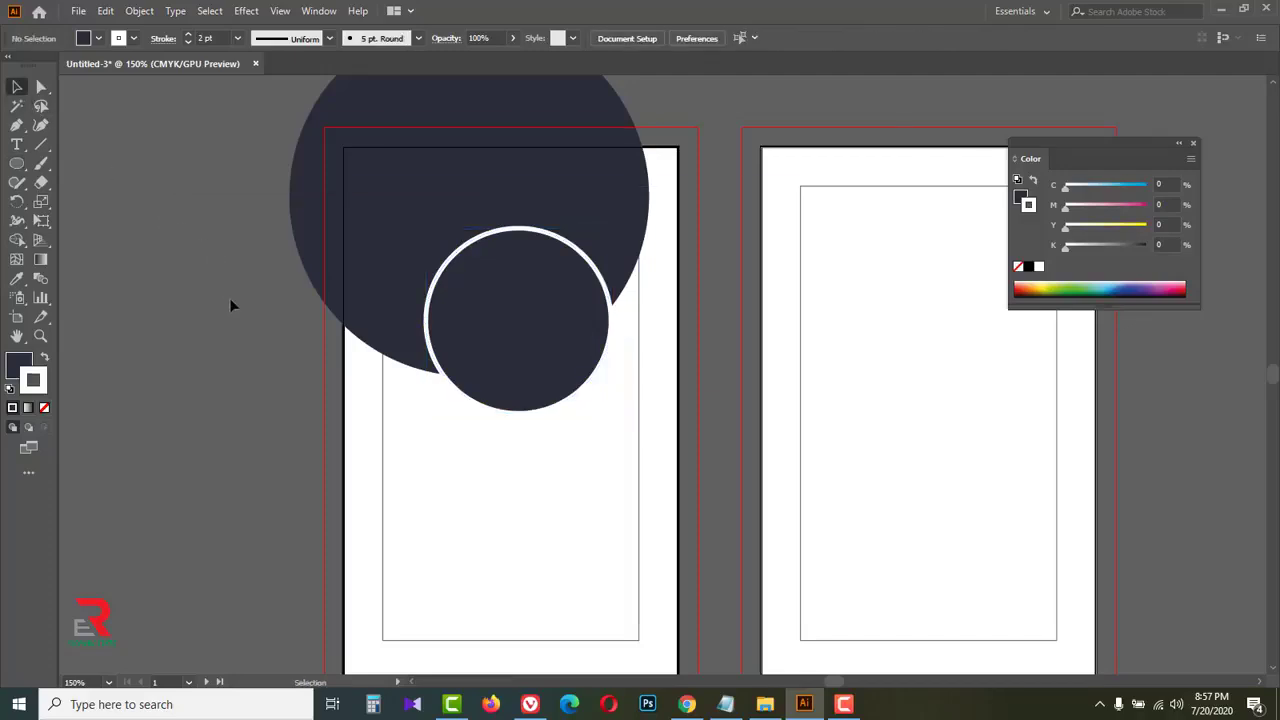
drag(460, 437, 446, 368)
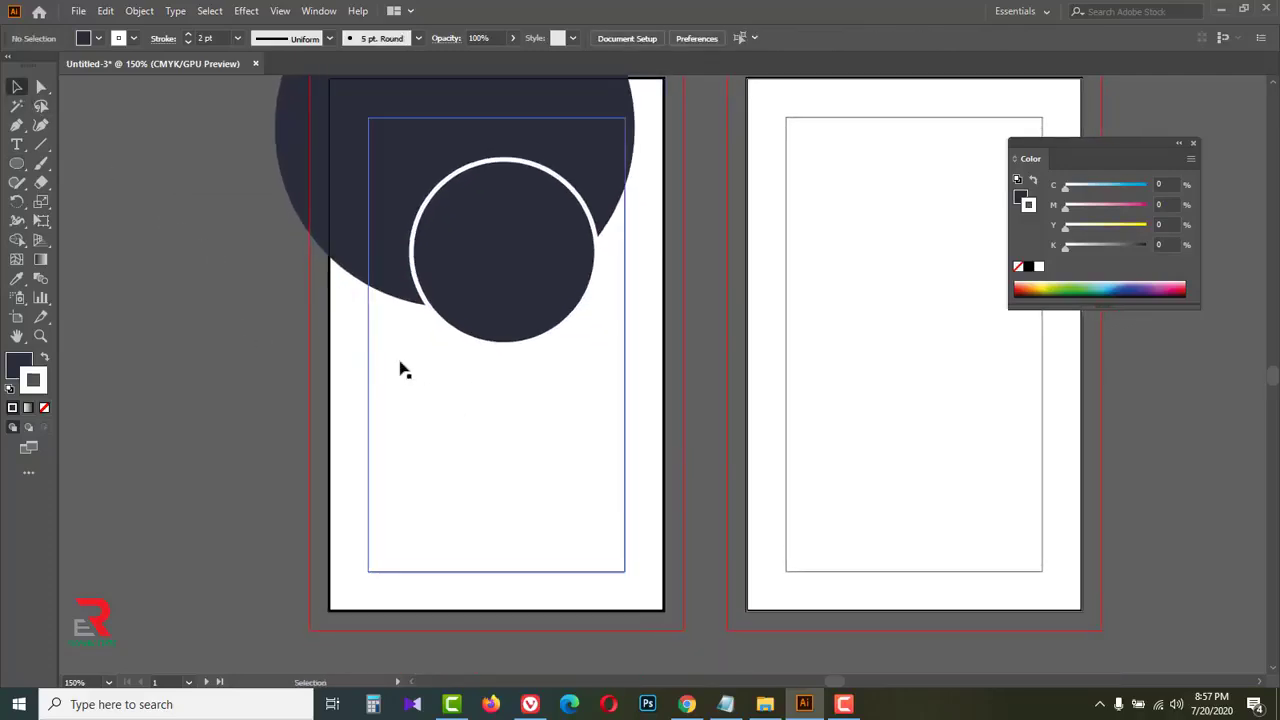
- Type the cardholder's name in capitals below the small circle
click(17, 144)
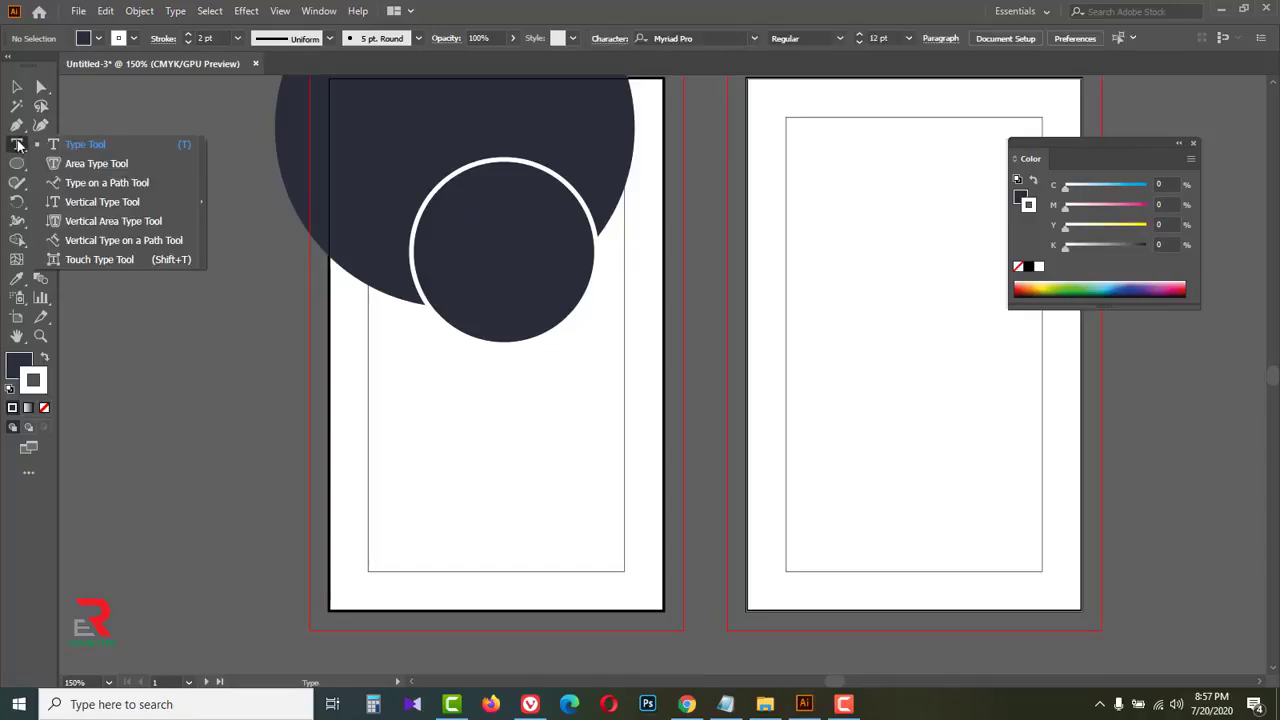
click(77, 150)
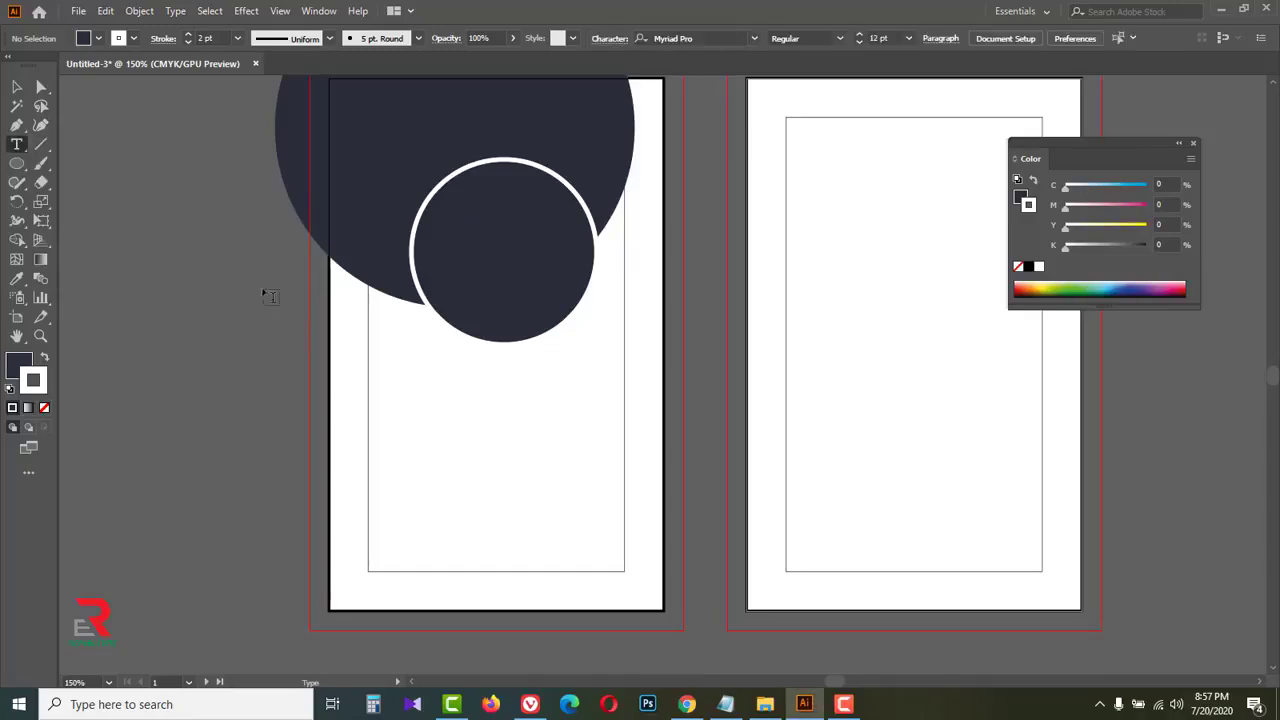
click(430, 391)
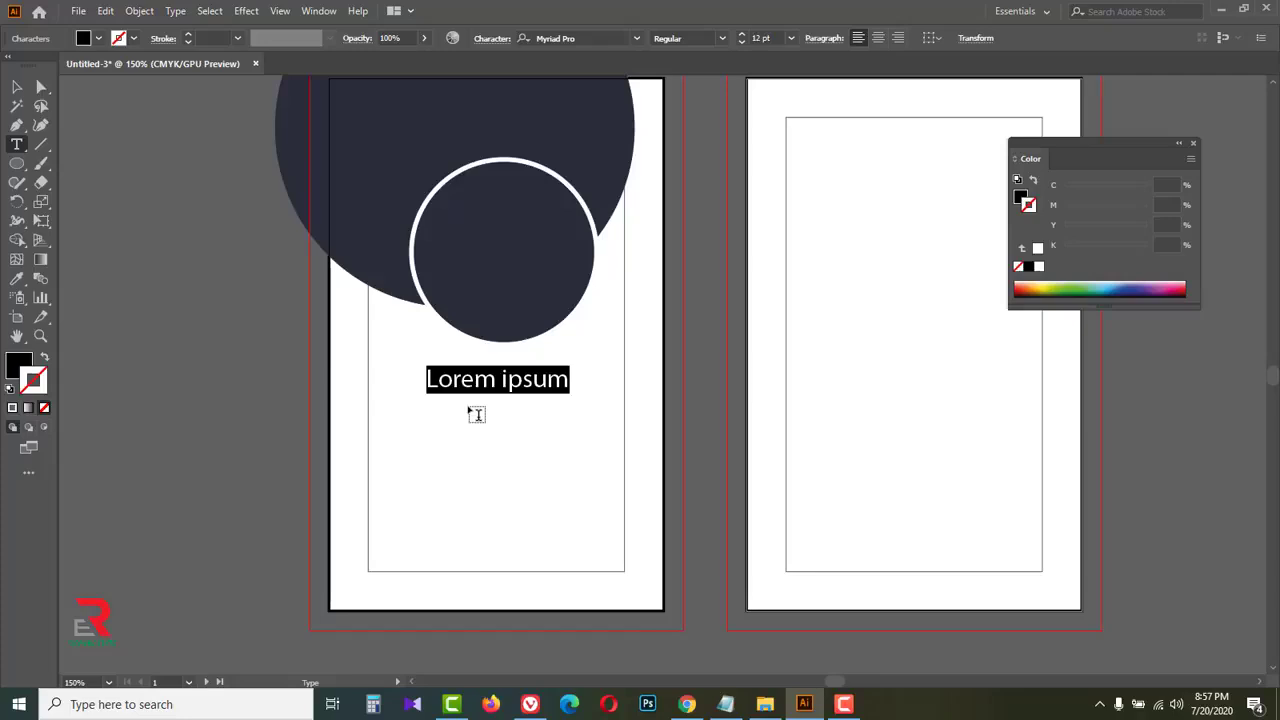
key(BackSpace)
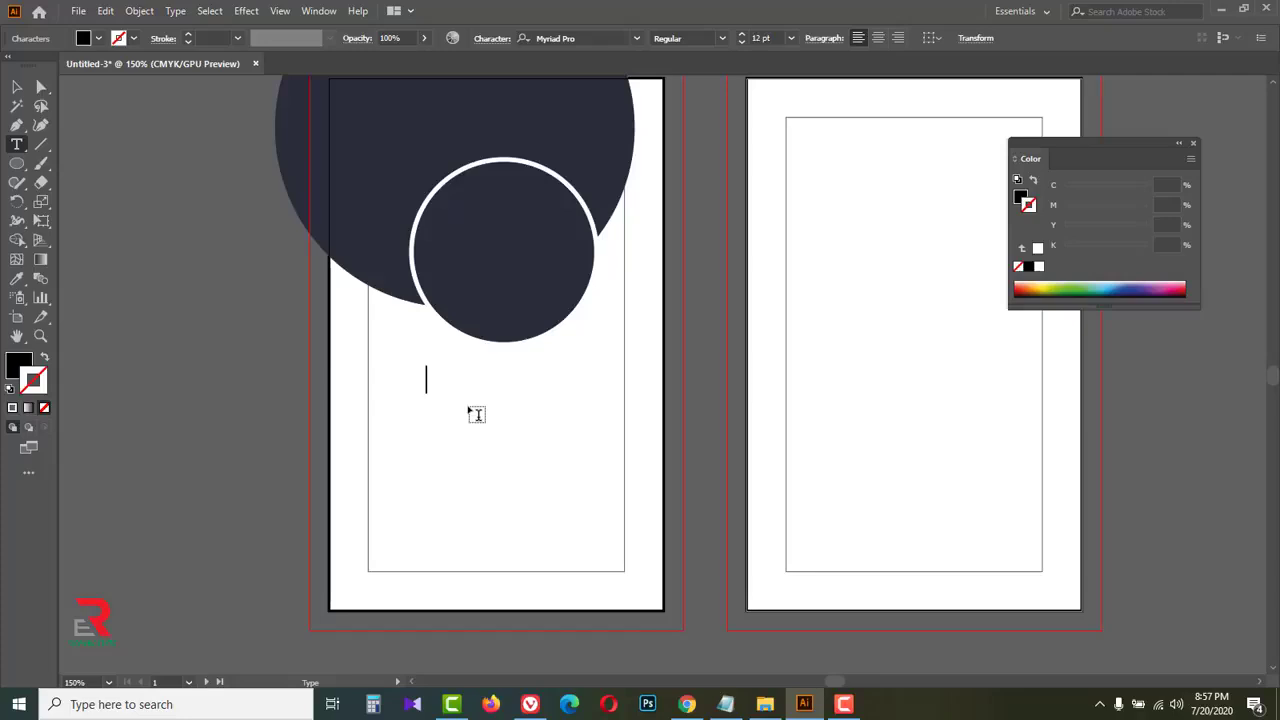
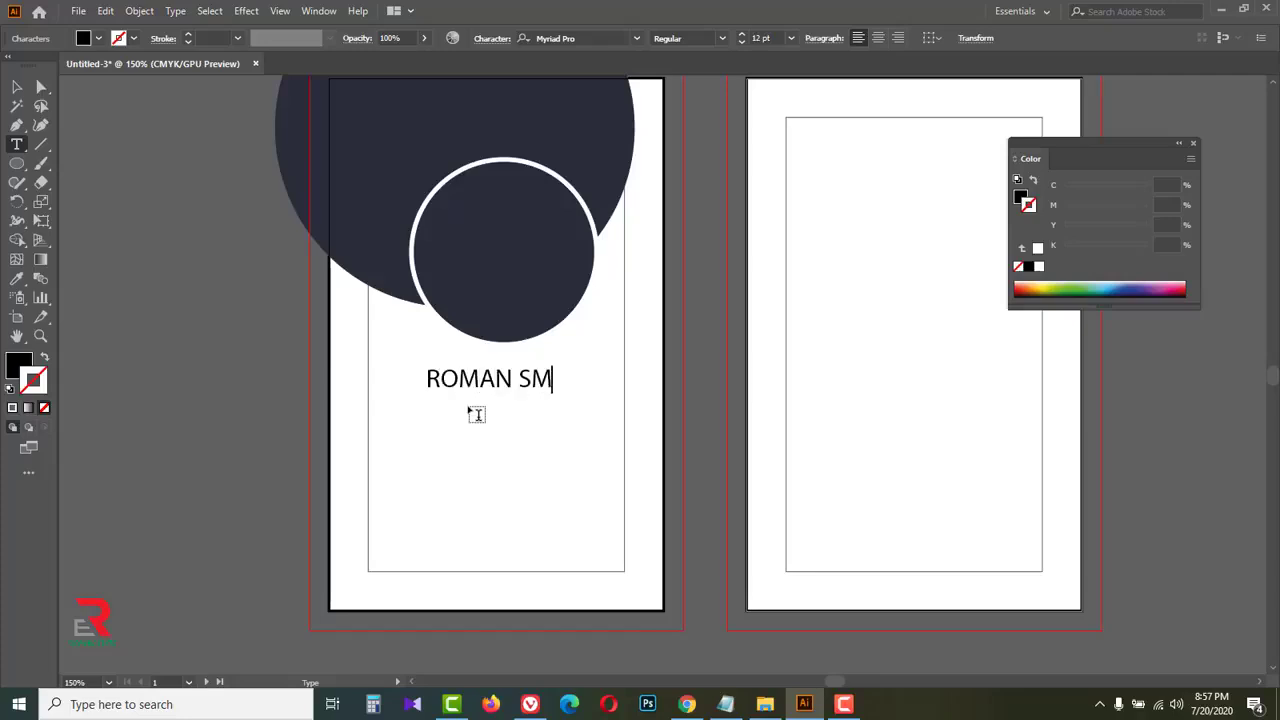
- Centre the name text beneath the small circle and reselect it
click(17, 87)
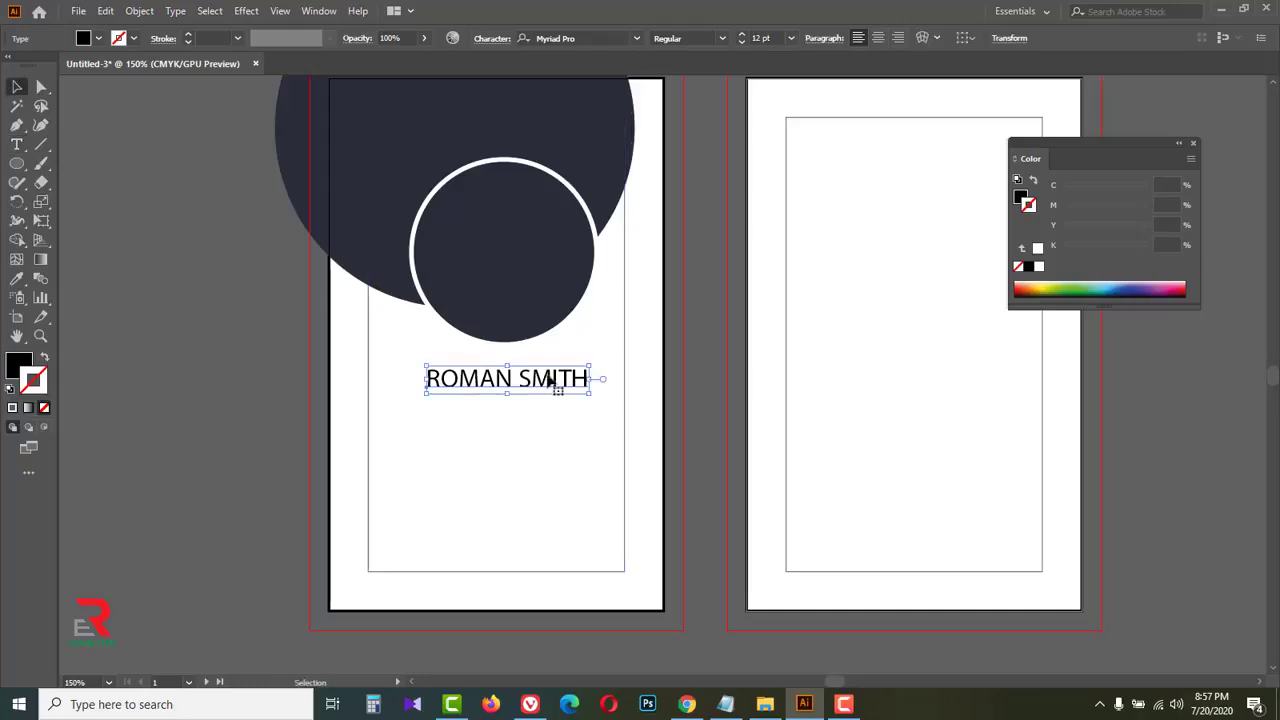
drag(549, 381, 539, 383)
key(ctrl+shift+a)
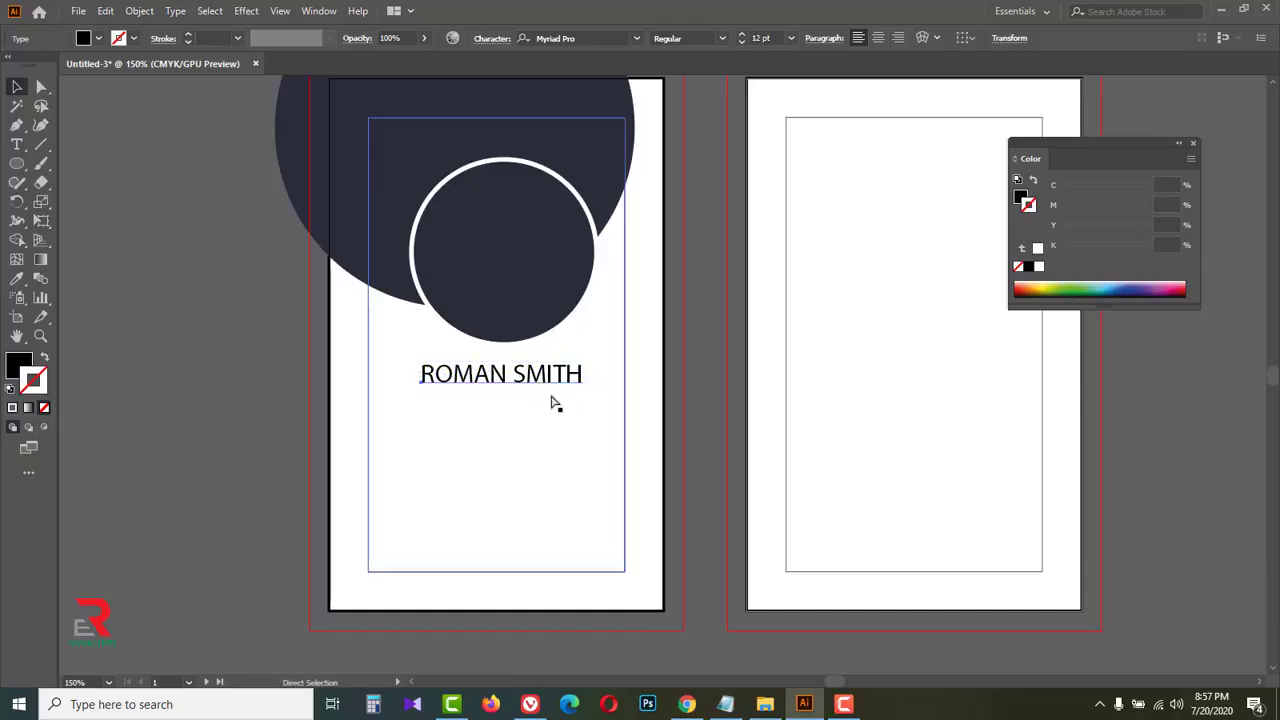
scroll(552, 402, up, 2)
drag(614, 391, 568, 413)
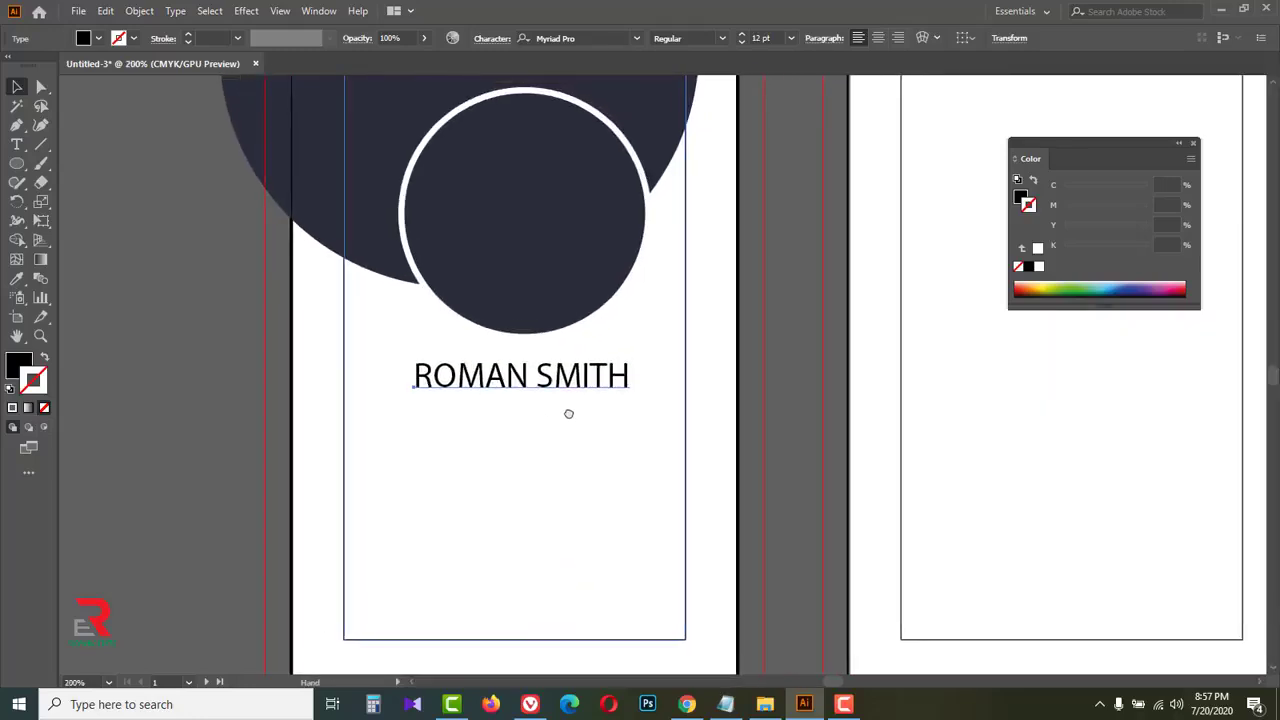
click(566, 411)
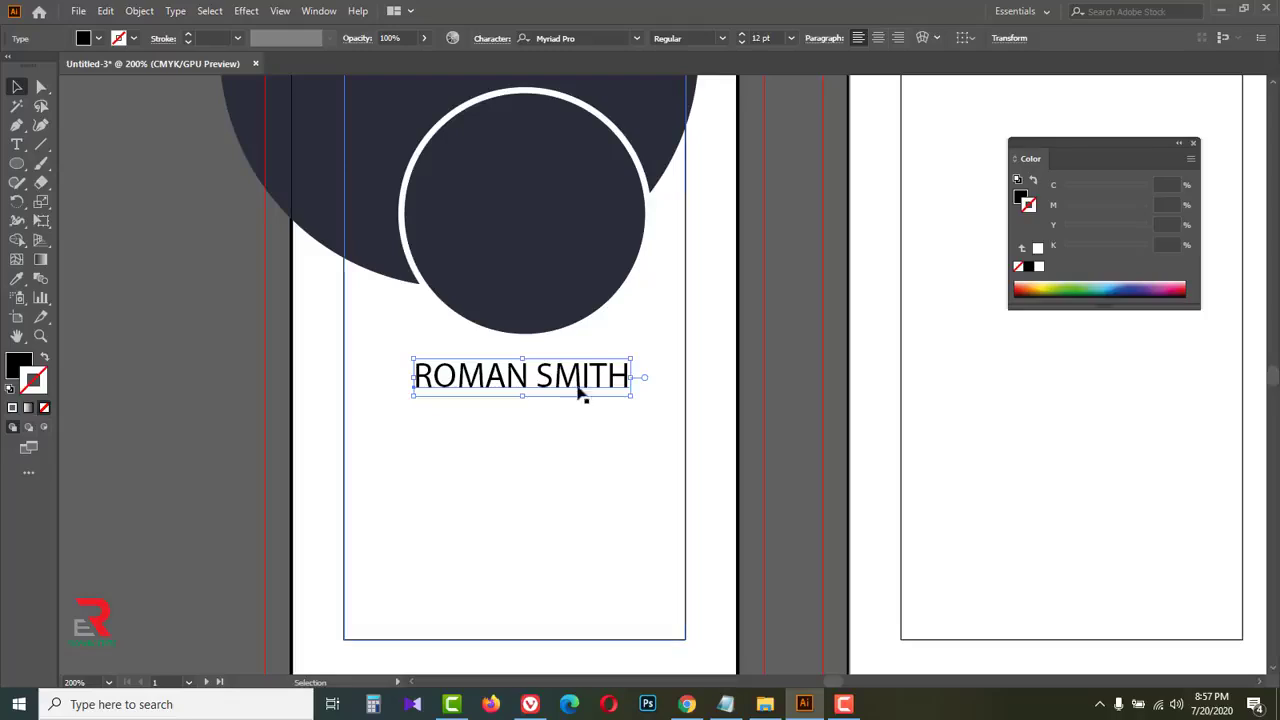
click(637, 38)
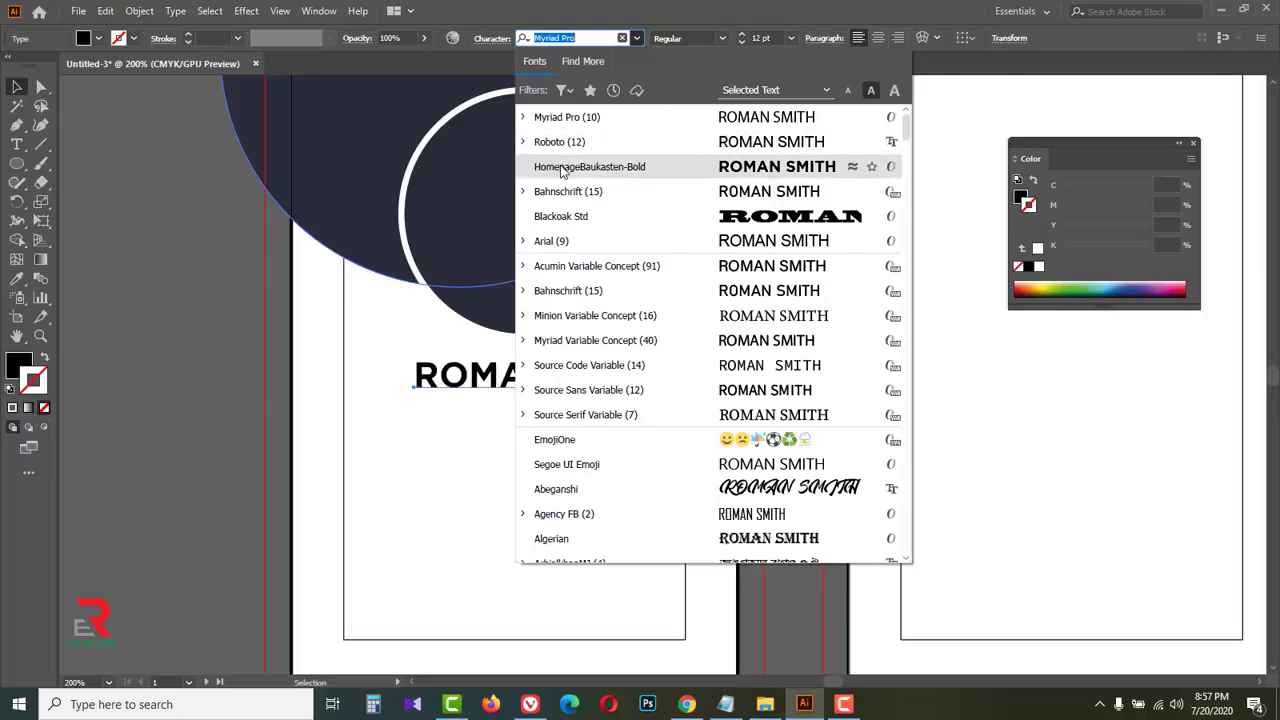
- Set the name in HomepageBaukasten-Bold, re-centre it and eyedrop the circle's C81 M70 Y50 K60 navy
click(563, 170)
drag(603, 388, 577, 378)
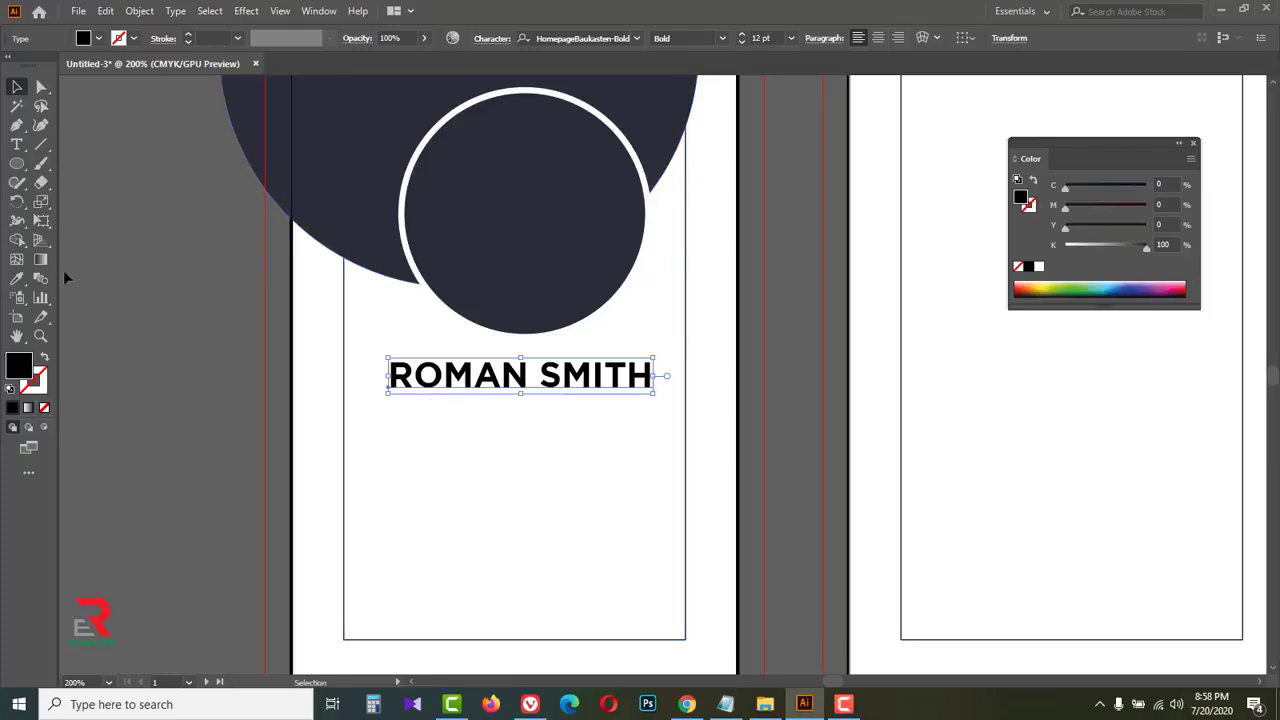
drag(26, 283, 82, 283)
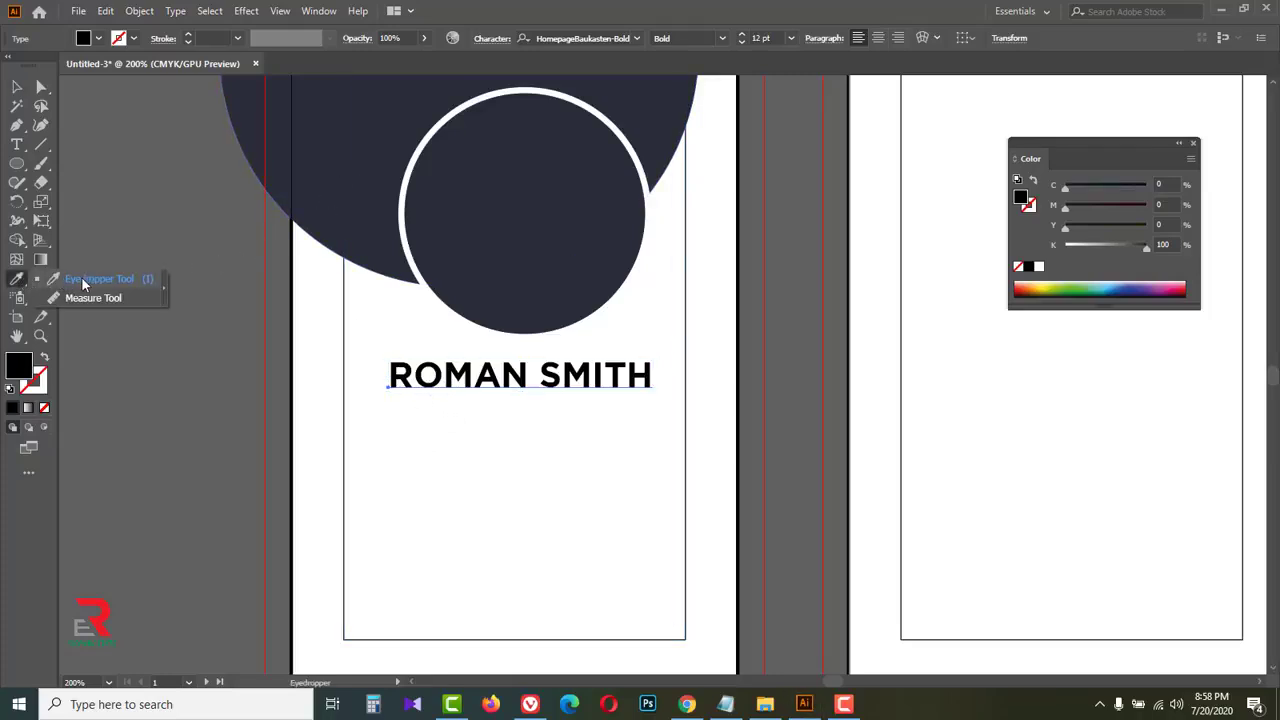
click(326, 148)
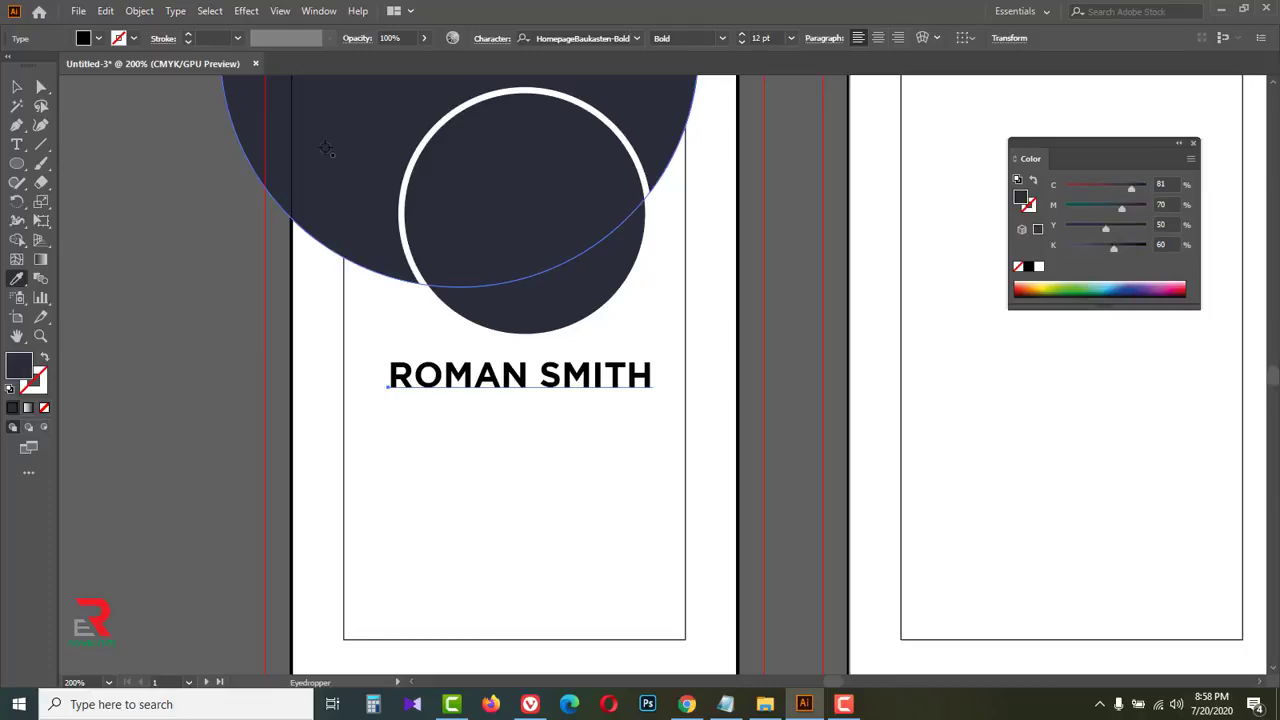
click(17, 87)
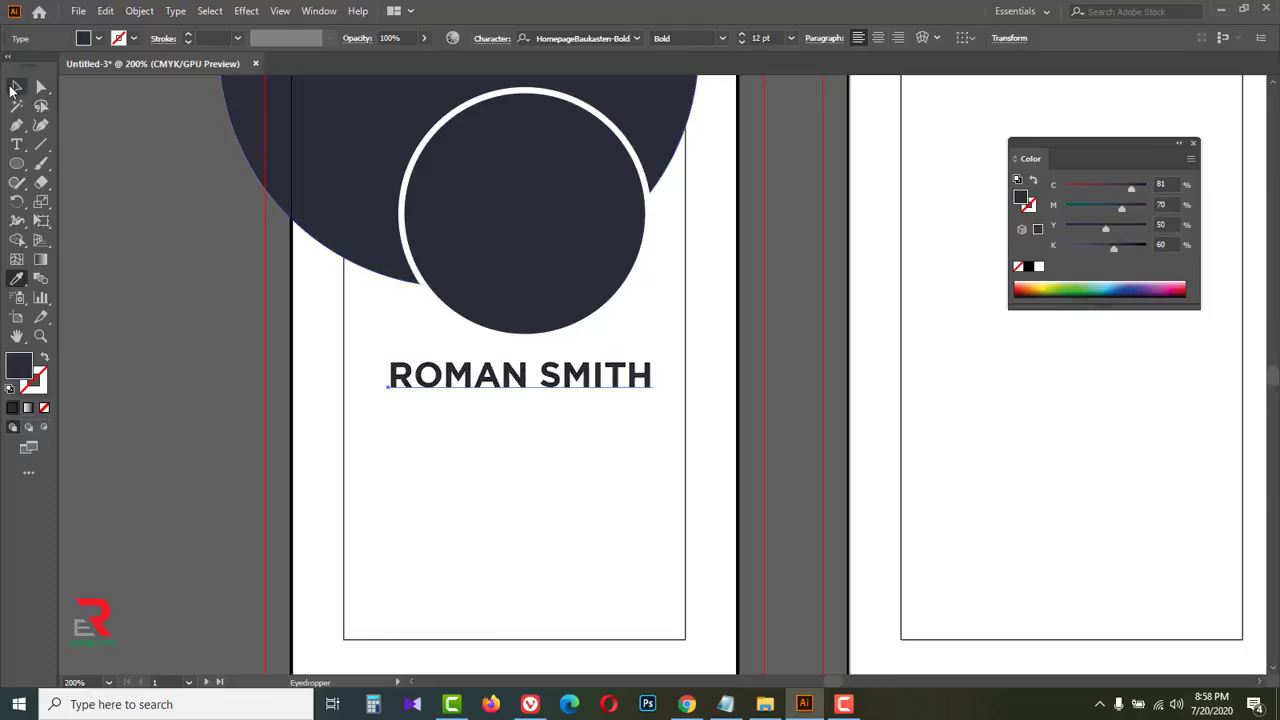
click(193, 301)
click(395, 378)
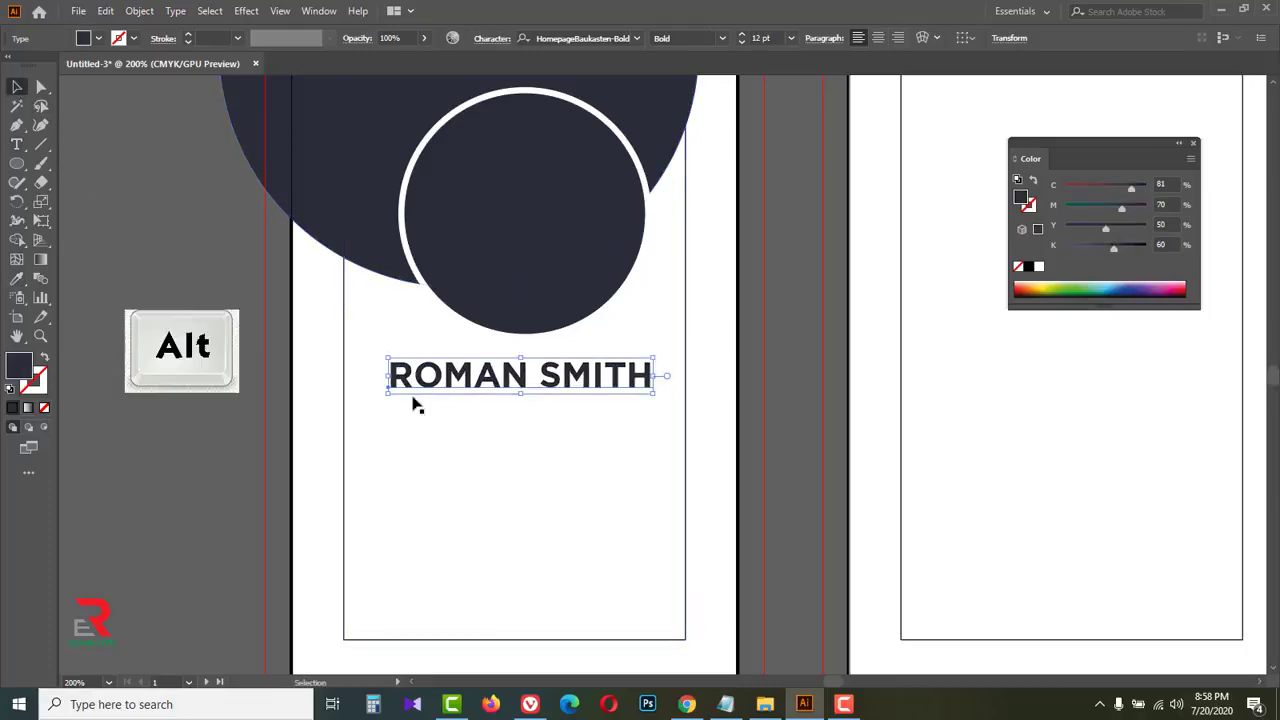
drag(465, 387, 476, 433)
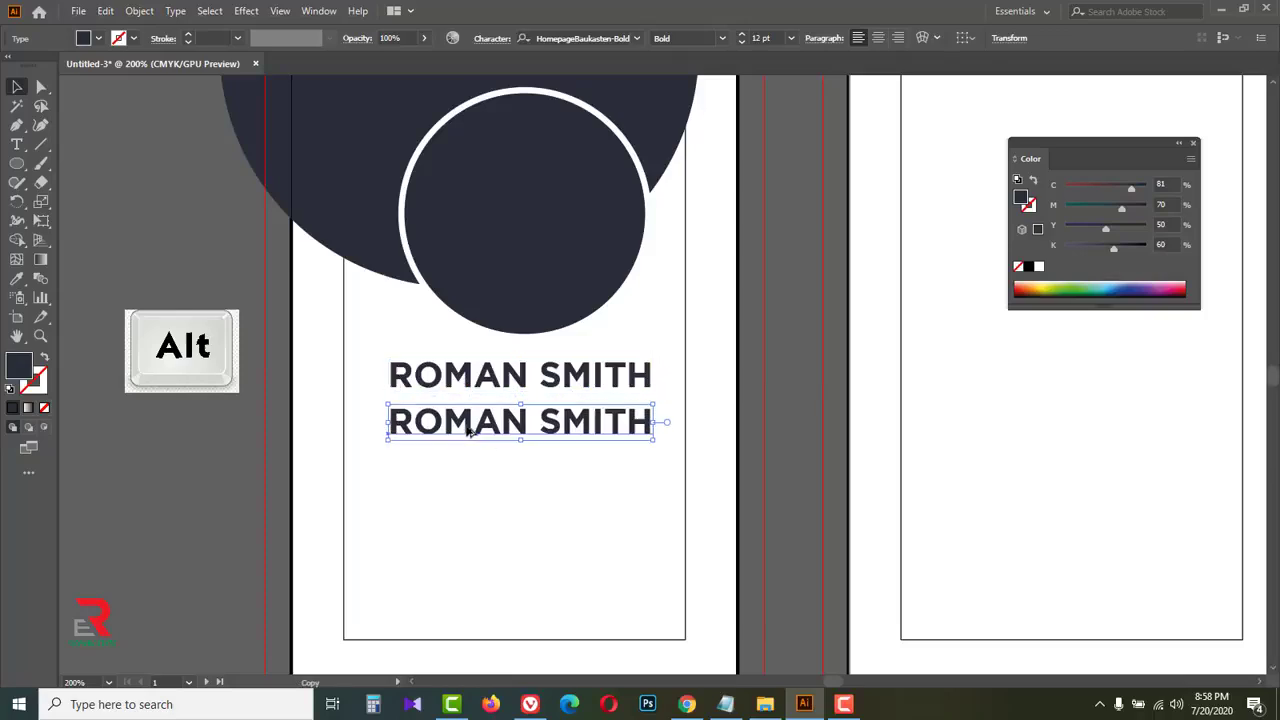
double_click(472, 427)
key(ctrl+a)
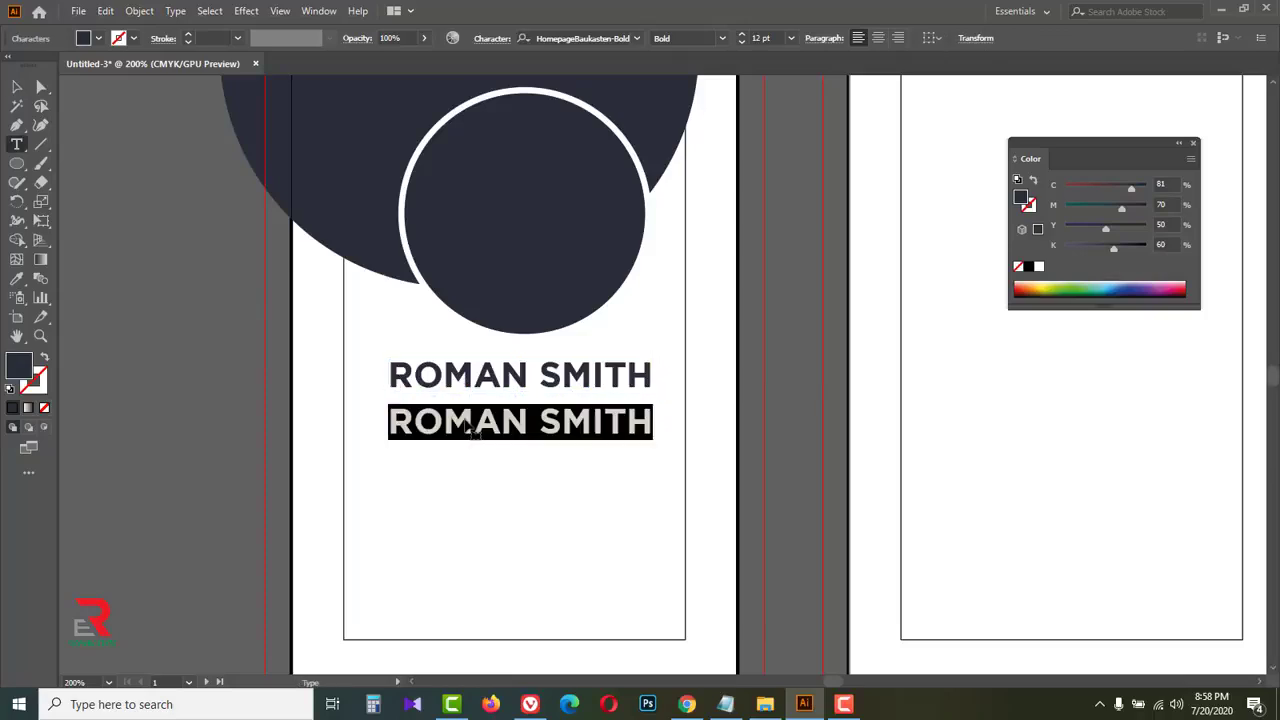
text(G)
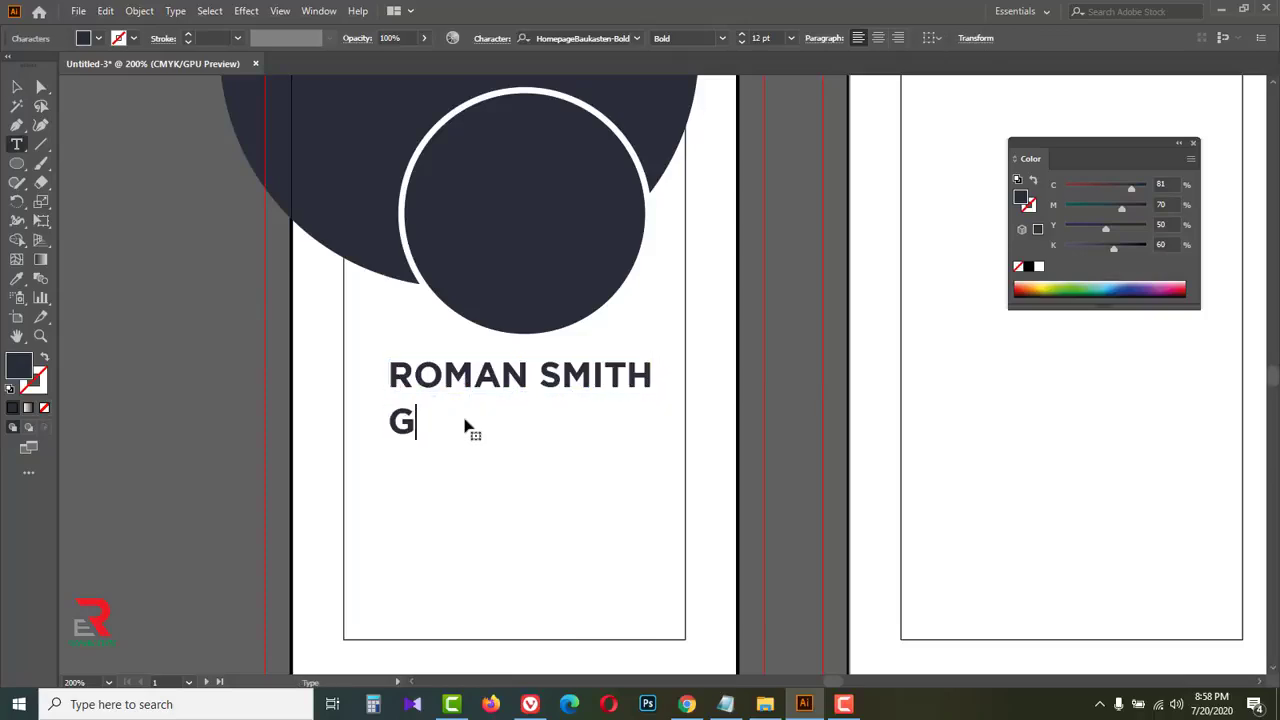
text(RAPHIC)
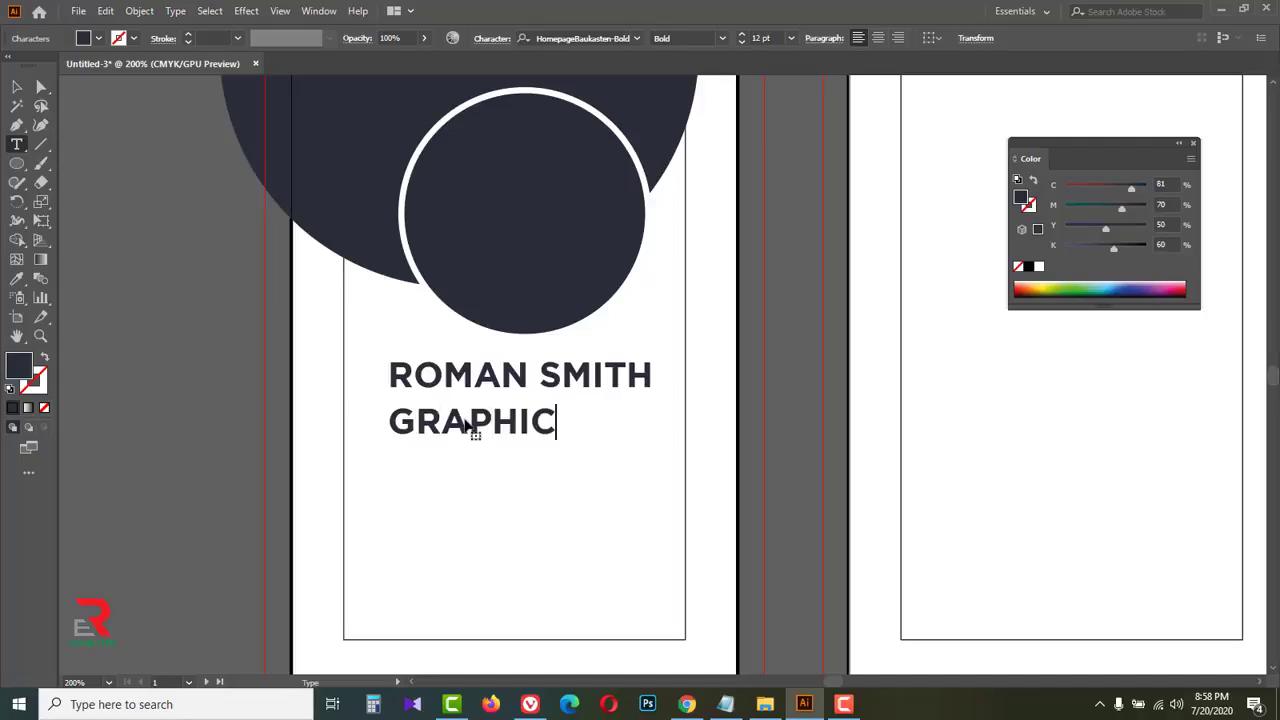
text( DESIGNER)
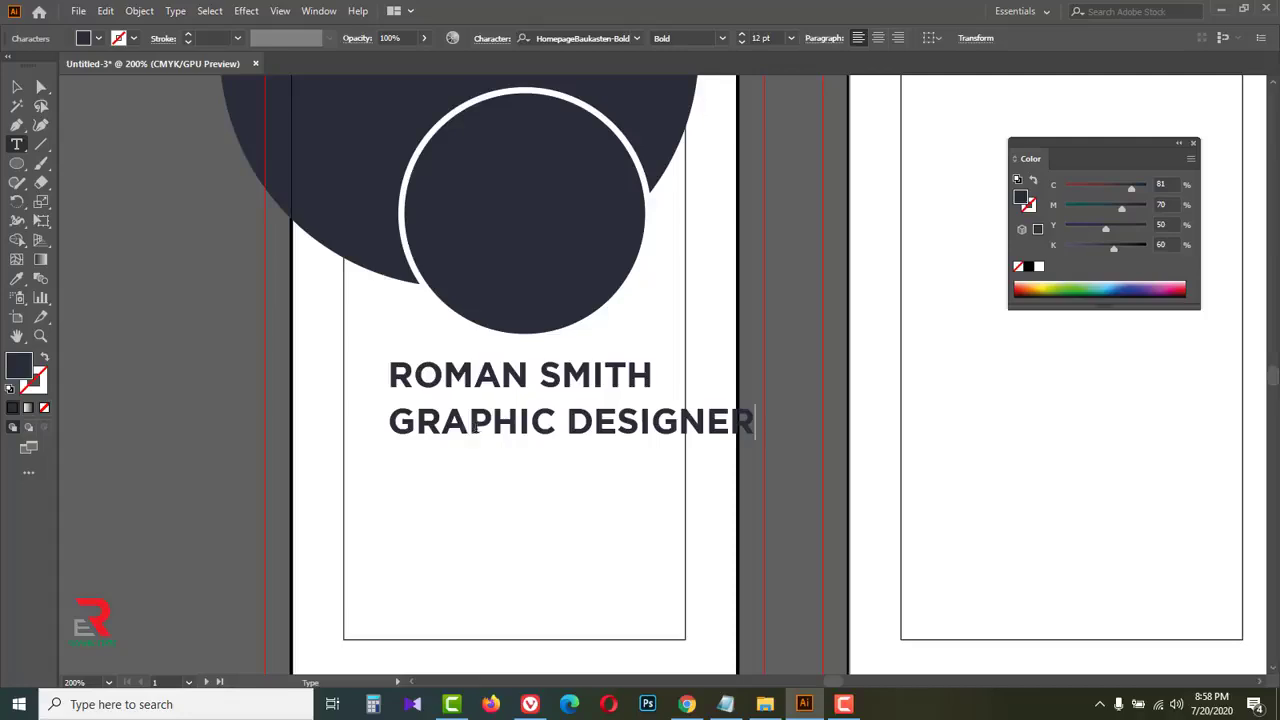
triple_click(478, 424)
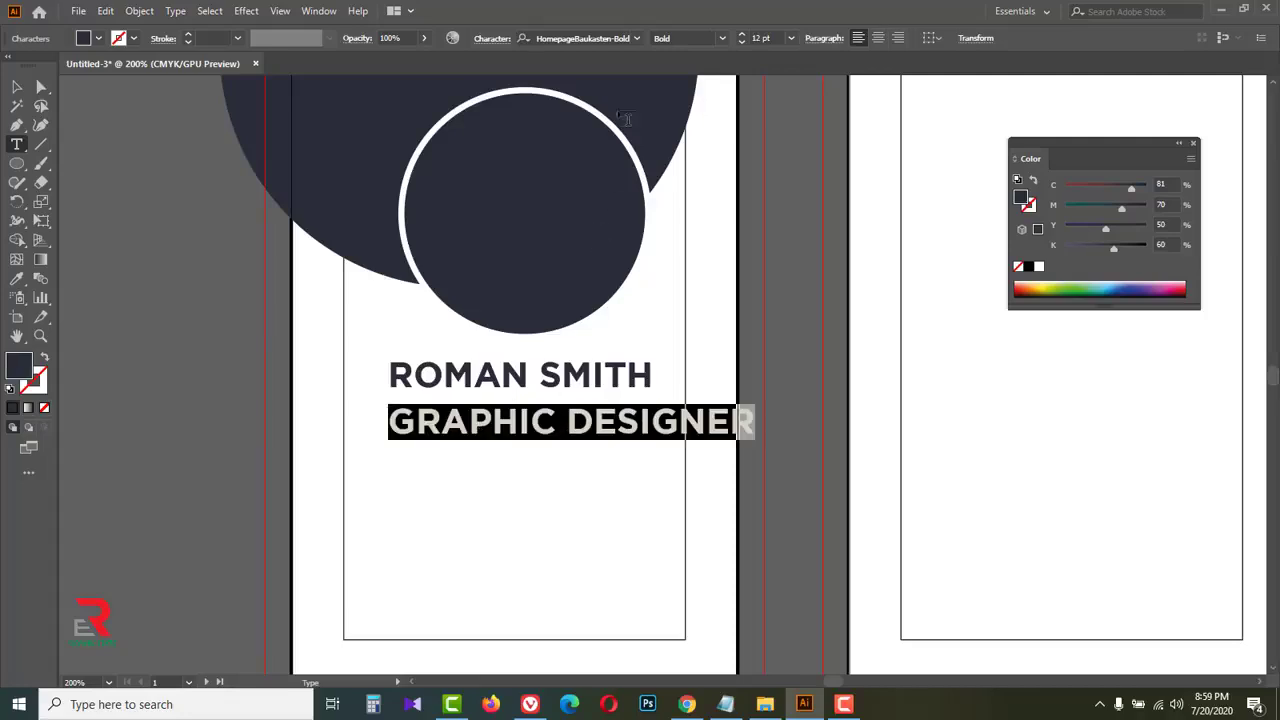
- Set the GRAPHIC DESIGNER text in Arial Regular
click(637, 38)
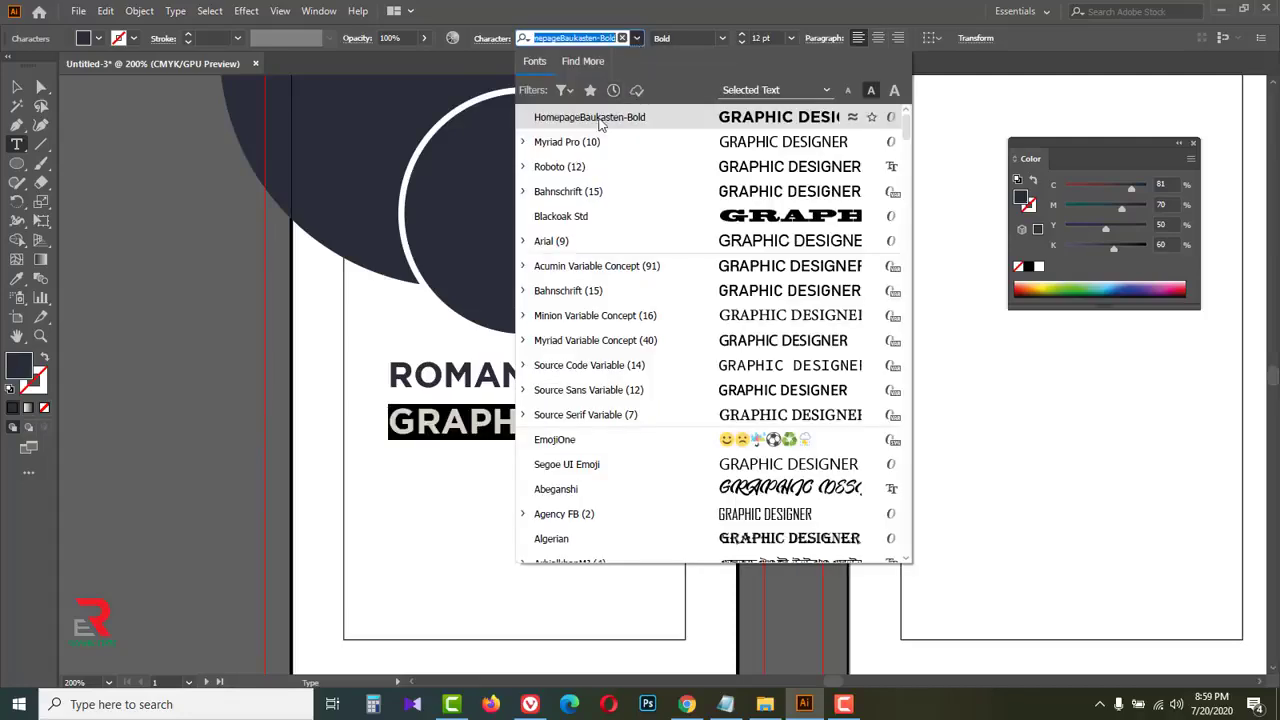
click(548, 243)
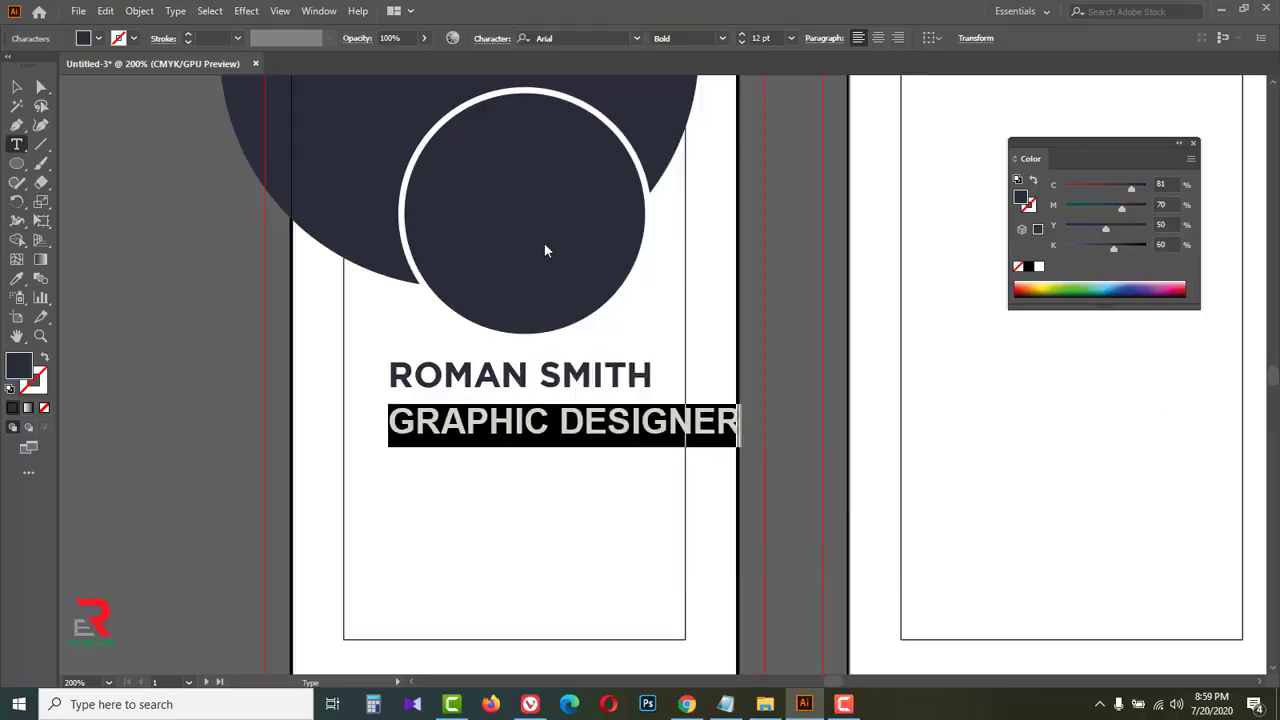
click(722, 38)
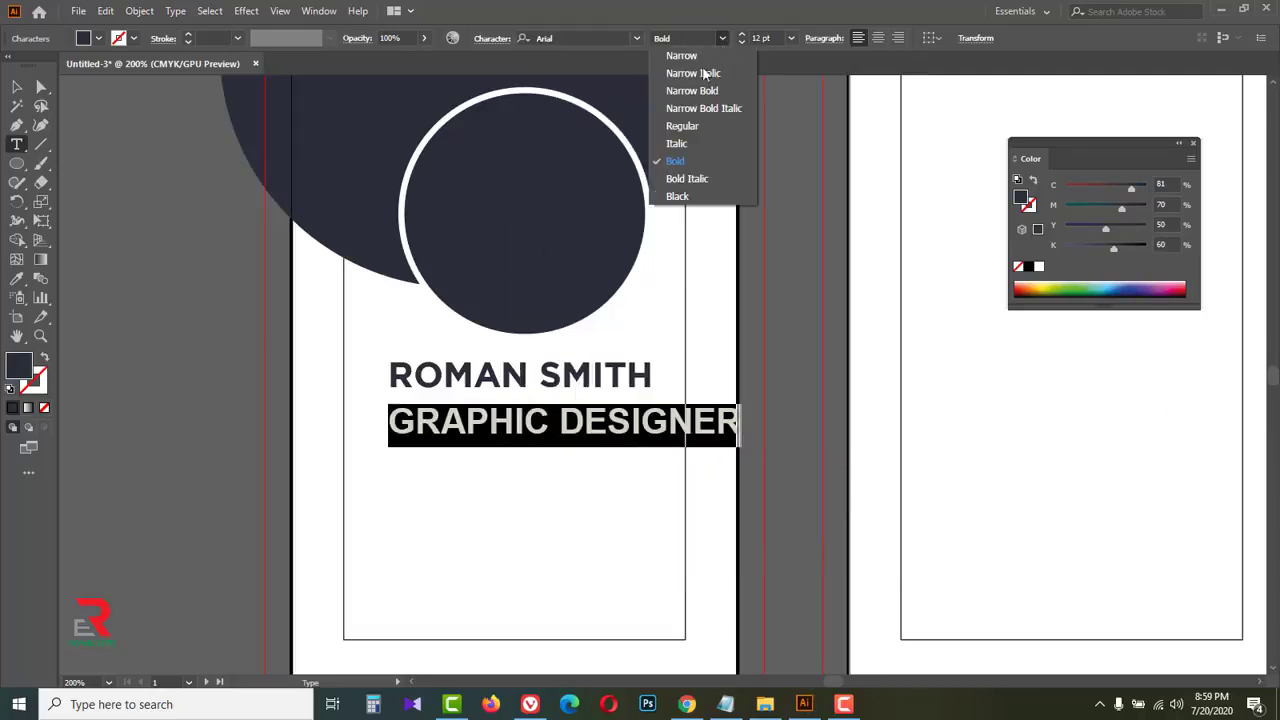
click(684, 127)
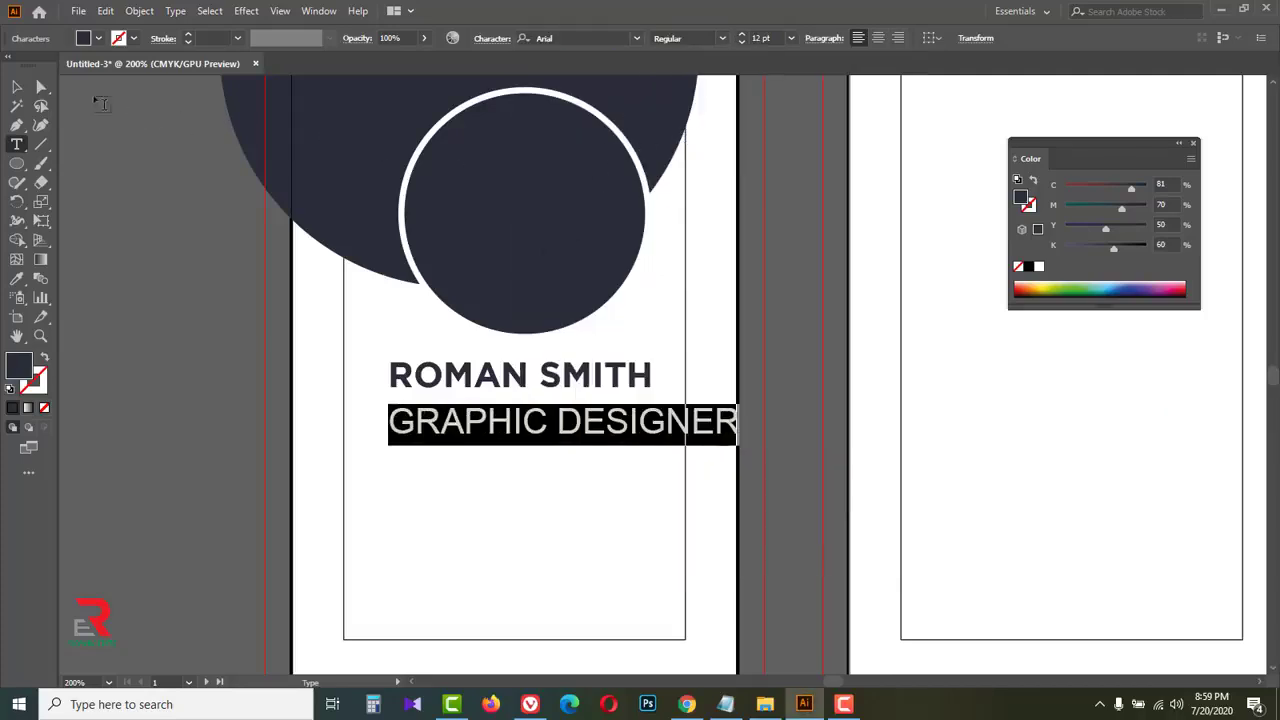
key(Escape)
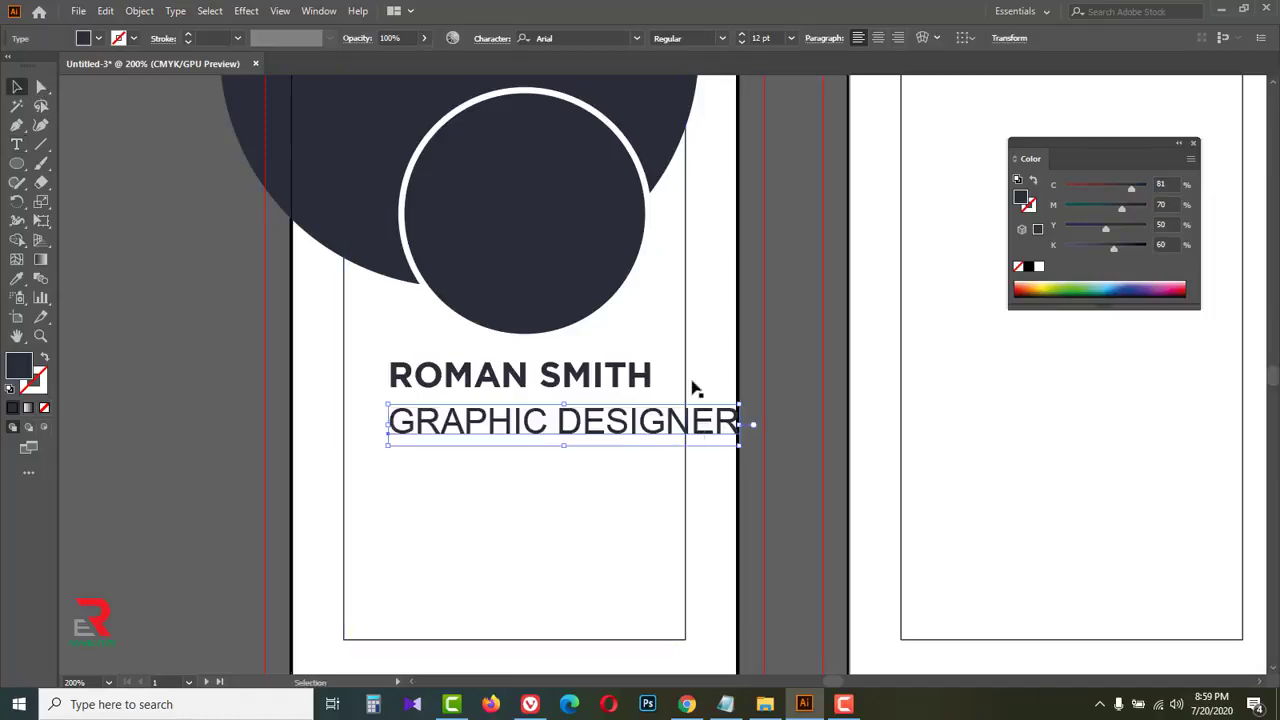
click(741, 42)
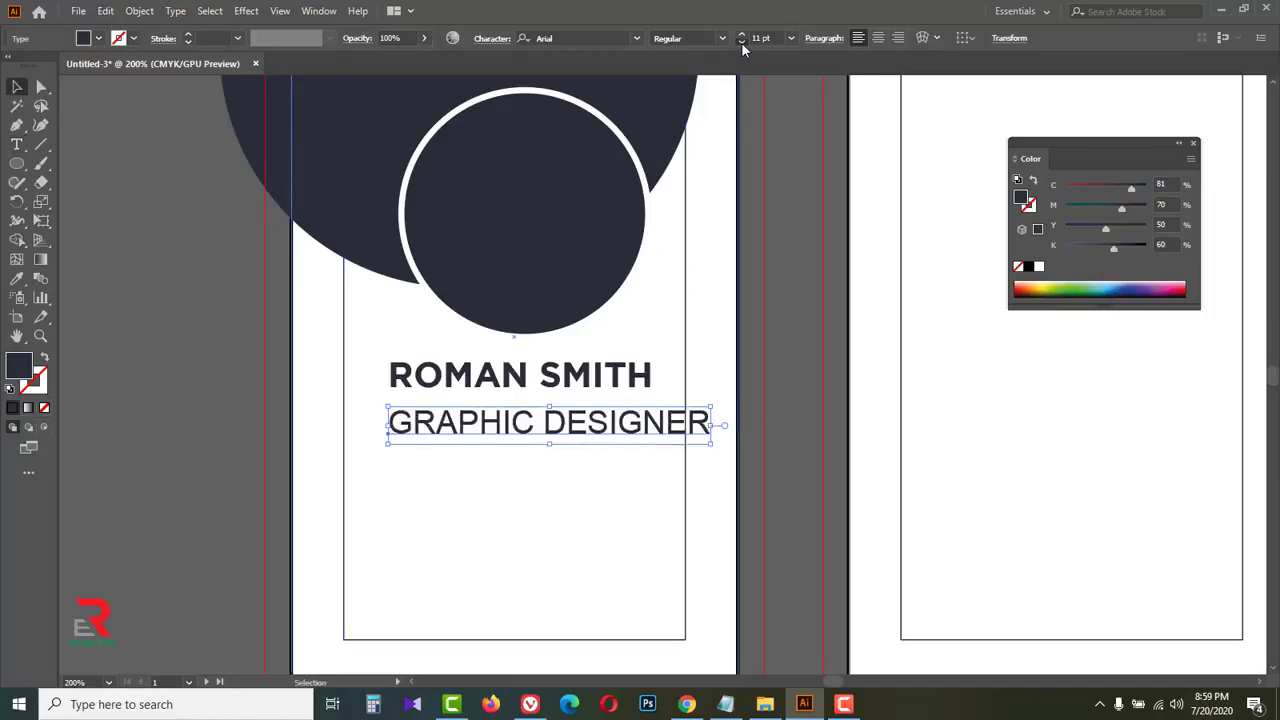
click(741, 42)
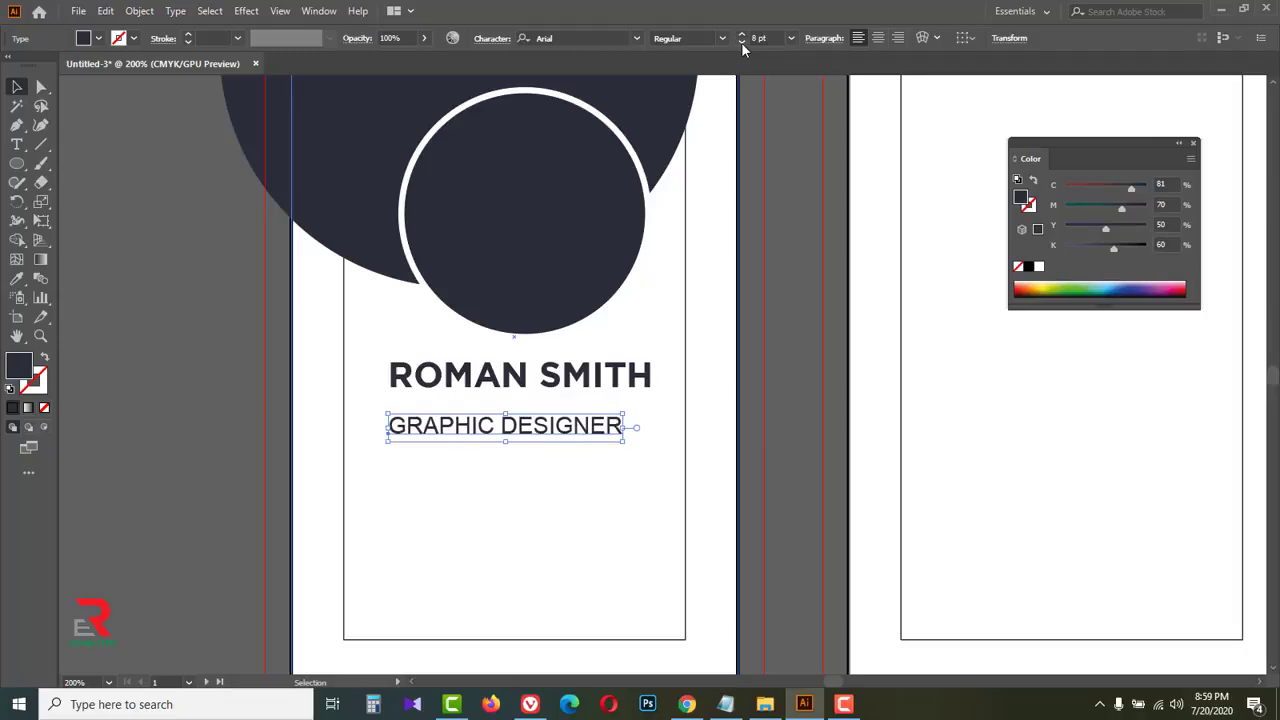
click(741, 42)
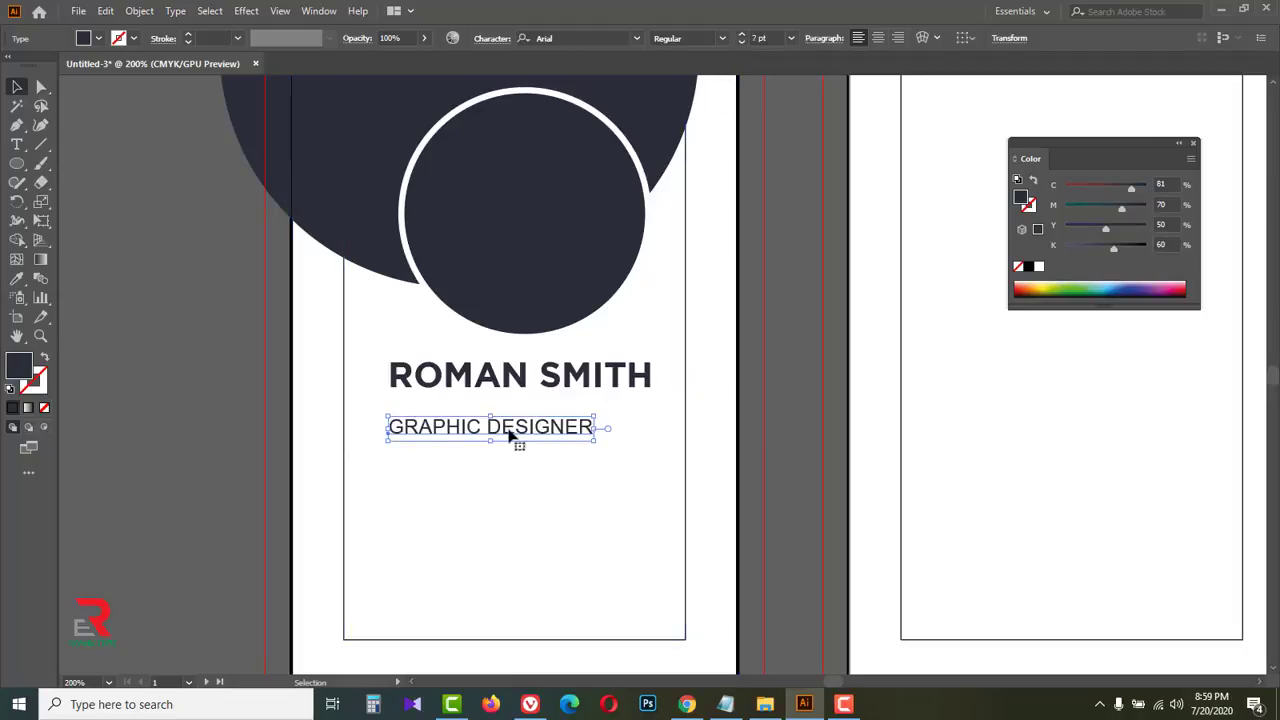
drag(513, 435, 534, 420)
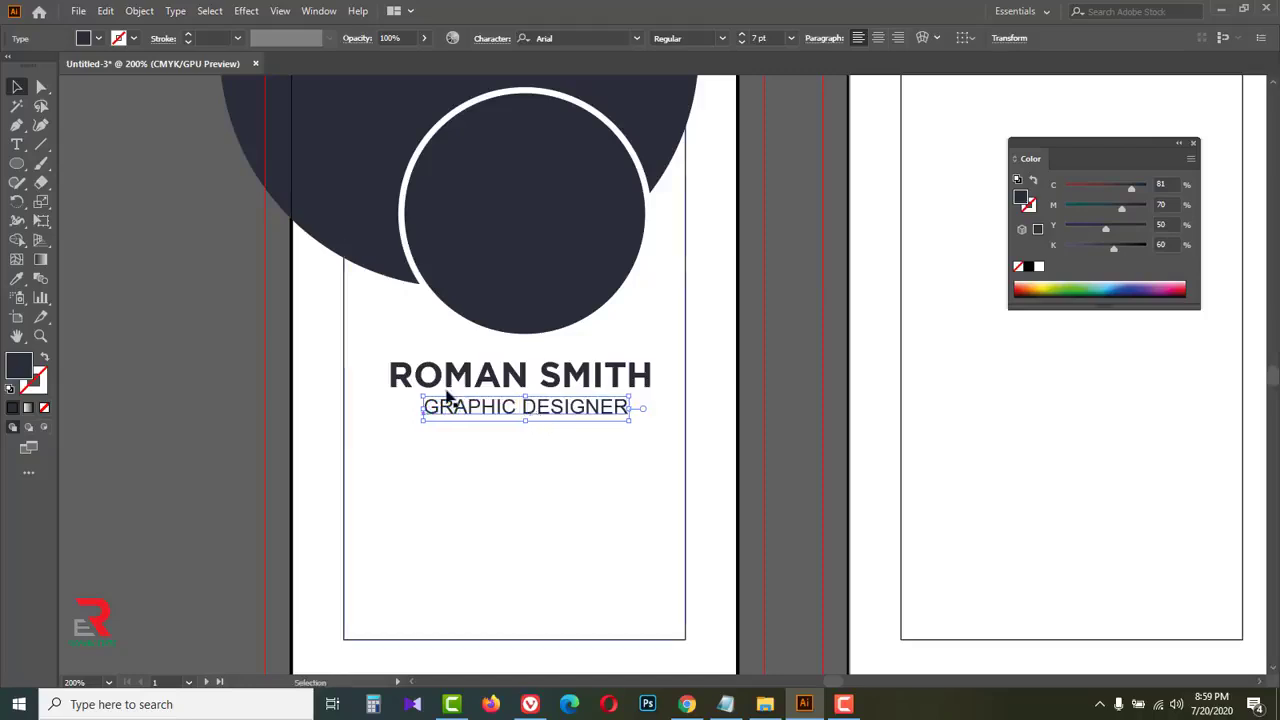
drag(17, 163, 57, 170)
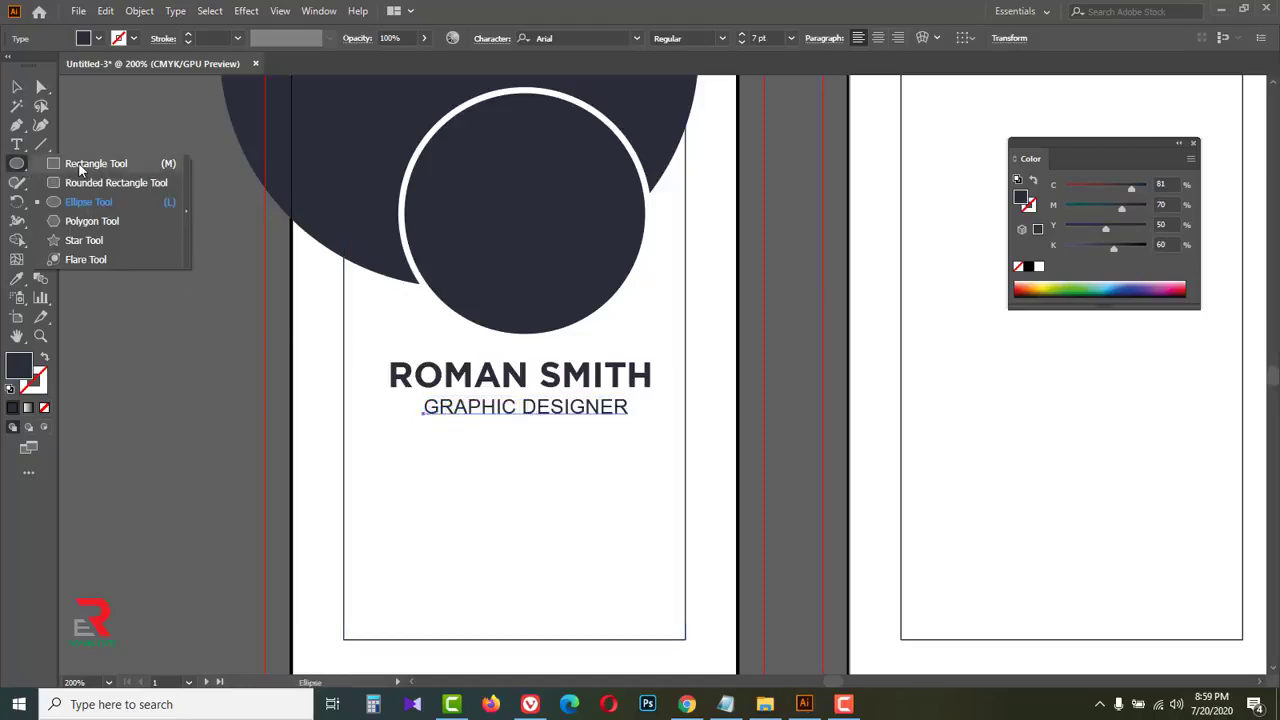
- Draw a thin 0.9873 × 0.0153 in bar under GRAPHIC DESIGNER, filled C100 M0 Y0 K0
click(80, 165)
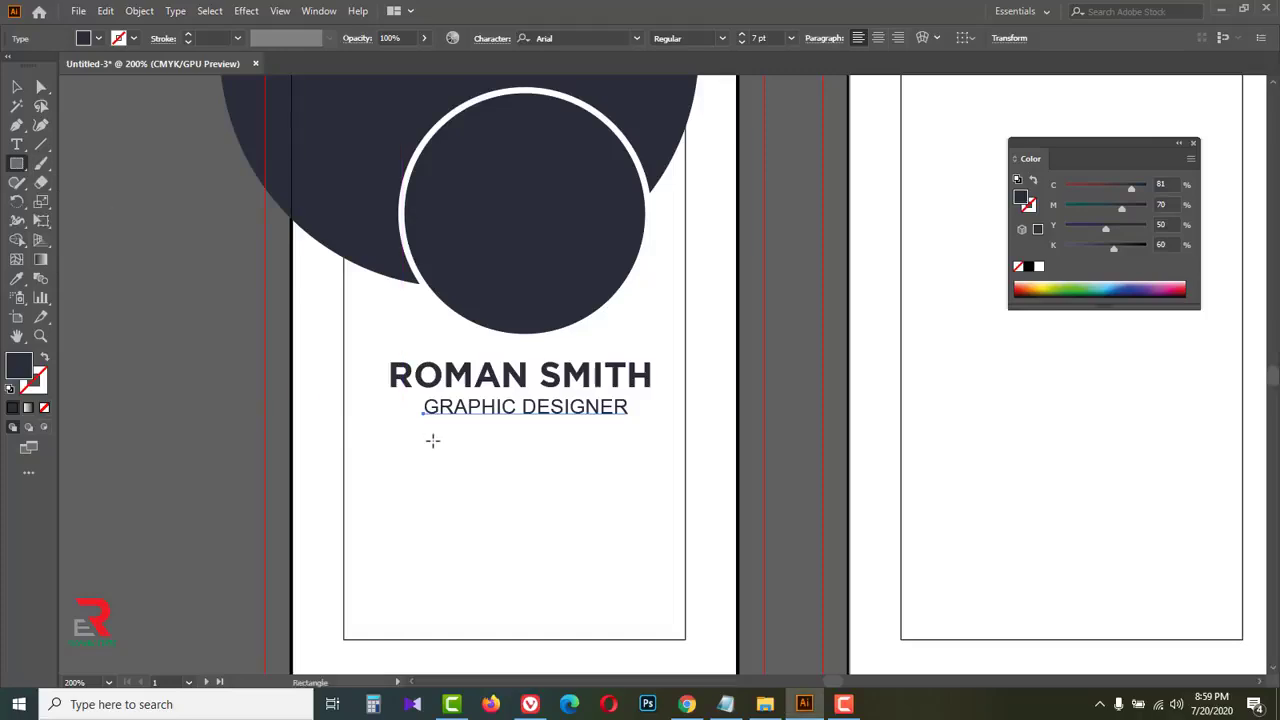
ctrl+click(525, 437)
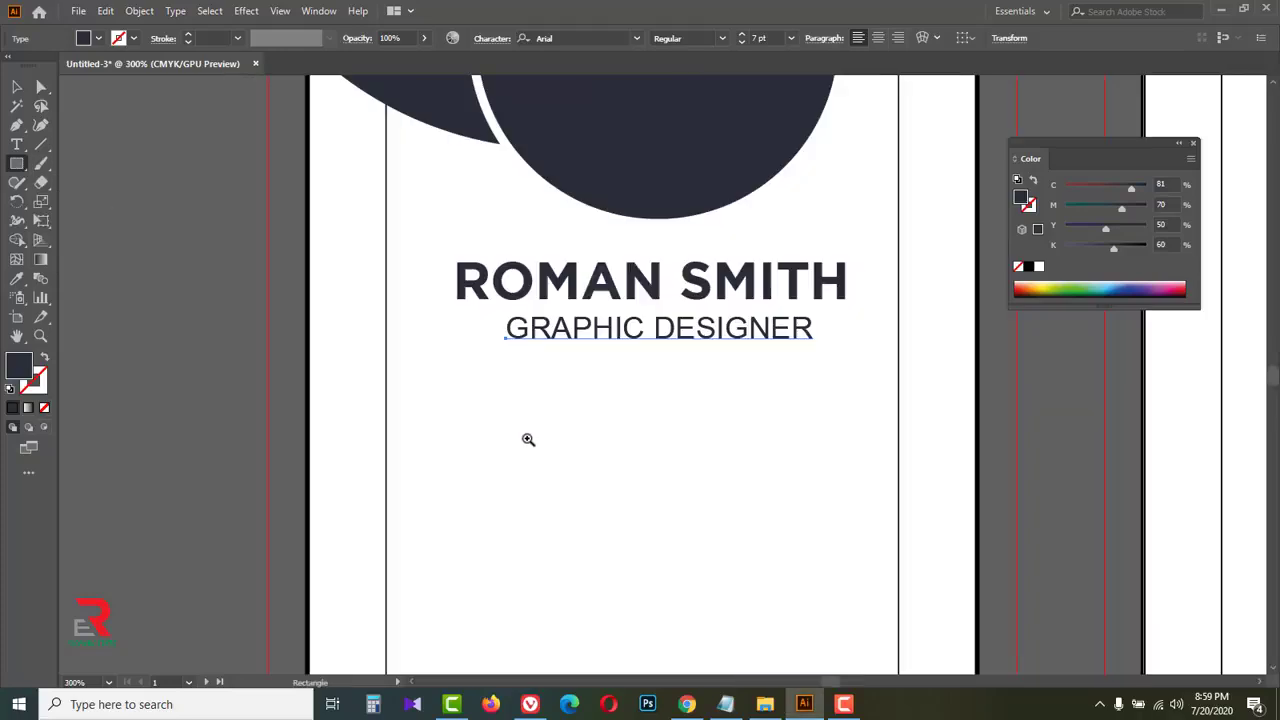
drag(736, 404, 651, 414)
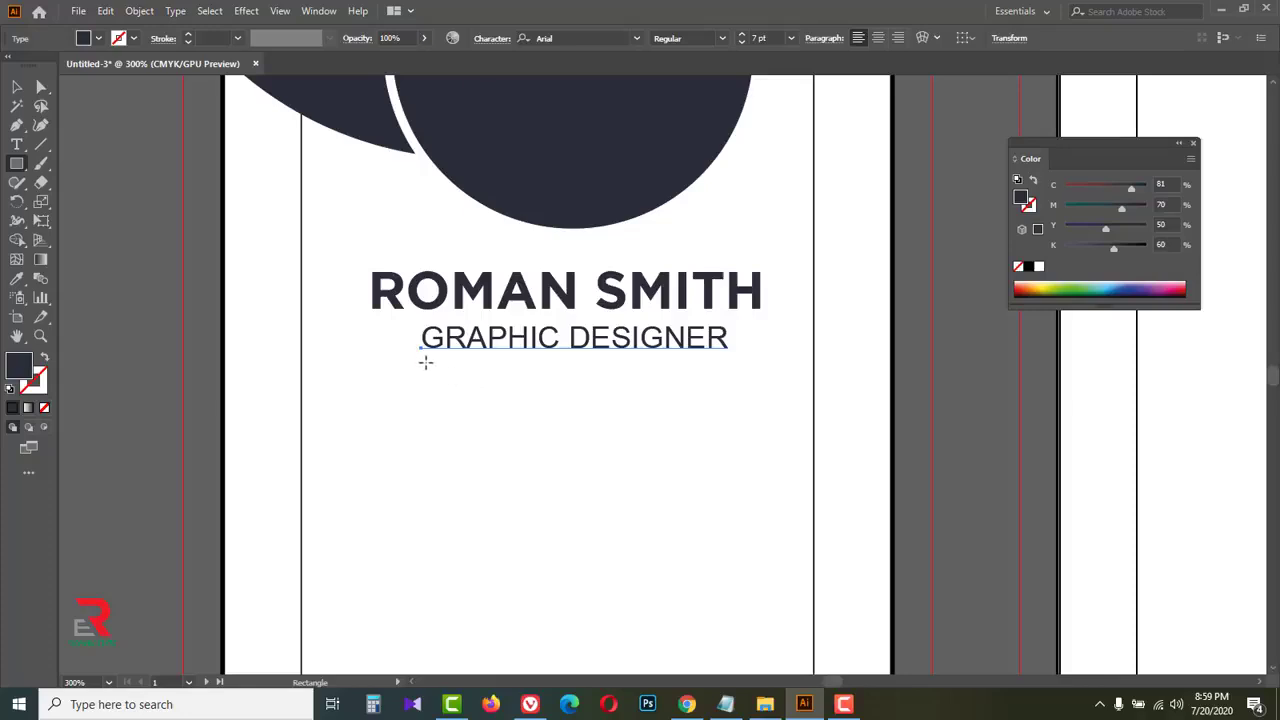
drag(421, 360, 731, 364)
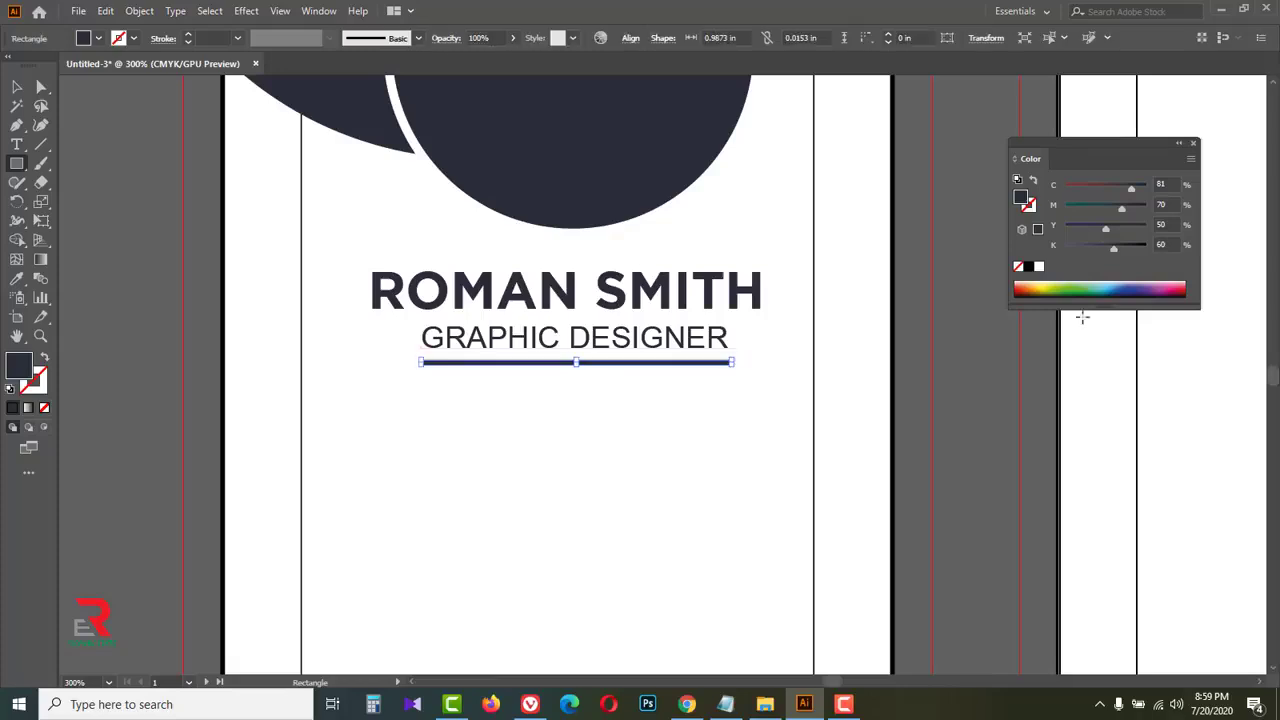
mouse_move(1108, 246)
mouse_down()
mouse_move(1064, 246)
mouse_move(1015, 210)
mouse_move(1062, 206)
mouse_up()
drag(1131, 187, 1146, 187)
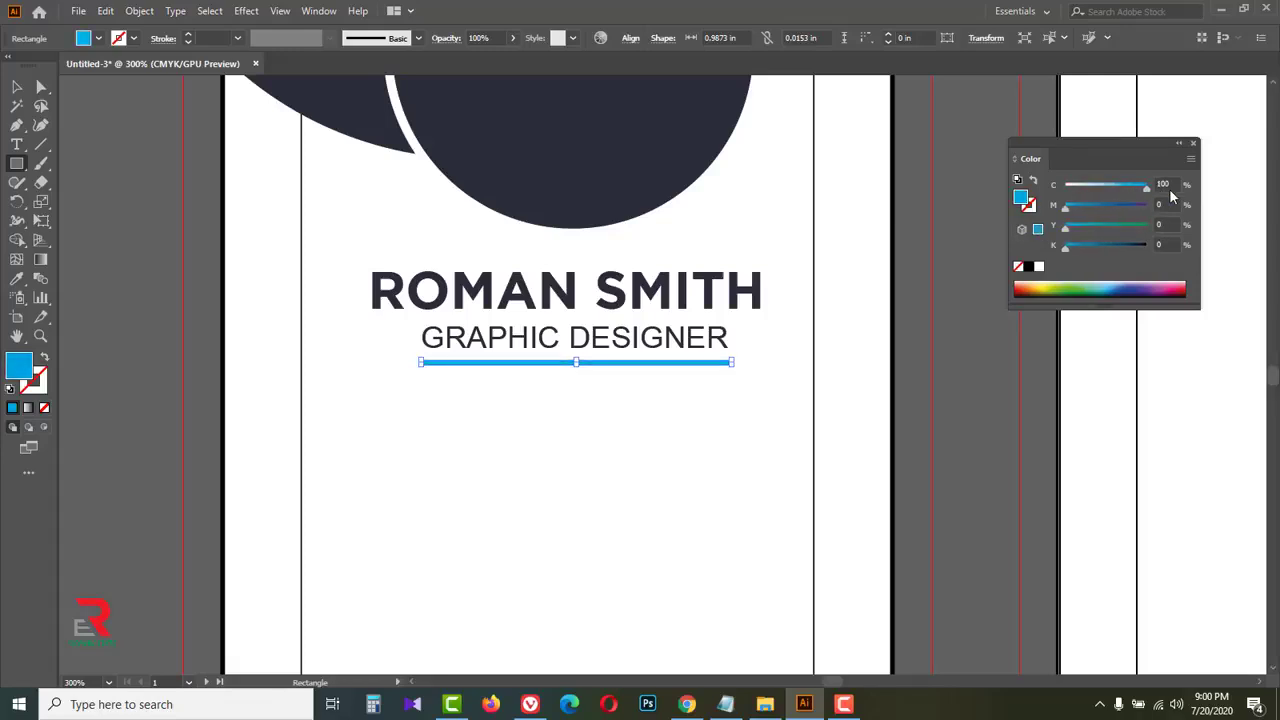
- Duplicate the GRAPHIC DESIGNER text lower on the card and clear its contents
click(17, 87)
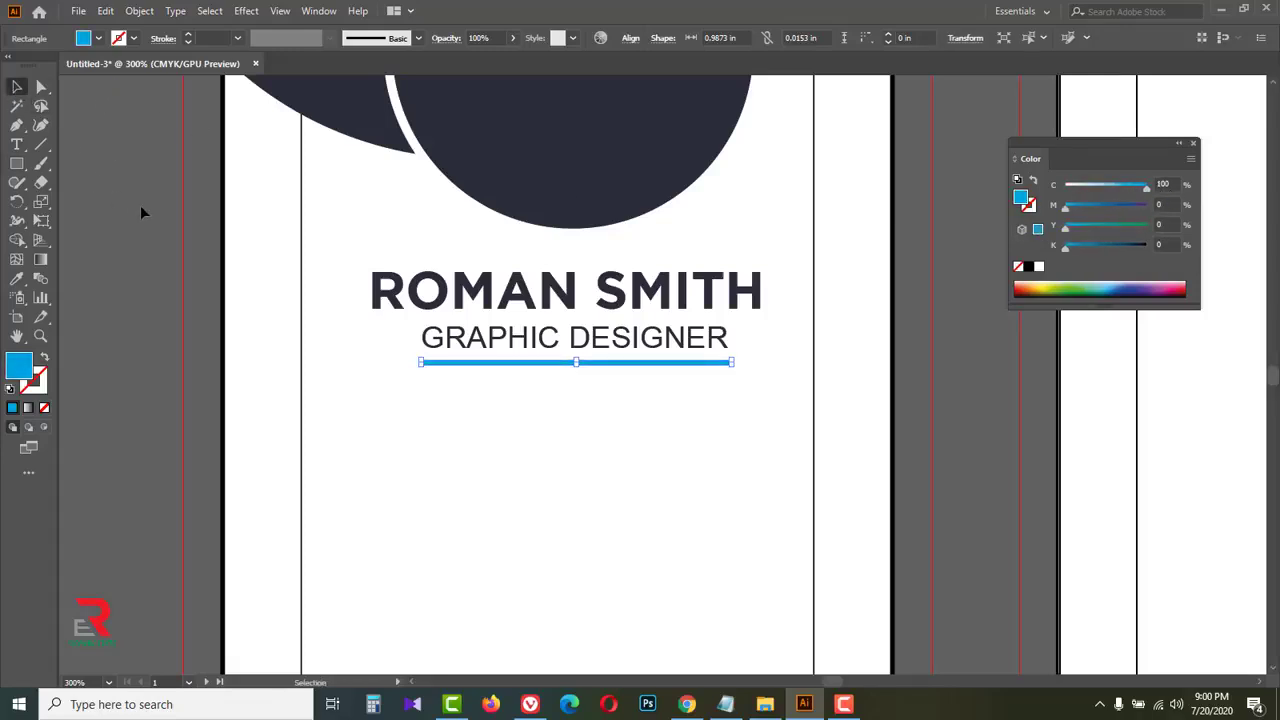
click(148, 240)
drag(550, 486, 542, 371)
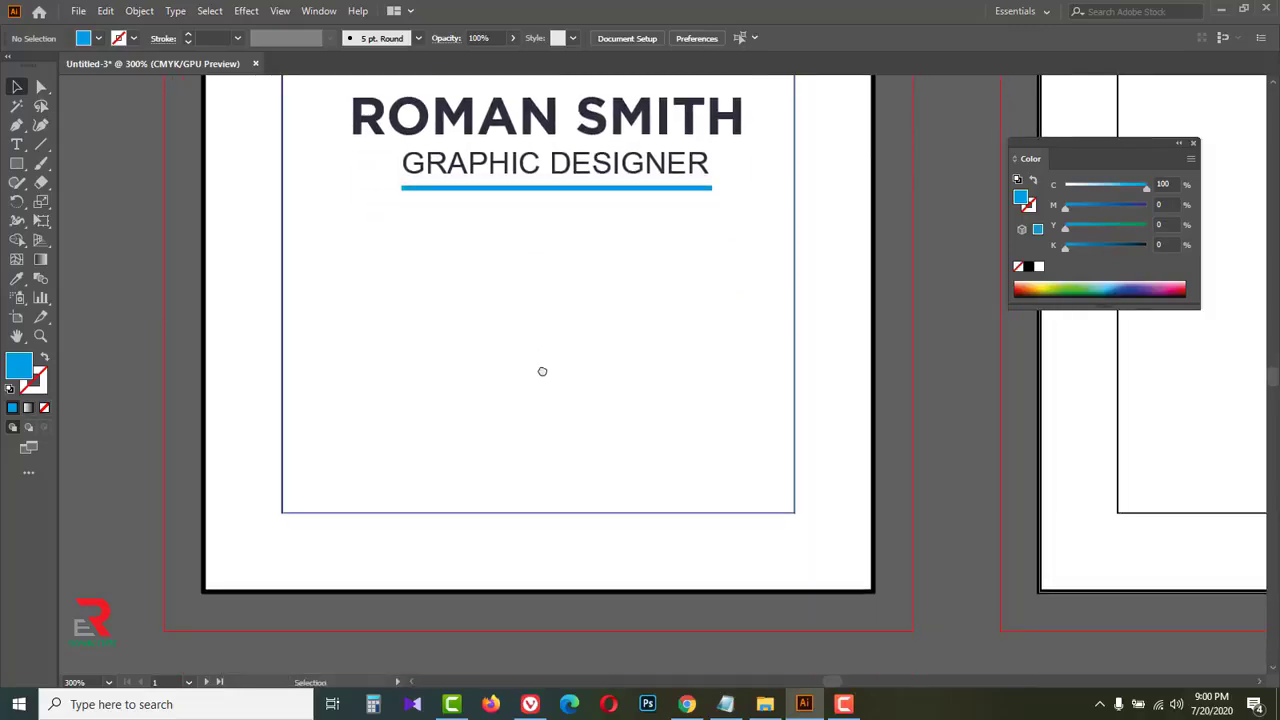
click(590, 168)
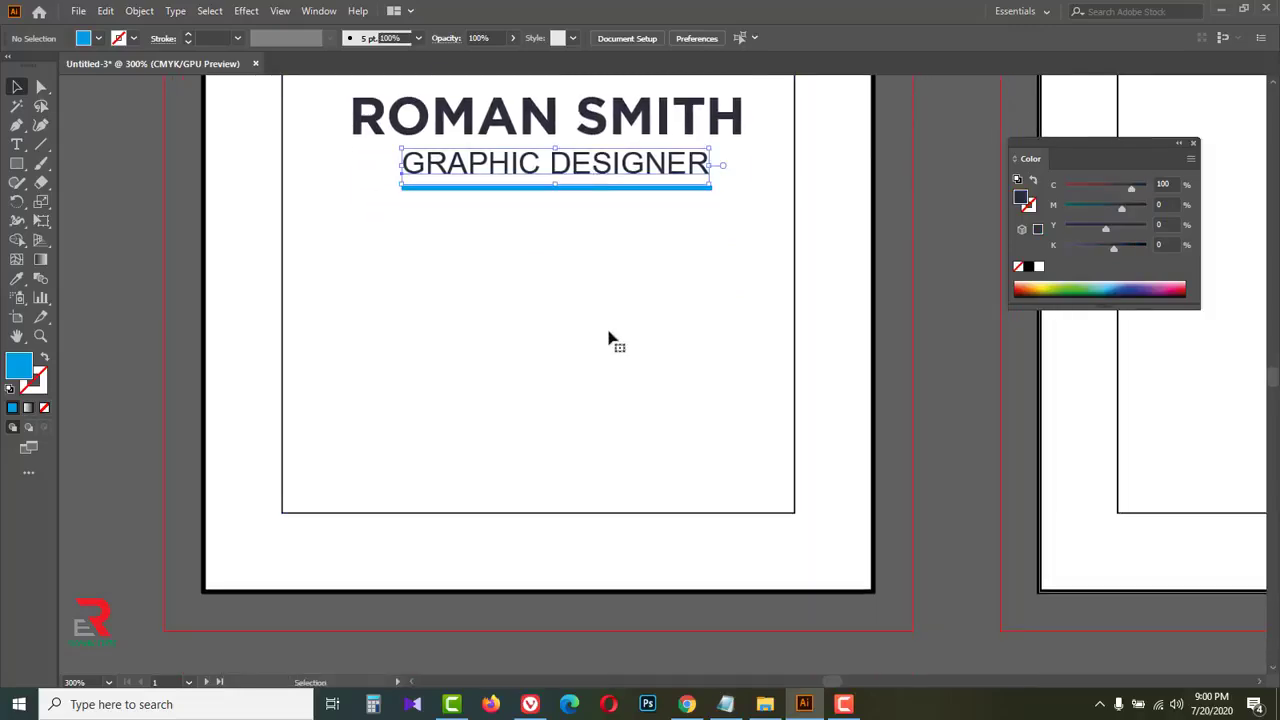
drag(611, 168, 628, 313)
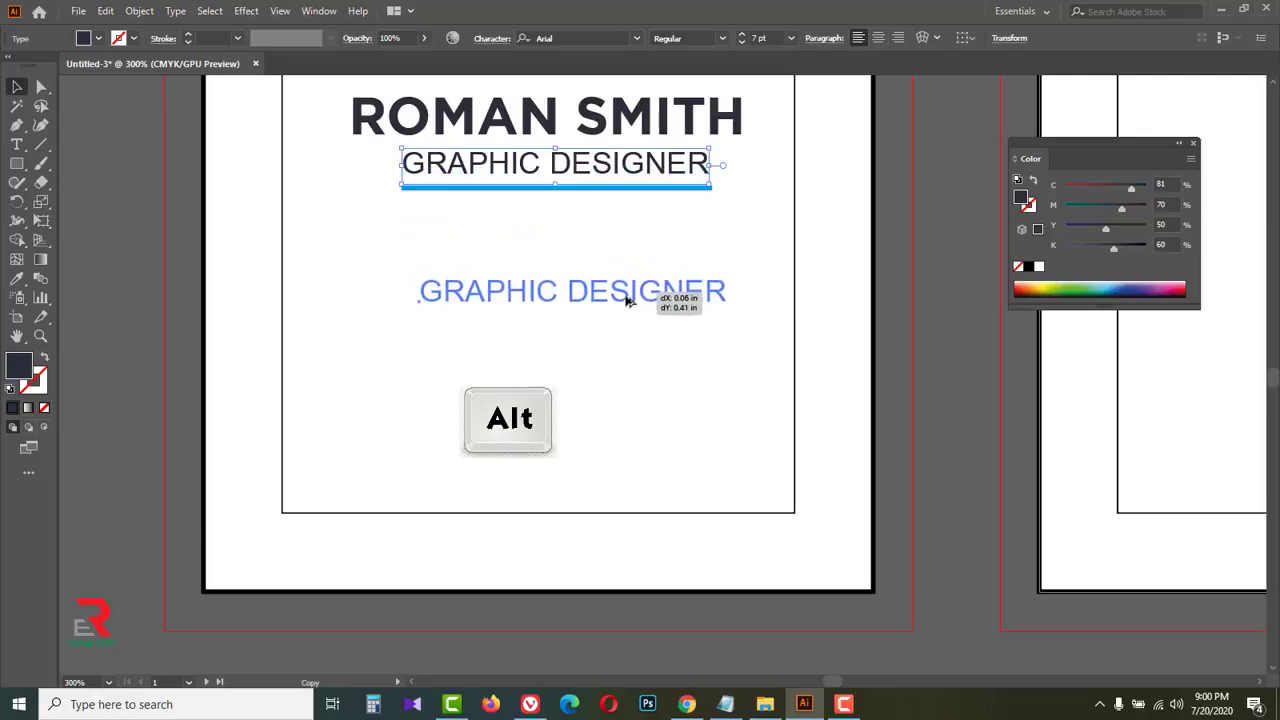
double_click(628, 313)
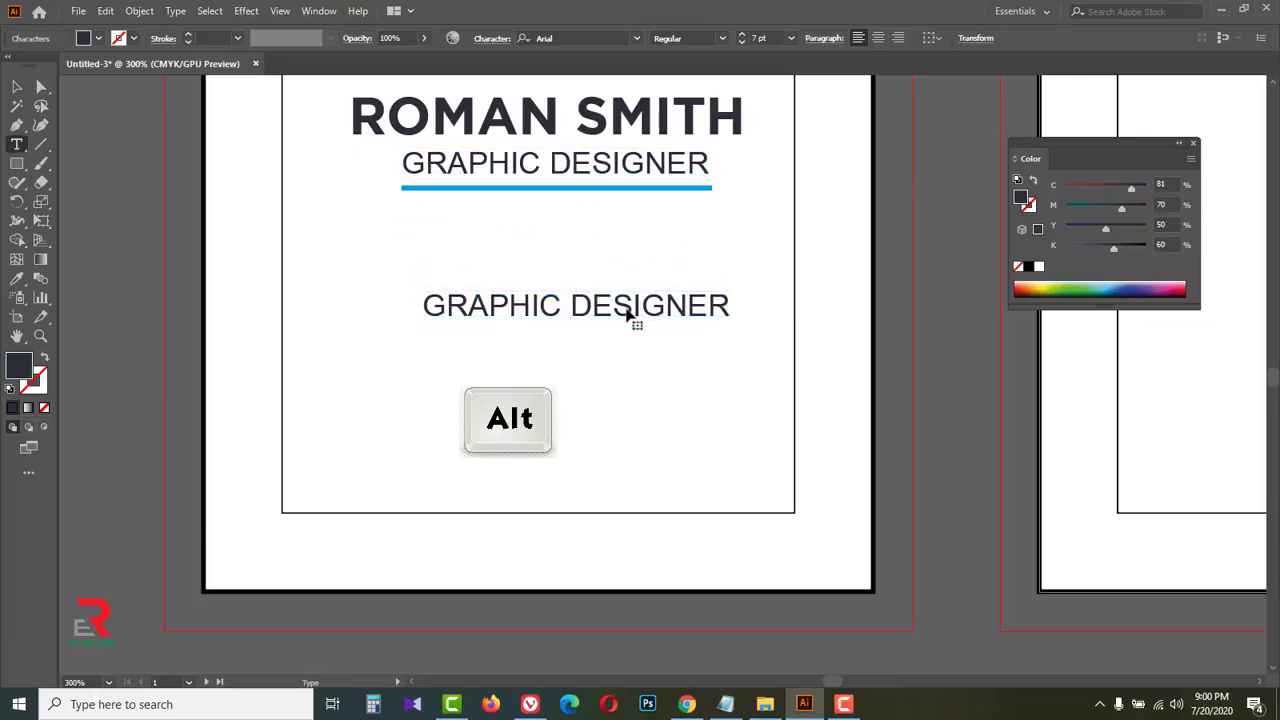
triple_click(628, 313)
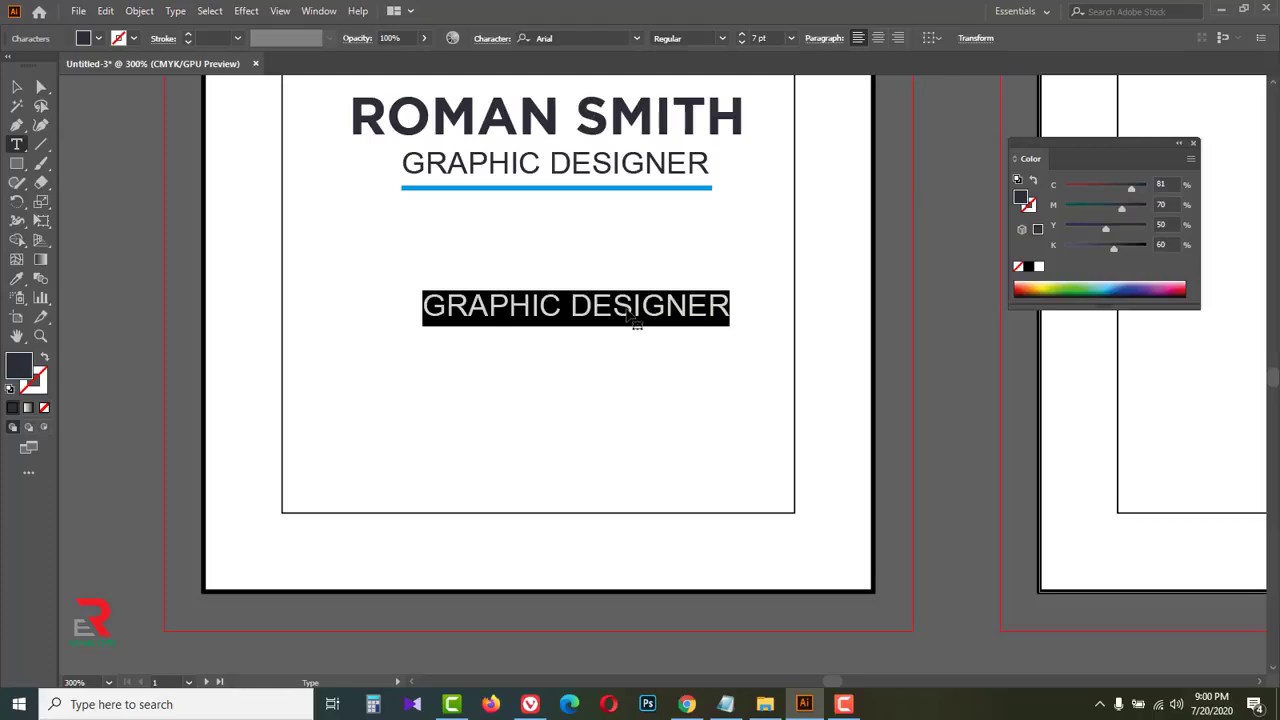
key(BackSpace)
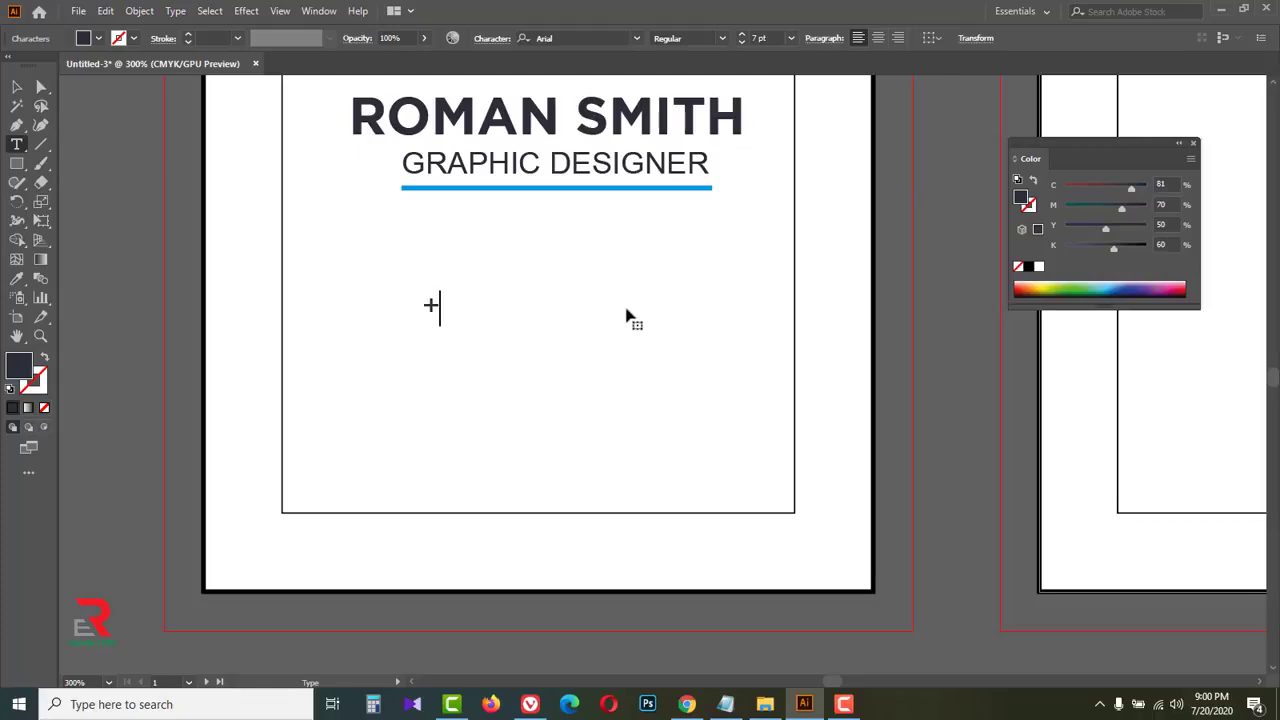
text(000 12)
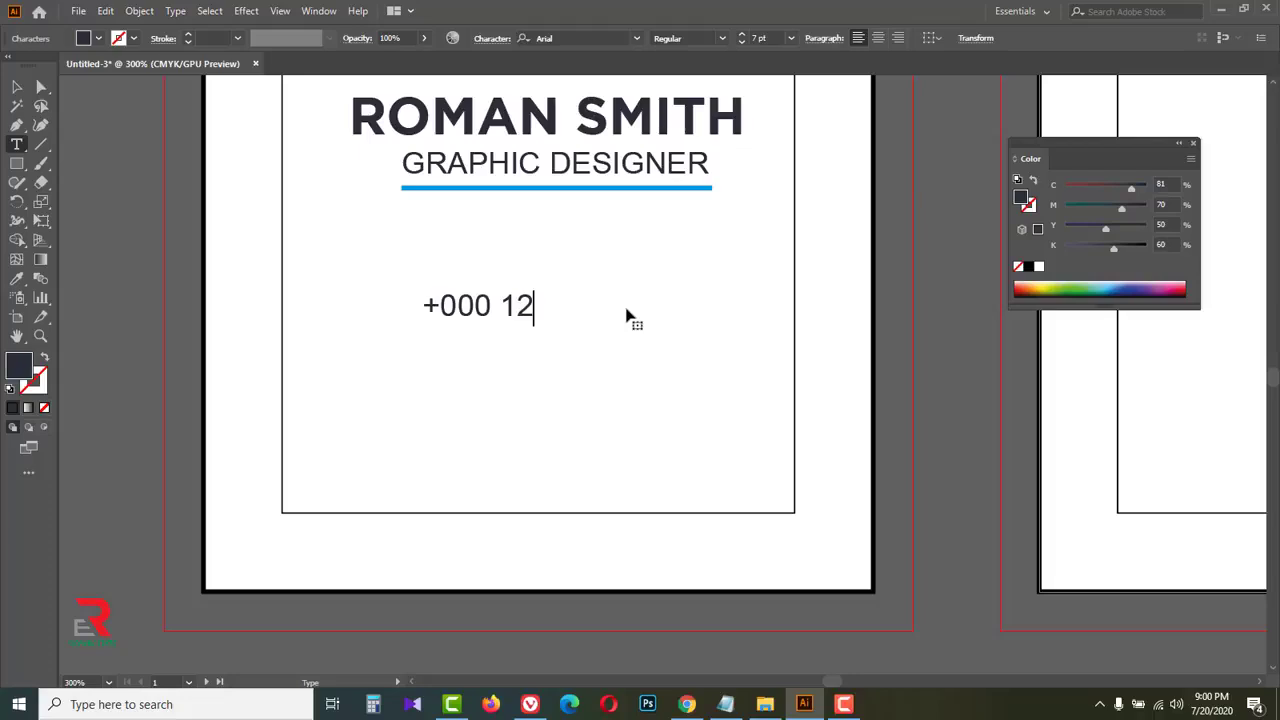
text(3 4)
text(567)
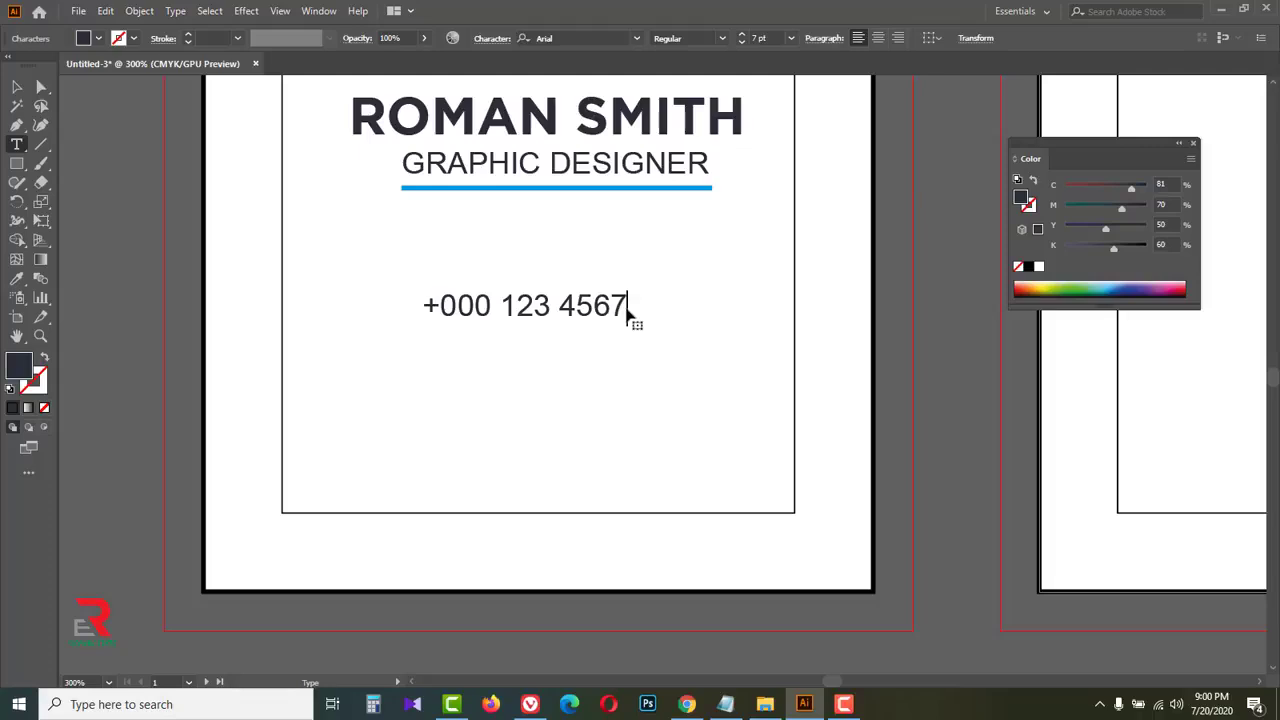
text(89)
triple_click(575, 308)
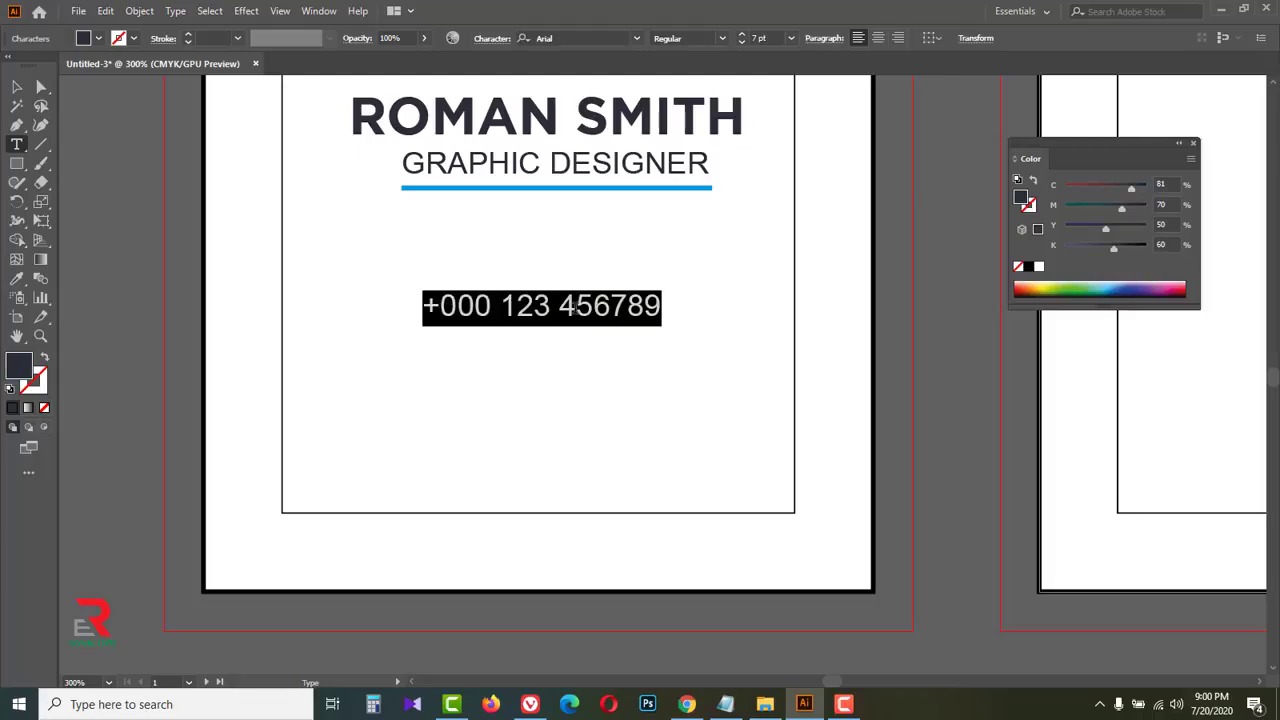
key(ctrl+c)
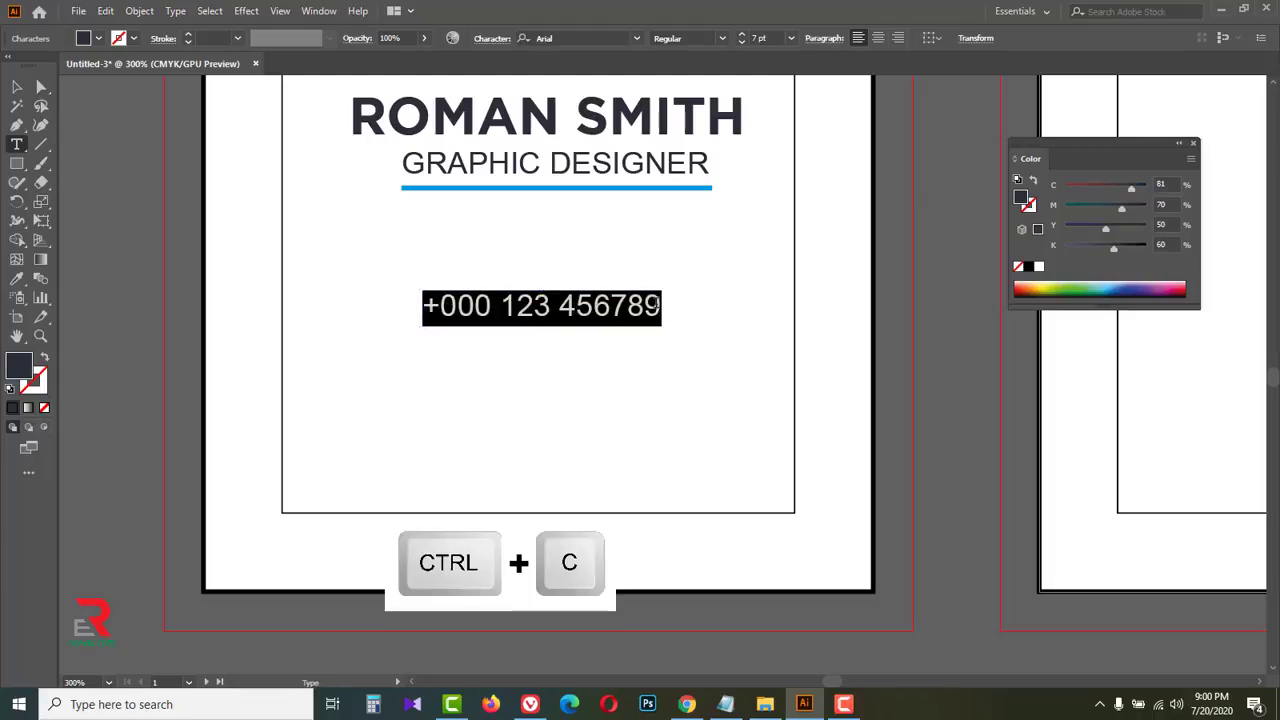
click(664, 310)
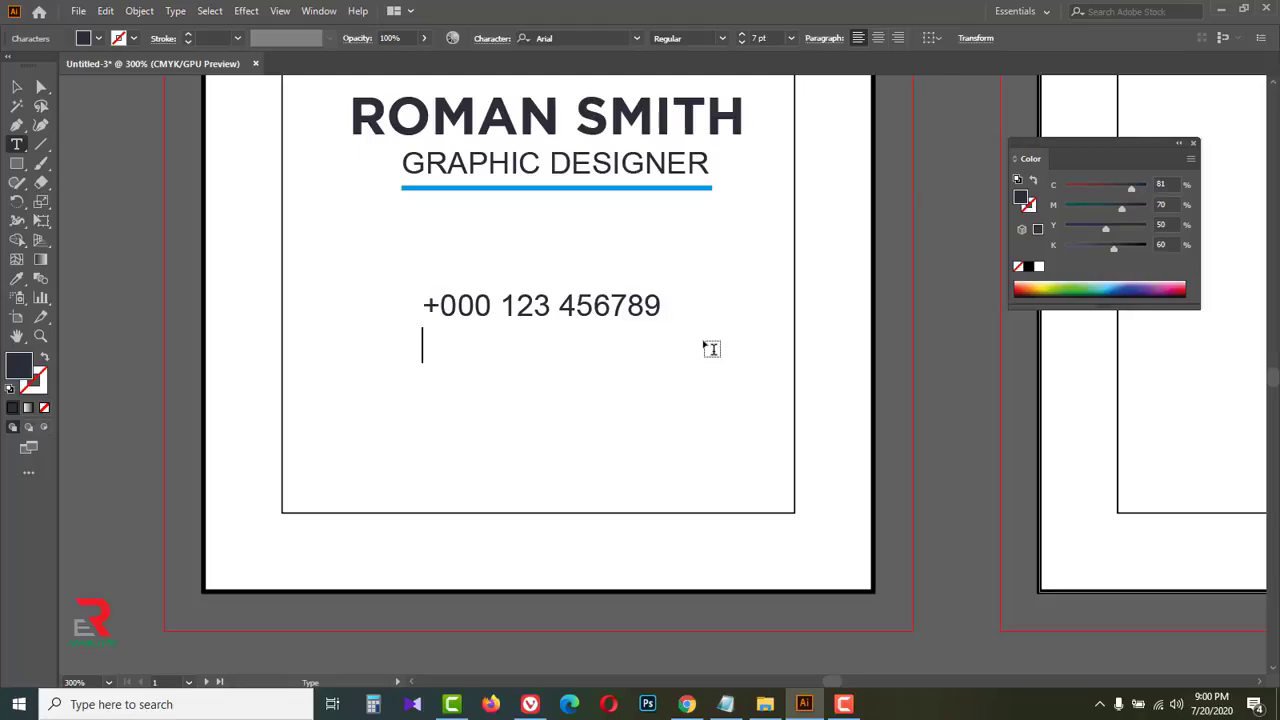
key(Escape)
key(ctrl+v)
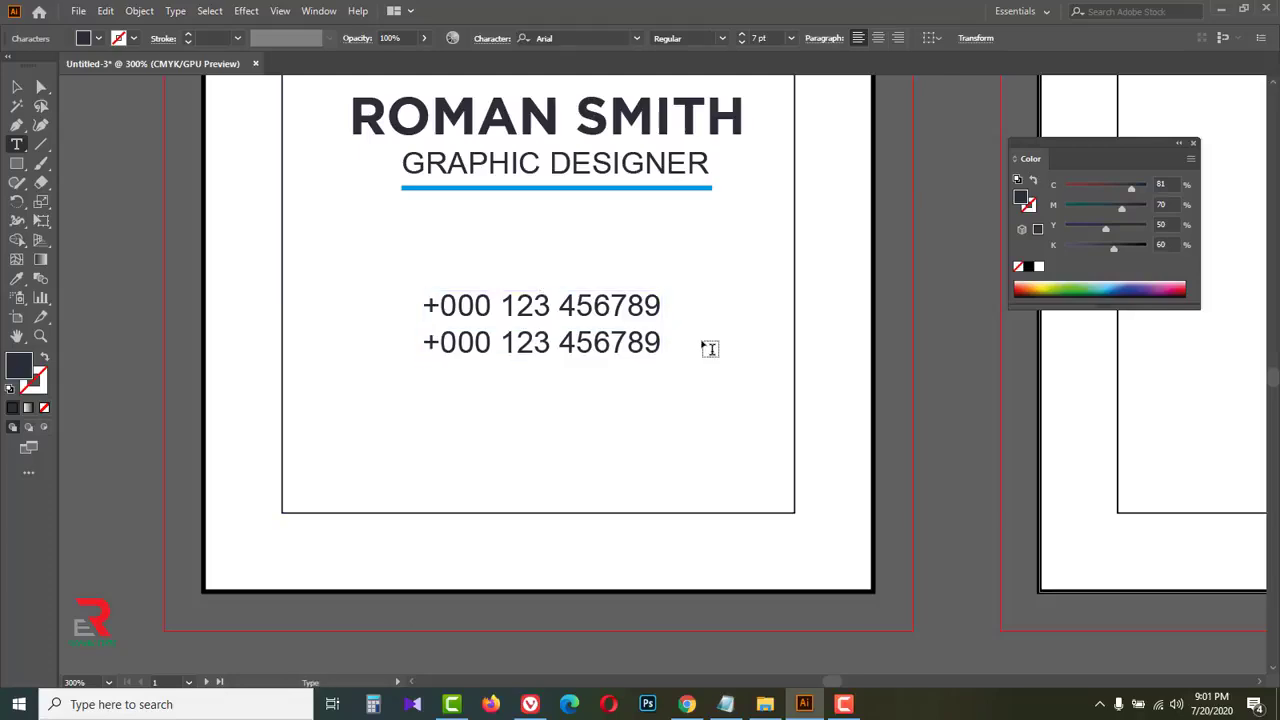
click(17, 87)
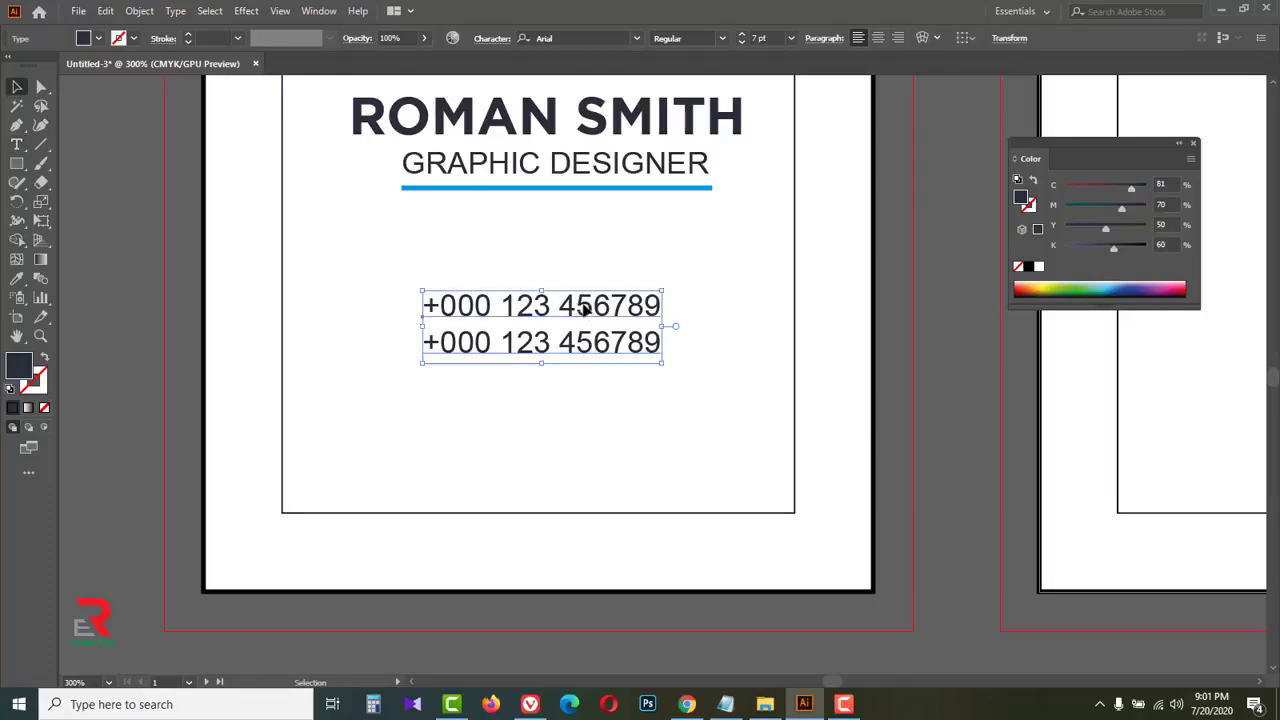
- Move the phone number block right and set it to 6 pt
drag(586, 309, 673, 307)
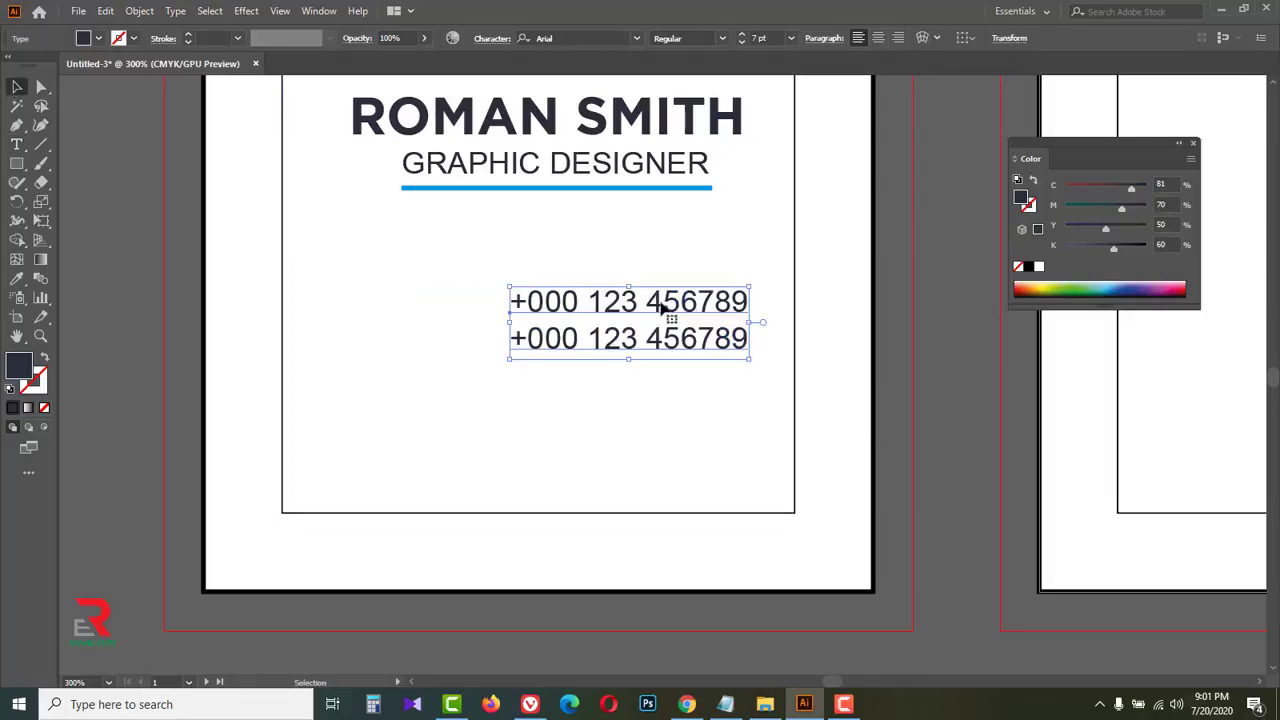
click(741, 42)
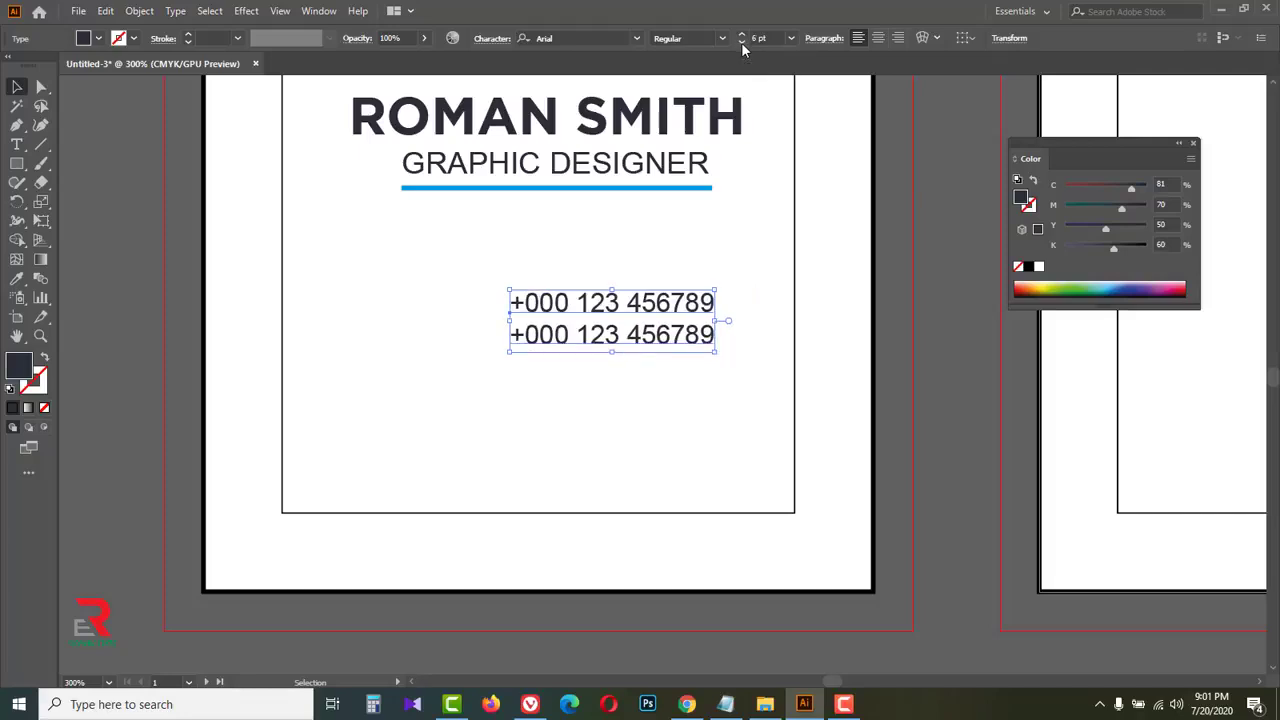
click(741, 42)
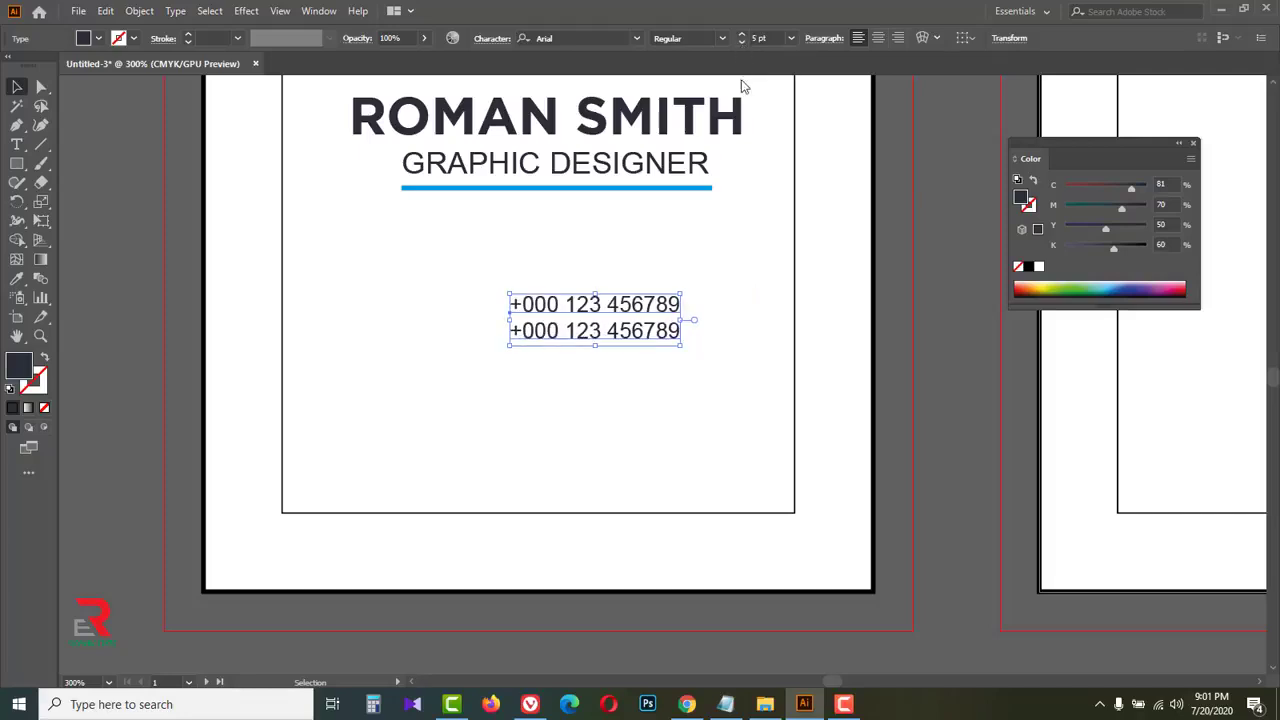
key(ctrl+z)
- Duplicate the phone block below as a placeholder e-mail and website line, right-aligned
drag(599, 344, 594, 415)
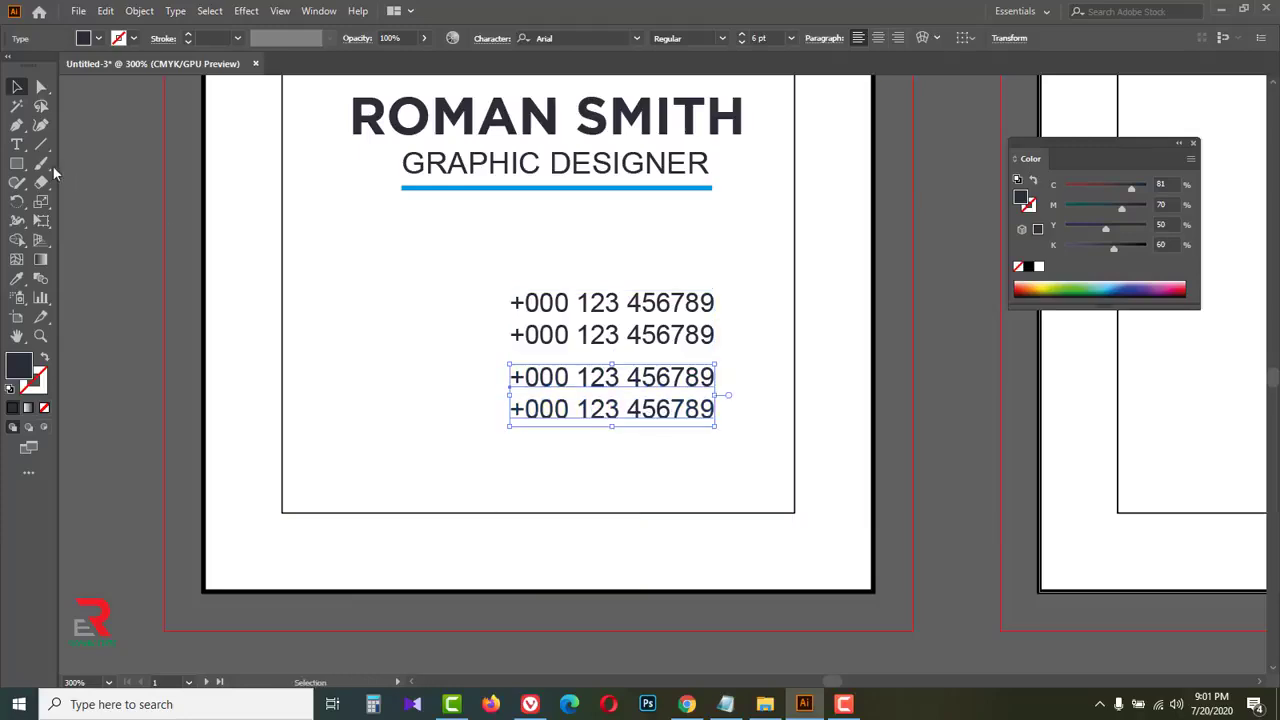
key(t)
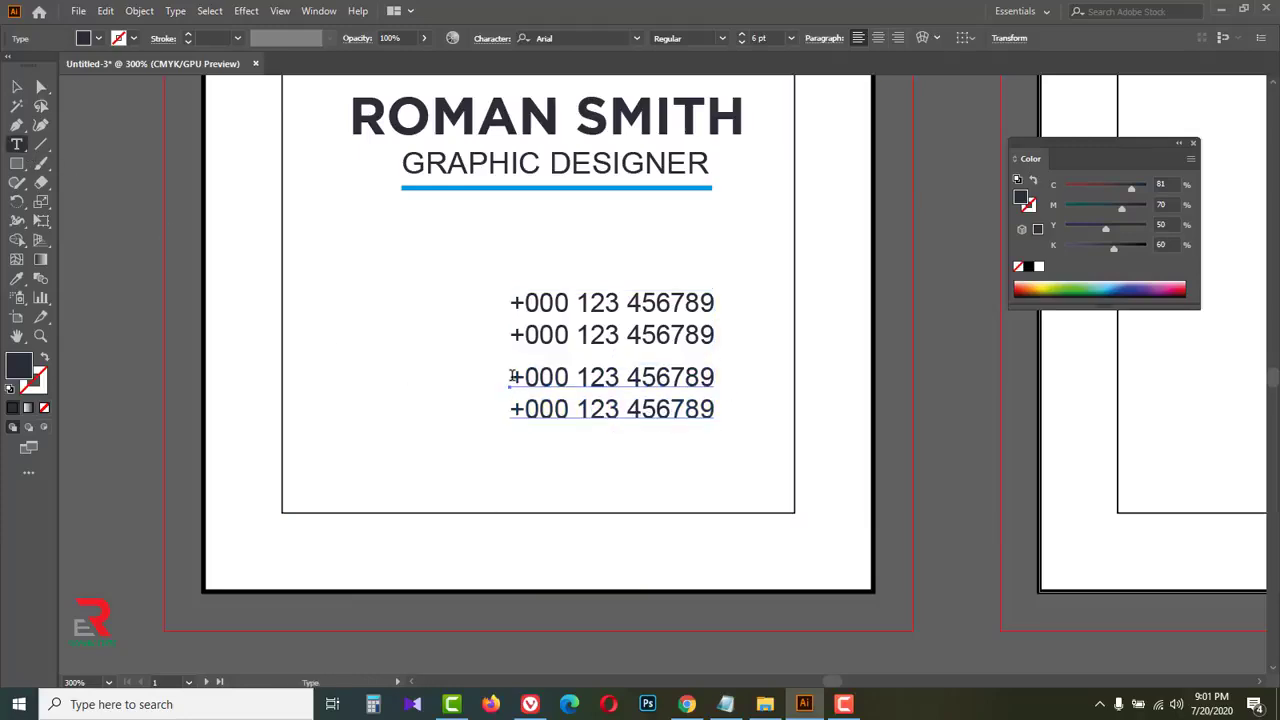
drag(511, 378, 762, 437)
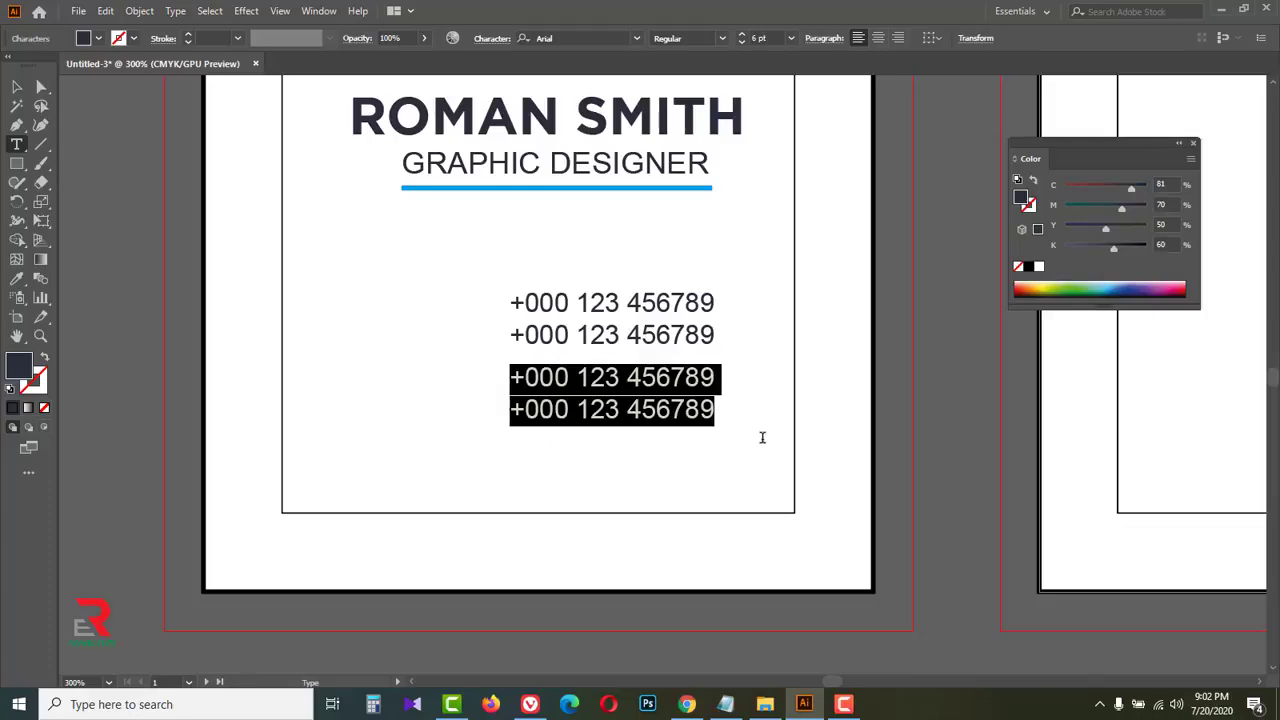
text(YOUR)
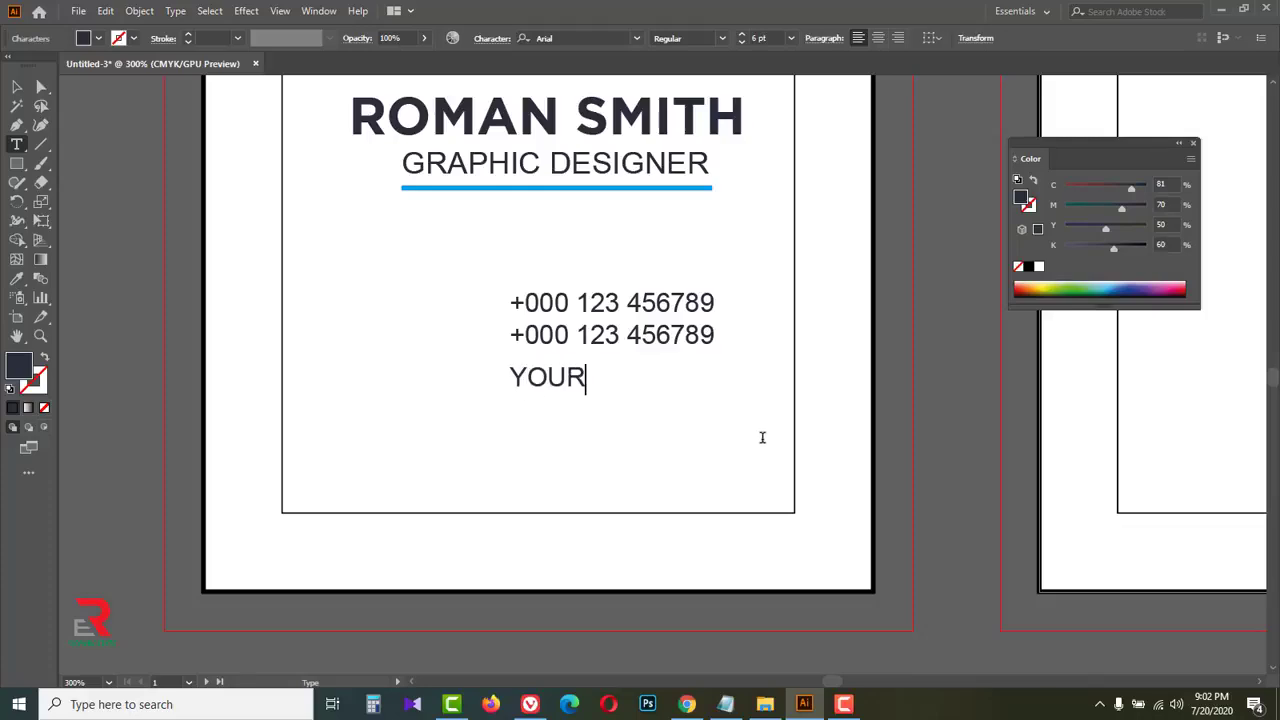
key(BackSpace)
key(BackSpace)
key(BackSpace)
key(BackSpace)
text(your)
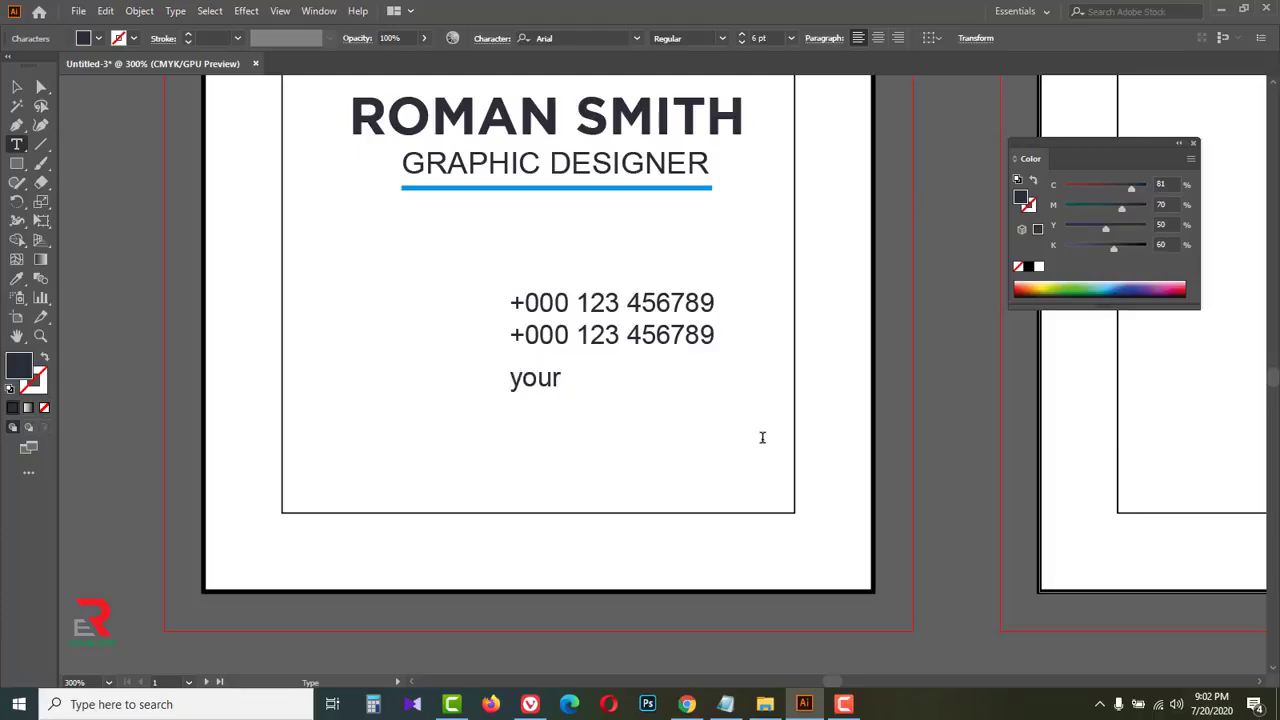
text(name@)
text(gm)
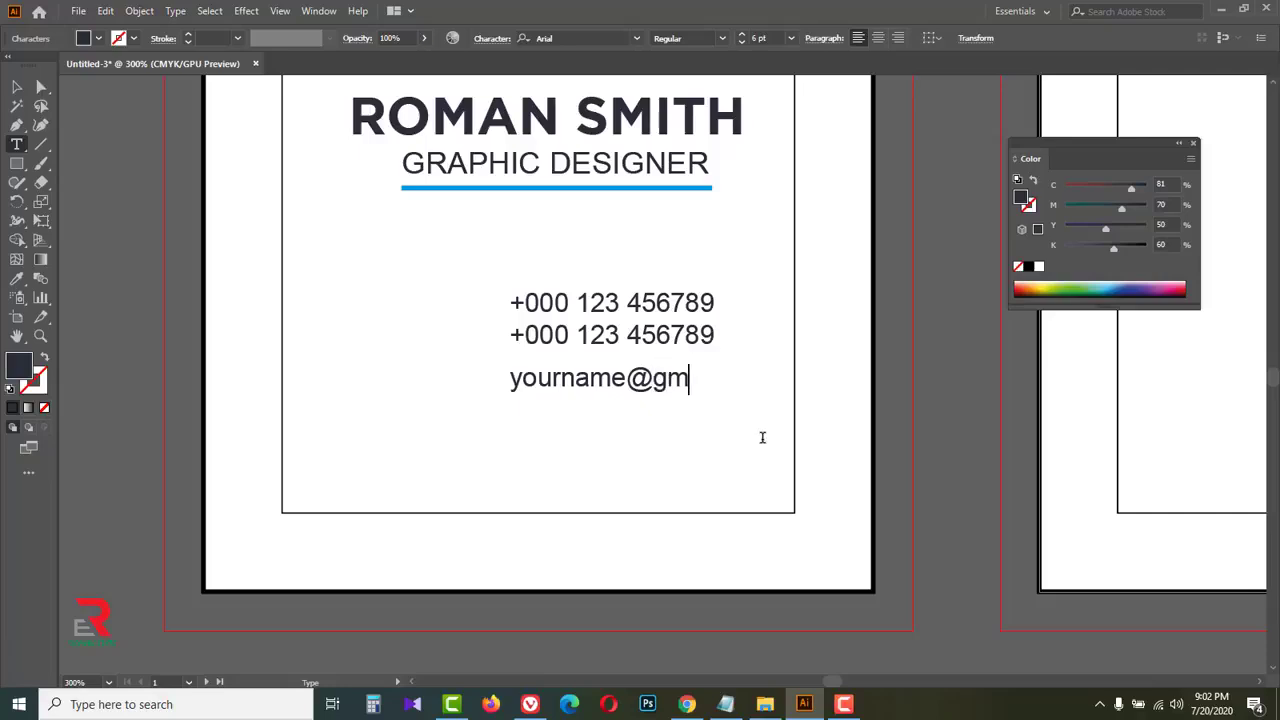
text(ail.com )
text(www.urwe)
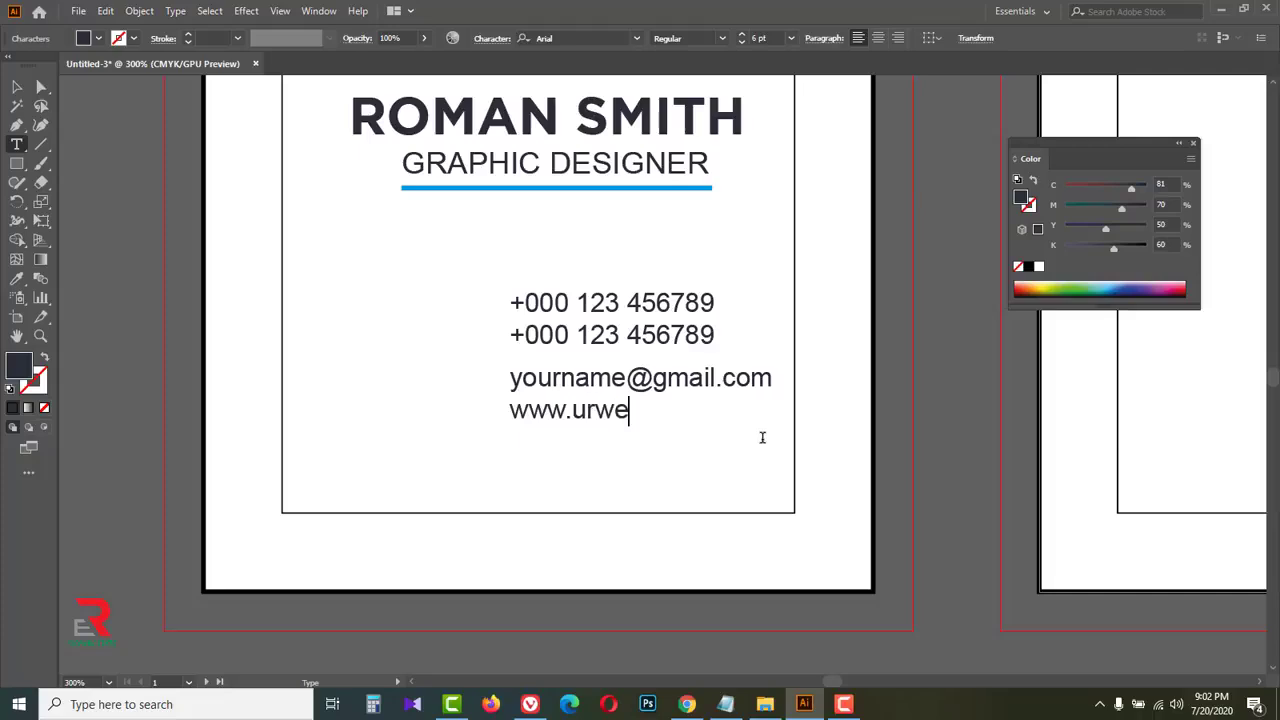
text(t.com)
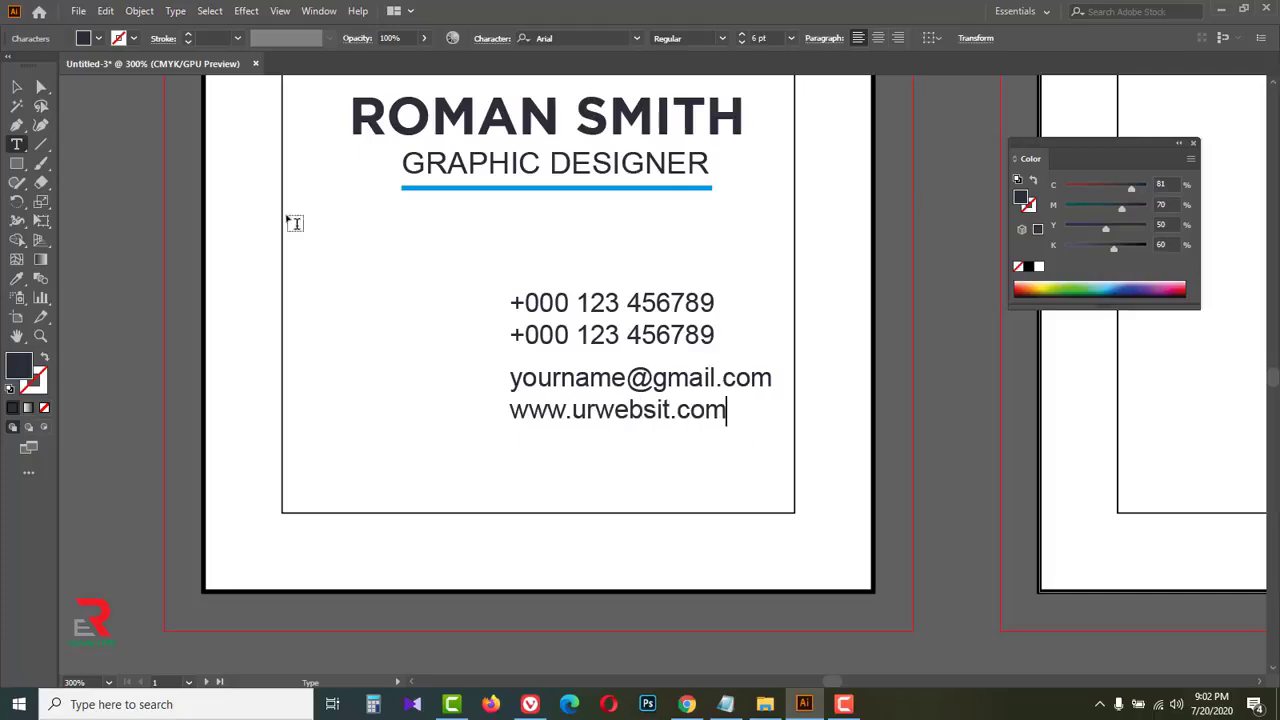
click(16, 87)
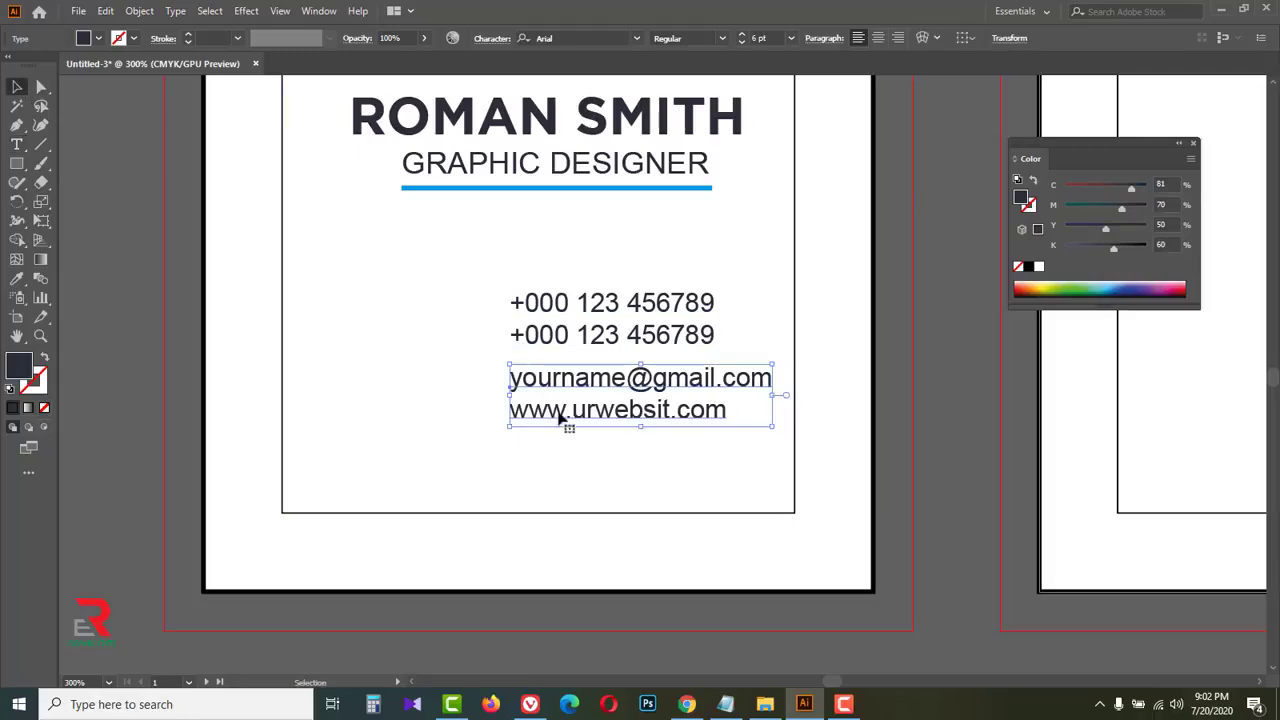
click(898, 38)
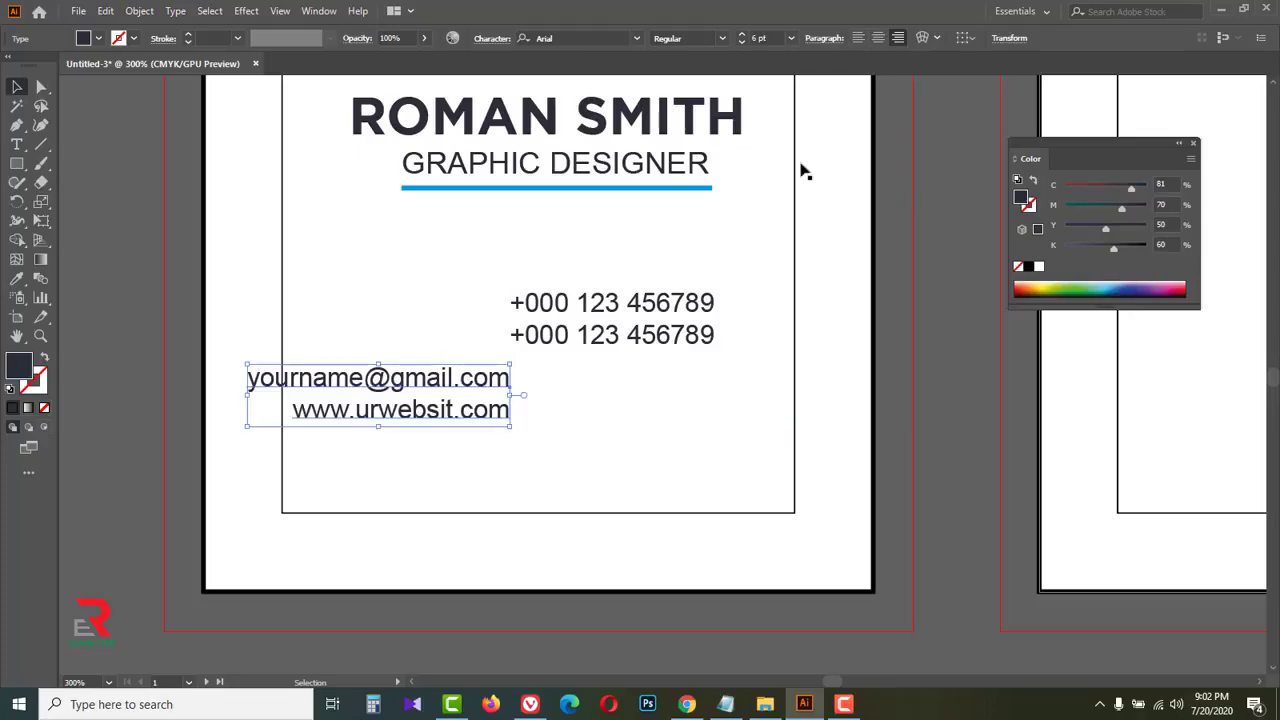
- Duplicate the e-mail block below and retype it as a two-line placeholder address
mouse_move(479, 388)
mouse_down()
mouse_move(686, 393)
mouse_move(663, 452)
mouse_up()
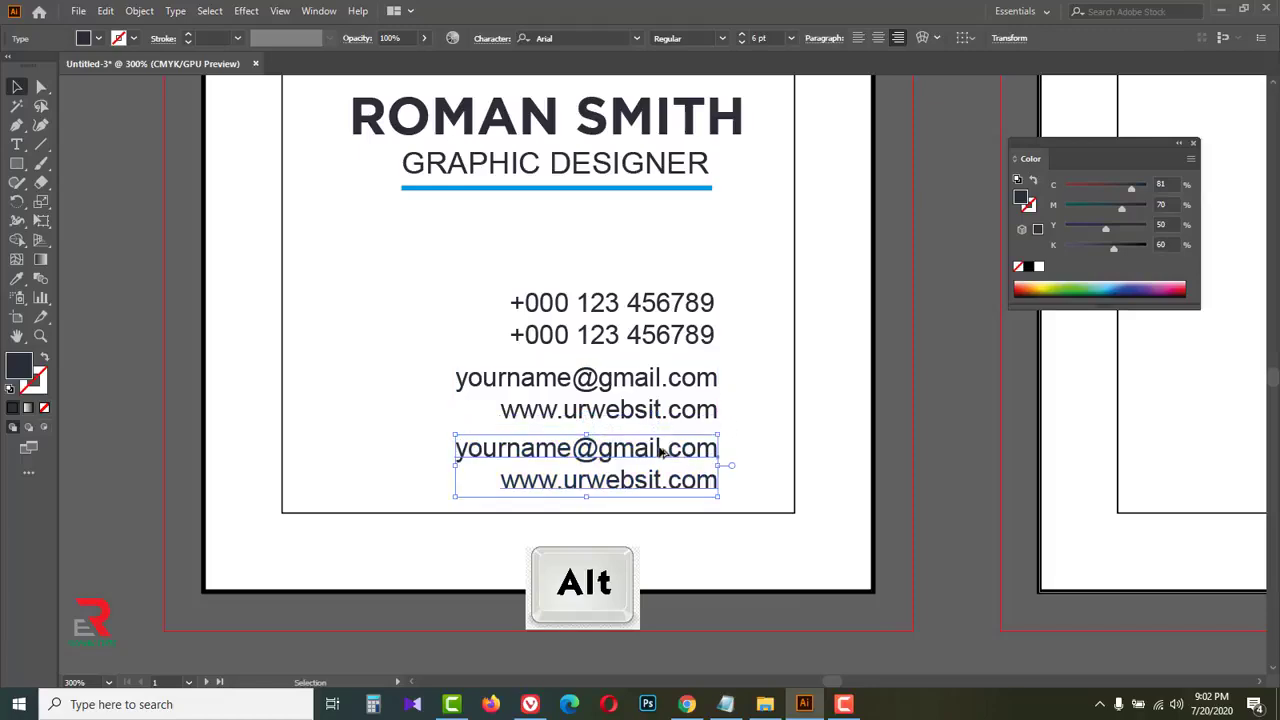
click(16, 144)
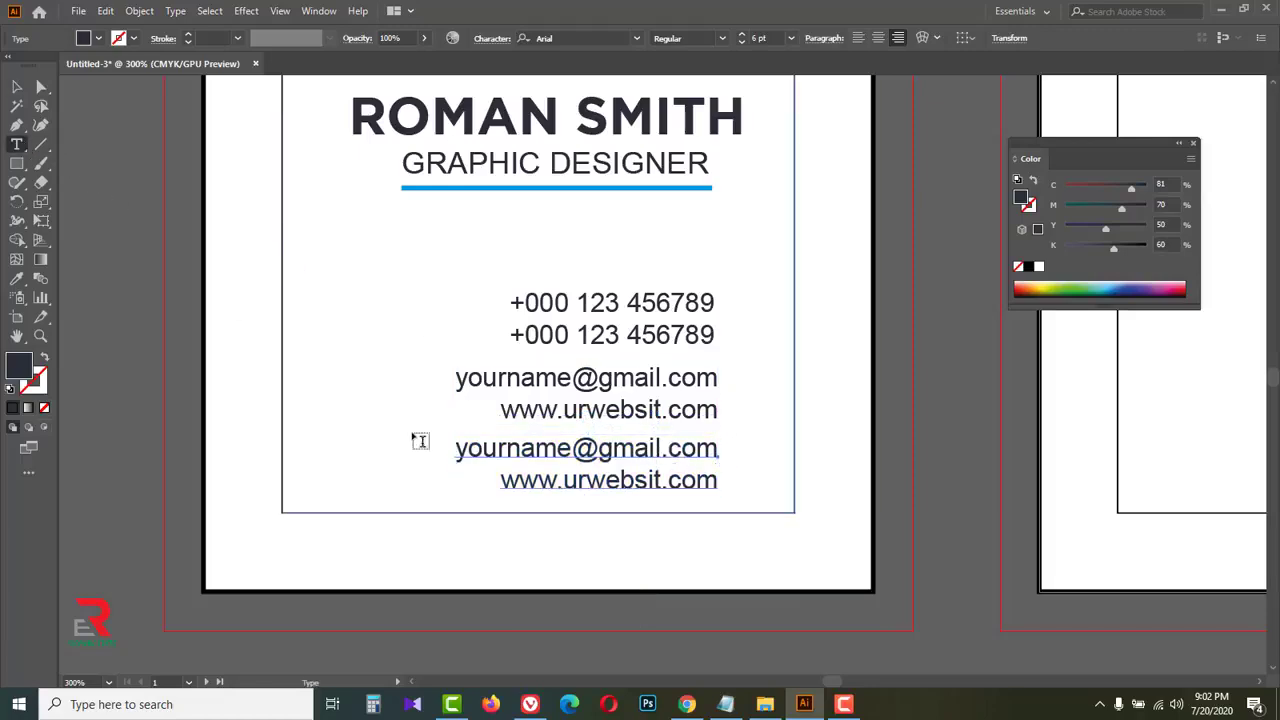
mouse_move(456, 448)
mouse_down()
mouse_move(571, 482)
mouse_move(722, 490)
mouse_up()
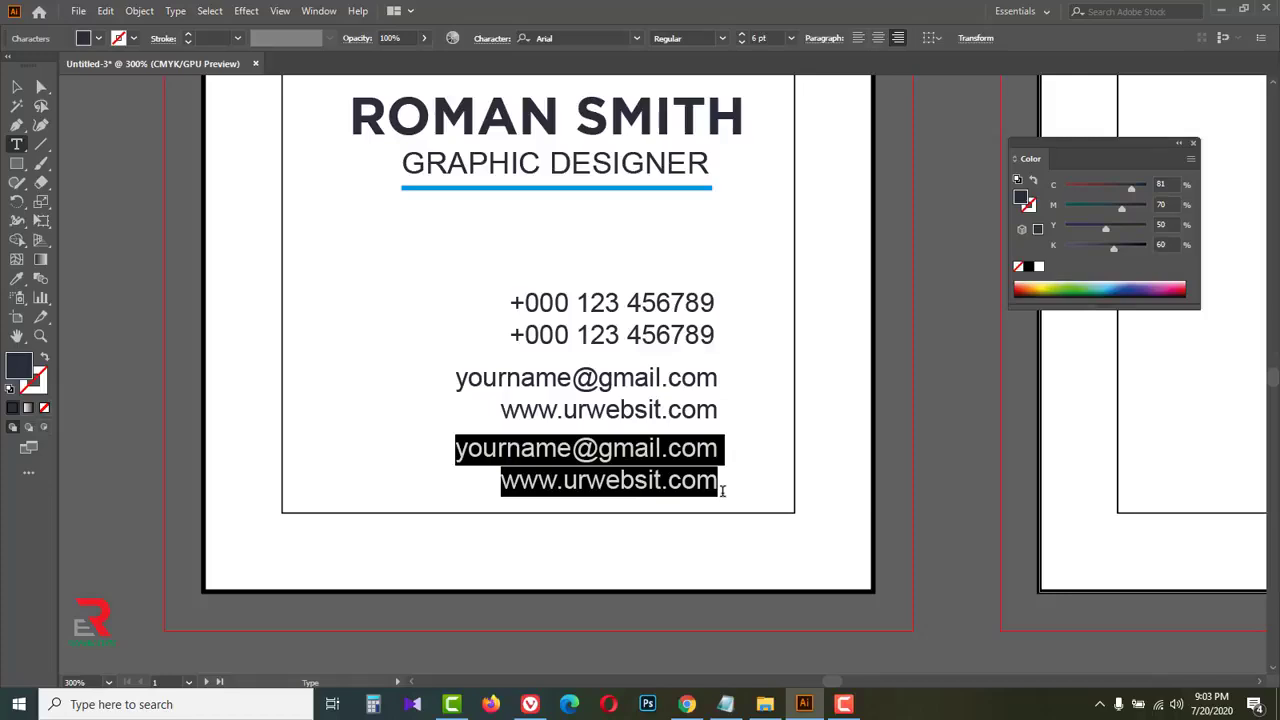
text(your)
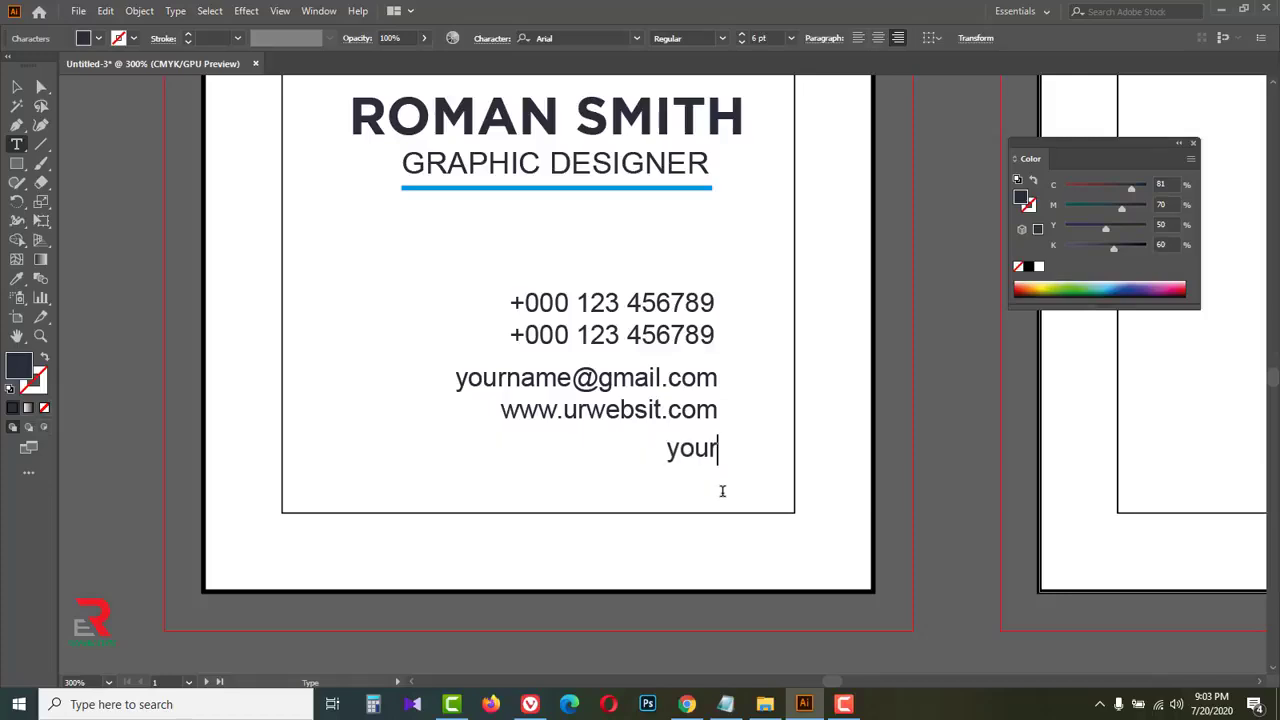
text( address )
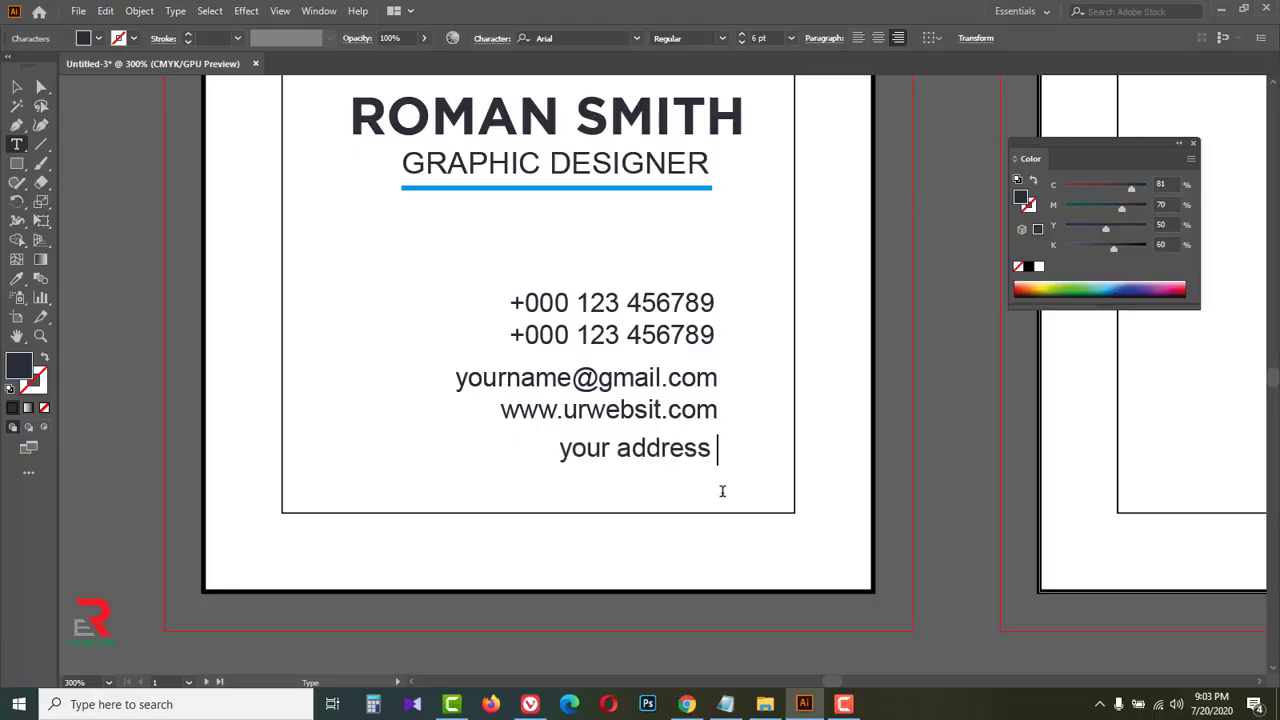
text(here.)
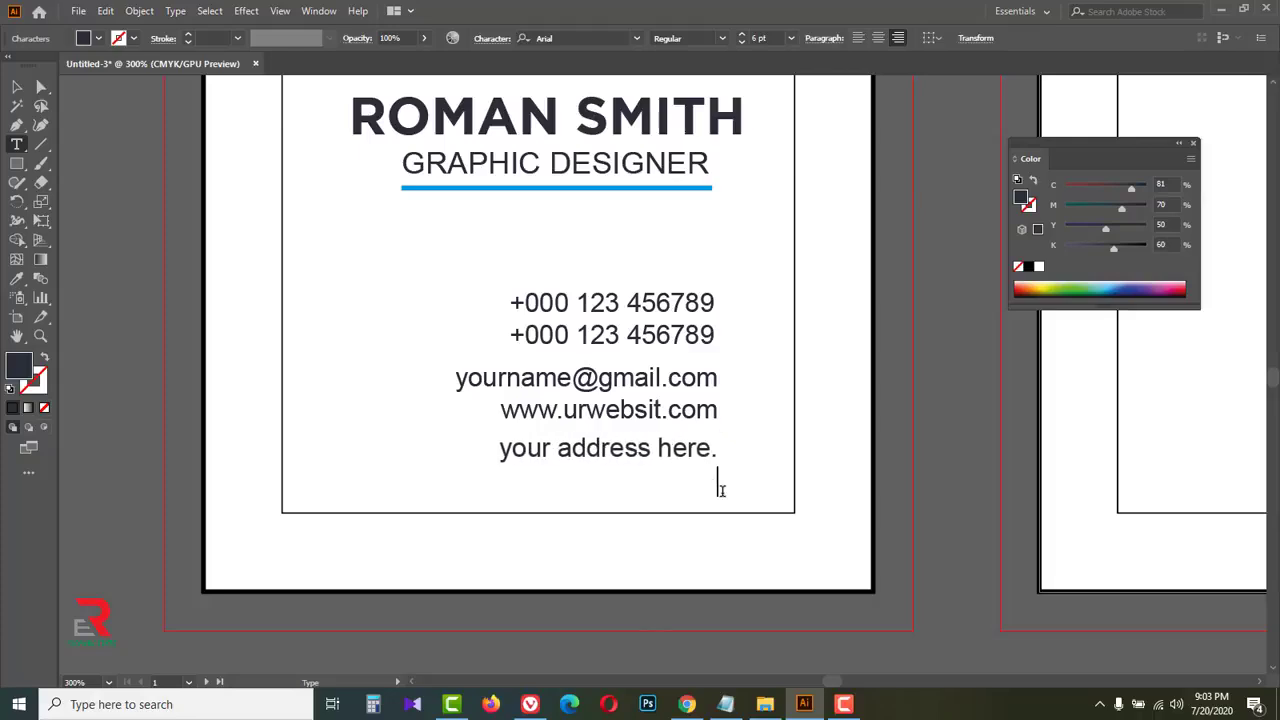
text(w Y)
text(ark)
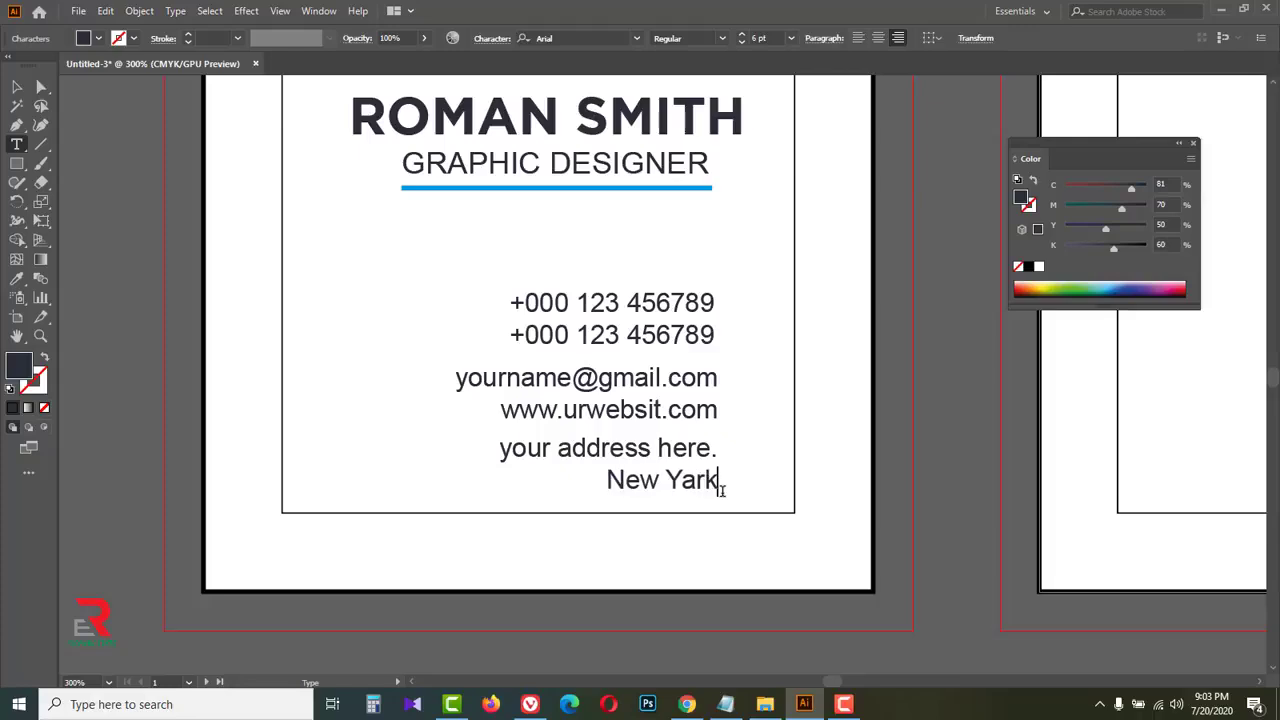
text(,n)
key(BackSpace)
text(N)
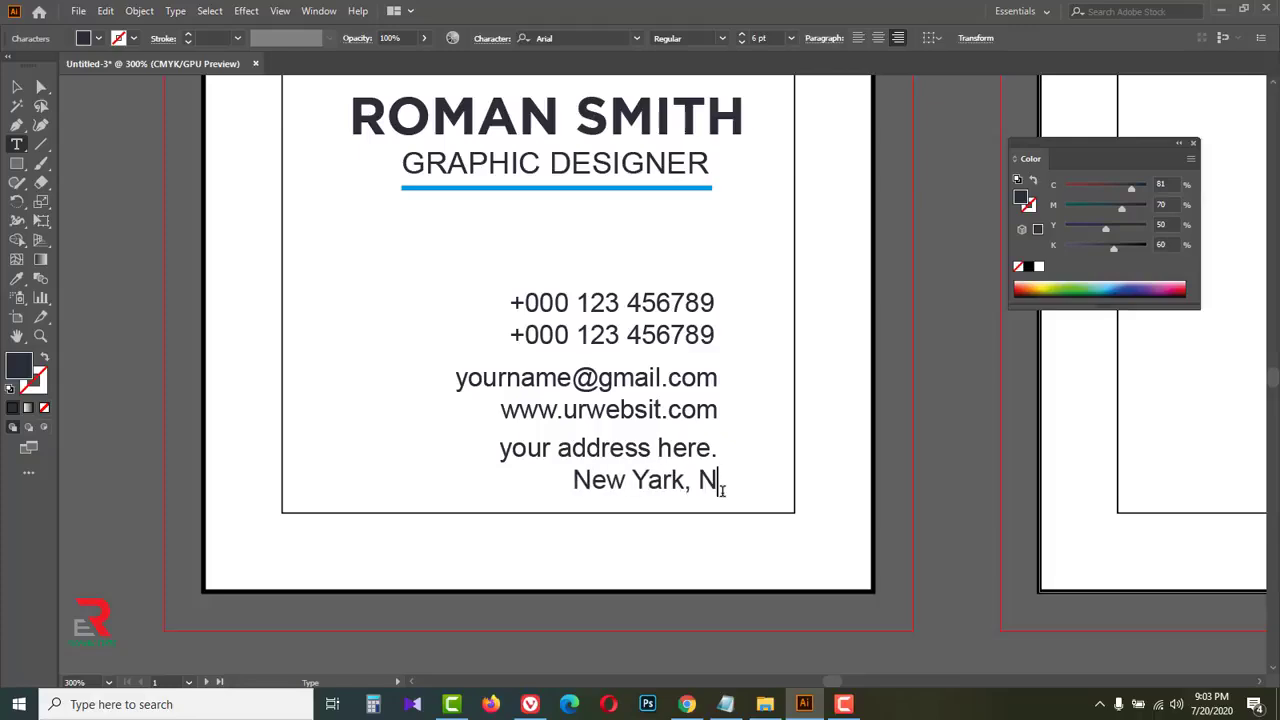
text(Y 12)
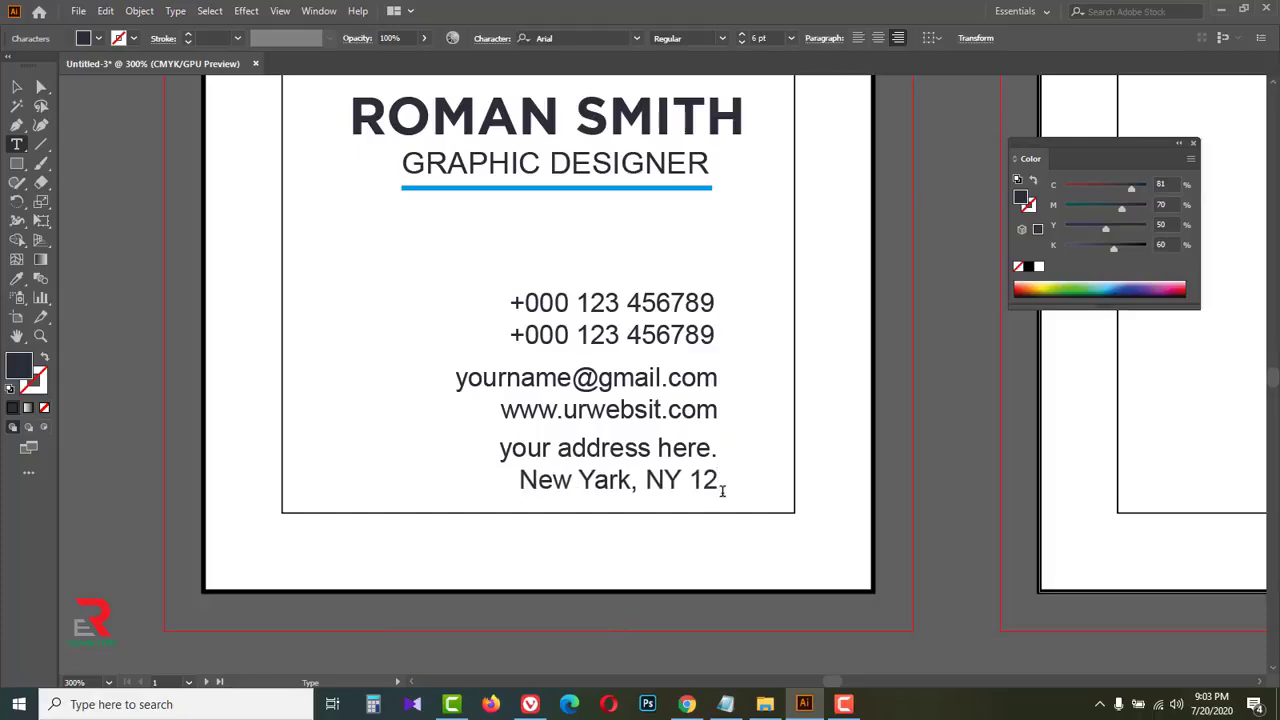
text(34)
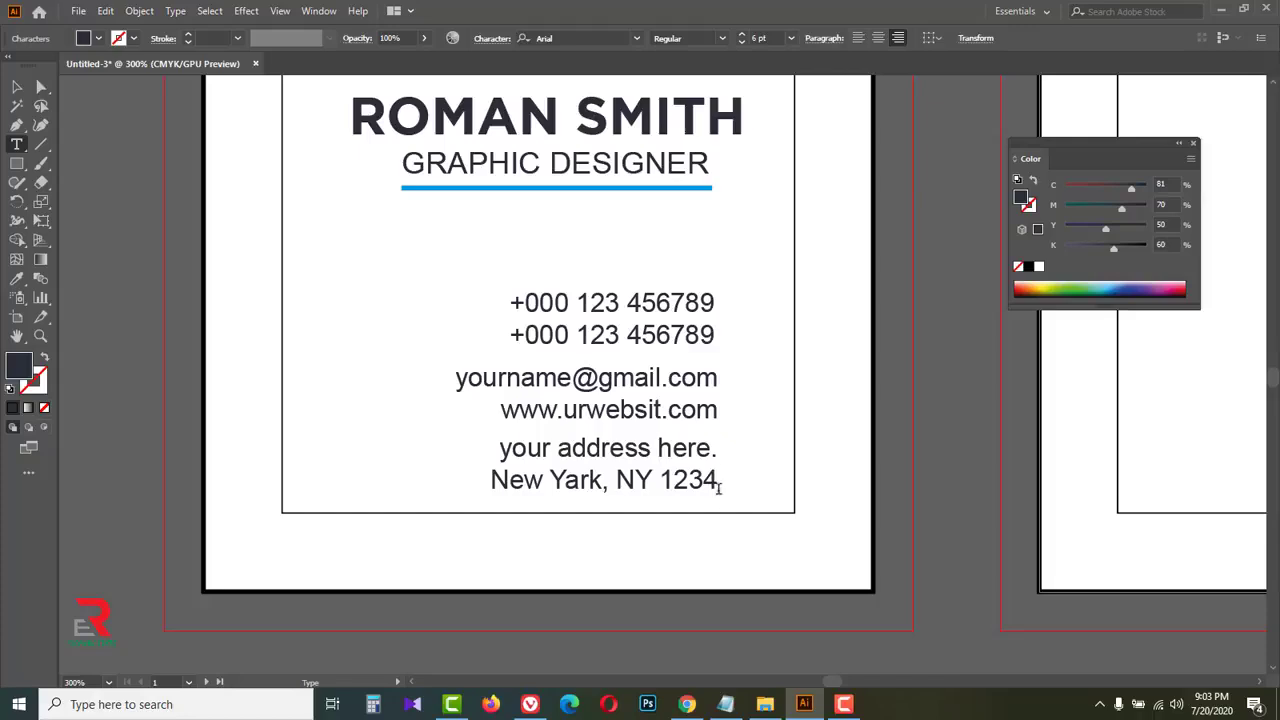
key(Escape)
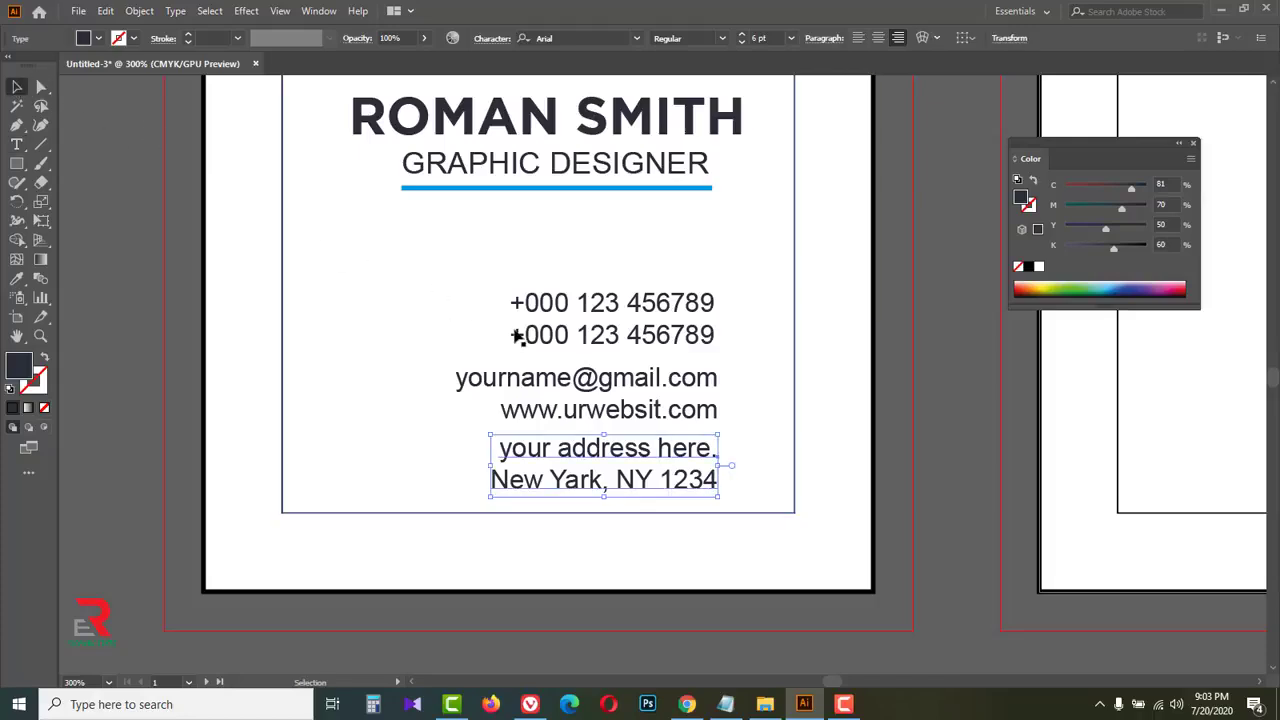
- Move all three contact text blocks up and right, then zoom out to the whole card
shift+click(641, 397)
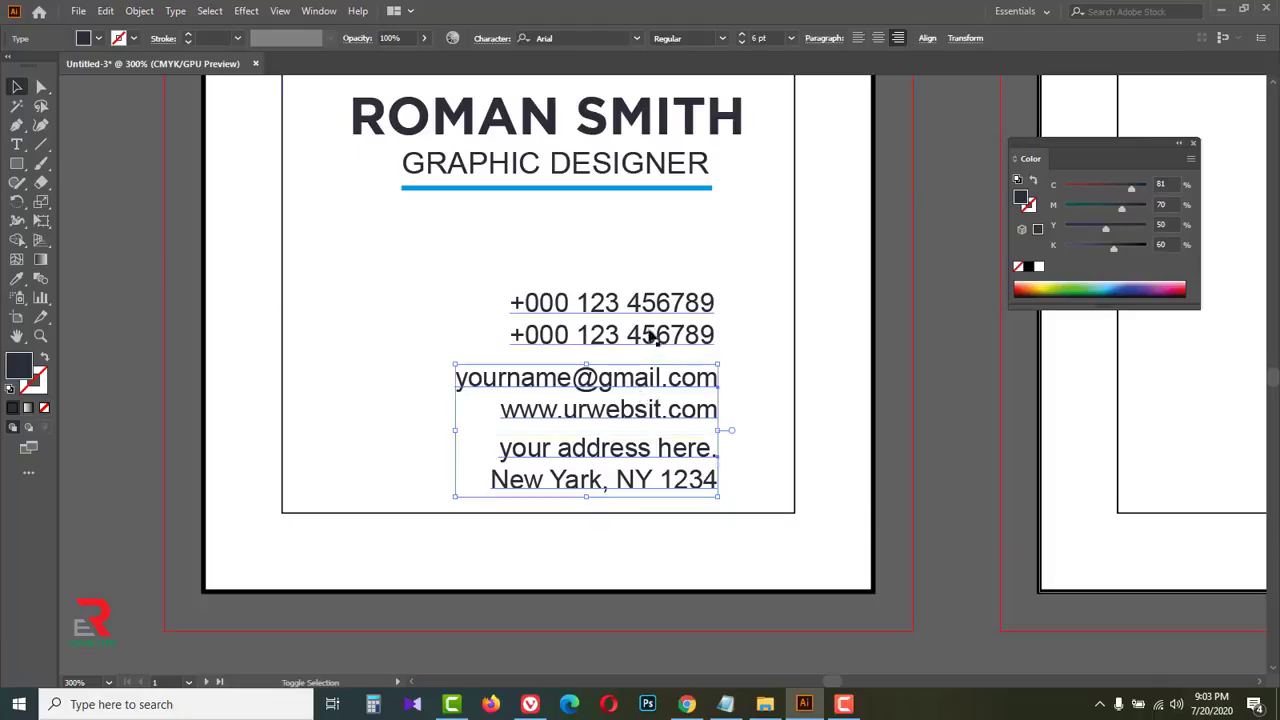
shift+click(676, 336)
drag(676, 336, 700, 306)
click(709, 337)
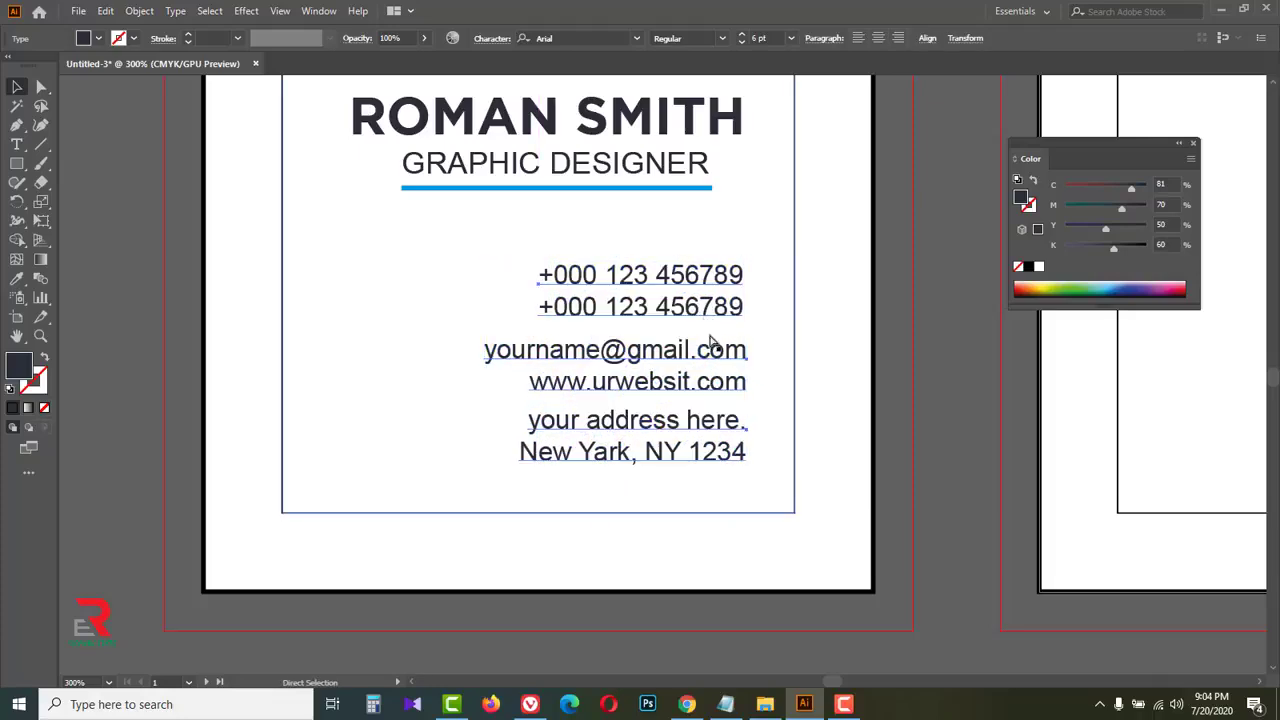
key(ctrl+minus)
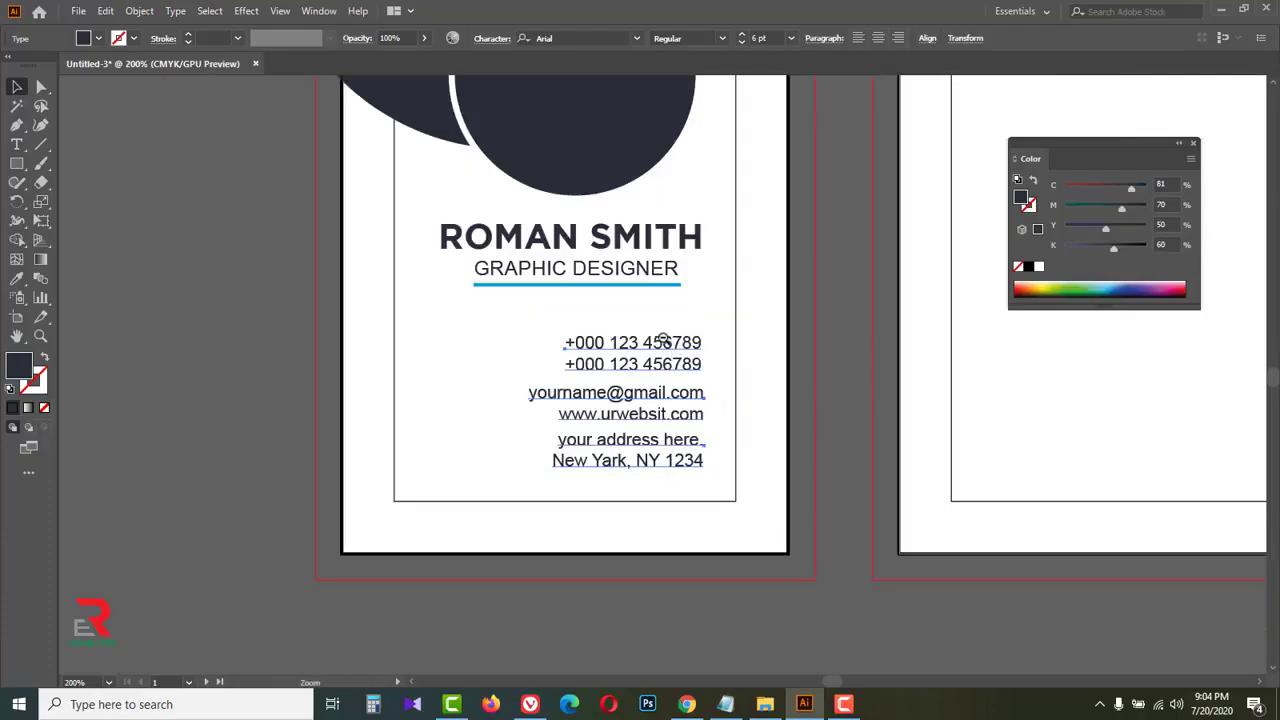
key(ctrl+minus)
drag(670, 357, 660, 479)
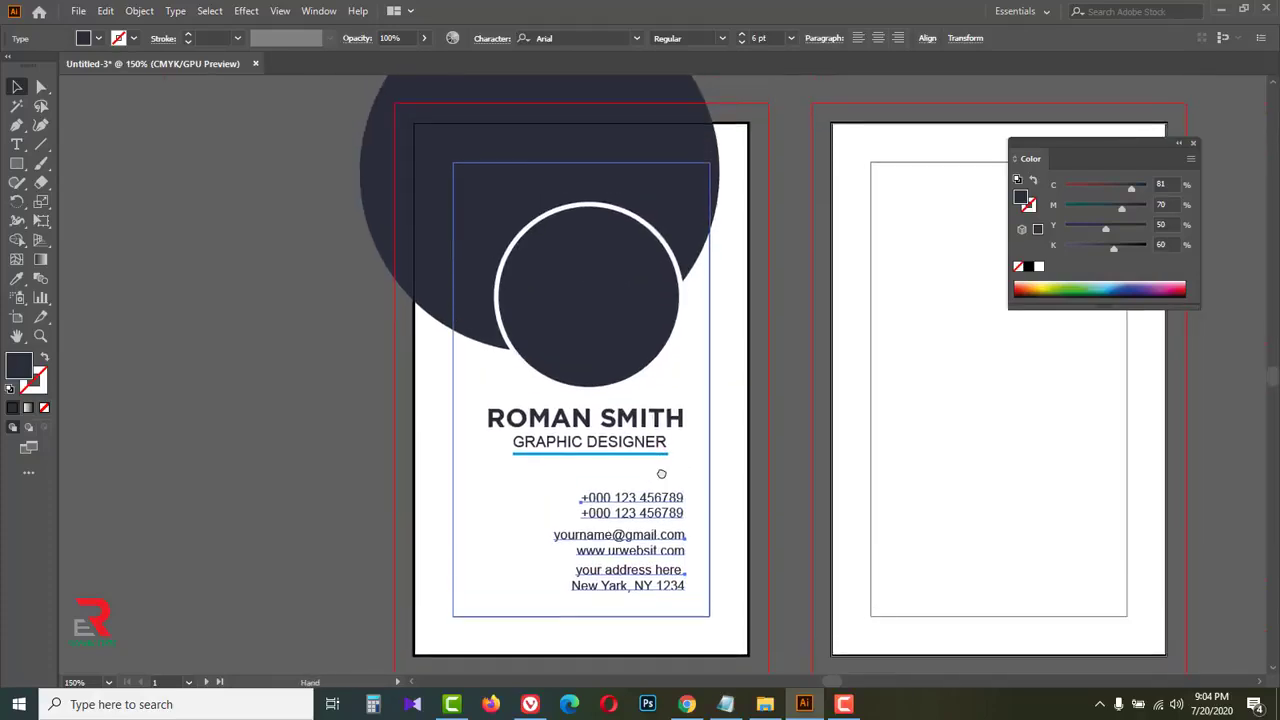
- Shrink the ringed photo circle to about 1 inch and raise both circles slightly
click(602, 312)
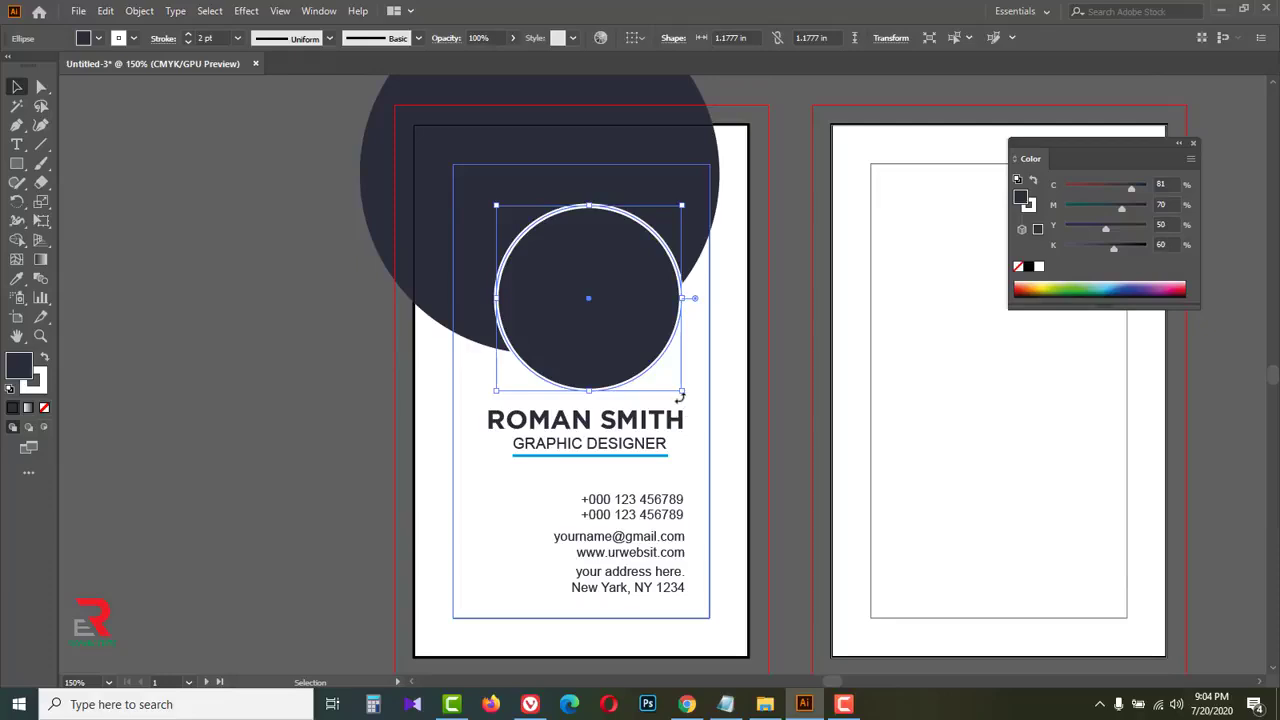
drag(684, 395, 669, 385)
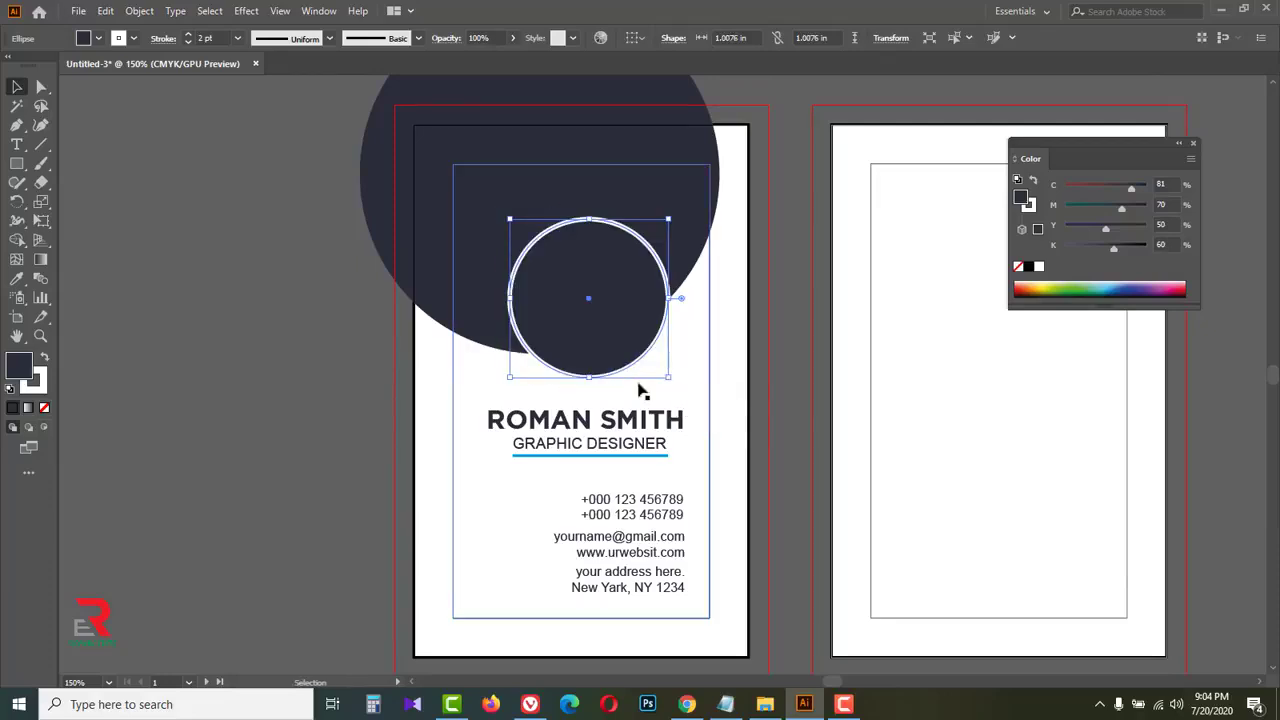
click(329, 320)
drag(453, 238, 459, 228)
drag(570, 365, 570, 352)
click(500, 403)
key(ctrl+equal)
click(523, 362)
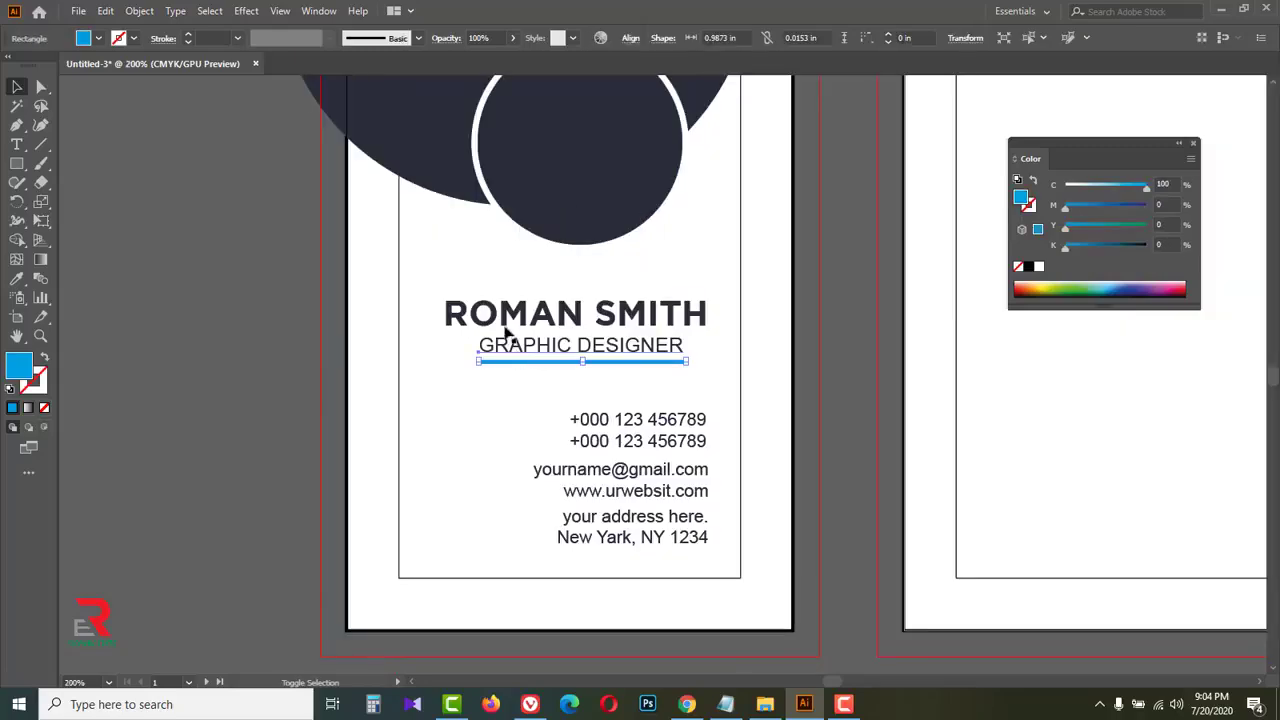
shift+click(506, 334)
shift+click(538, 312)
drag(538, 312, 540, 287)
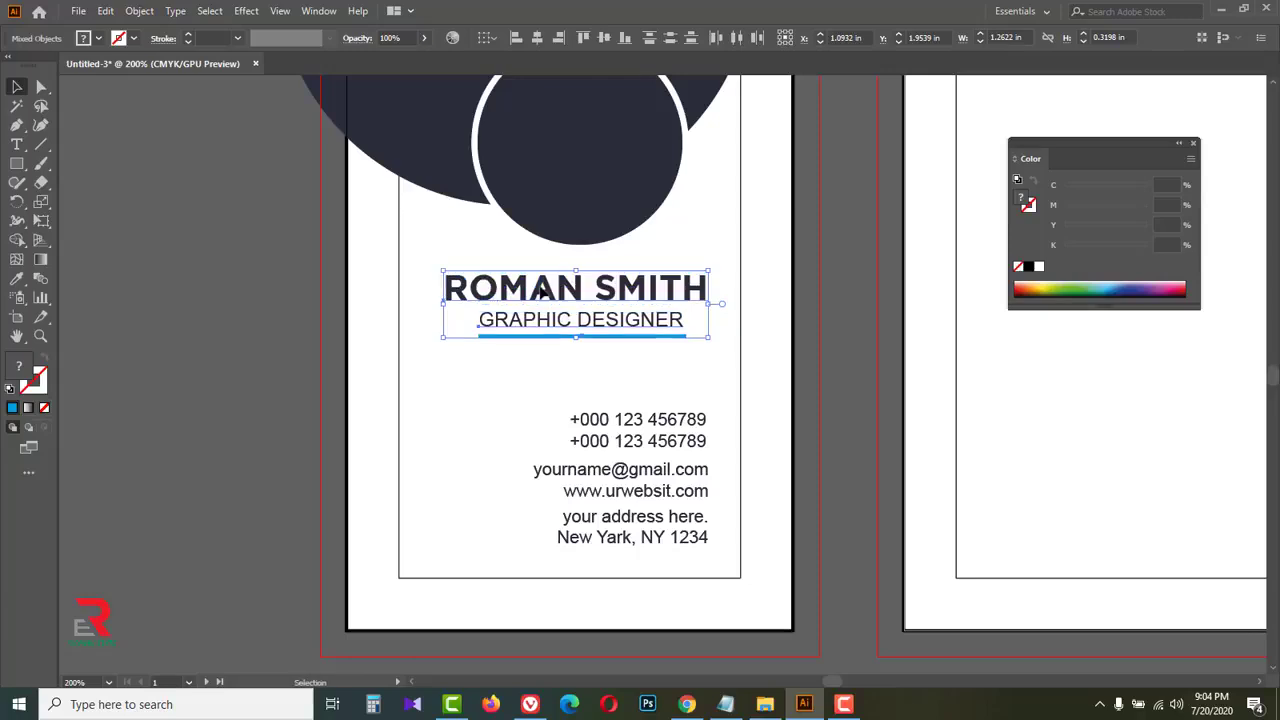
click(630, 450)
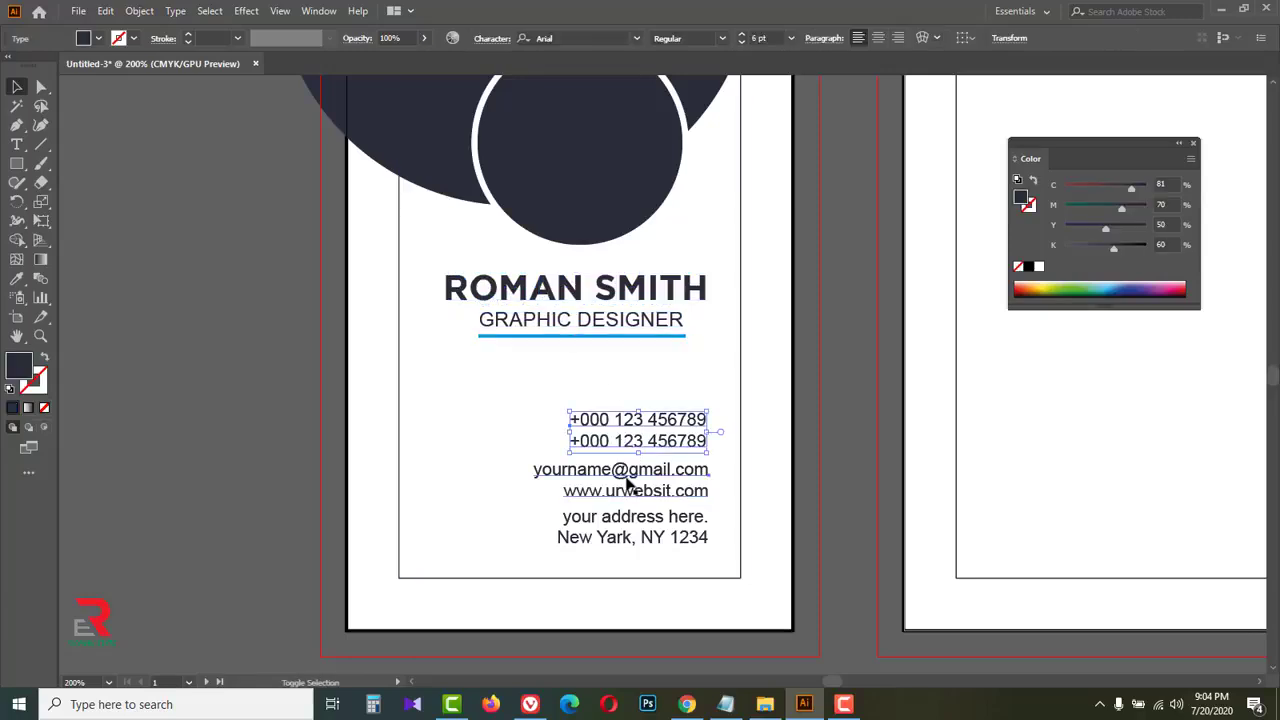
- Move the contact text blocks slightly upward
shift+click(634, 480)
shift+click(645, 528)
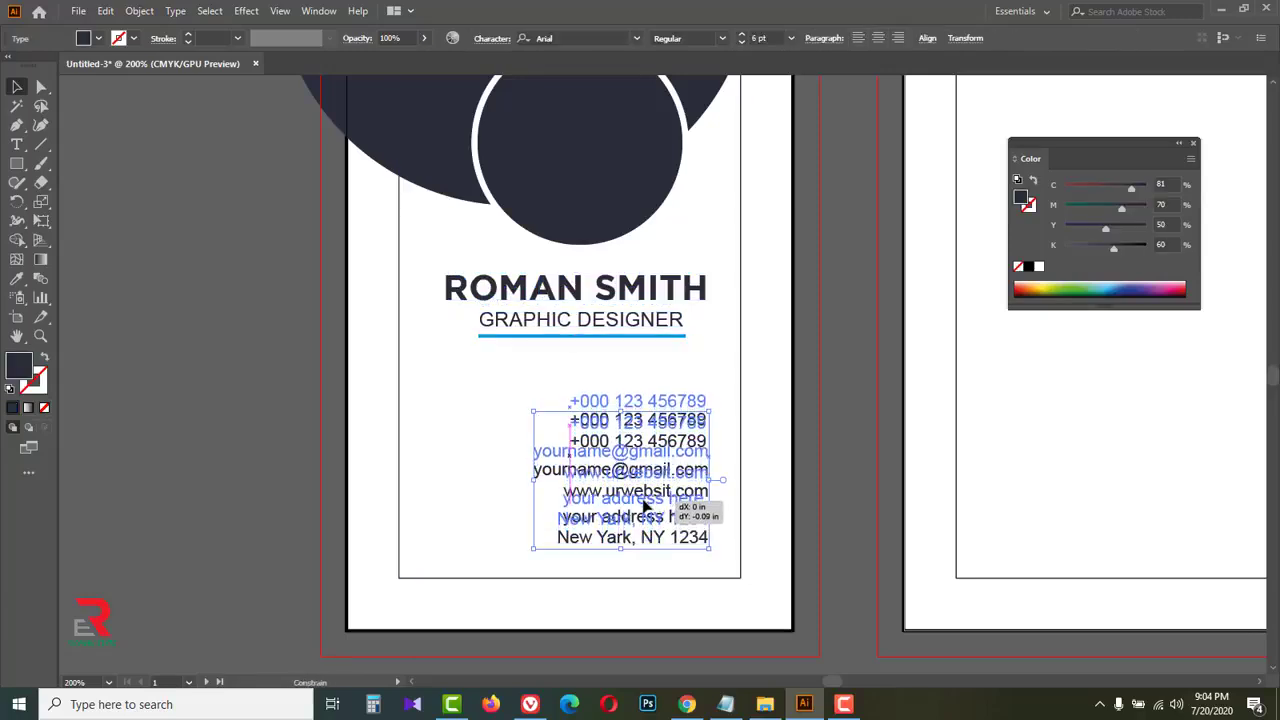
drag(645, 518, 645, 496)
click(275, 390)
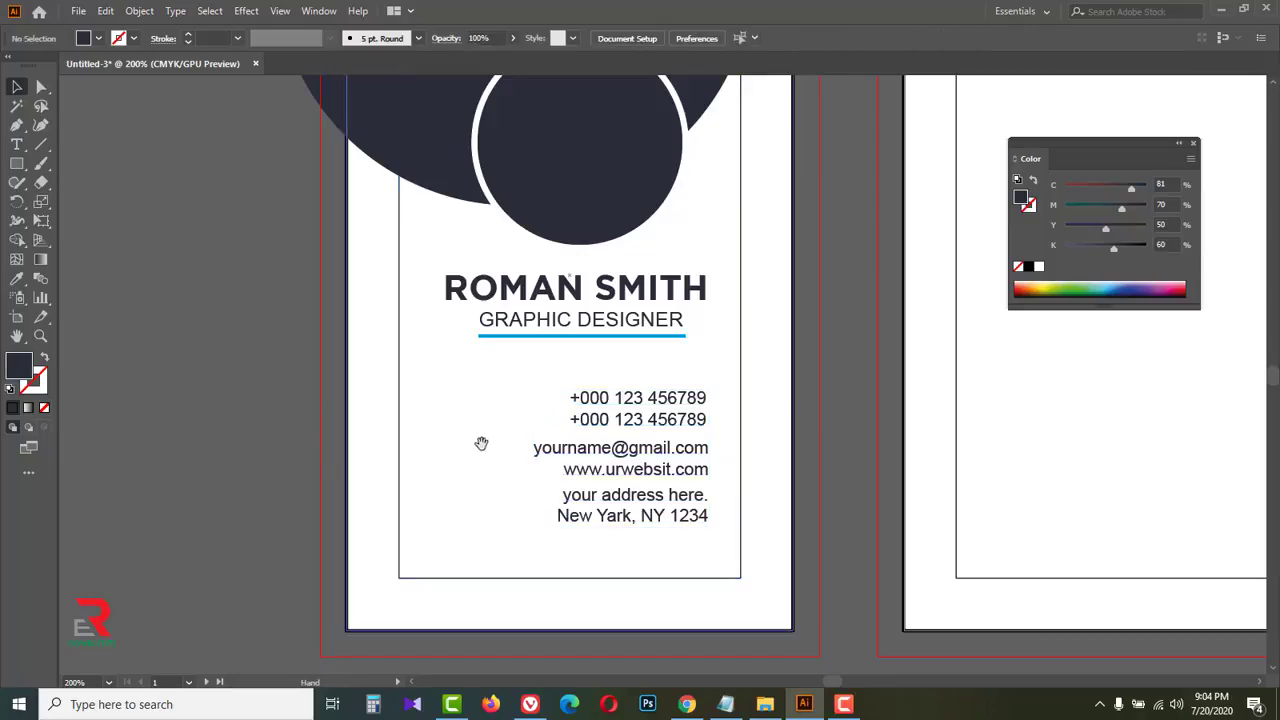
drag(507, 438, 499, 440)
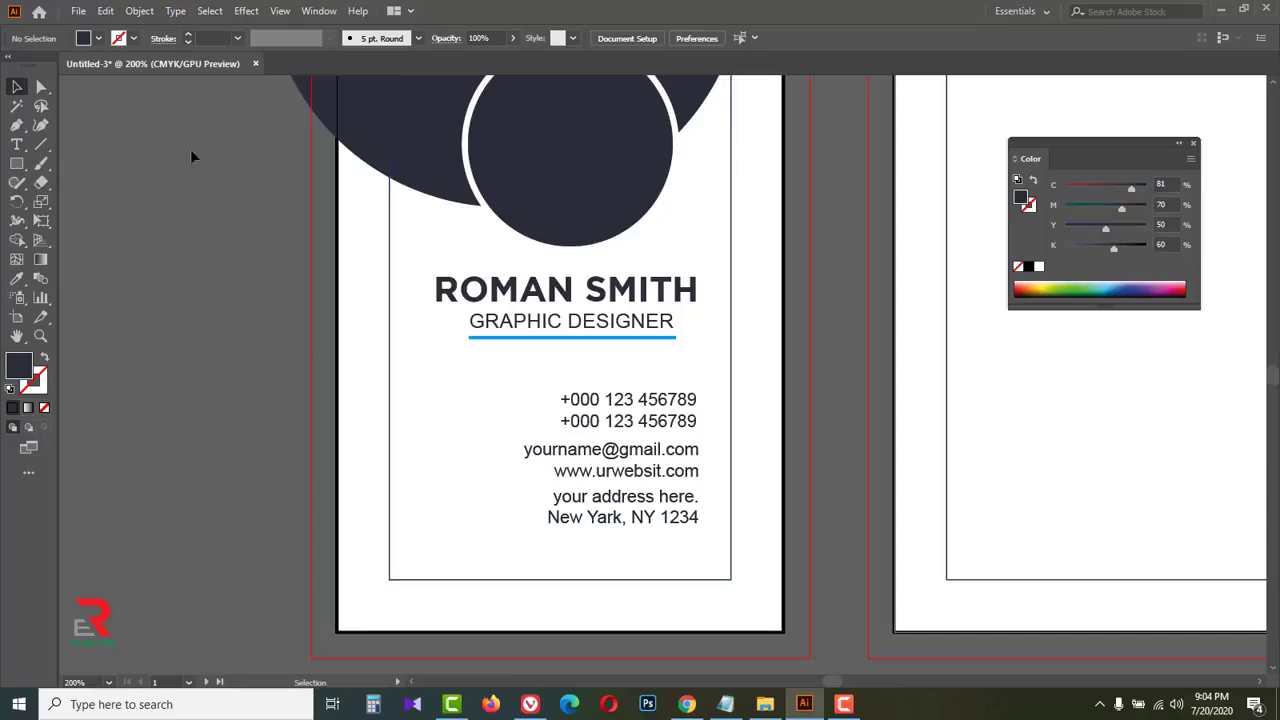
click(78, 11)
- Open ELEMENTS.ai and zoom in on its contact icons
click(115, 64)
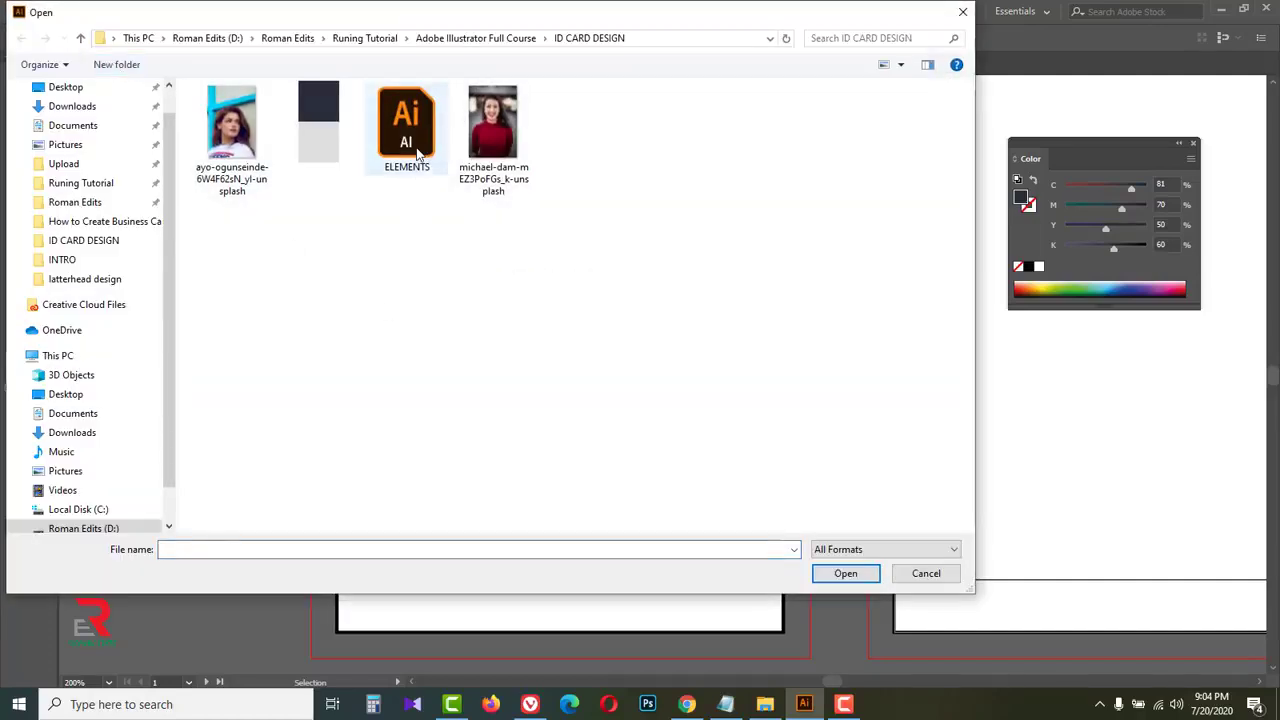
click(418, 181)
click(845, 573)
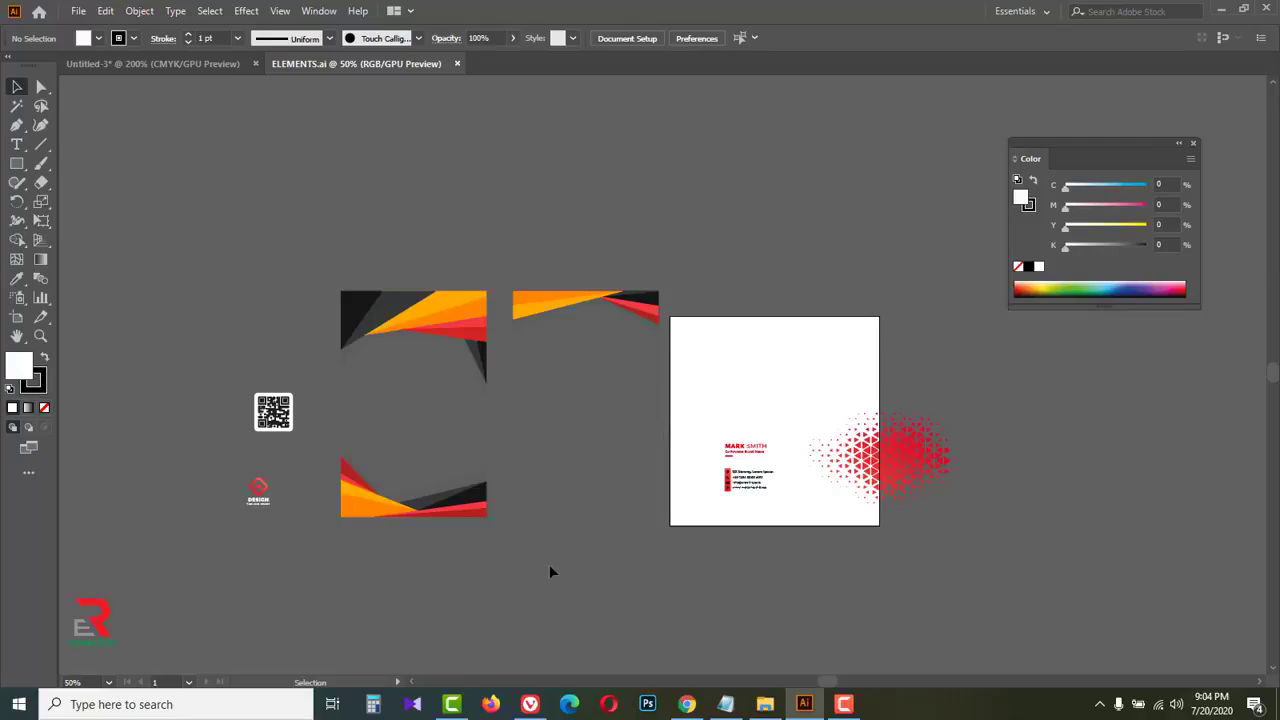
key(z)
click(703, 468)
click(801, 520)
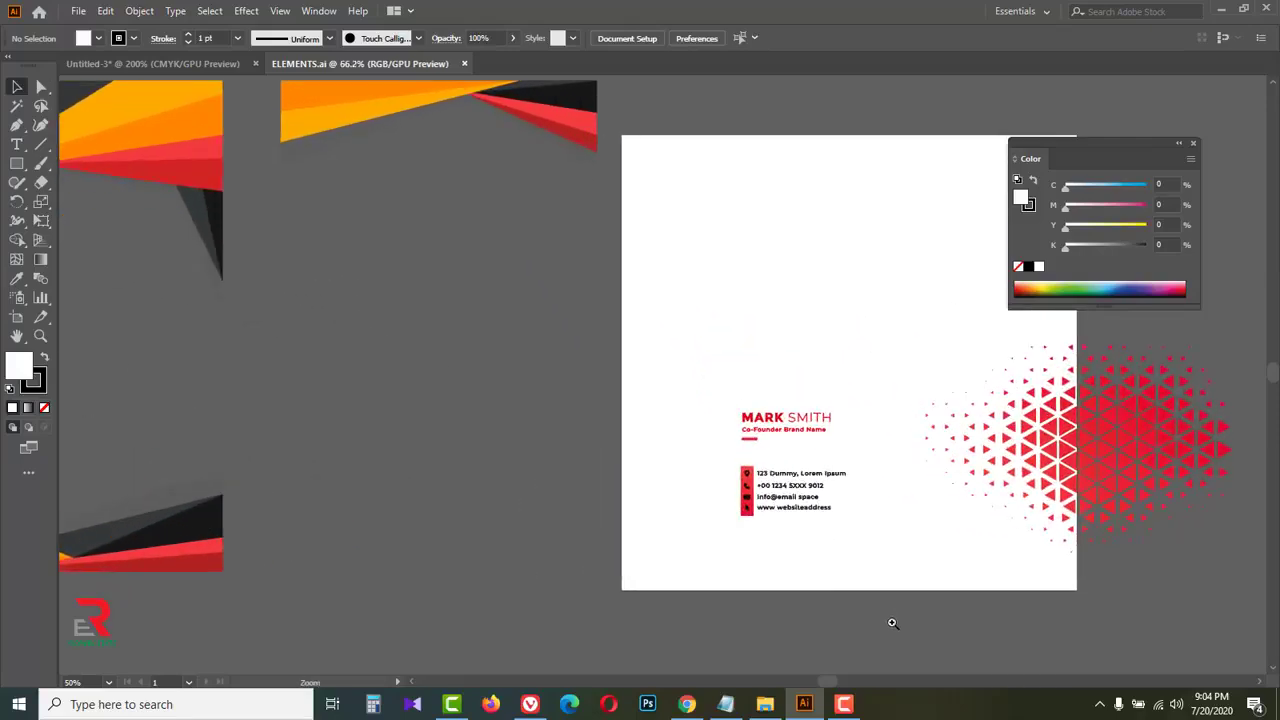
click(772, 494)
click(615, 355)
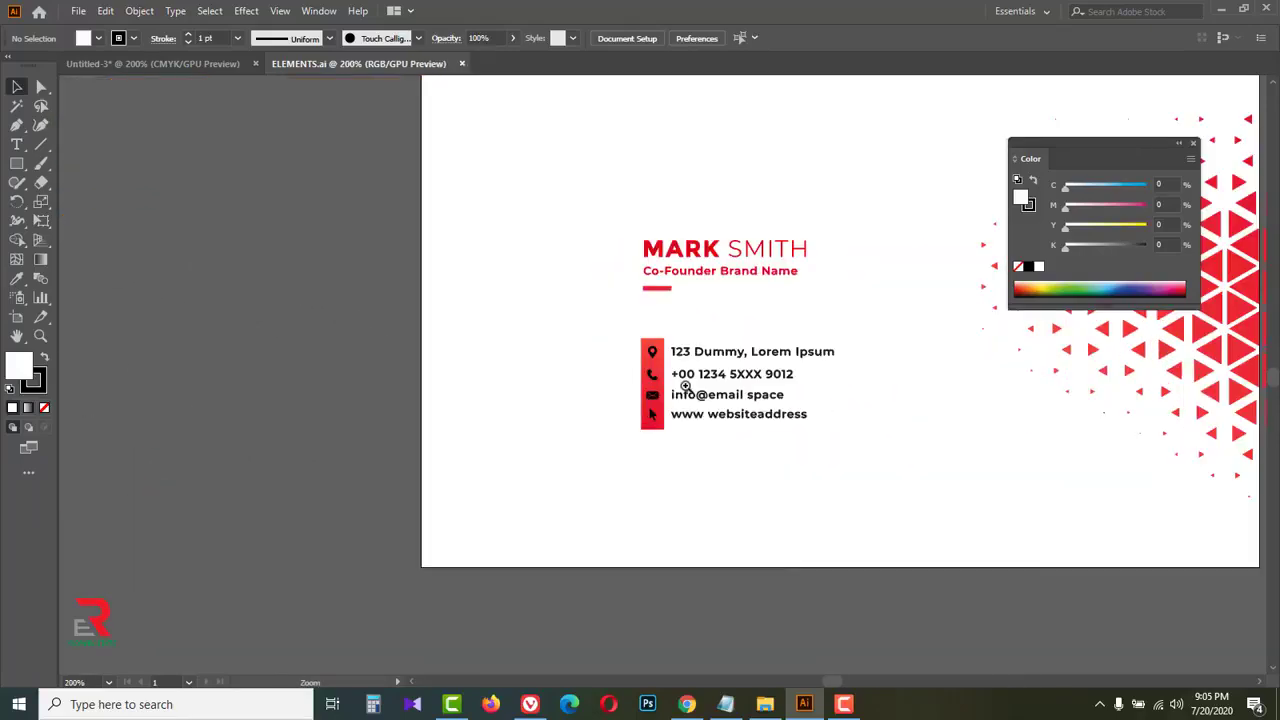
click(680, 388)
click(632, 375)
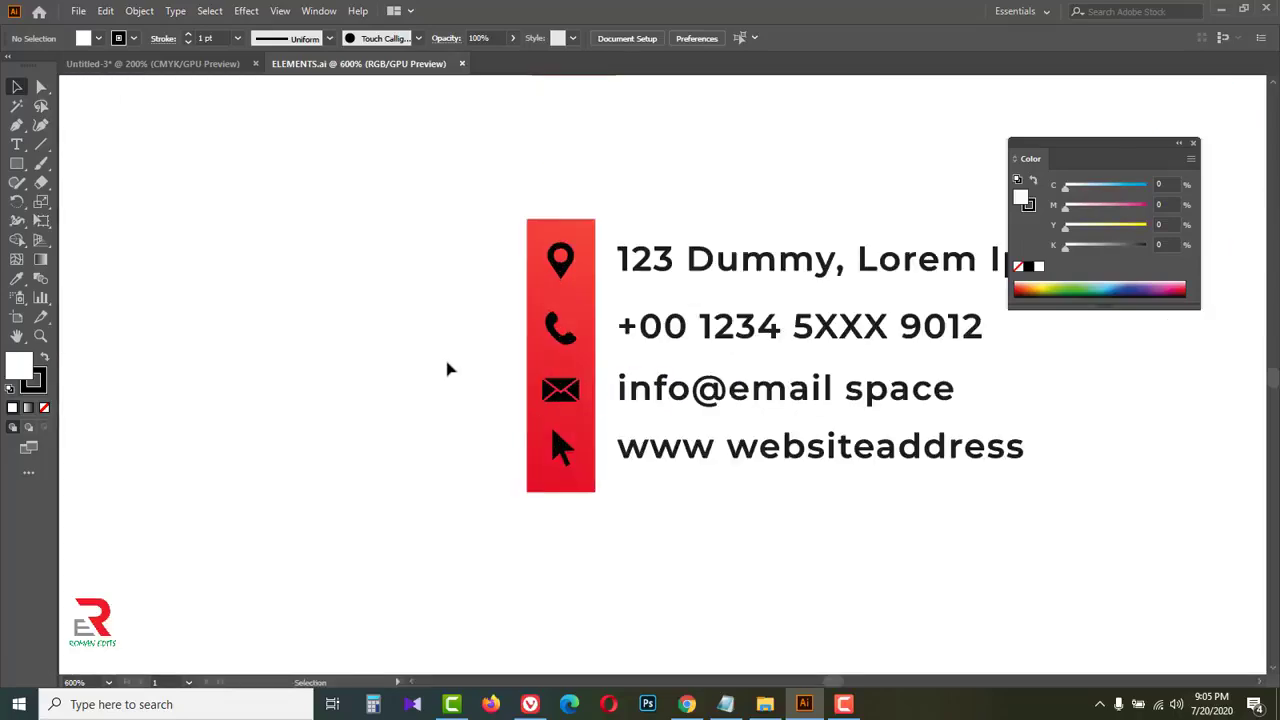
- Pull the phone, envelope and location-pin icons out of the red bar and copy them
drag(561, 338, 434, 304)
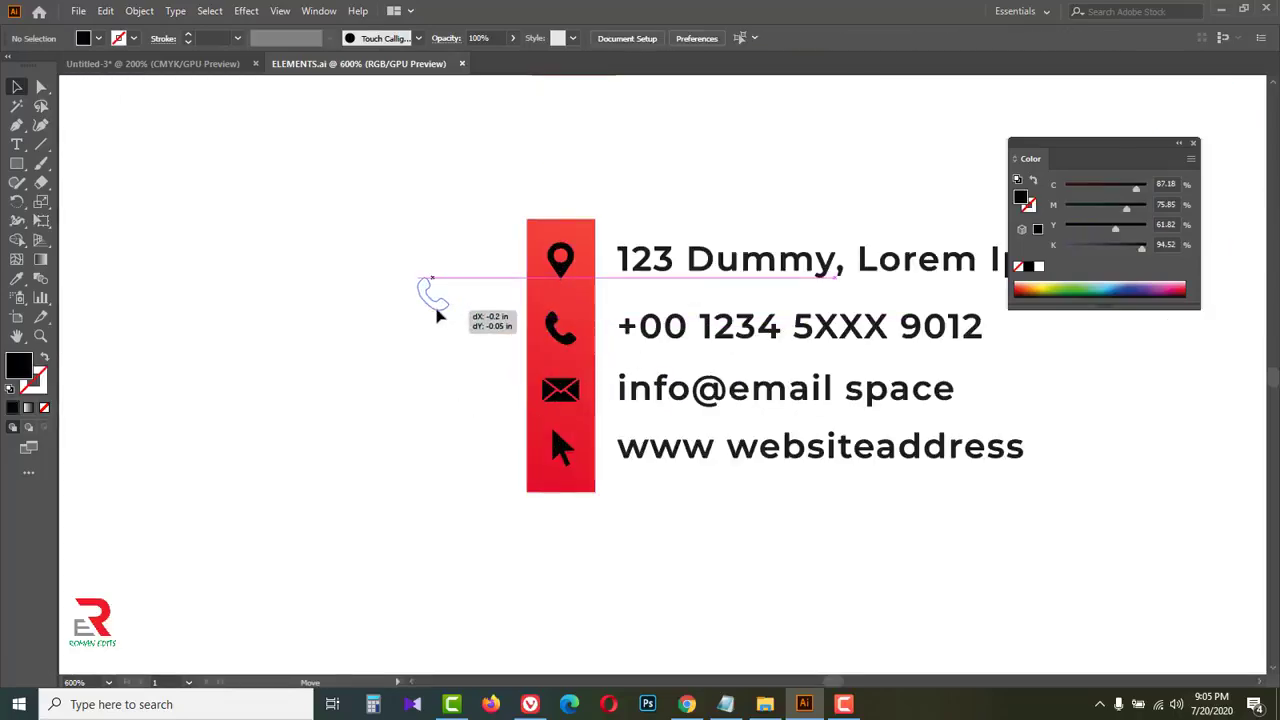
click(450, 399)
drag(541, 400, 418, 356)
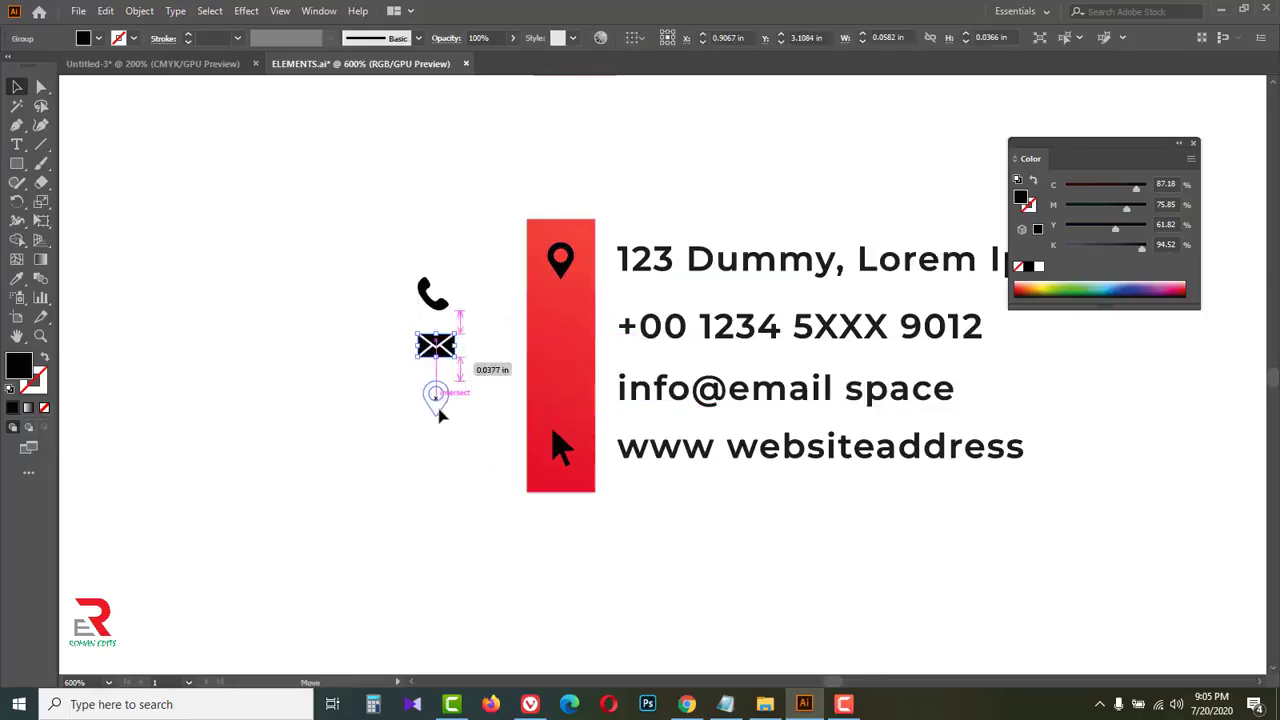
drag(560, 262, 433, 398)
drag(360, 258, 474, 457)
key(ctrl+c)
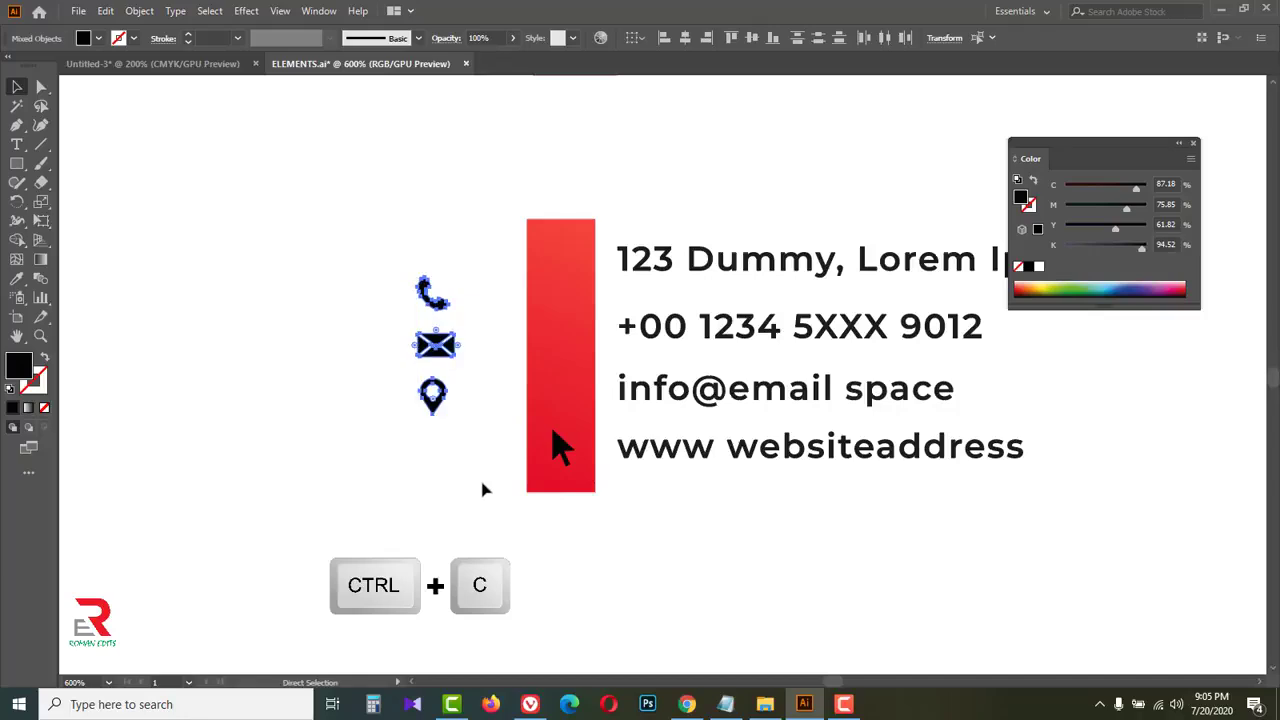
click(165, 64)
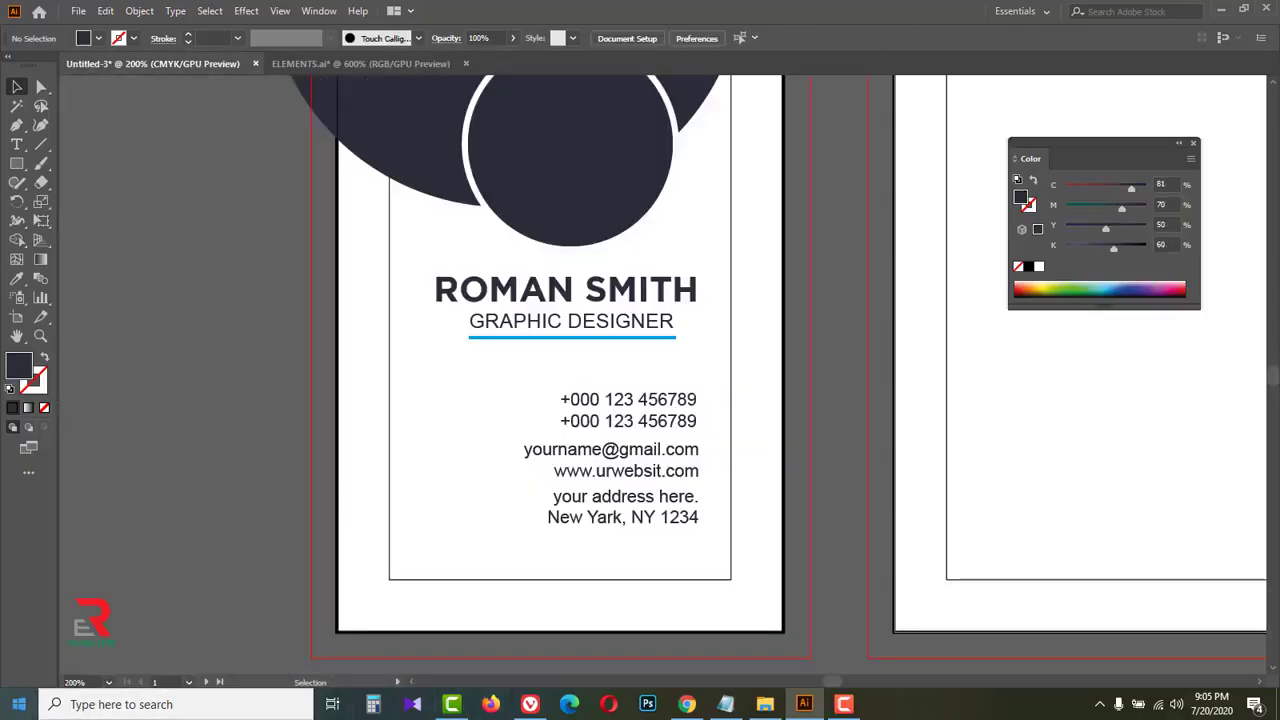
- Paste the icons onto the card, enlarge them and place them beside the contact text
key(ctrl+v)
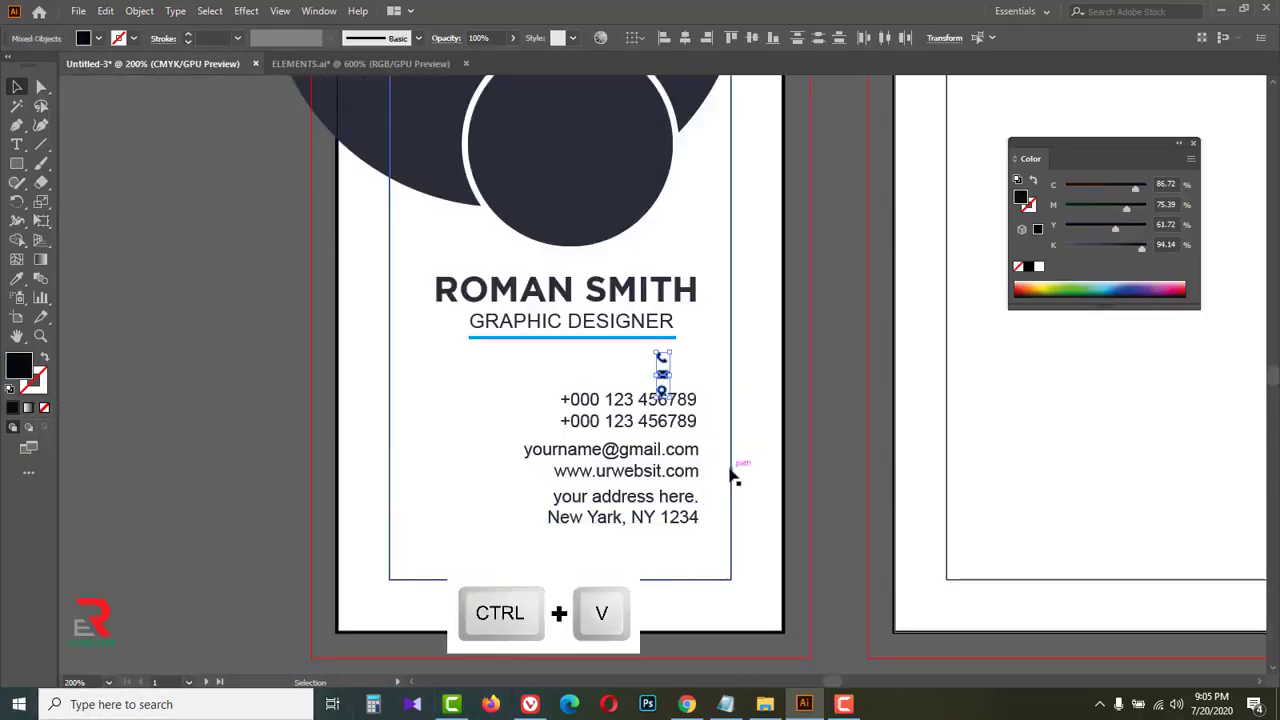
click(703, 443)
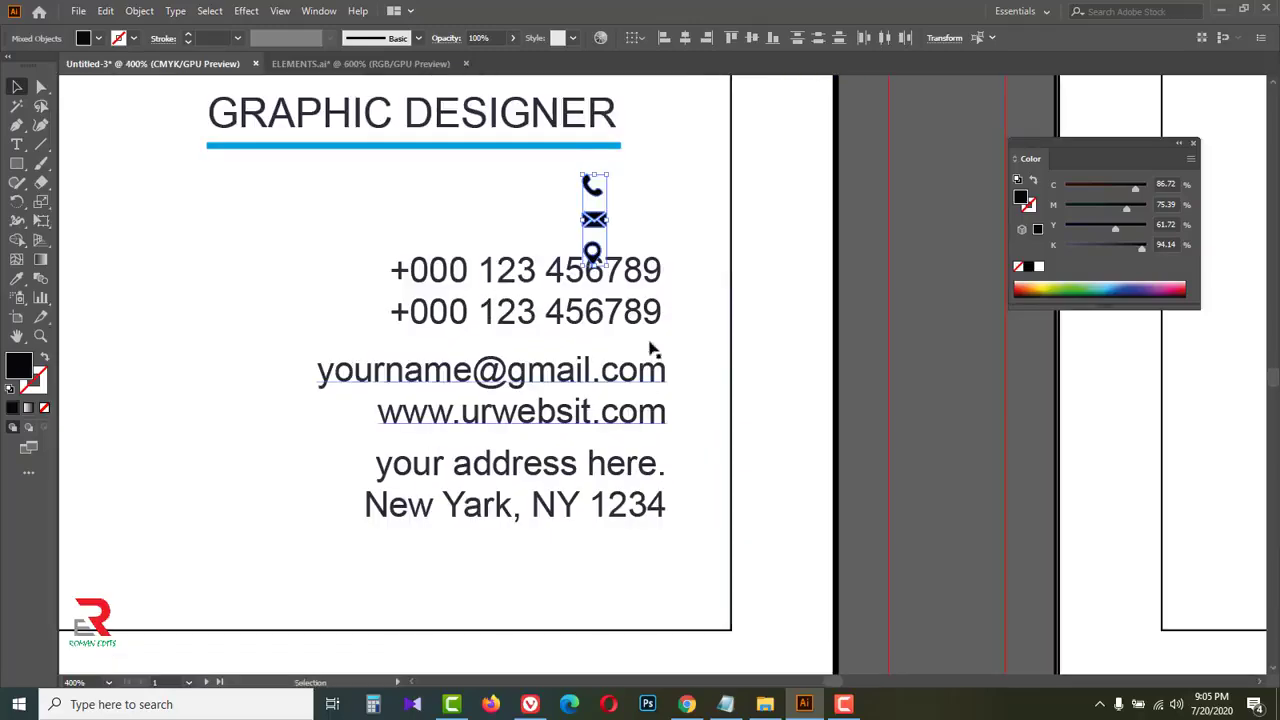
drag(597, 262, 594, 326)
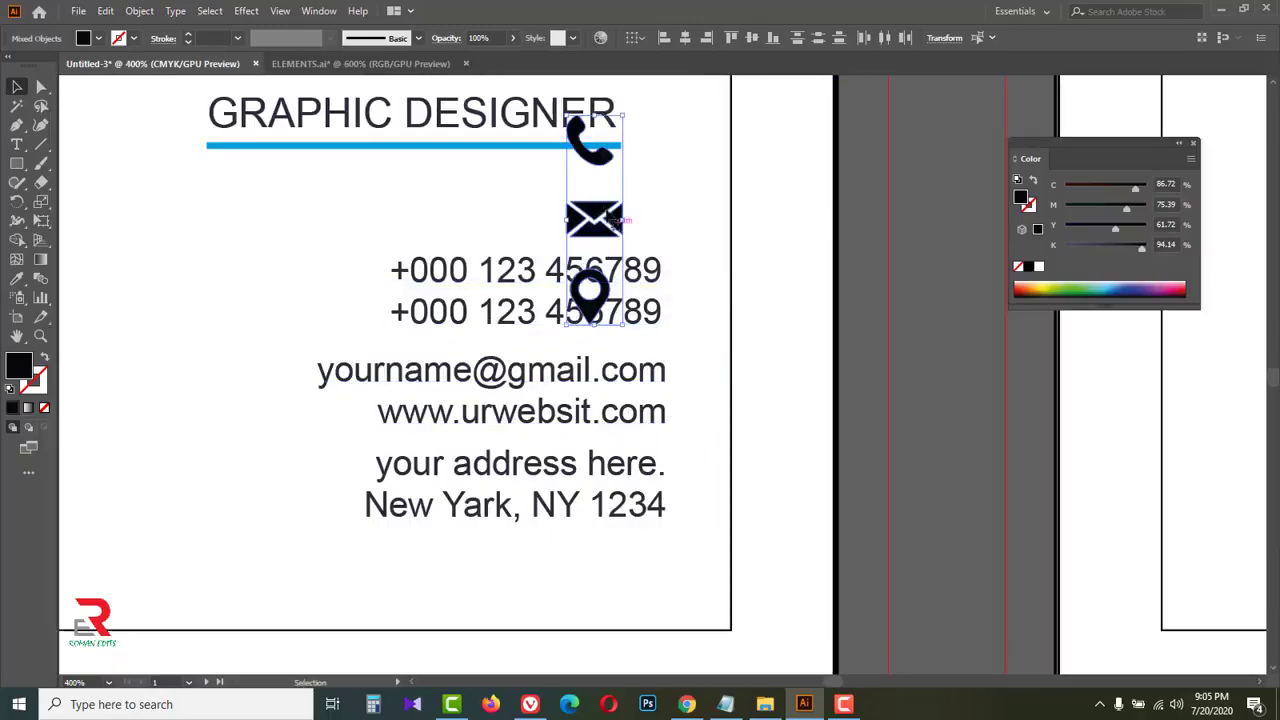
mouse_move(593, 204)
mouse_down()
mouse_move(712, 392)
mouse_move(710, 373)
mouse_up()
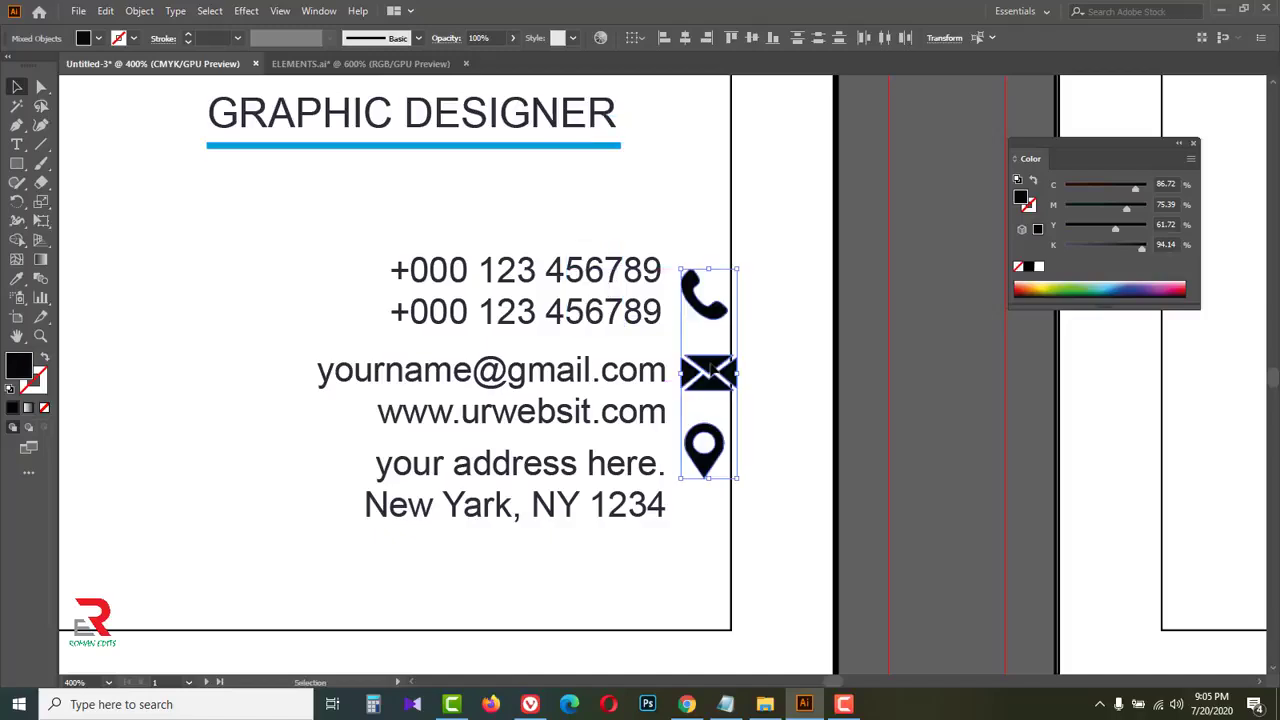
click(670, 435)
- Shift the contact text left and align each icon with its phone, e-mail and address line
click(617, 490)
shift+click(592, 414)
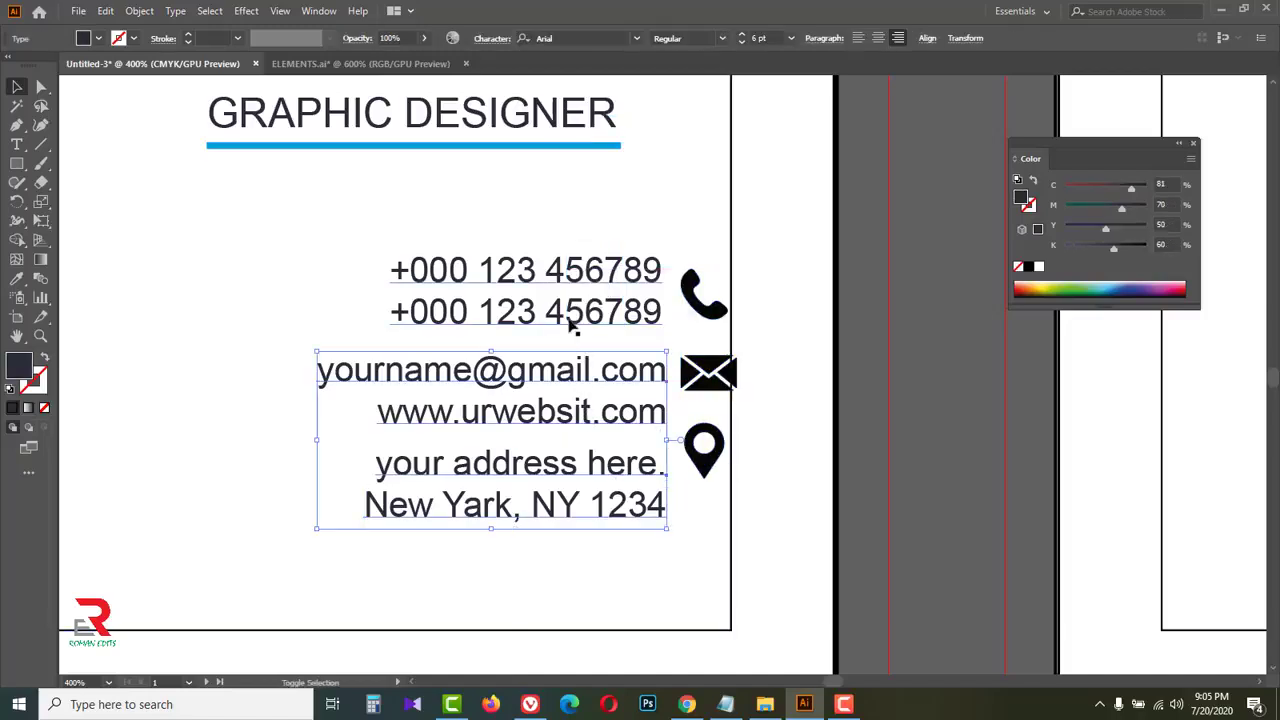
shift+click(571, 318)
drag(589, 371, 571, 384)
drag(706, 294, 694, 292)
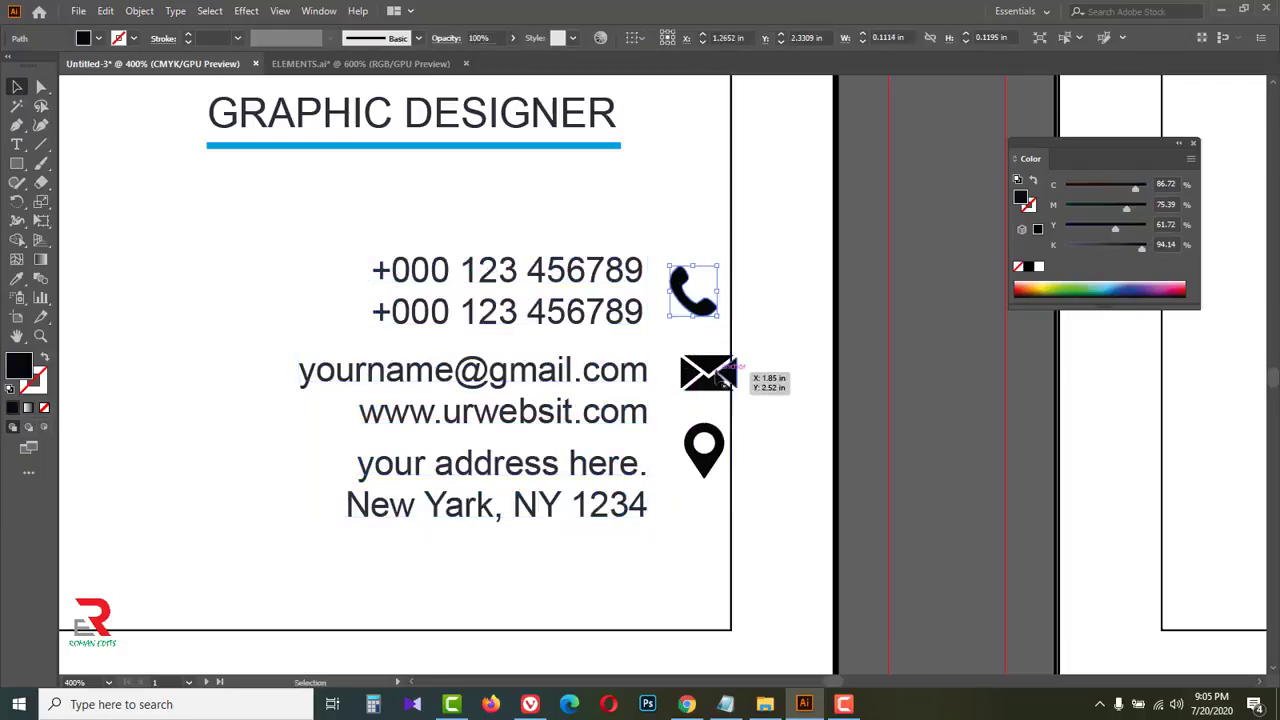
drag(722, 378, 705, 390)
drag(704, 452, 703, 494)
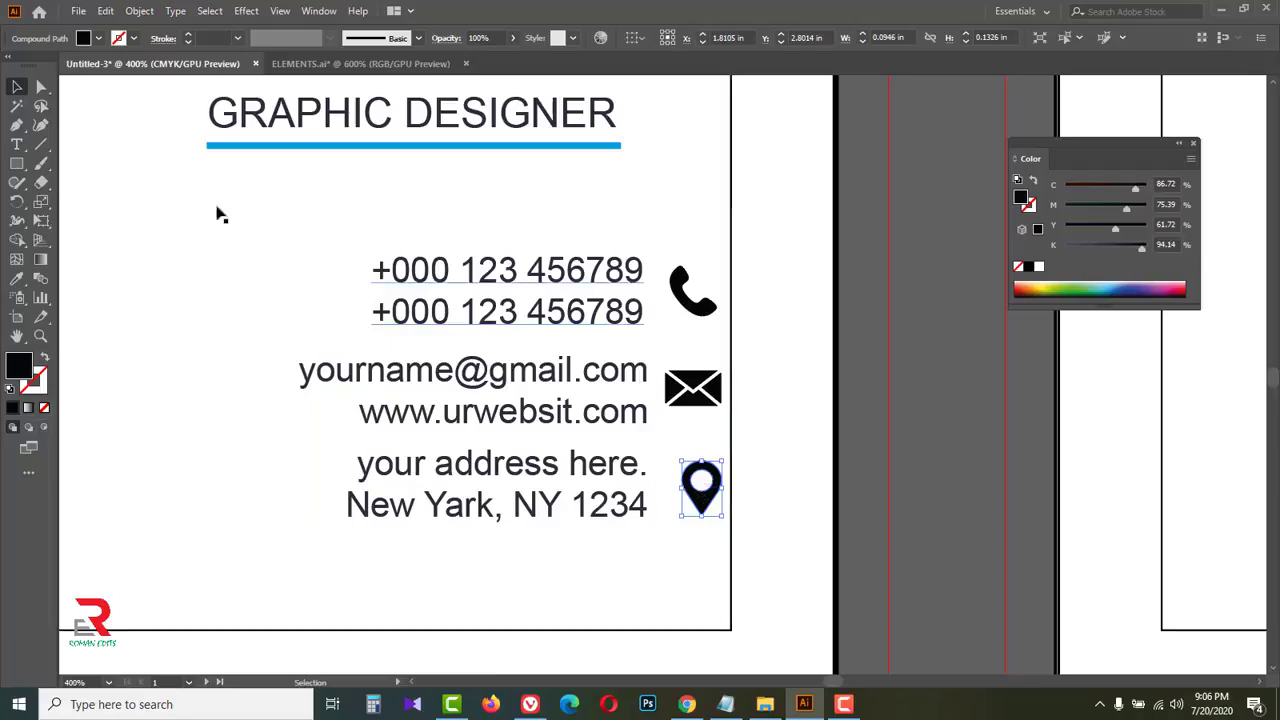
click(17, 163)
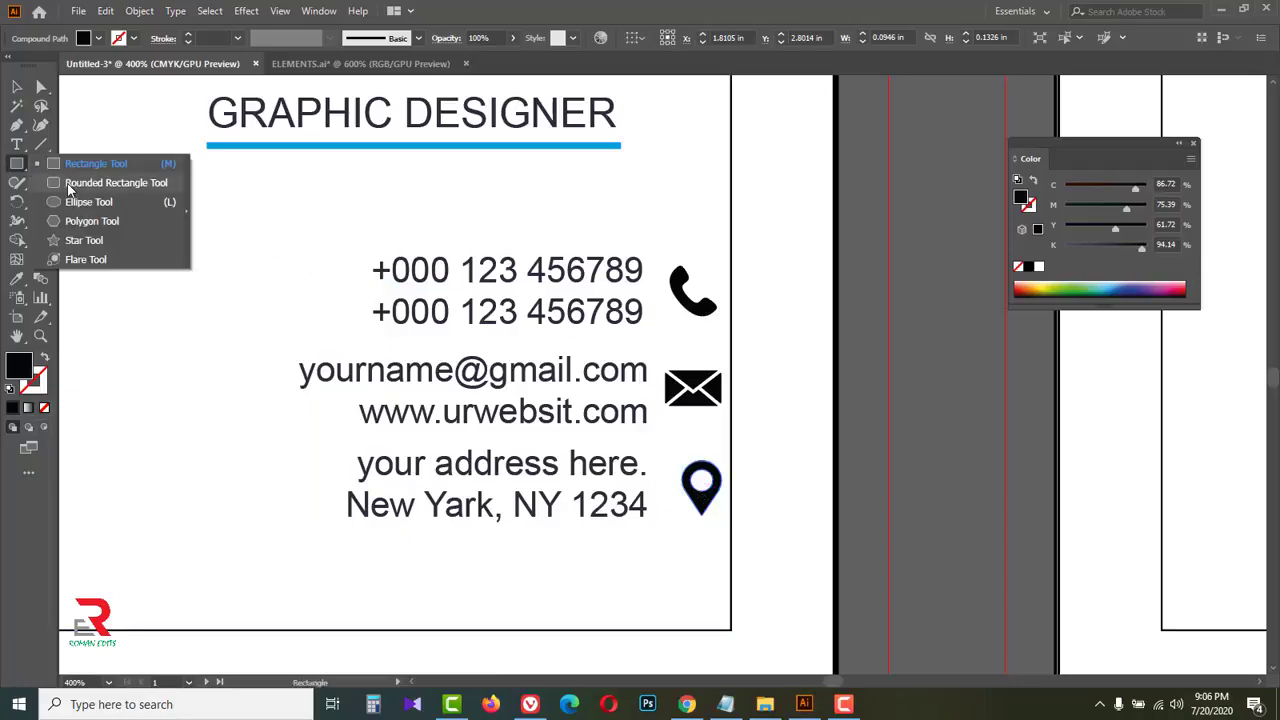
click(82, 201)
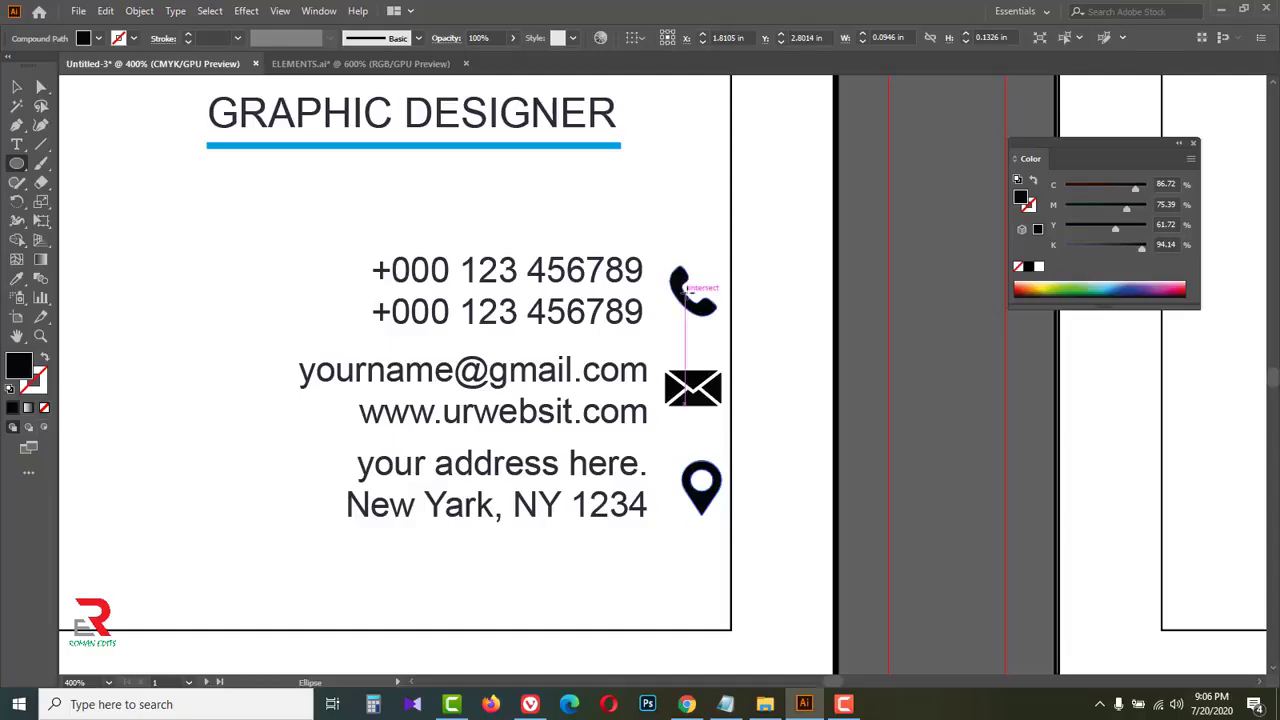
drag(687, 291, 713, 327)
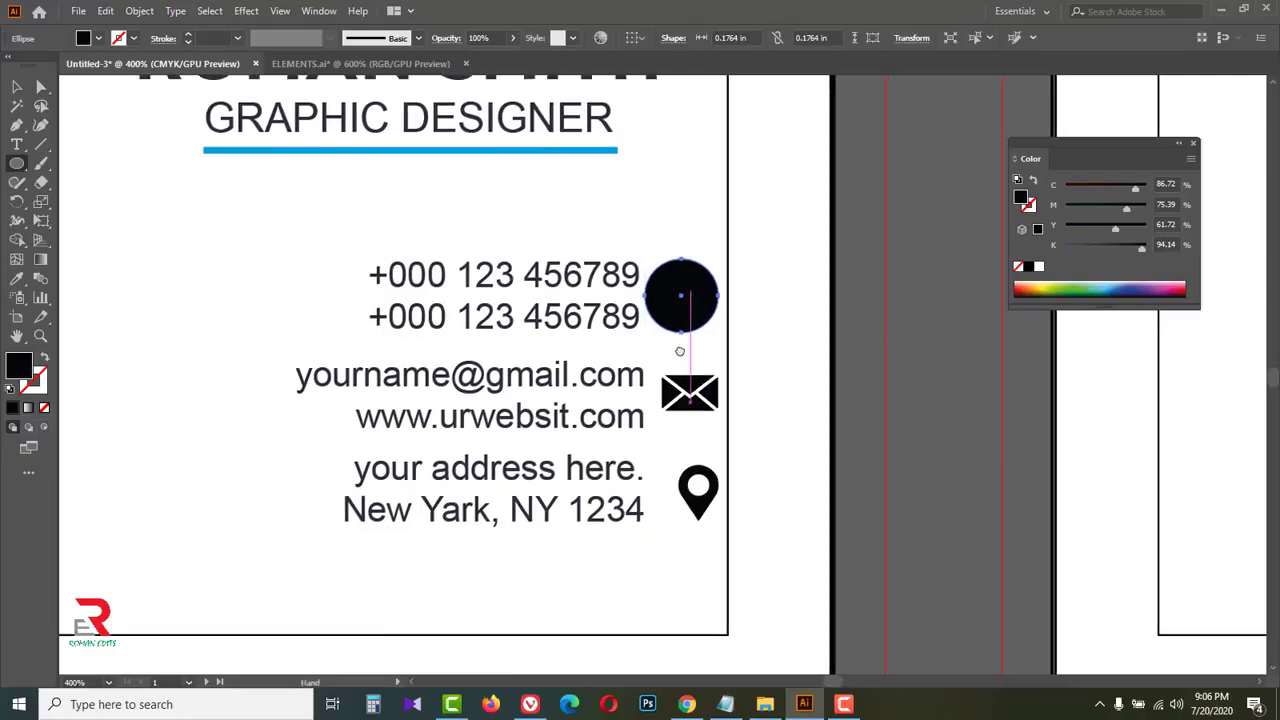
drag(690, 268, 690, 438)
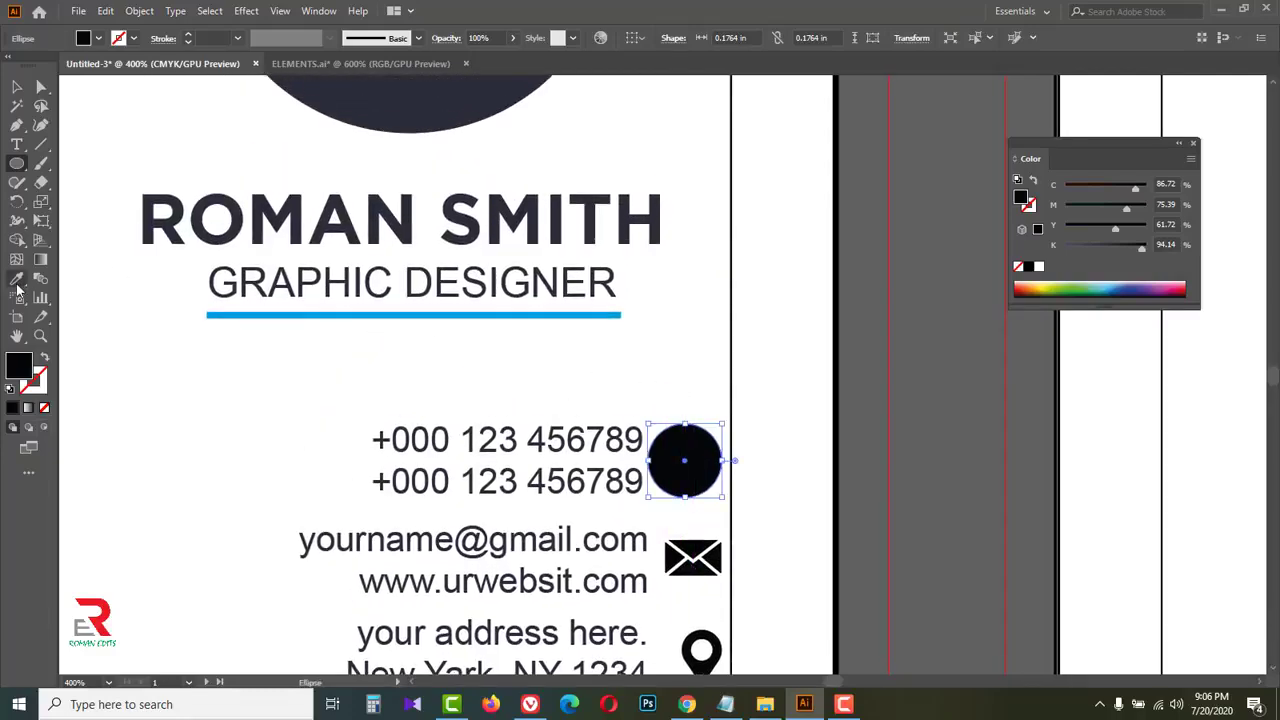
click(16, 278)
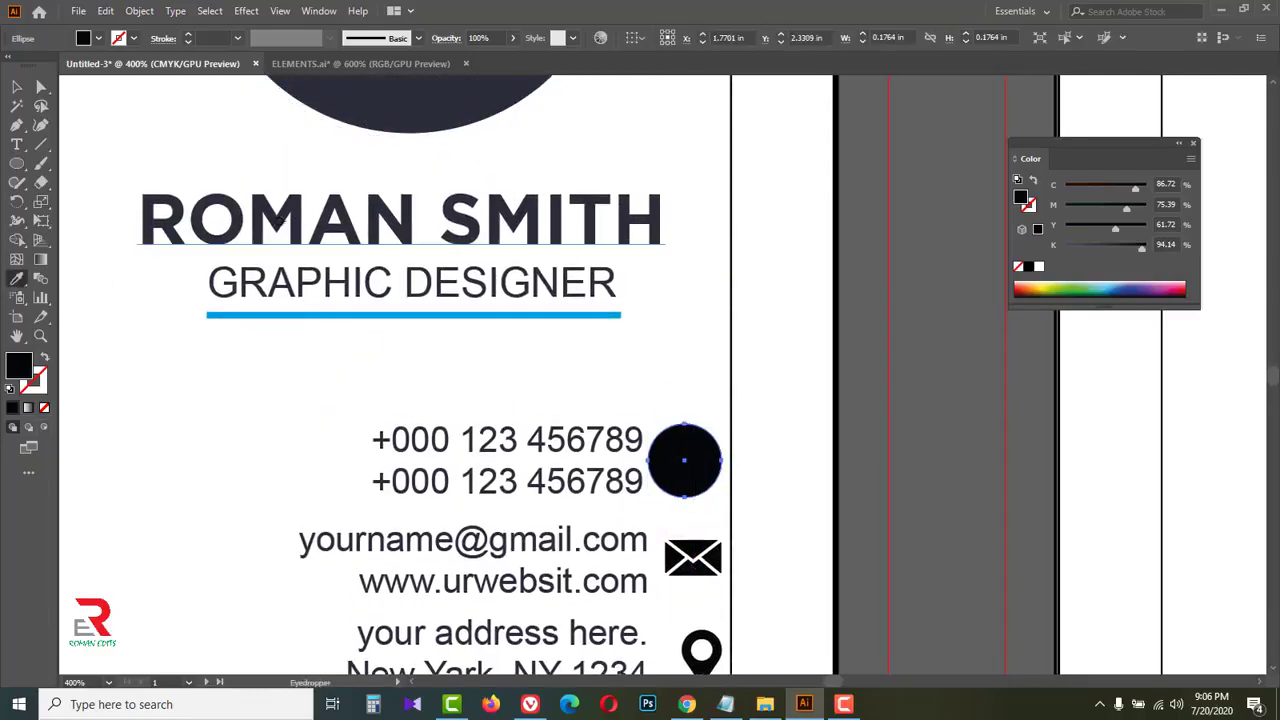
click(237, 217)
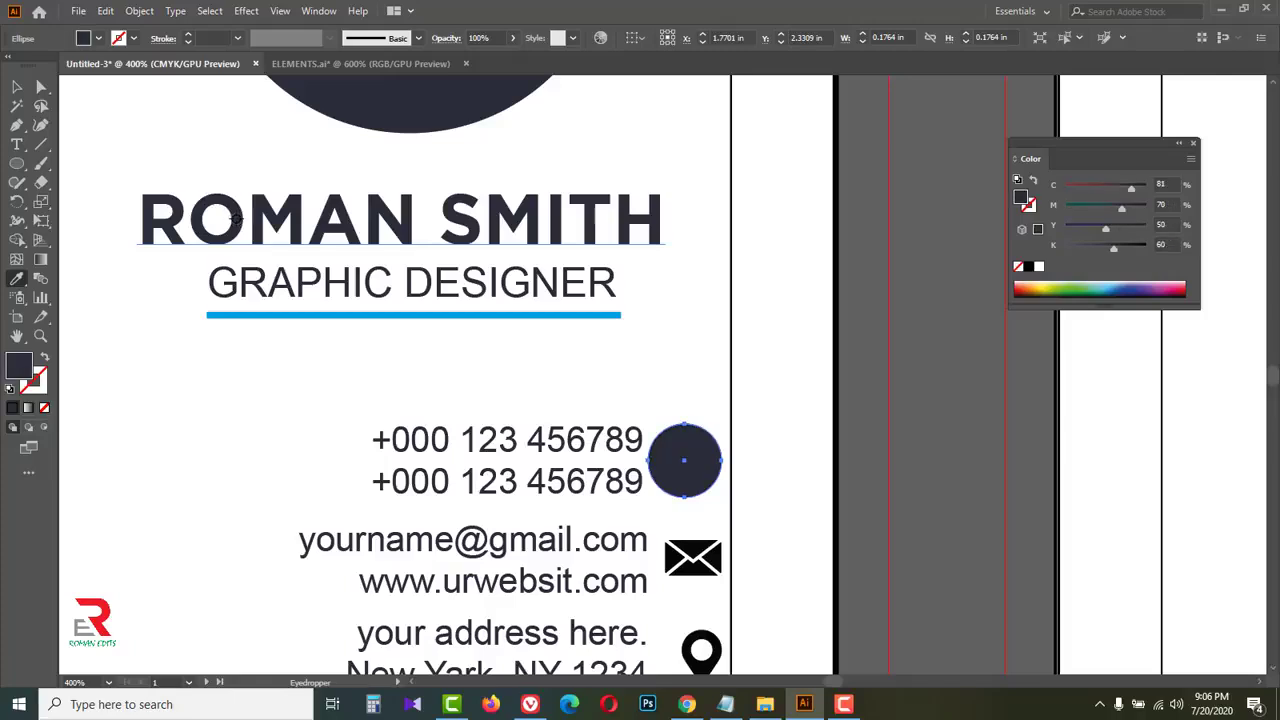
click(16, 87)
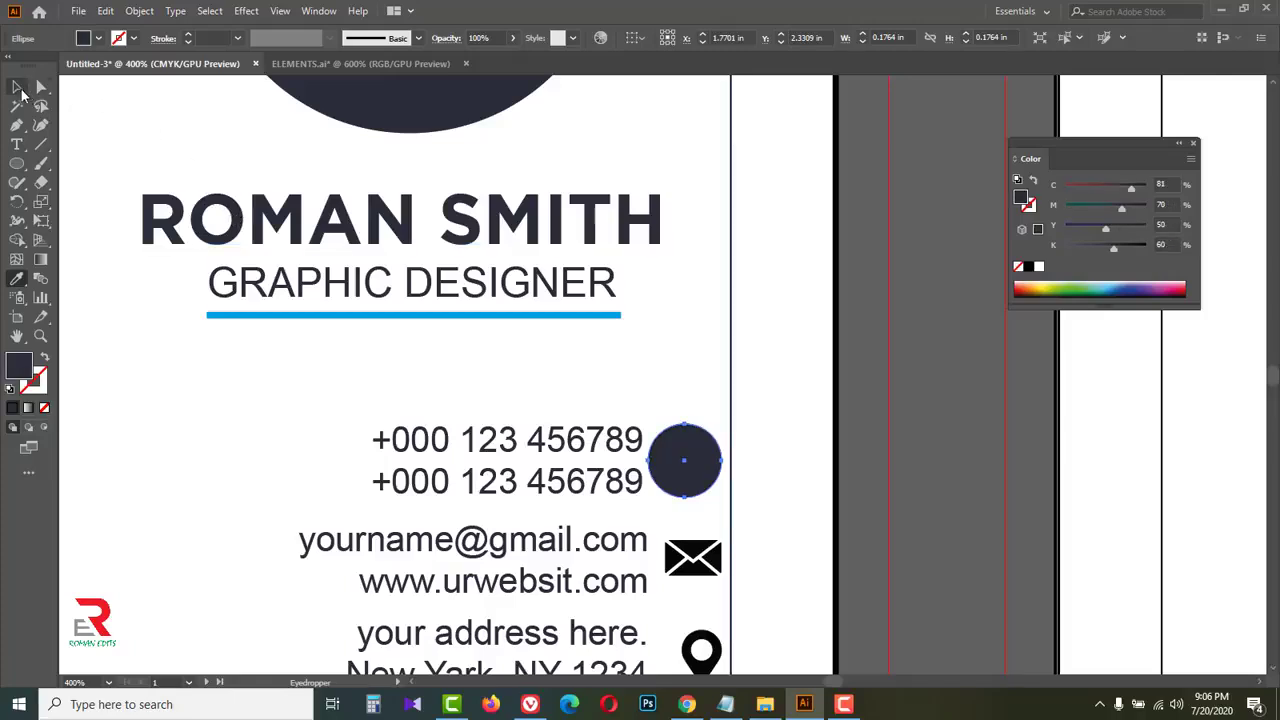
- Make the phone icon white and move it onto the navy circle
ctrl+click(694, 440)
ctrl+click(678, 421)
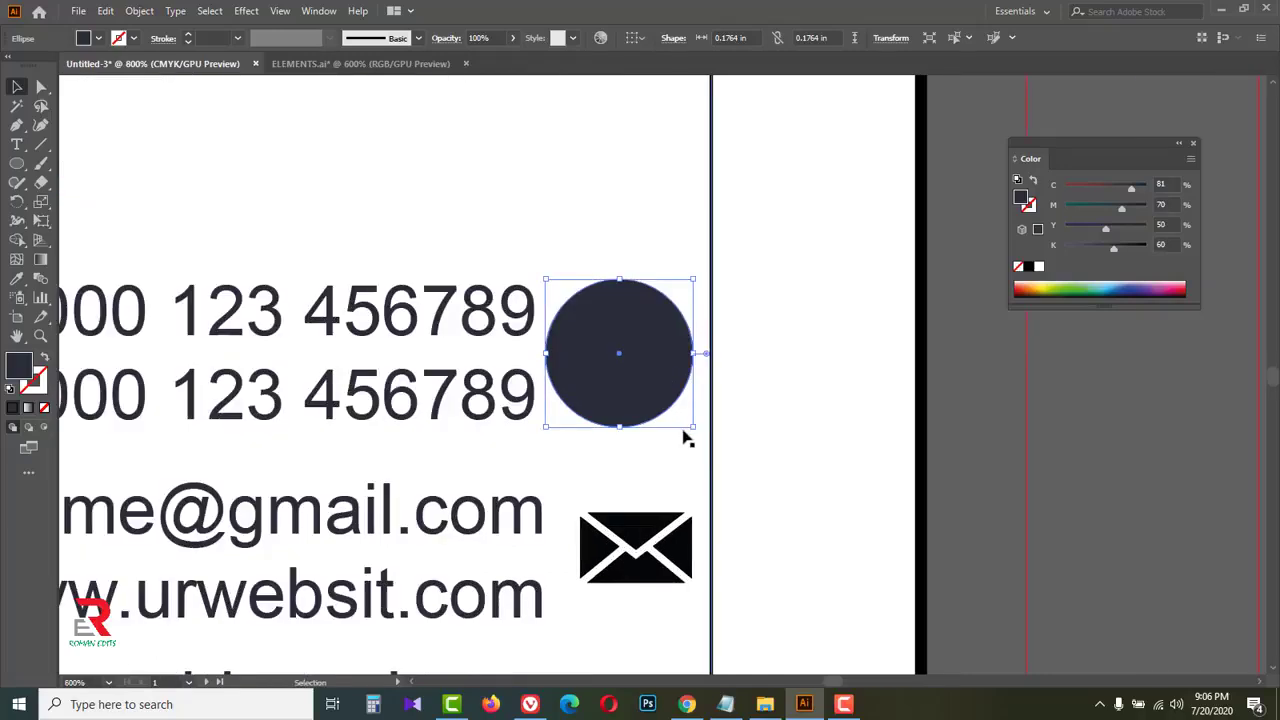
scroll(669, 391, up, 2)
drag(634, 474, 686, 474)
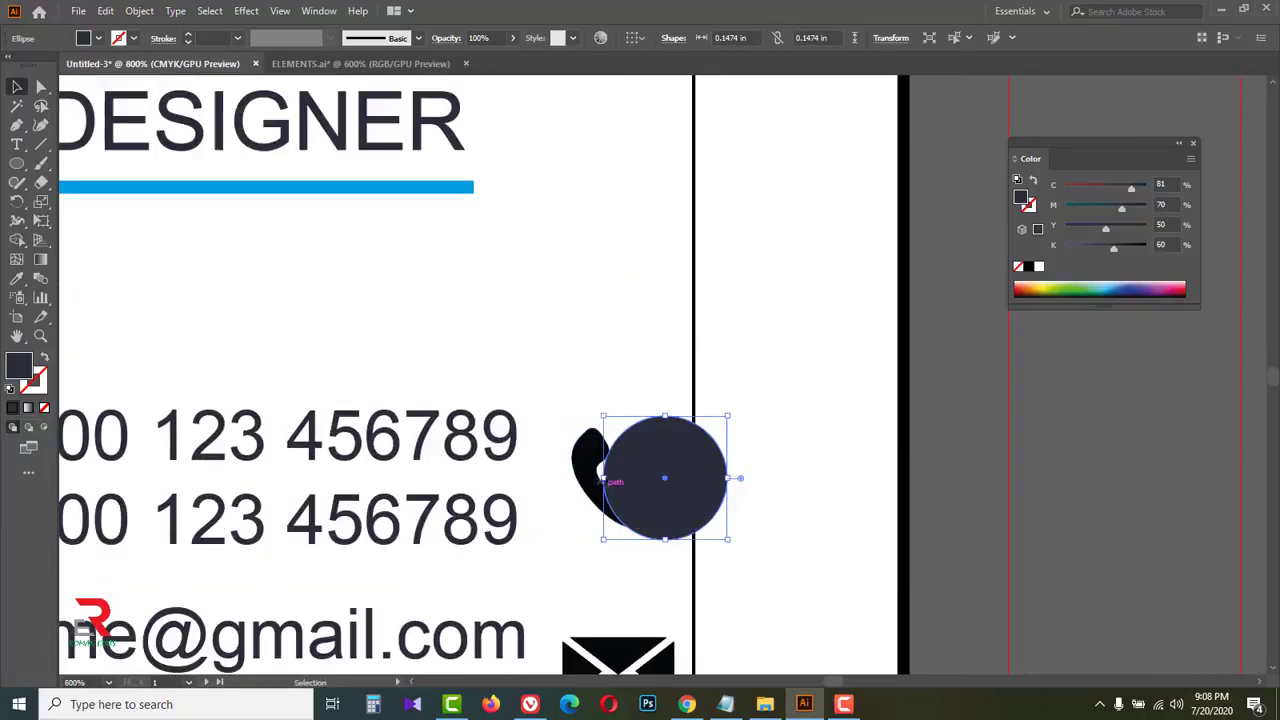
click(598, 474)
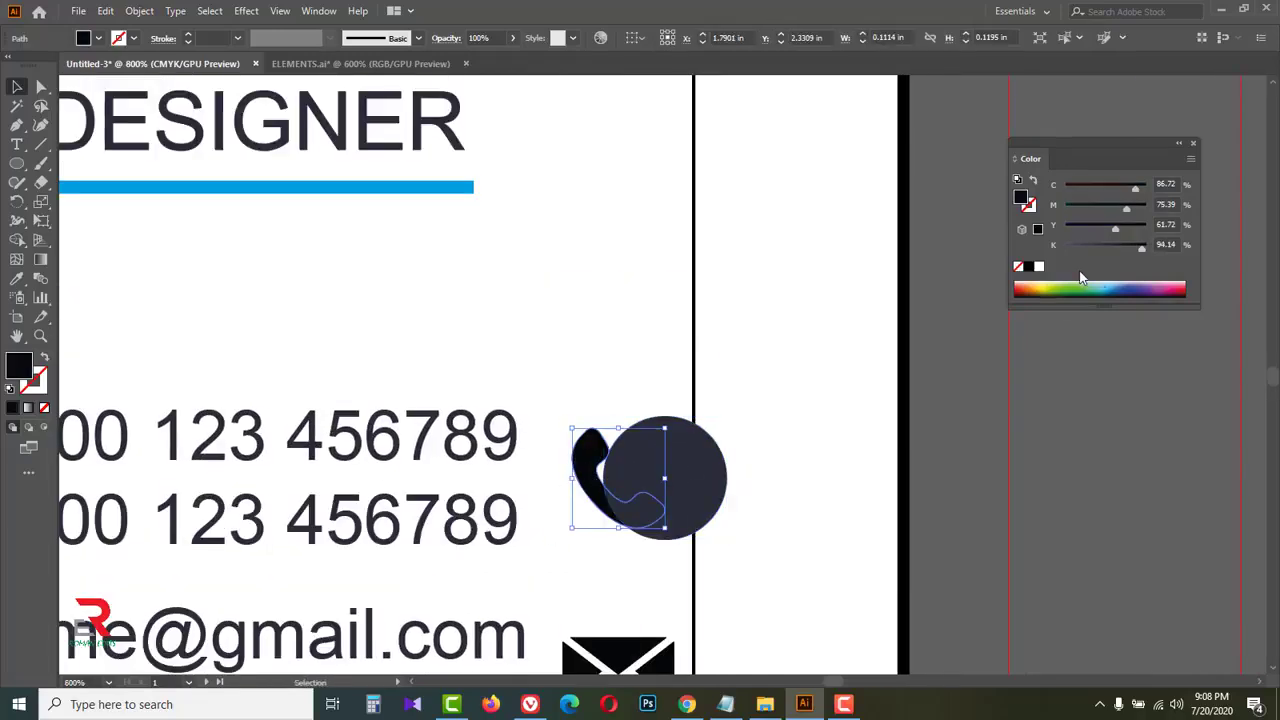
click(1039, 268)
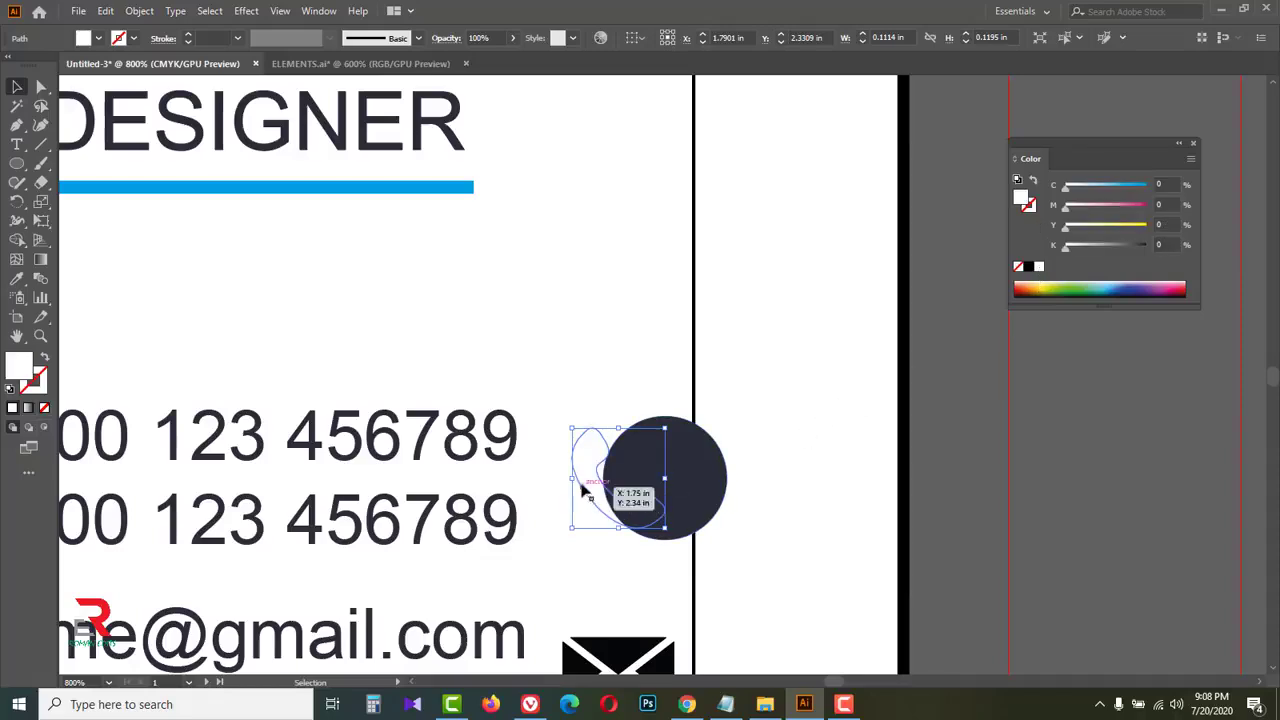
drag(588, 440, 636, 445)
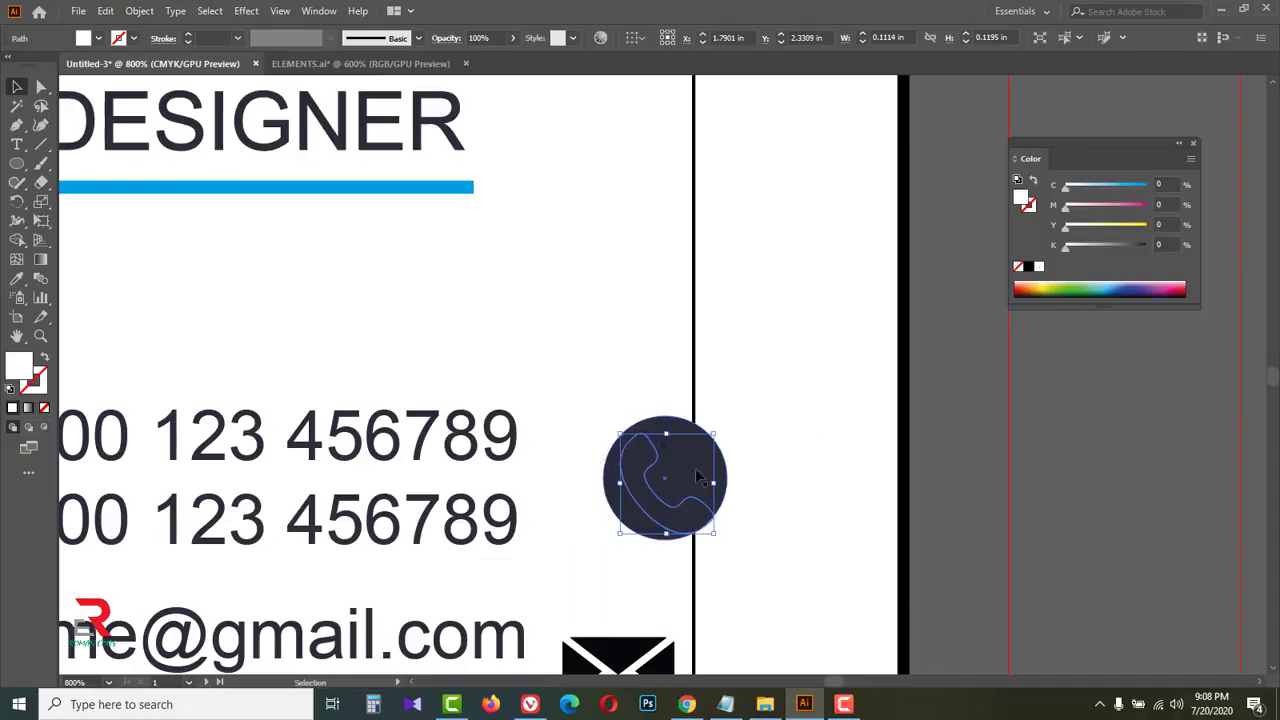
- Bring the phone icon to the front, shrink it, and move the badge beside the numbers
right_click(633, 463)
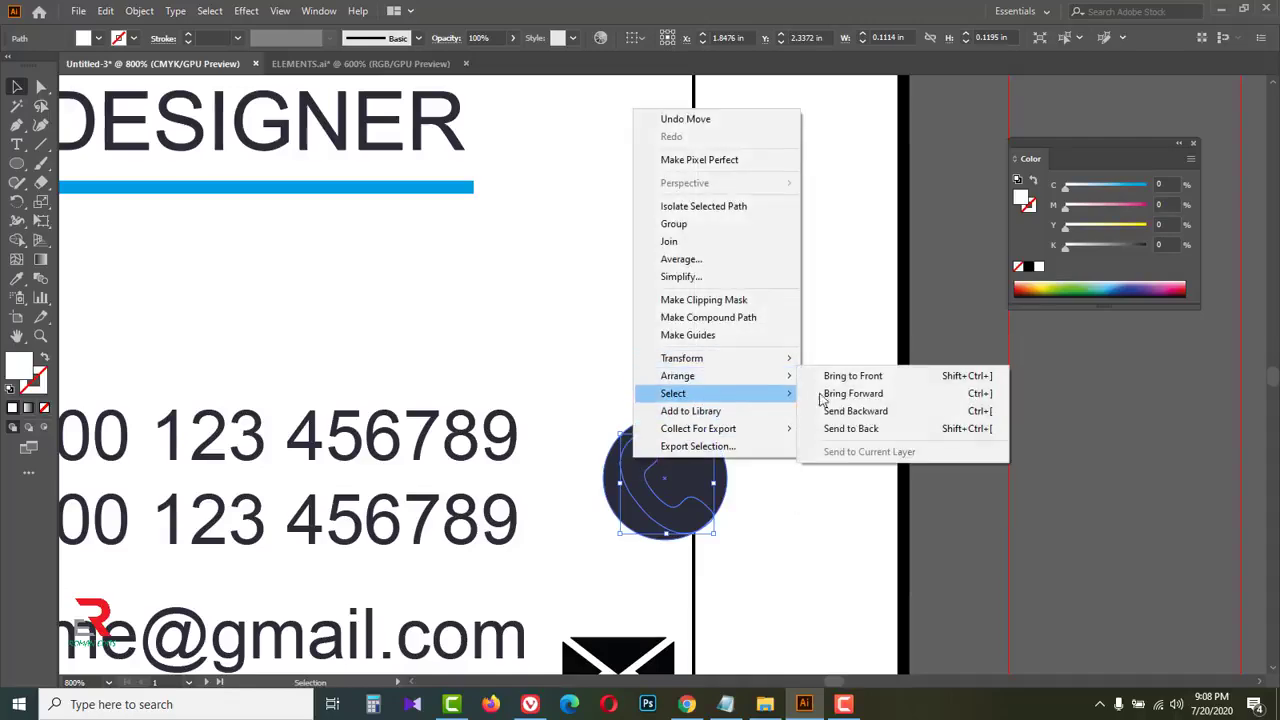
mouse_move(677, 376)
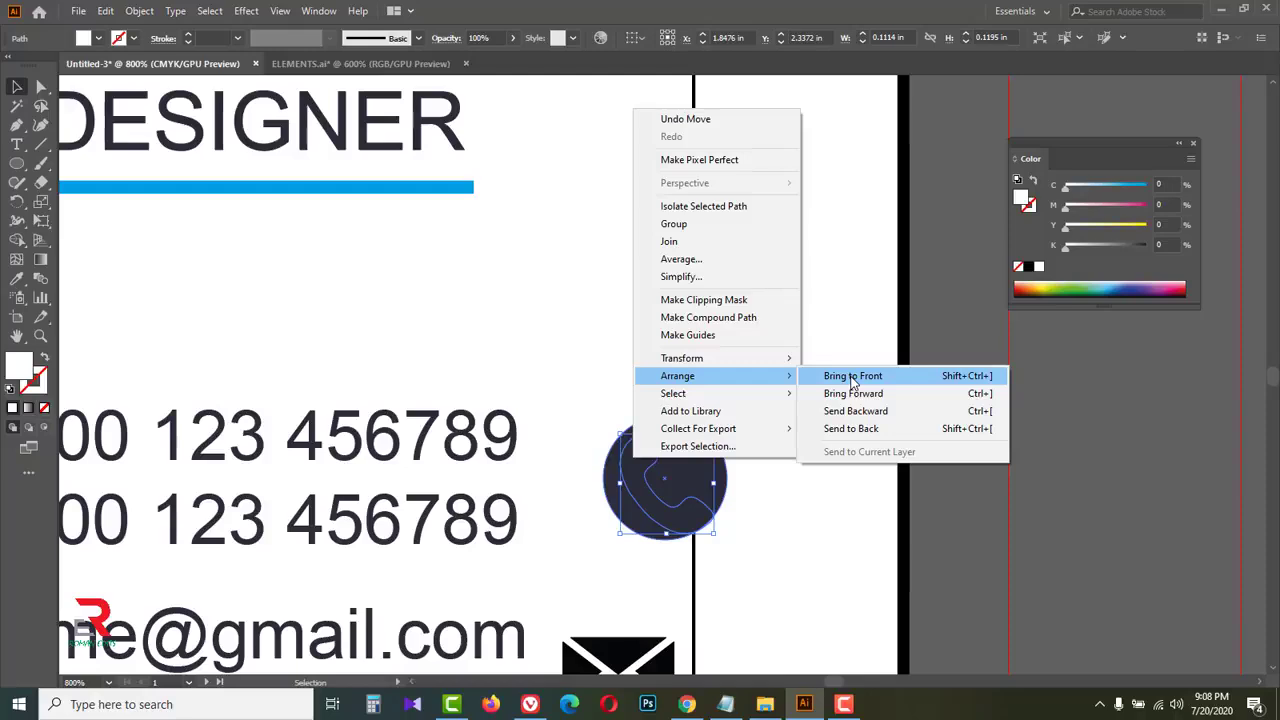
click(852, 376)
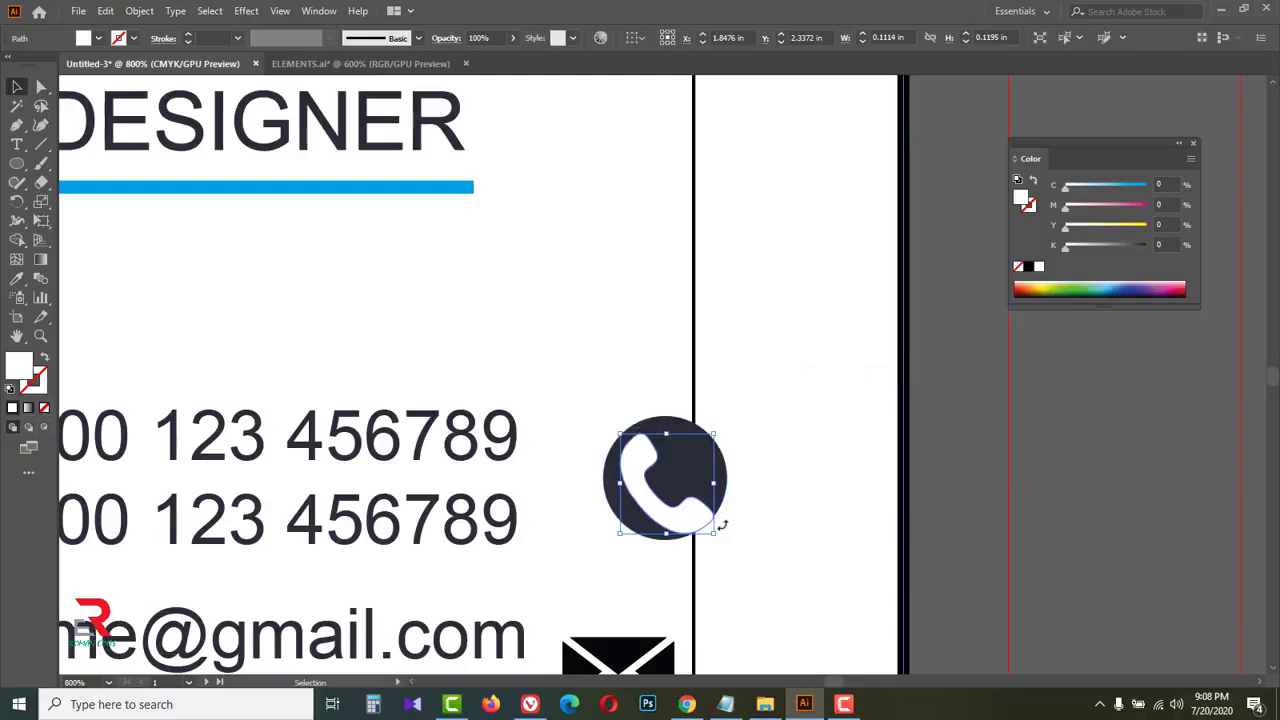
drag(712, 535, 688, 510)
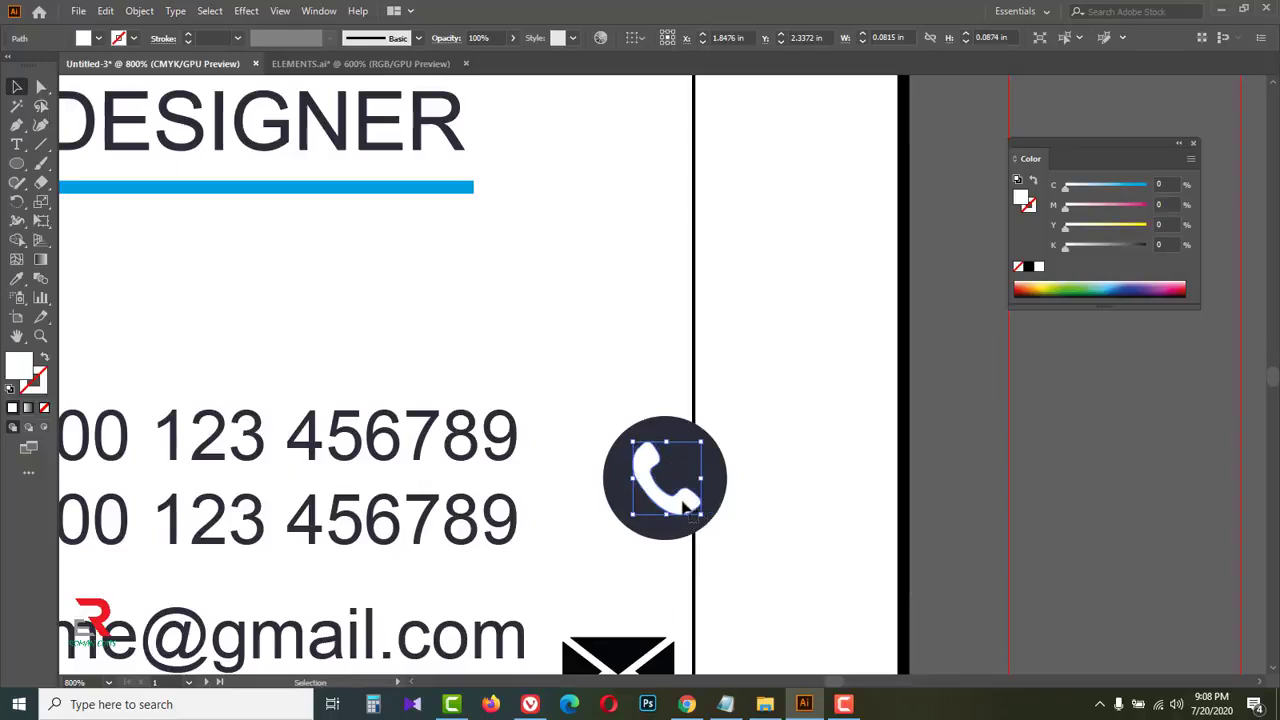
shift+click(718, 498)
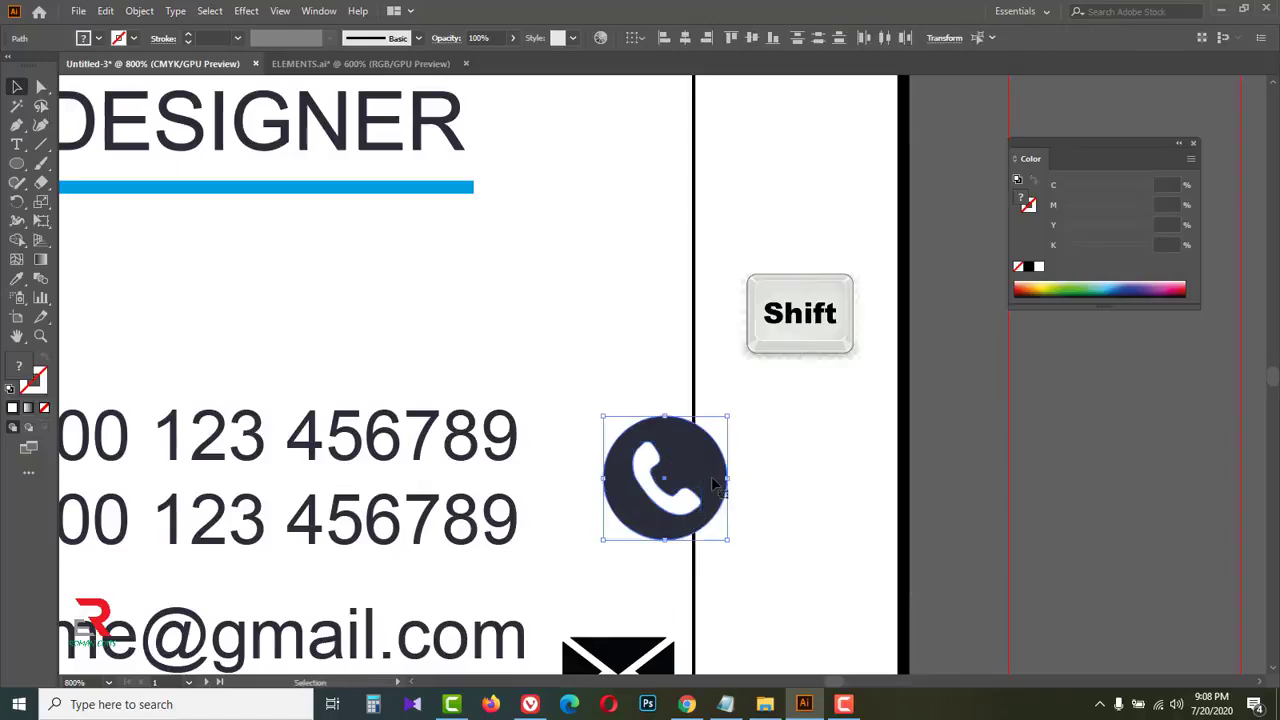
drag(714, 485, 668, 487)
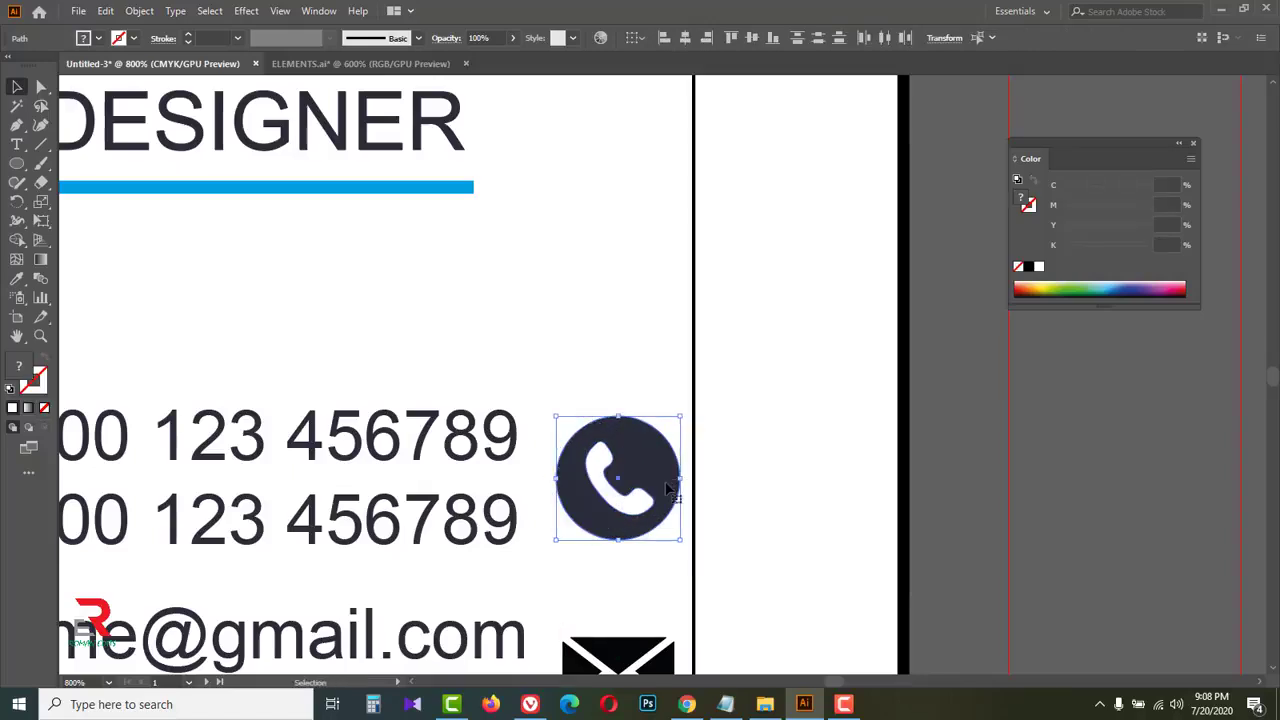
- Duplicate the navy circle down beside the envelope icon and fill the envelope white
drag(664, 608, 632, 378)
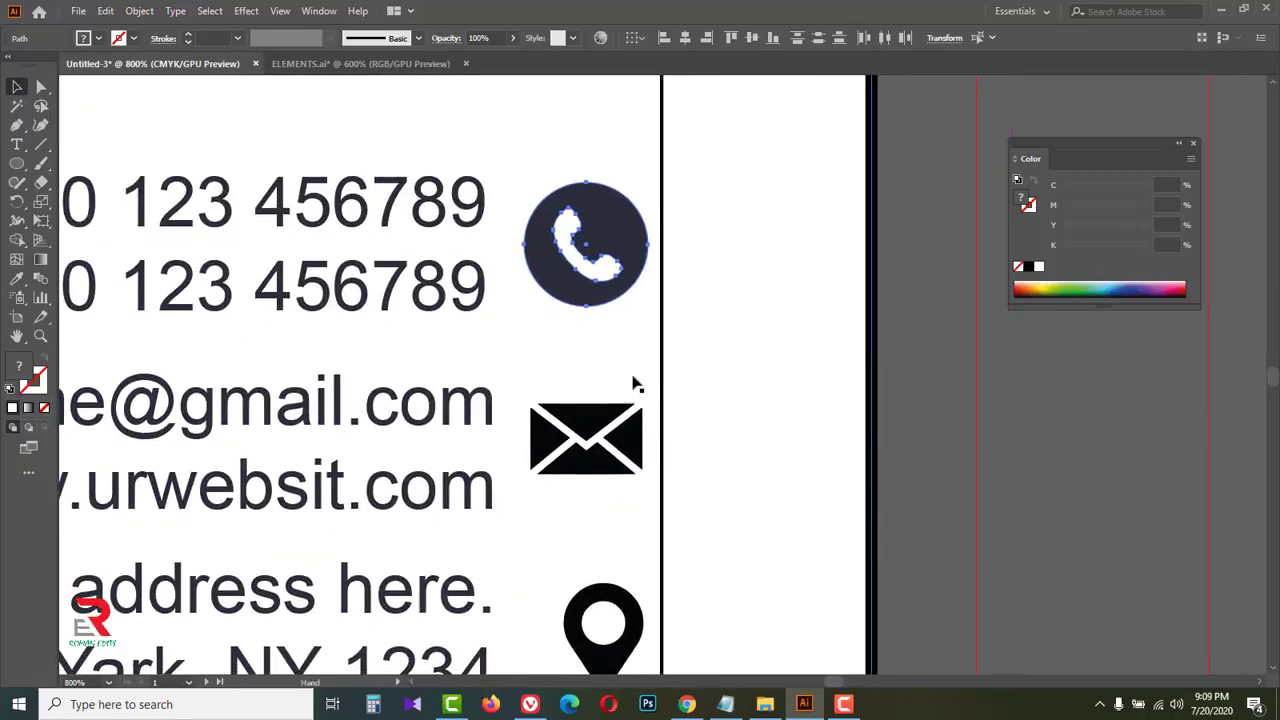
click(646, 276)
drag(632, 256, 632, 379)
click(586, 462)
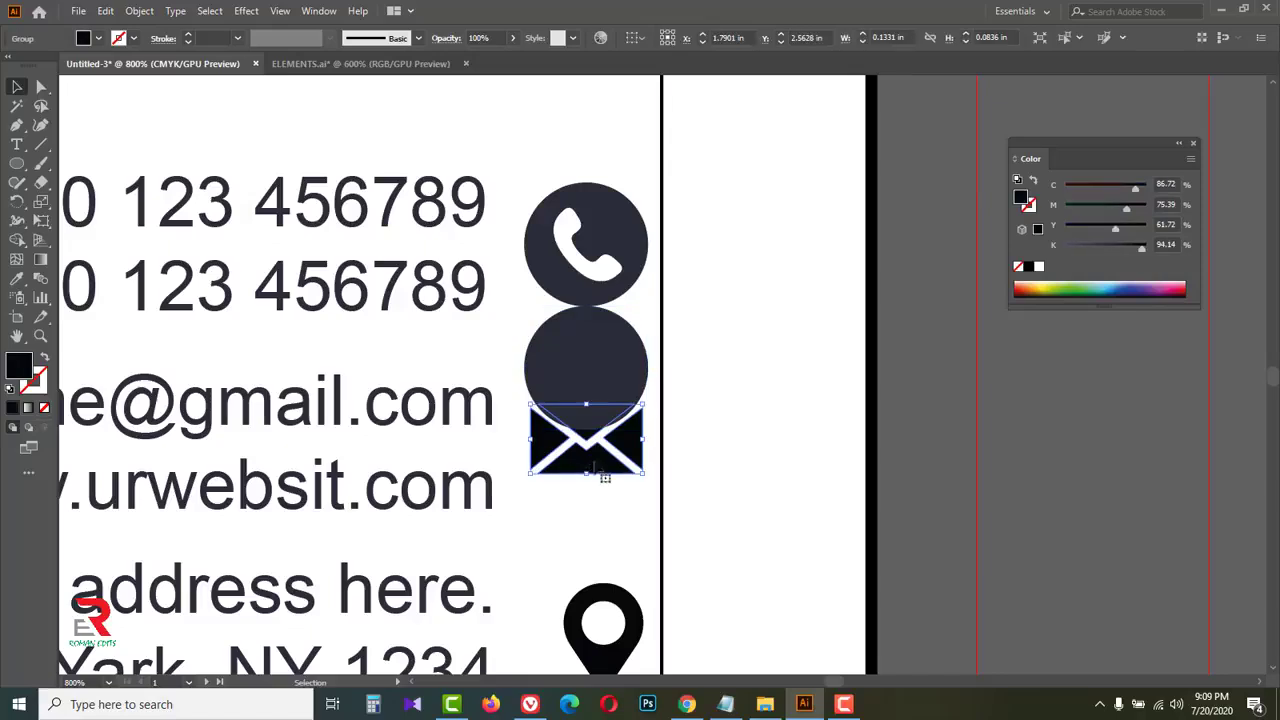
click(1037, 268)
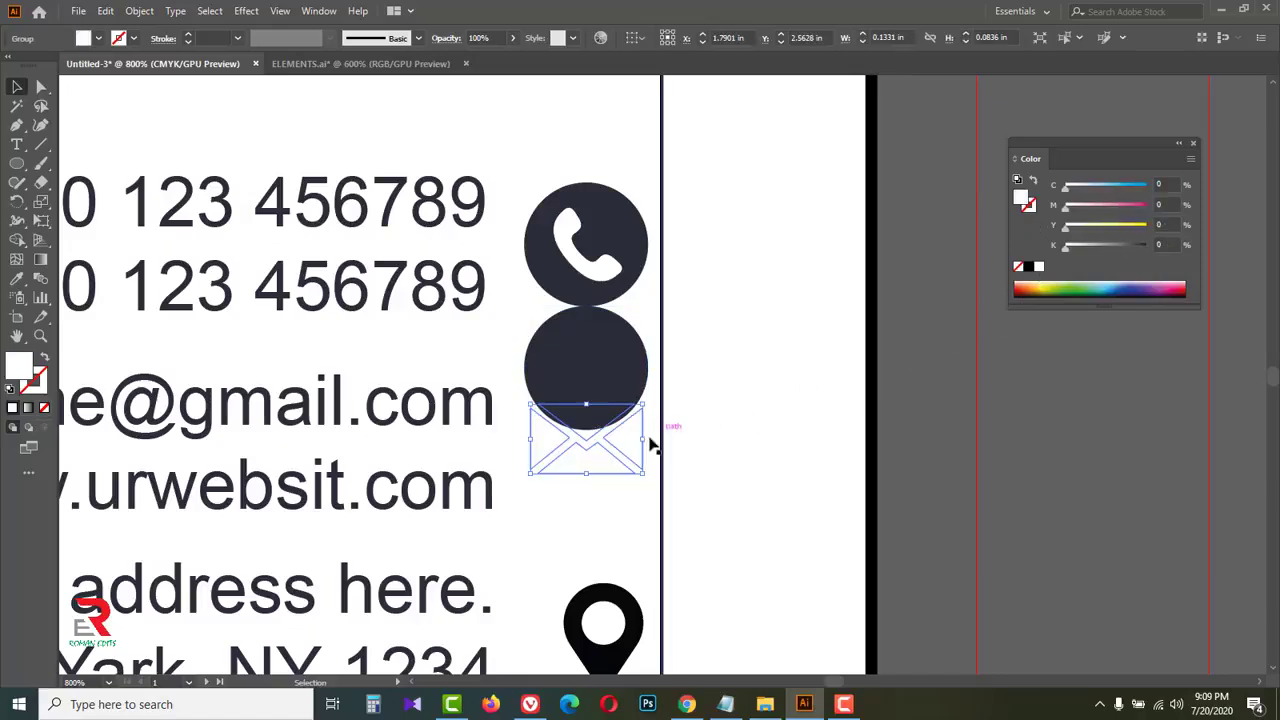
- Place the circle copy behind the envelope and scale the envelope down to fit inside
right_click(623, 444)
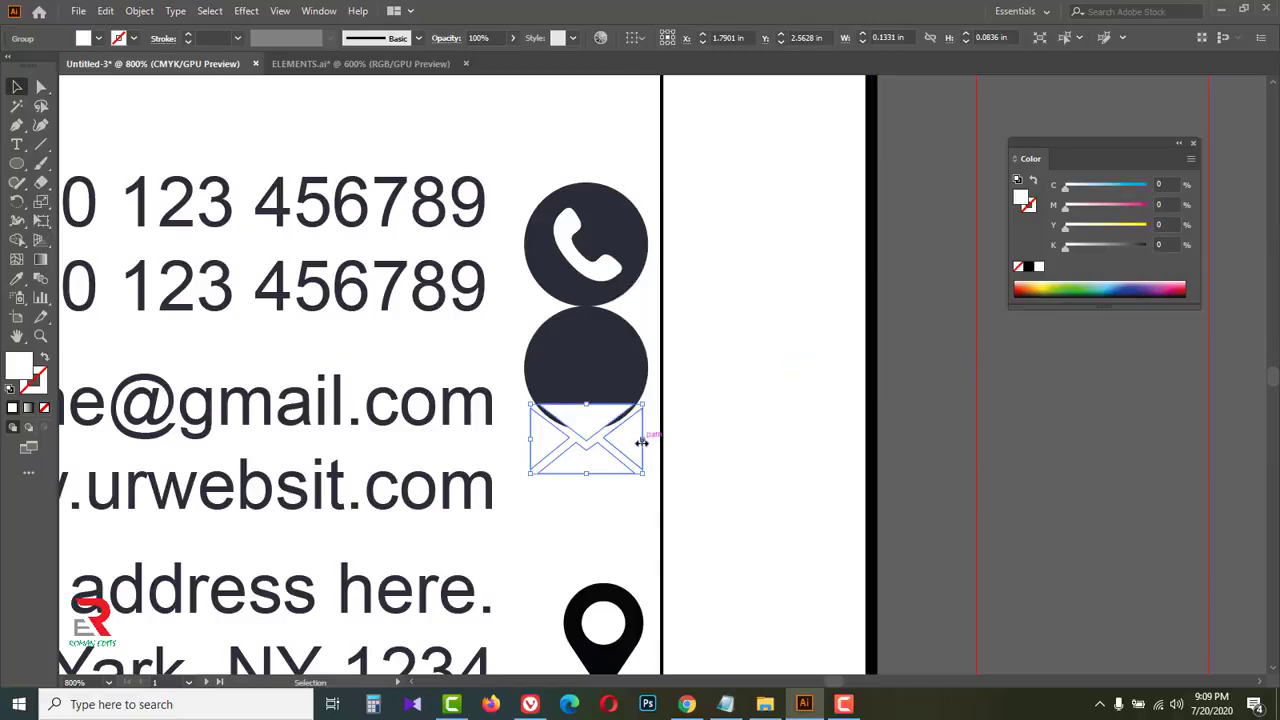
drag(606, 370, 605, 432)
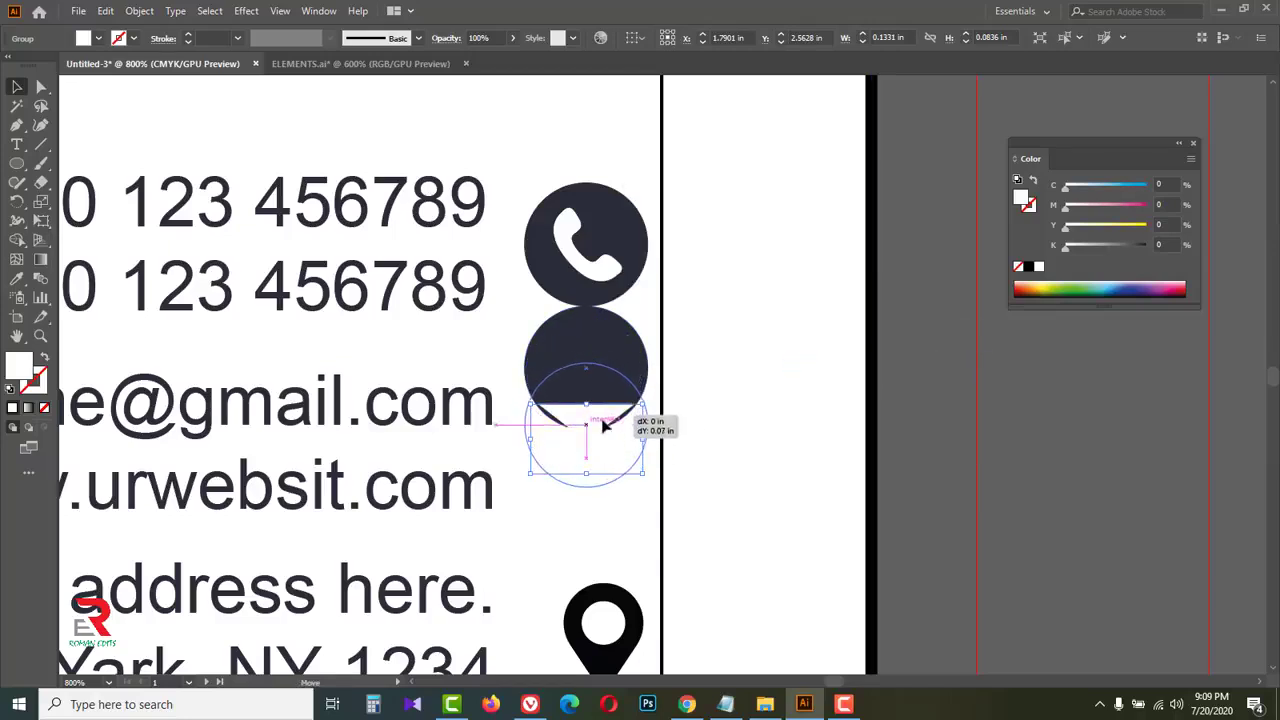
click(794, 457)
click(640, 455)
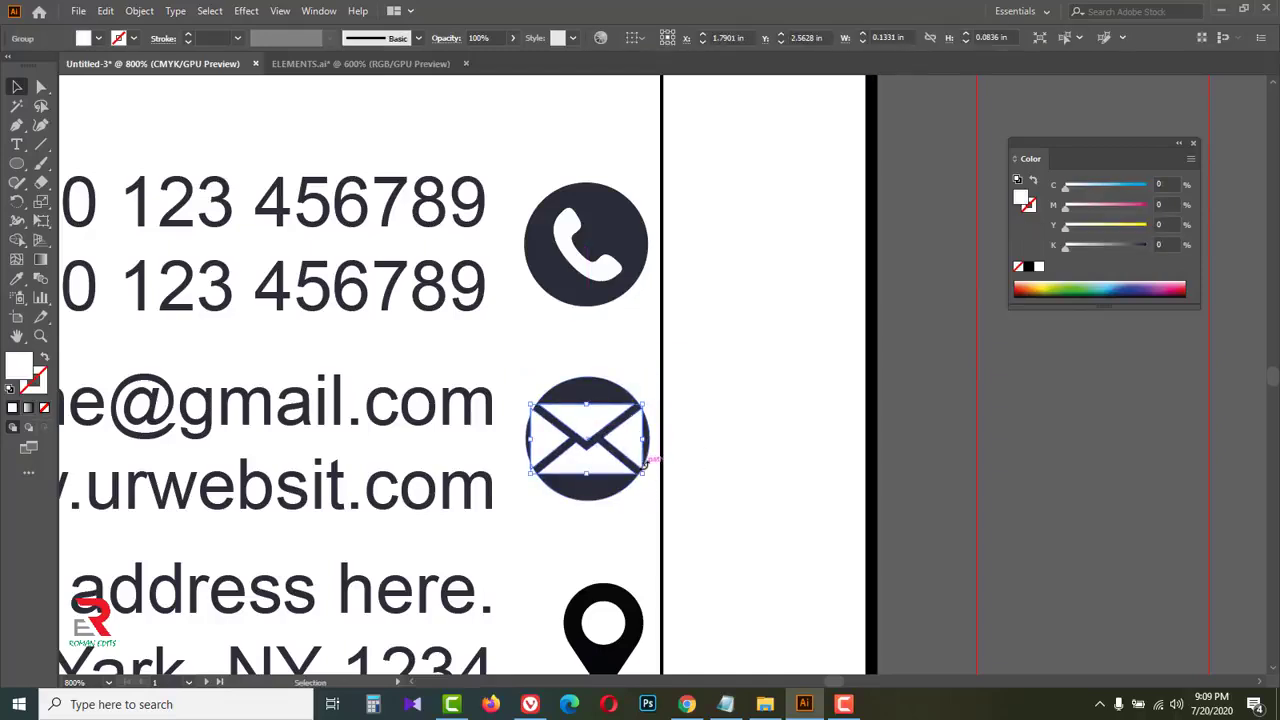
drag(645, 472, 627, 463)
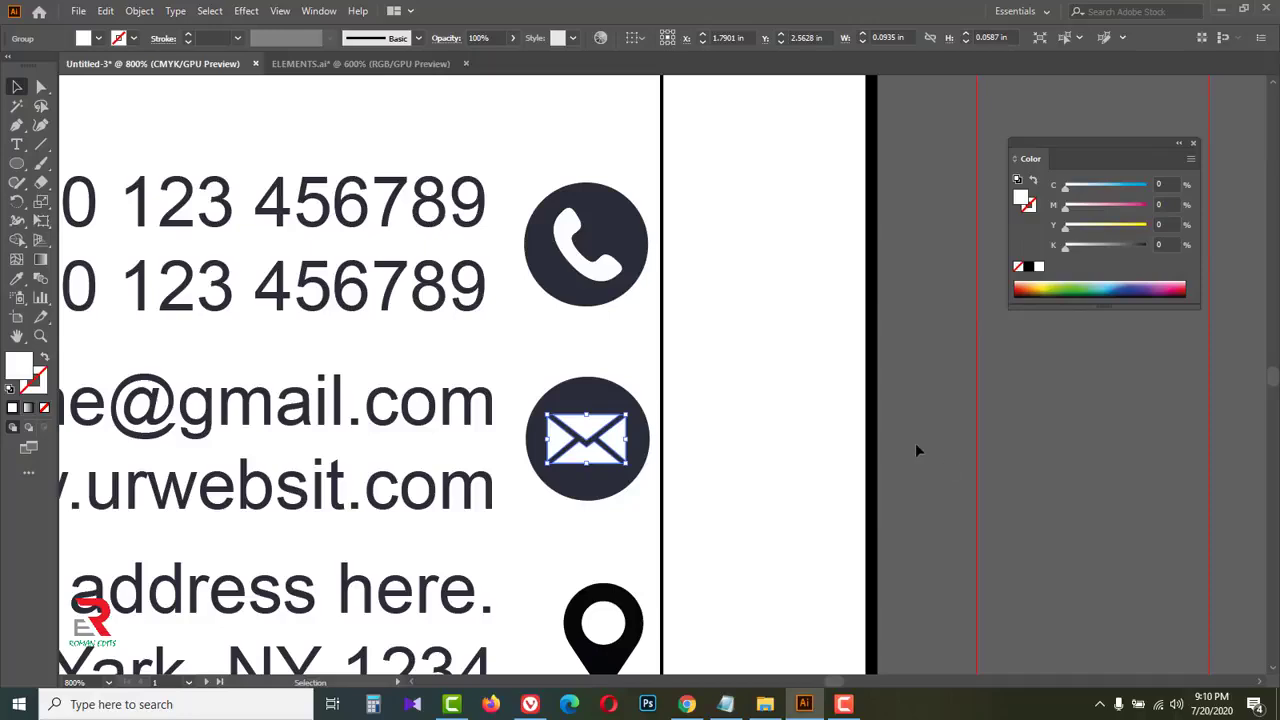
click(723, 451)
scroll(717, 400, down, 3)
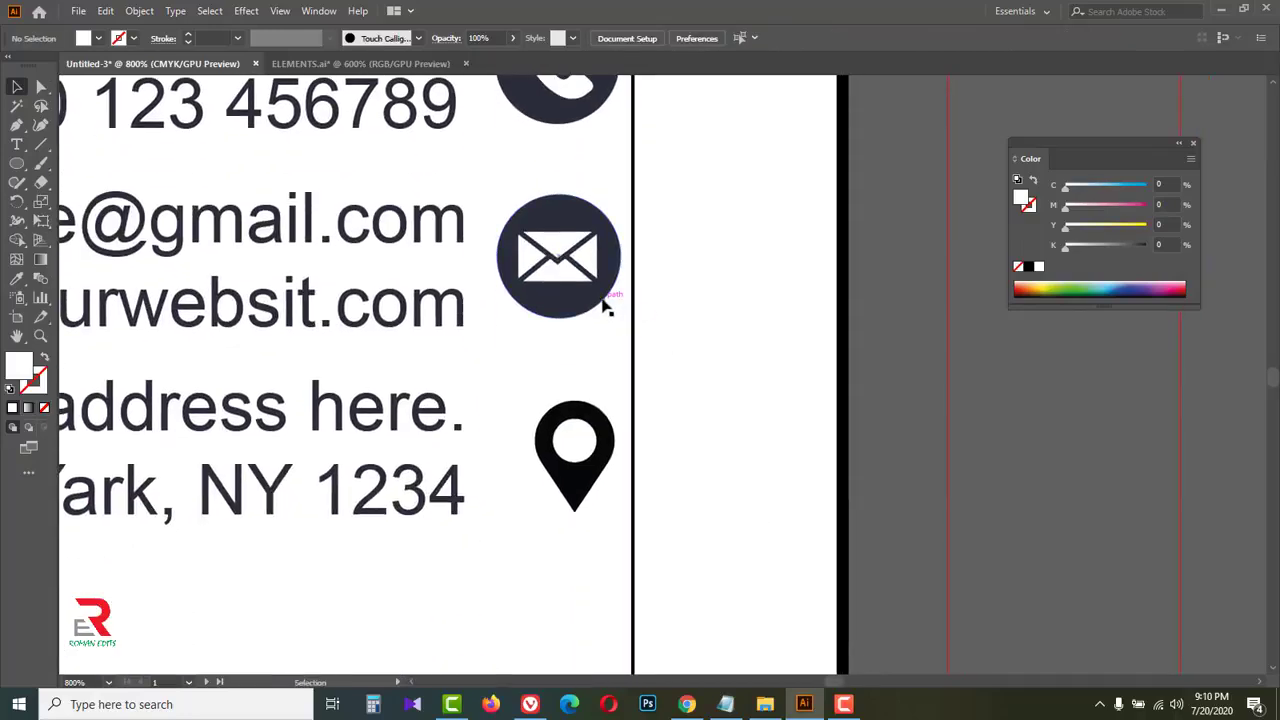
- Duplicate the circle down toward the location pin and fill the pin white
click(605, 308)
drag(606, 312, 592, 362)
click(598, 482)
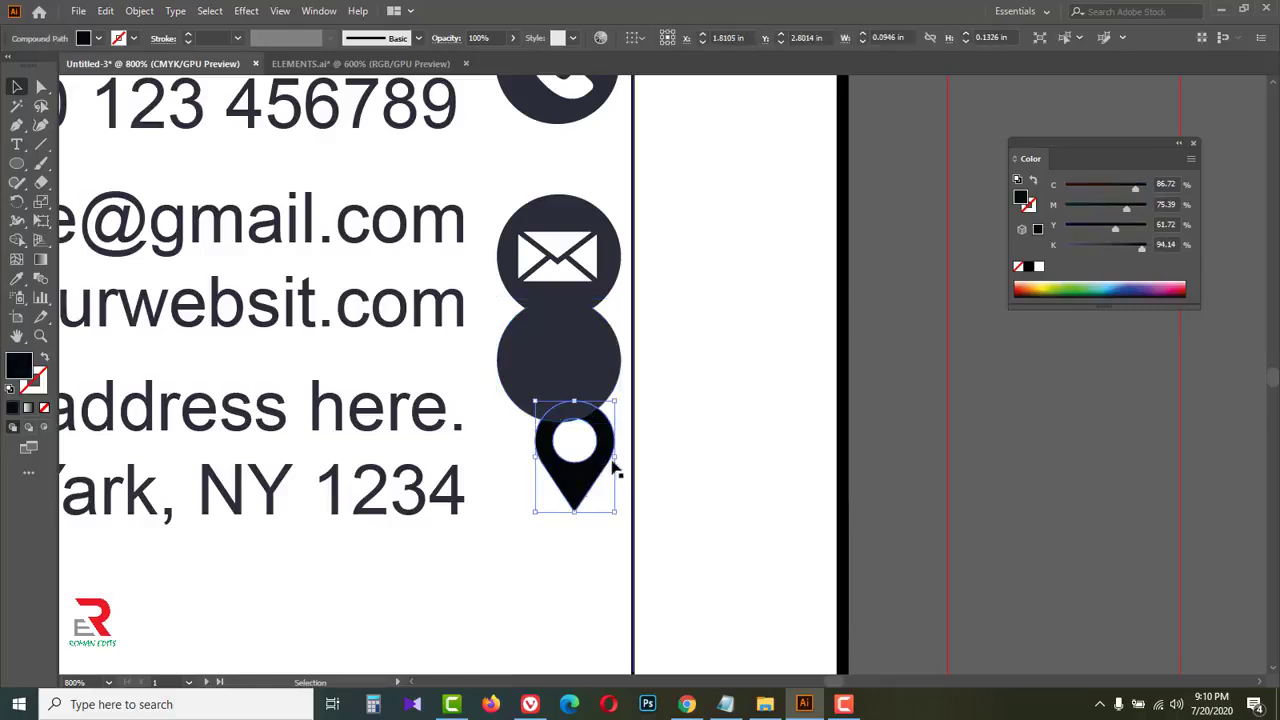
click(1038, 267)
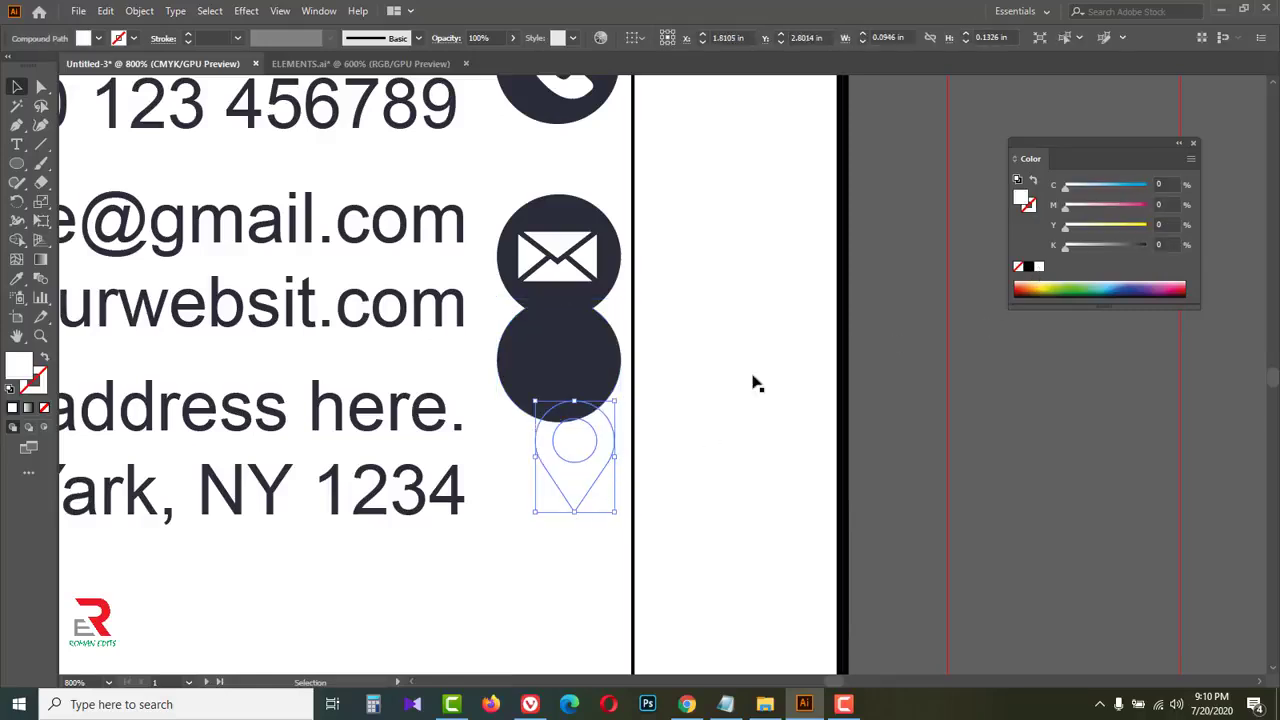
- Bring the pin to front, move the circle behind it, and centre and shrink the pin
right_click(589, 456)
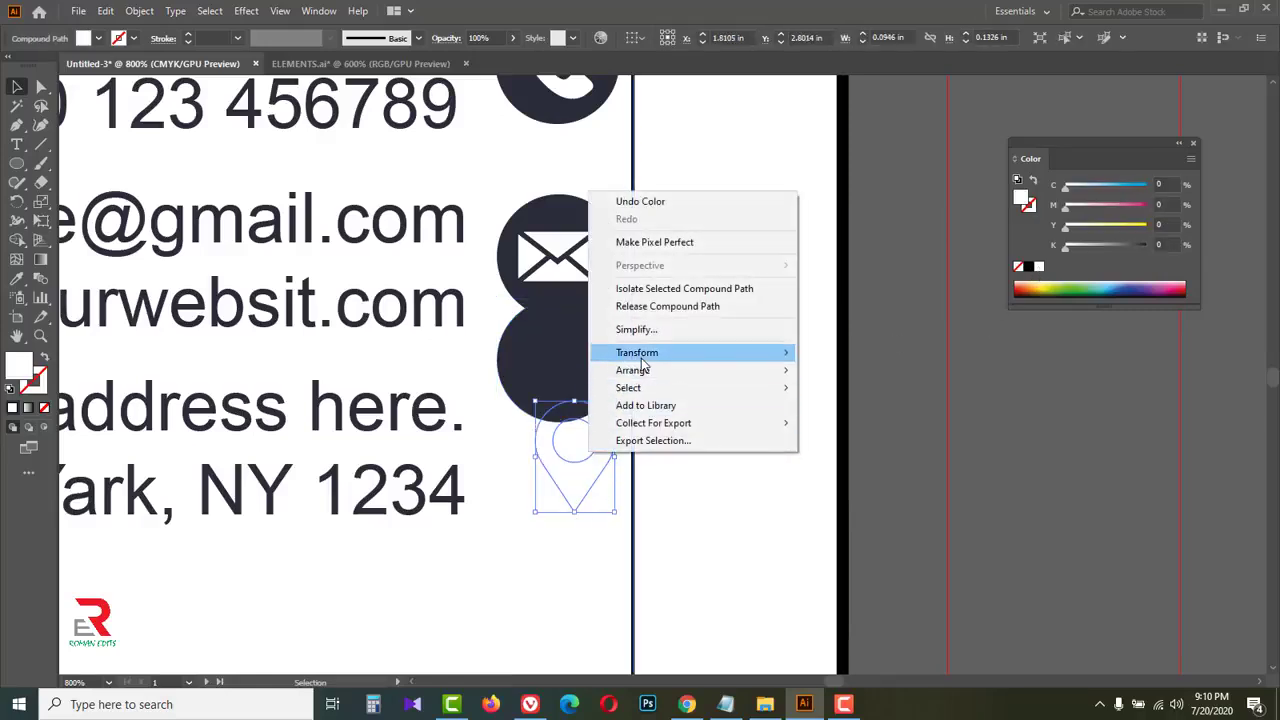
mouse_move(633, 370)
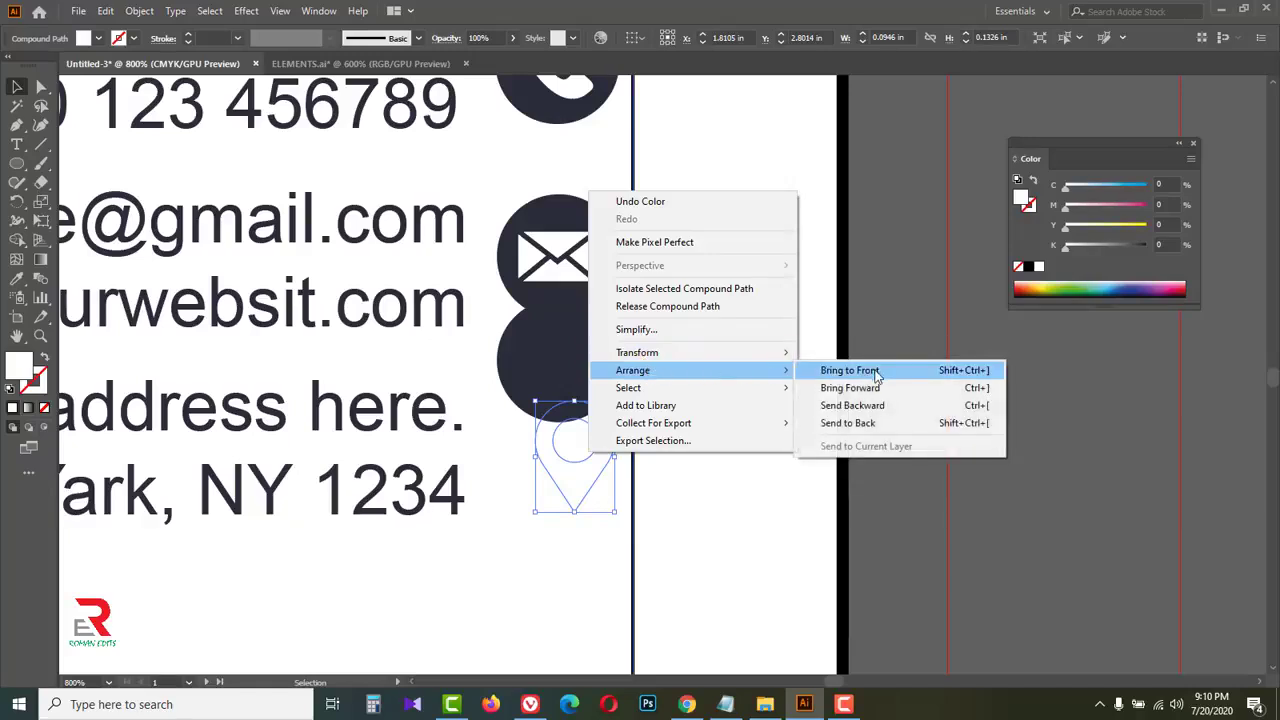
click(876, 371)
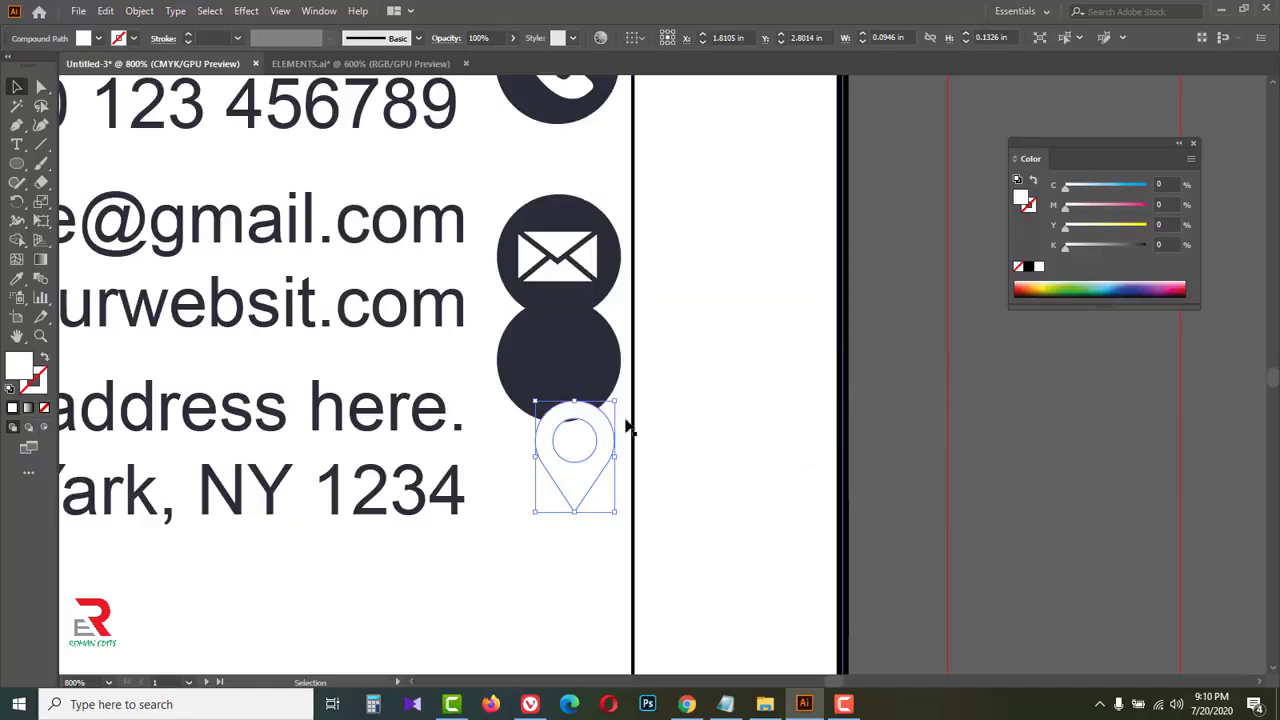
mouse_move(560, 358)
mouse_down()
mouse_move(562, 453)
mouse_move(576, 470)
mouse_move(560, 470)
mouse_up()
drag(600, 401, 590, 413)
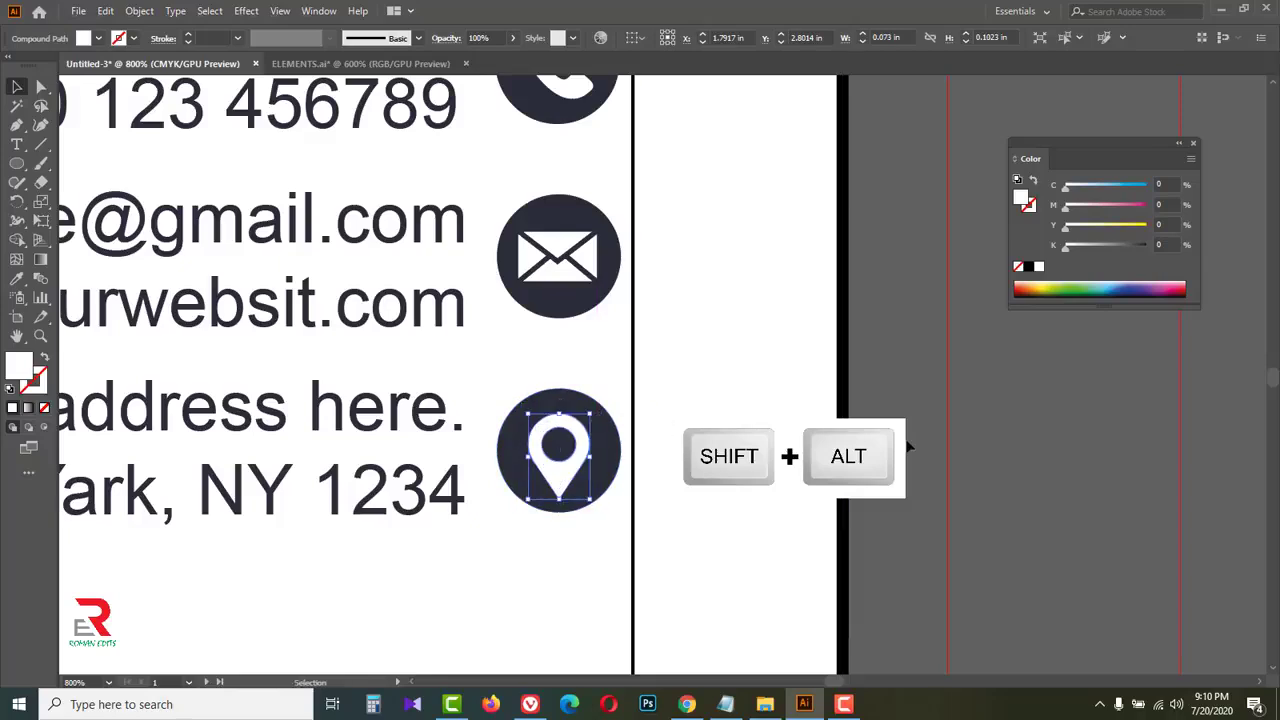
click(680, 437)
- Zoom out to the whole card and recolour the location pin's circle to C100 M0 Y0 K0
key(z)
alt+click(773, 390)
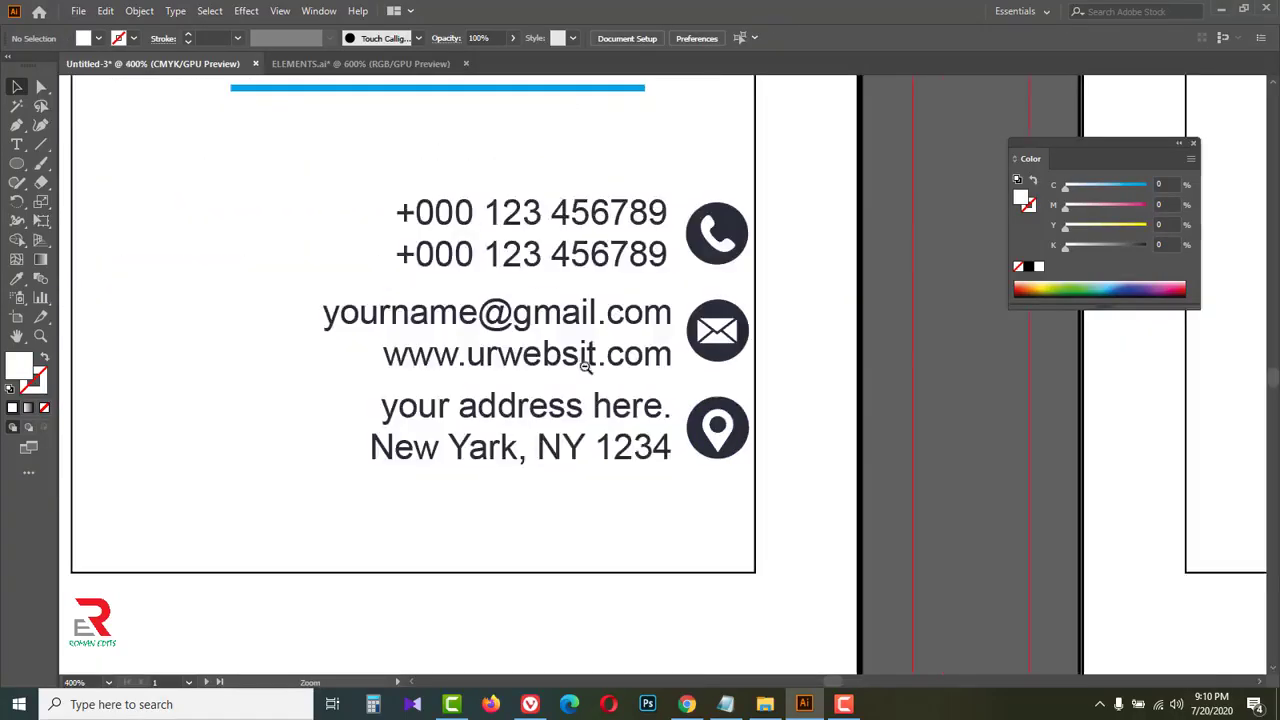
key(v)
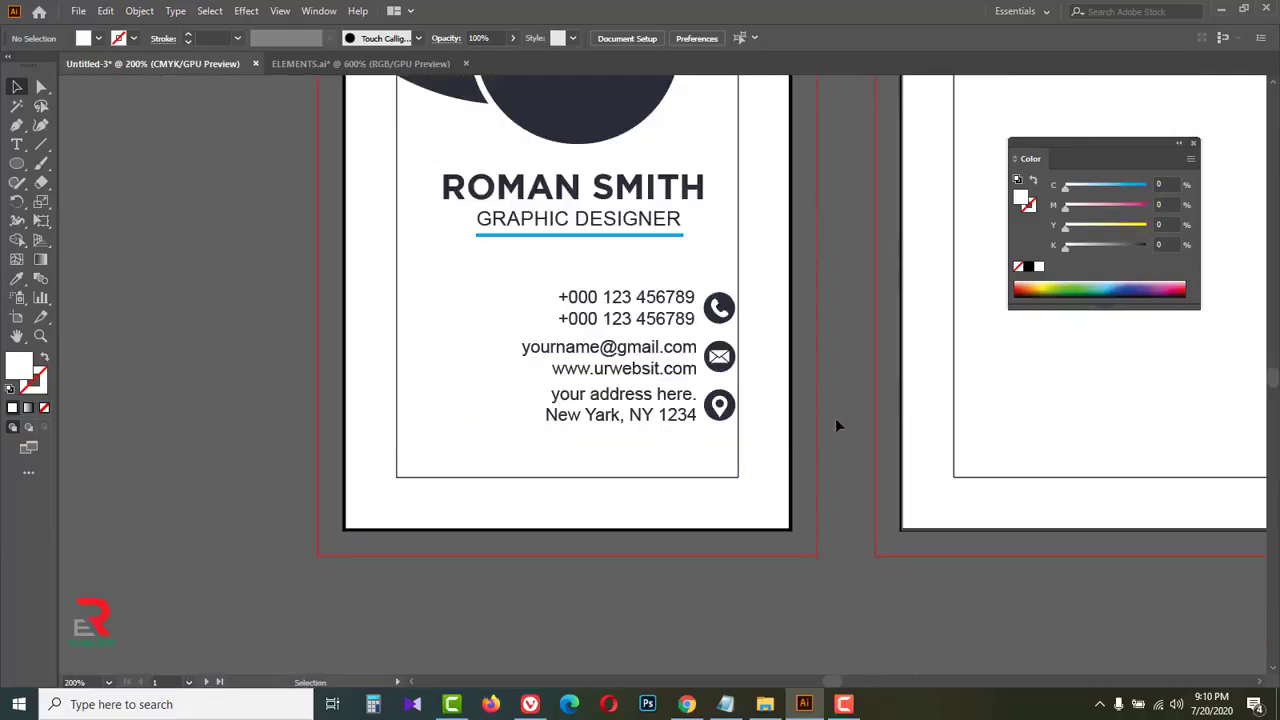
key(ctrl+minus)
drag(574, 294, 604, 494)
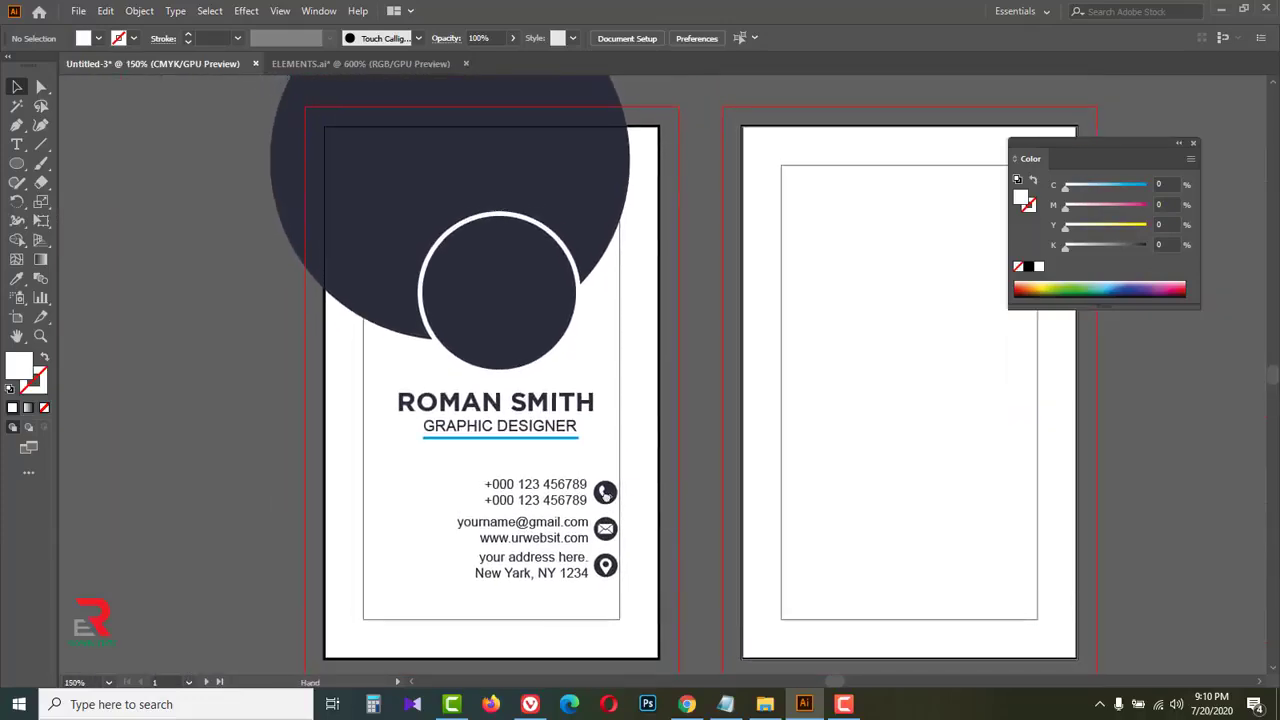
click(607, 567)
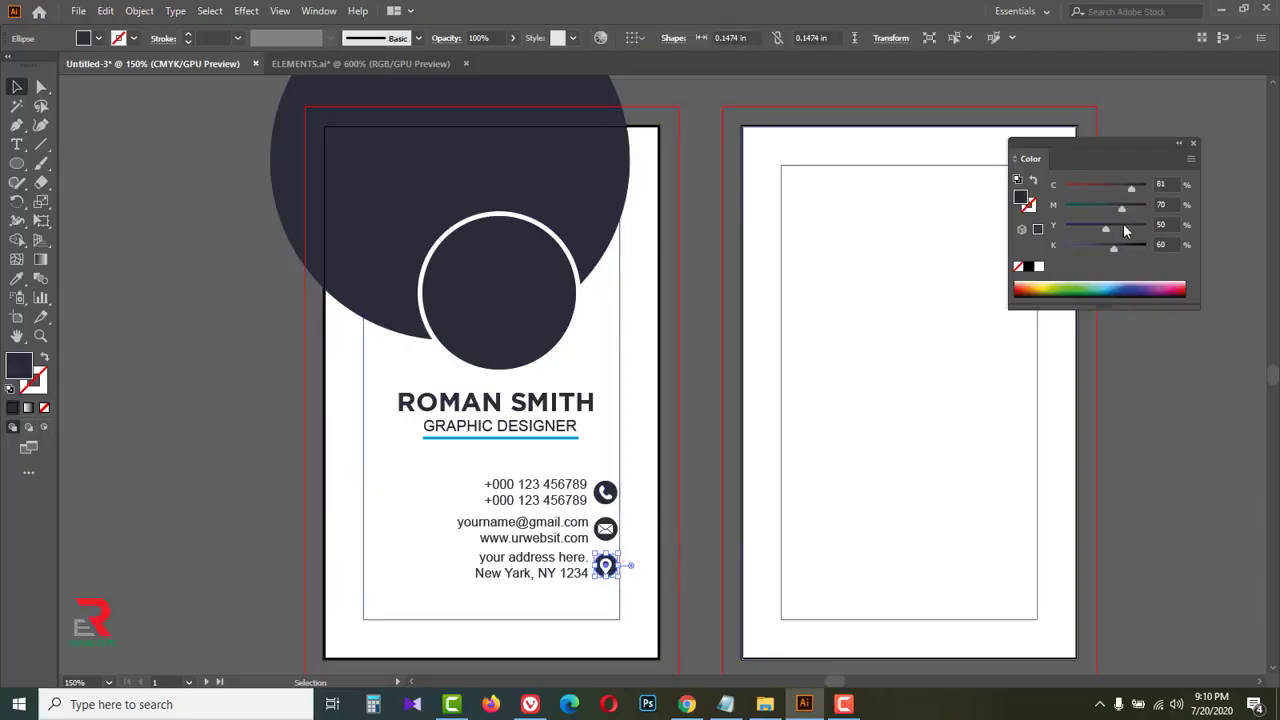
drag(1108, 246, 1042, 240)
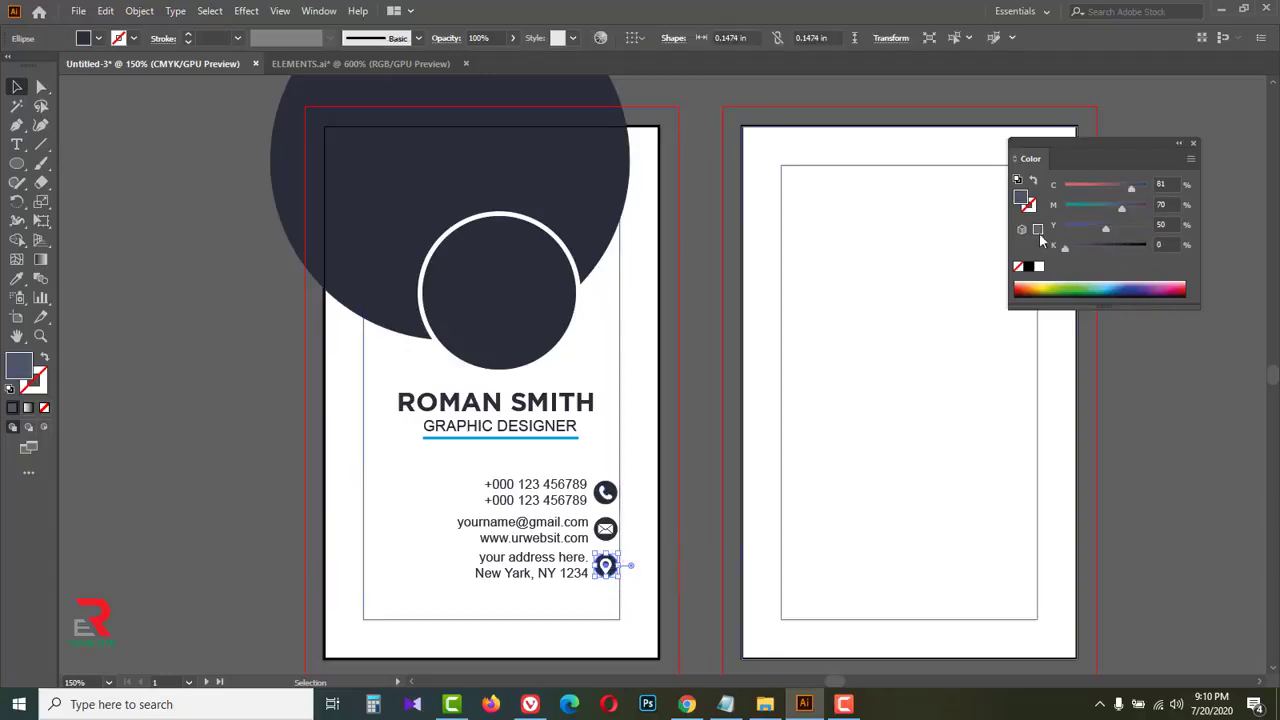
click(1063, 207)
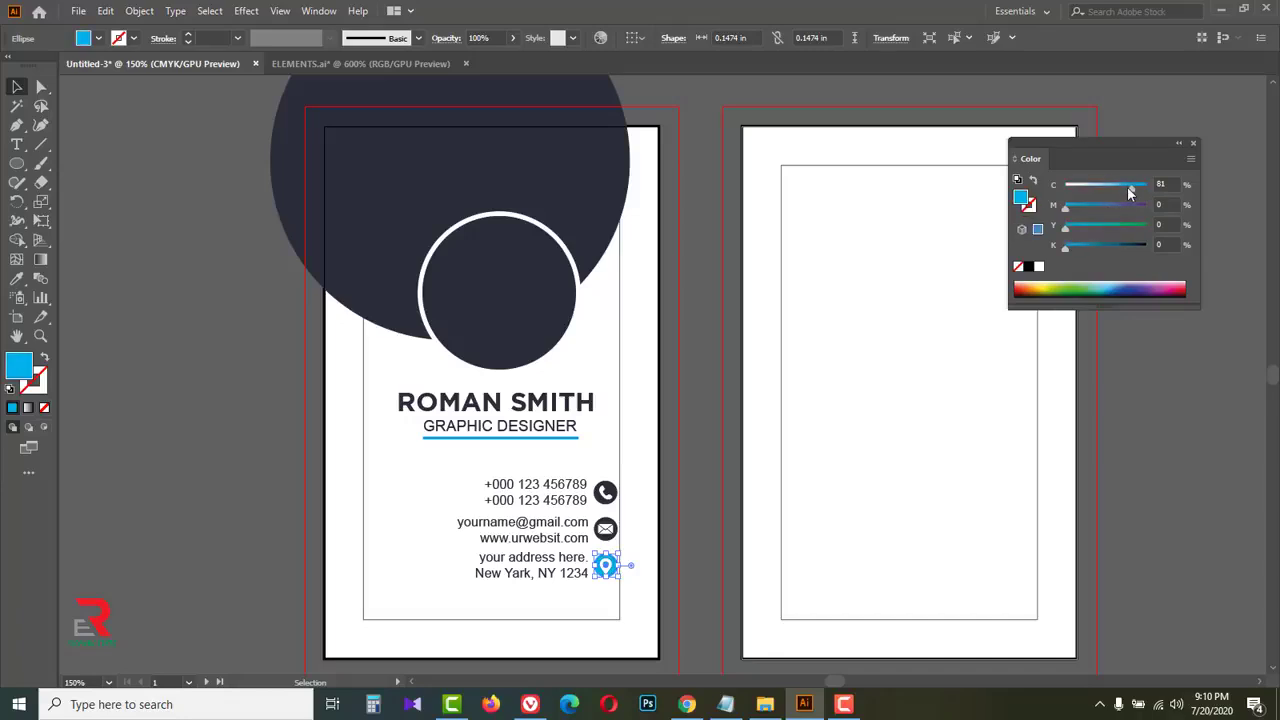
drag(1127, 186, 1150, 186)
click(703, 350)
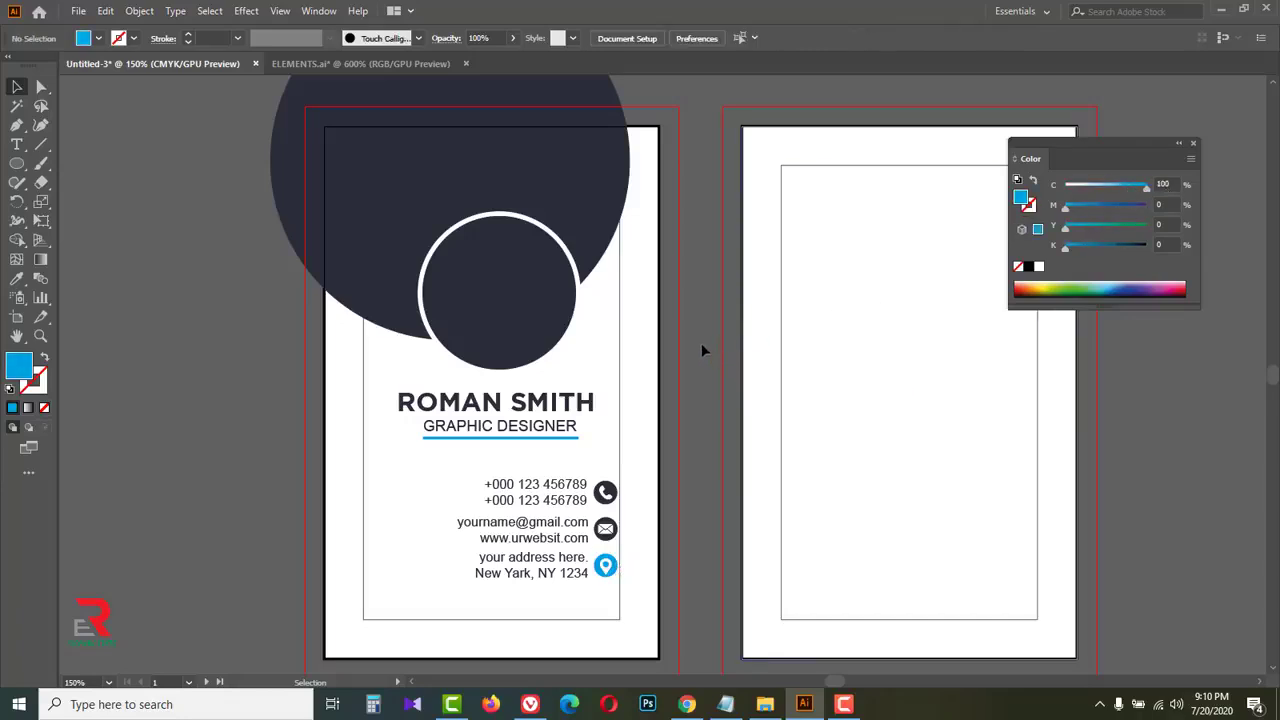
- Open the first portrait photo JPG from disk
click(77, 11)
click(106, 69)
click(225, 125)
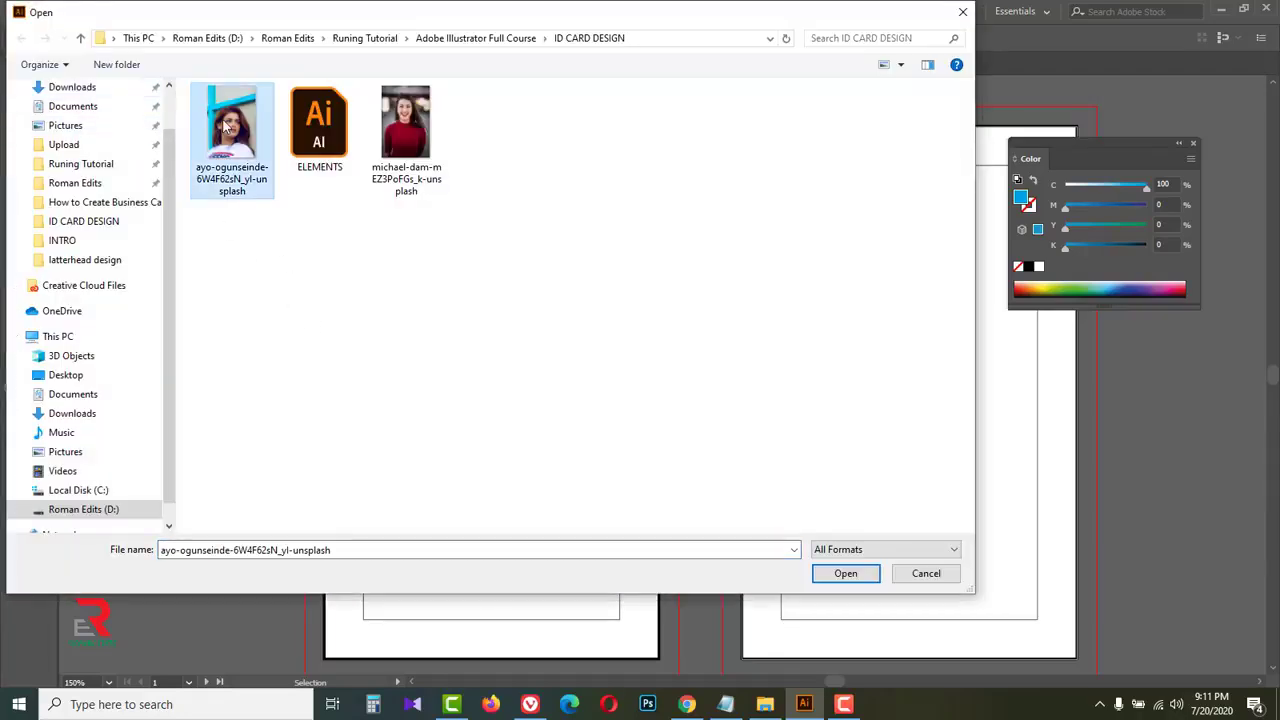
click(822, 570)
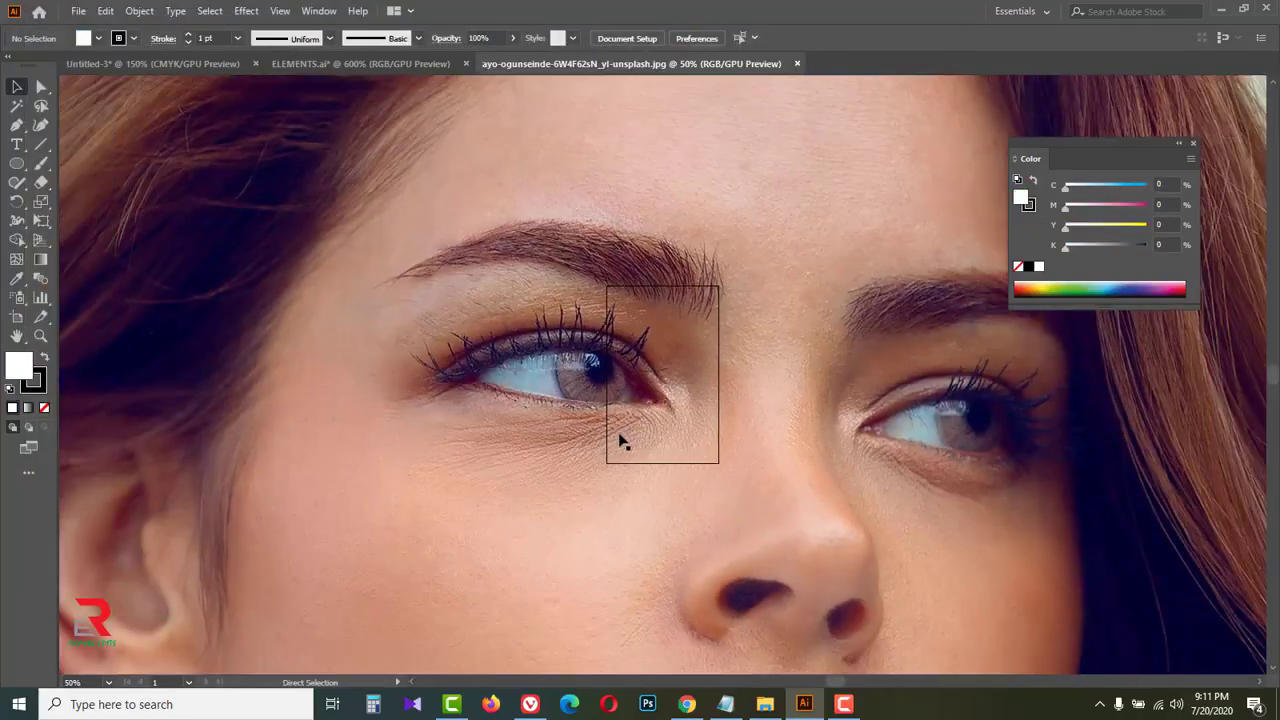
- Scale the photo down proportionally and drag it onto the Untitled-3 document tab
key(ctrl+0)
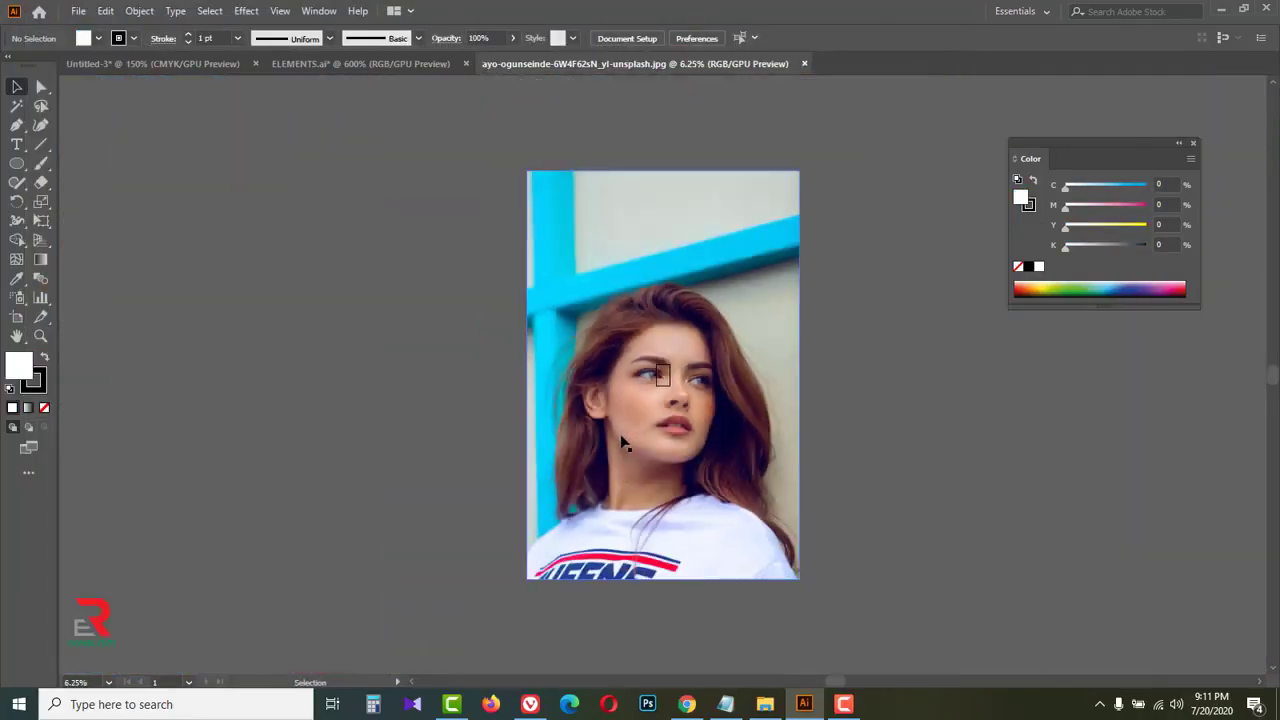
click(732, 552)
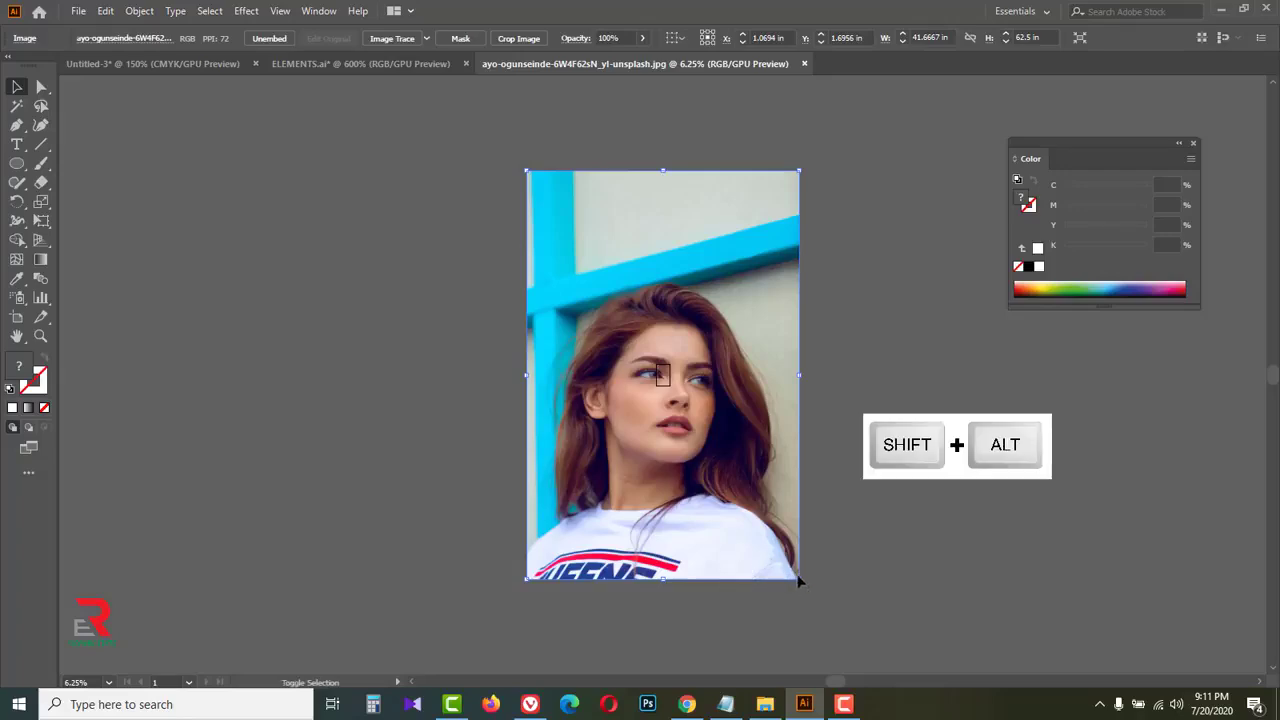
drag(800, 580, 685, 434)
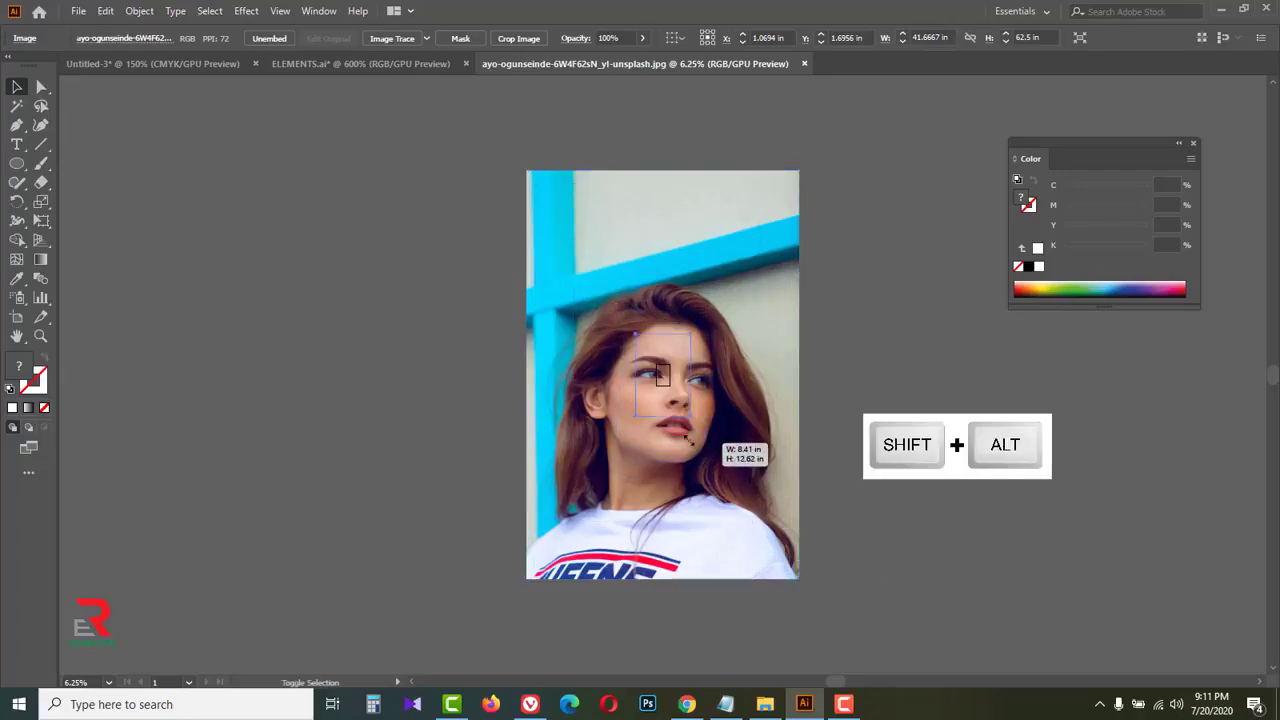
click(755, 477)
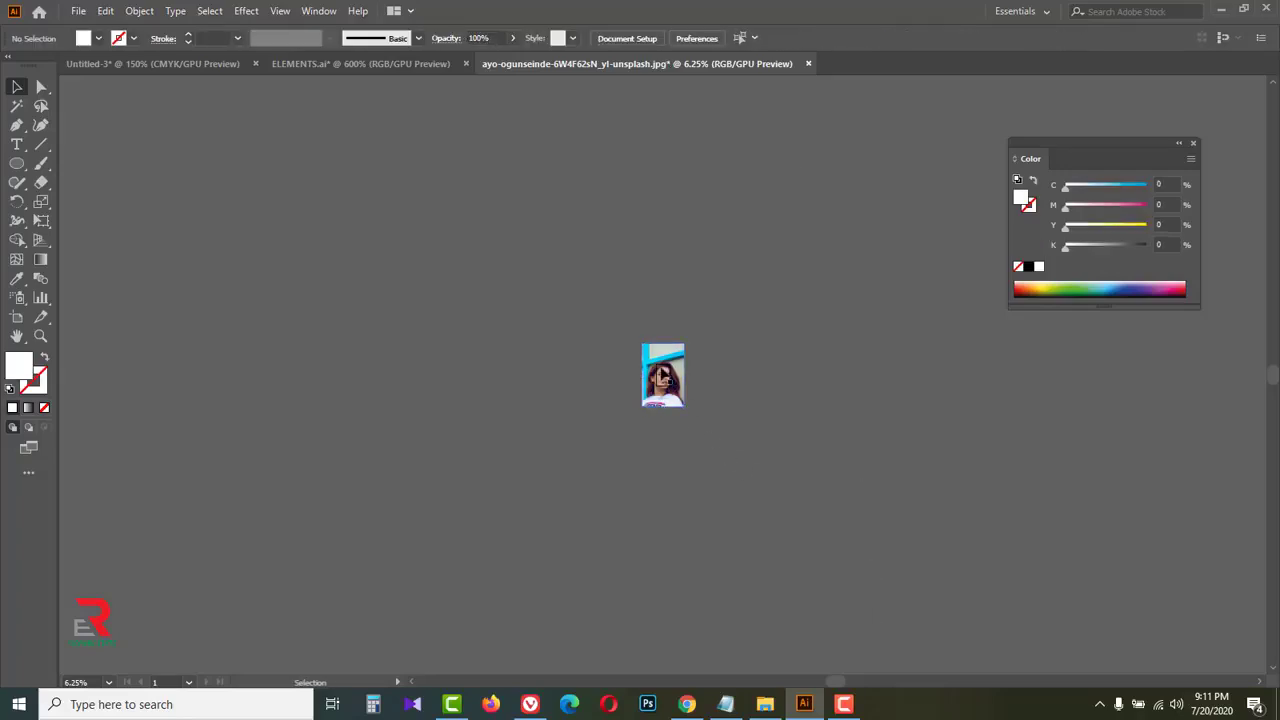
mouse_move(660, 378)
mouse_down()
mouse_move(95, 63)
mouse_move(308, 262)
mouse_up()
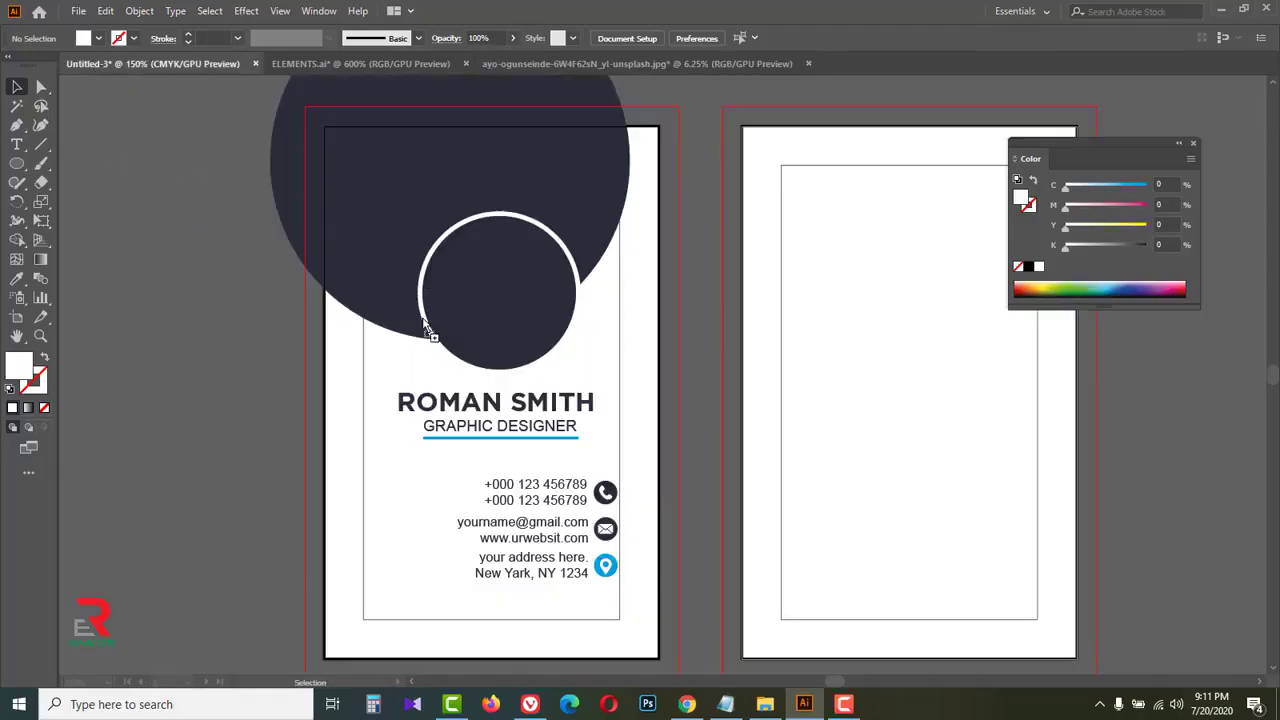
- Drop the photo into Untitled-3 and shrink it proportionally to fit the card front
drag(430, 327, 430, 327)
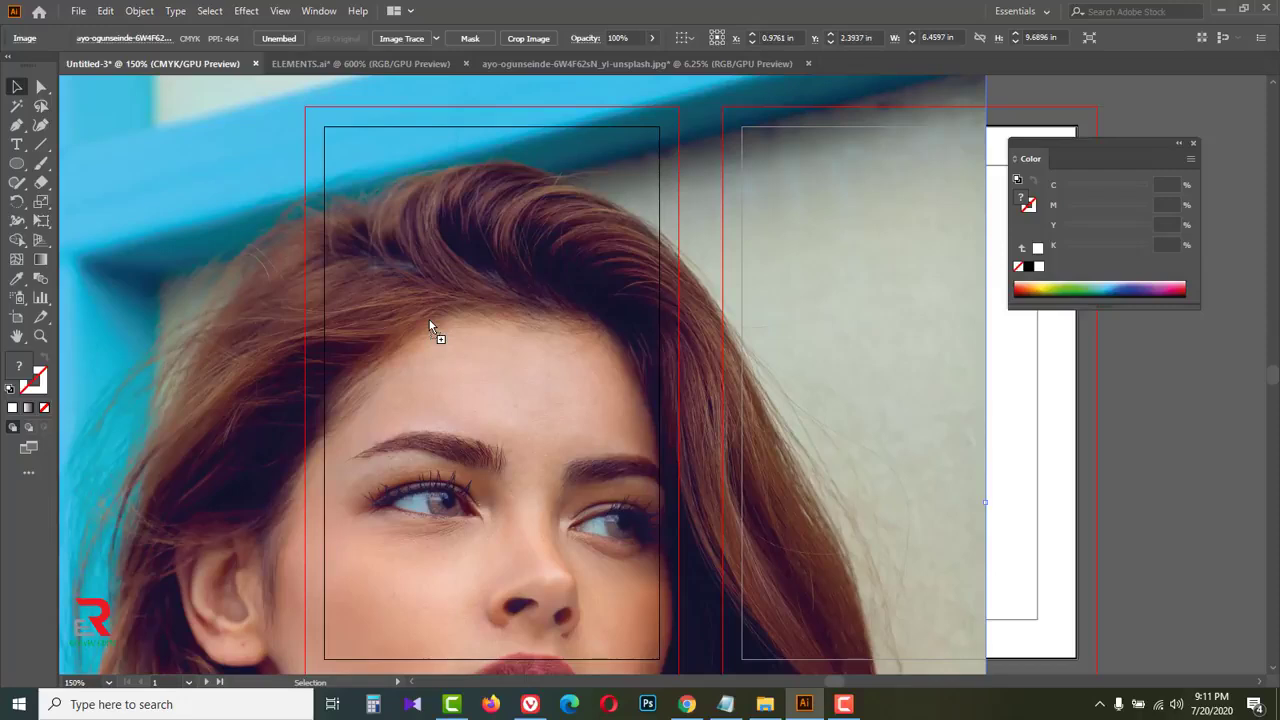
ctrl+alt+click(429, 319)
ctrl+alt+click(429, 319)
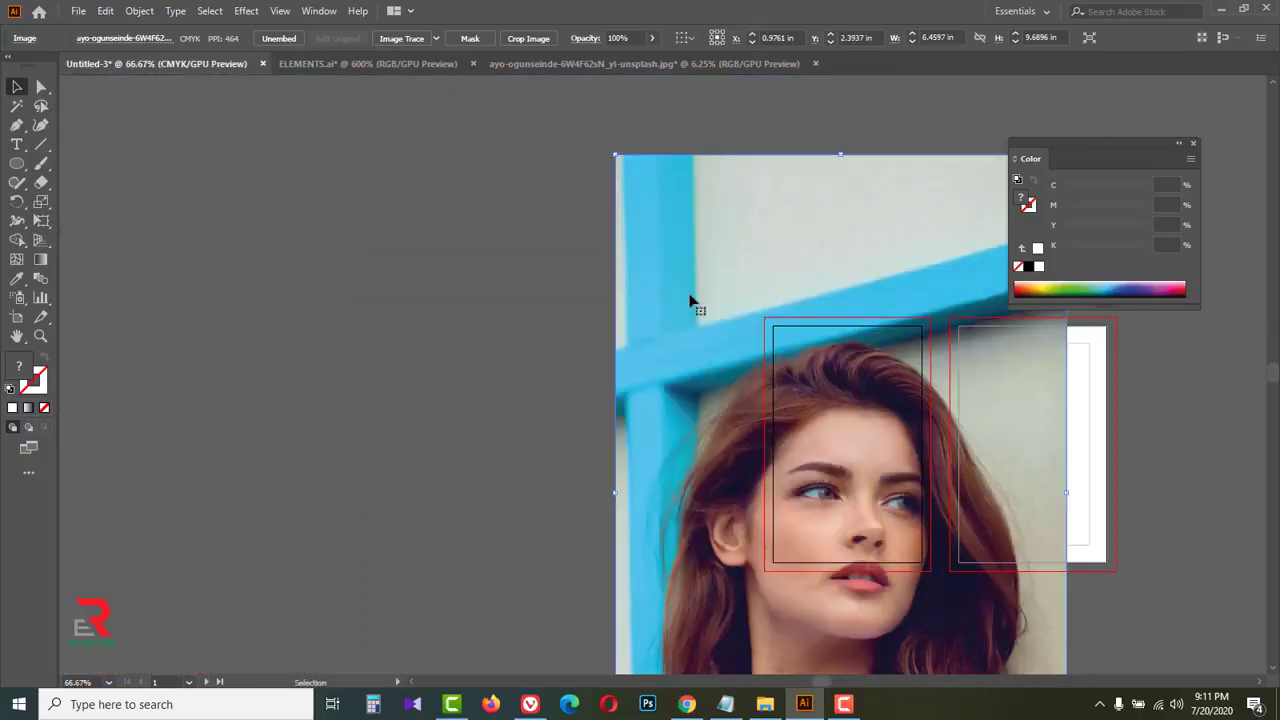
key(shift+alt)
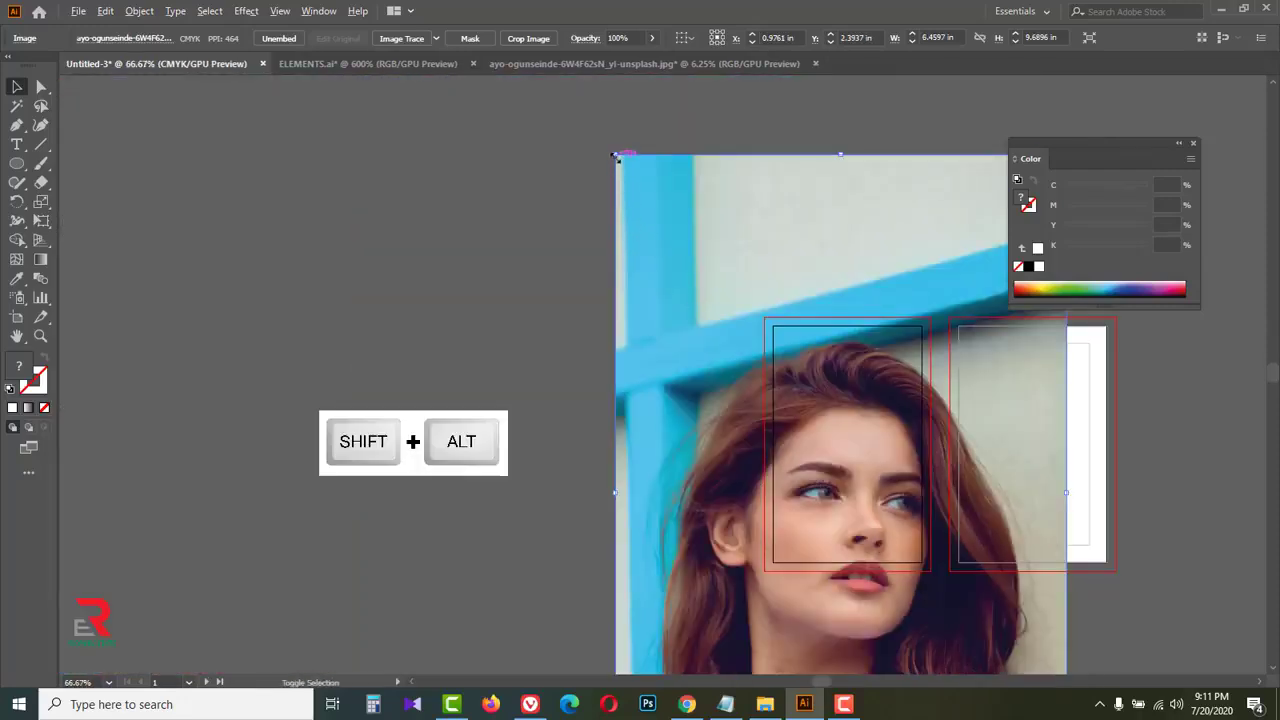
drag(616, 157, 861, 459)
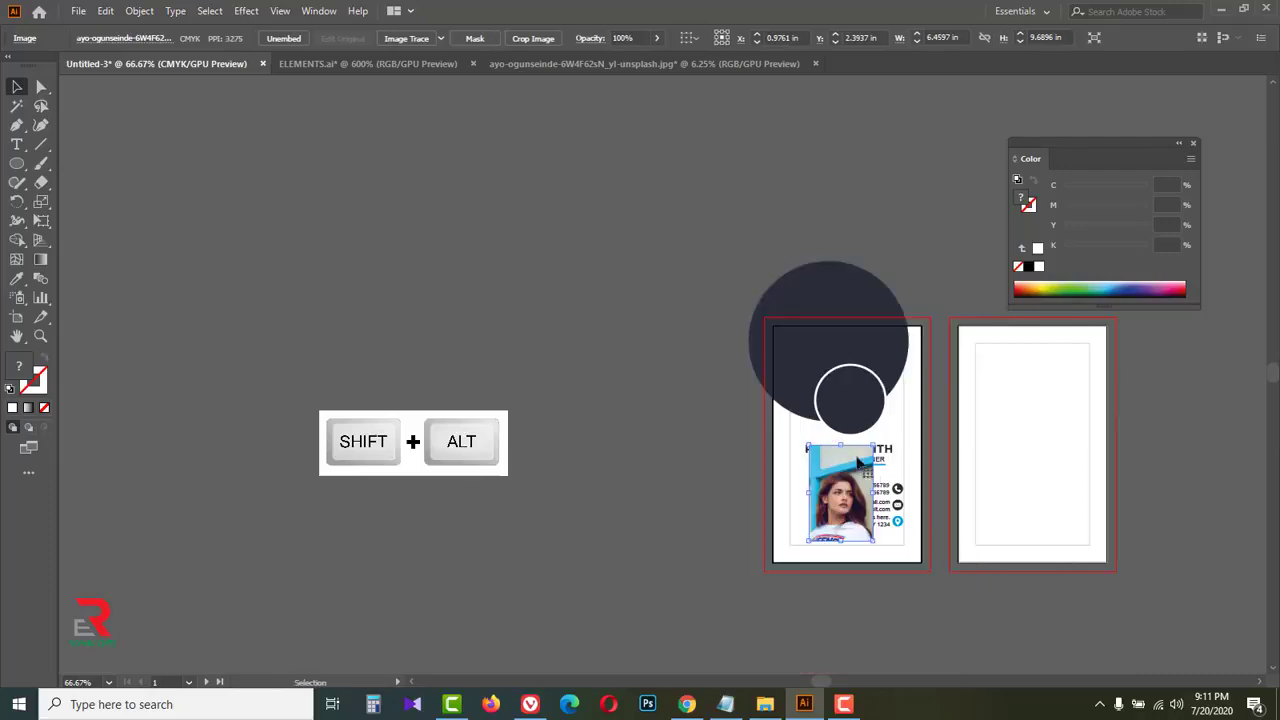
- Position the photo over the circle above the name, enlarging it to about 1.05 × 1.57 in
click(904, 402)
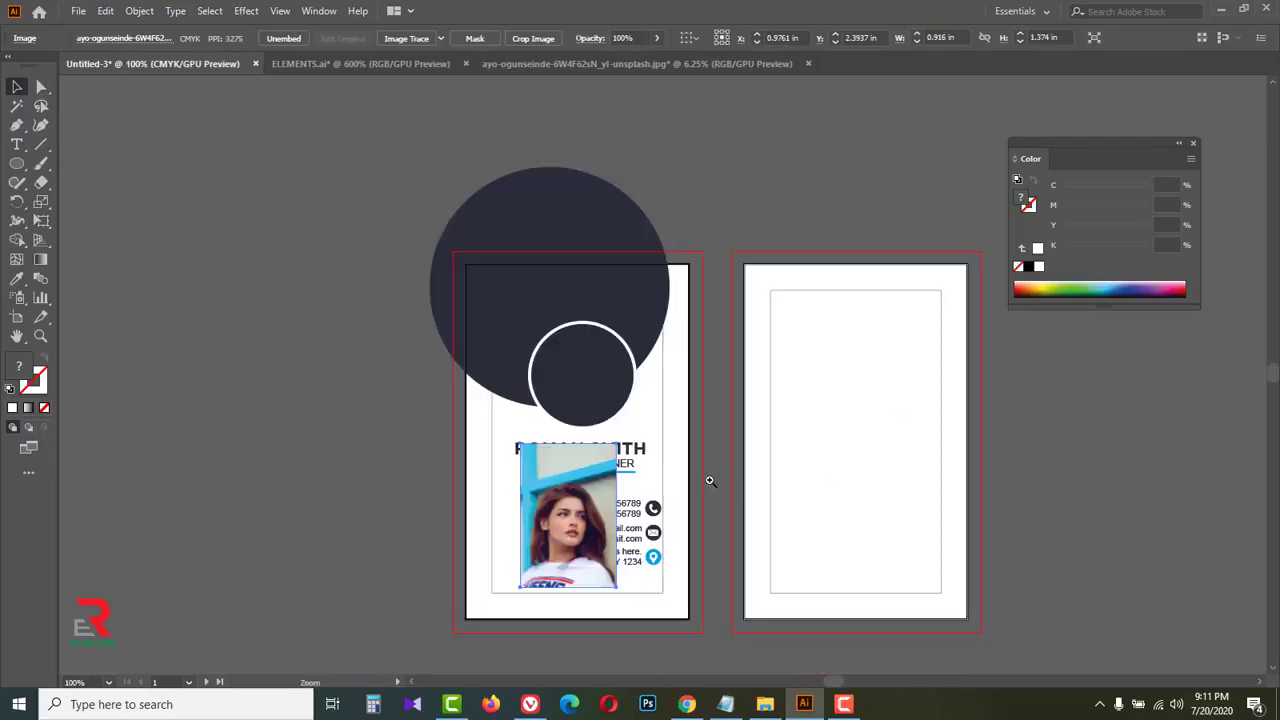
click(612, 404)
drag(618, 500, 618, 300)
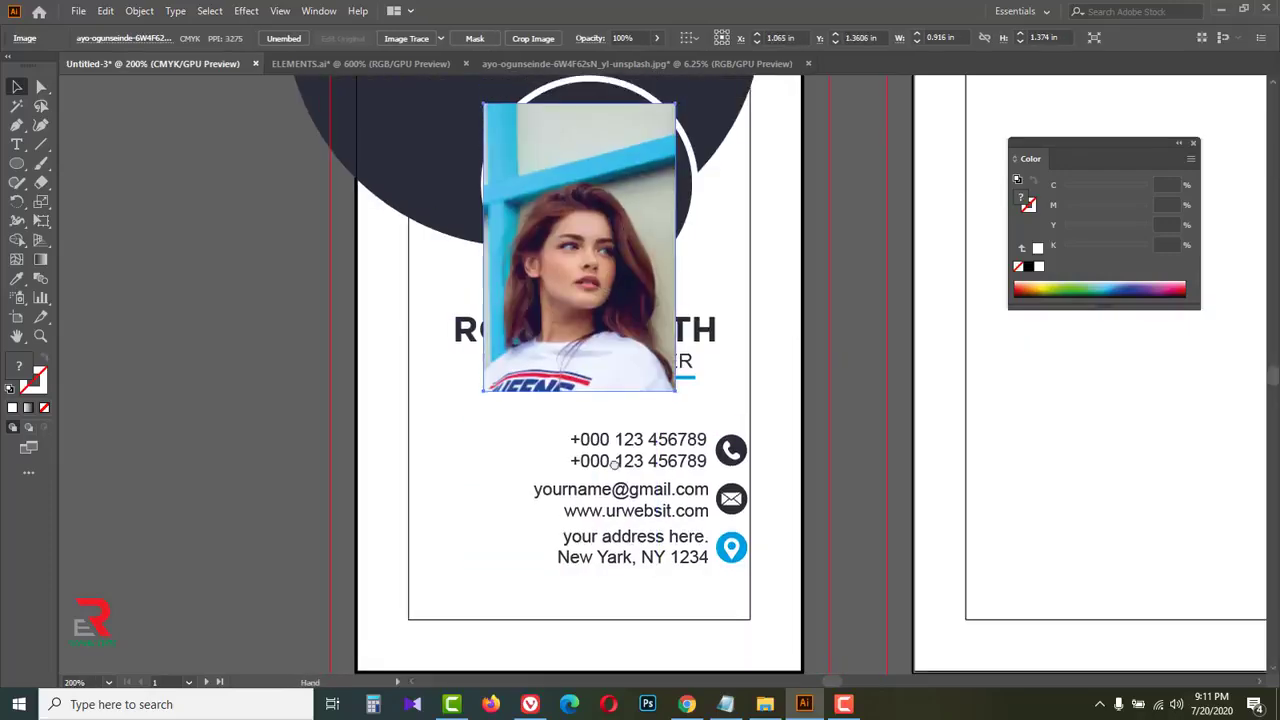
drag(613, 463, 625, 703)
mouse_move(628, 527)
mouse_down()
mouse_move(620, 455)
mouse_move(672, 450)
mouse_up()
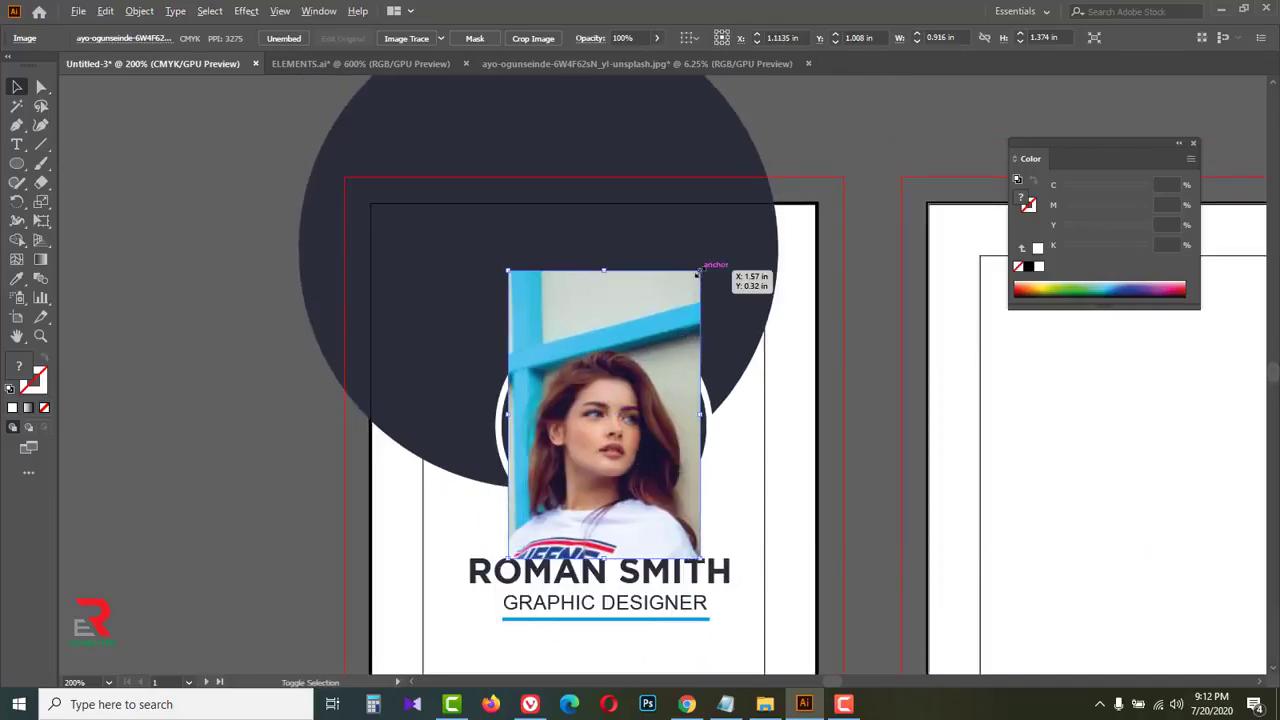
drag(698, 271, 714, 251)
- Use Outline view to select the small circle hidden behind the photo and bring it to front
click(263, 462)
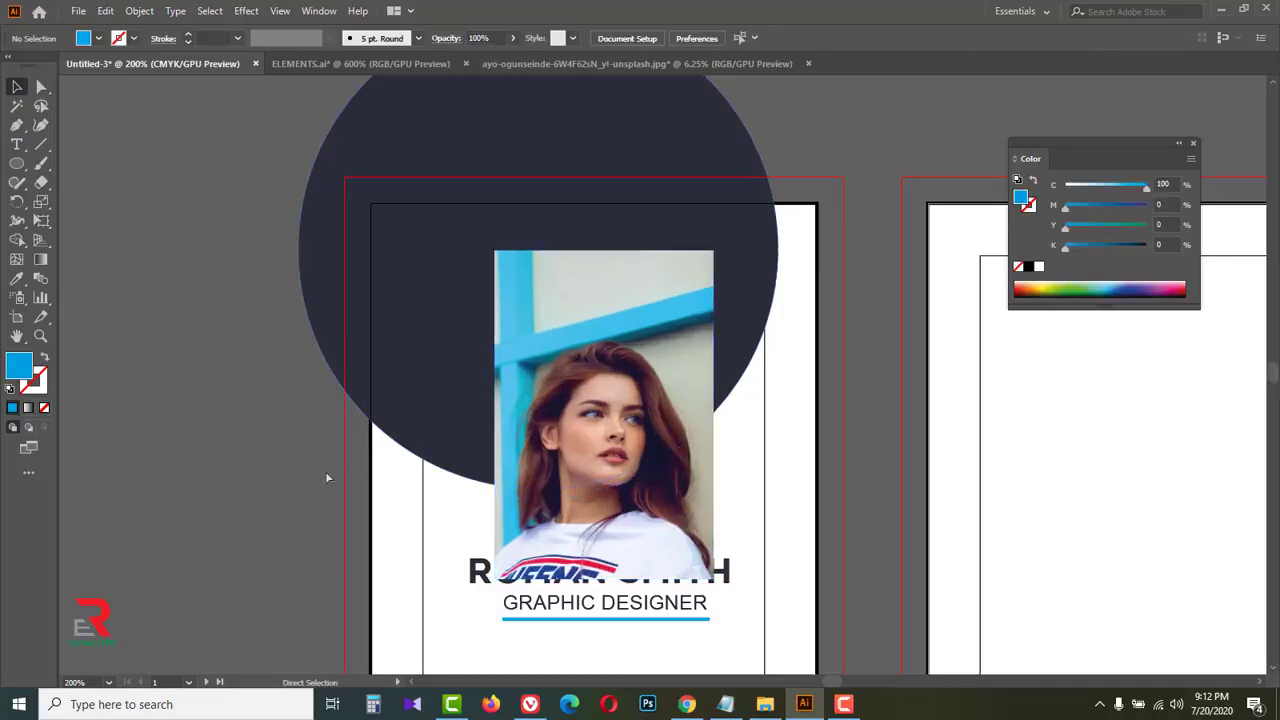
key(ctrl+y)
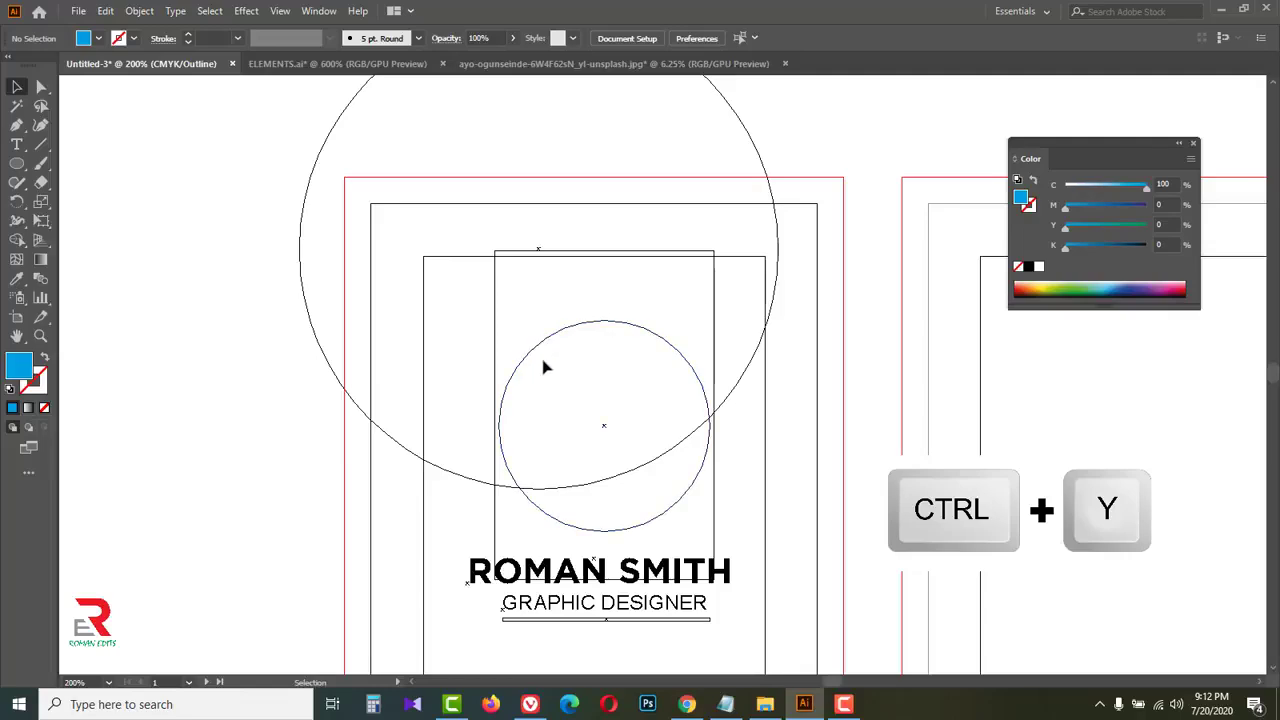
click(538, 350)
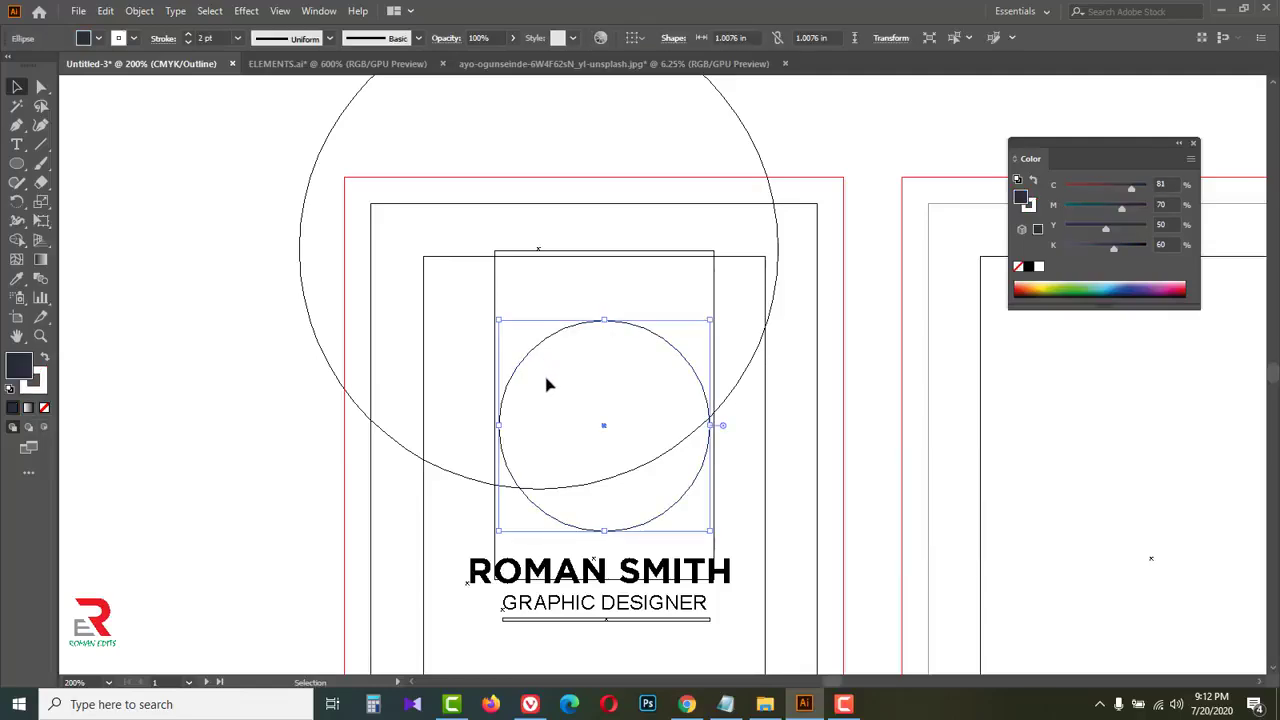
key(ctrl+y)
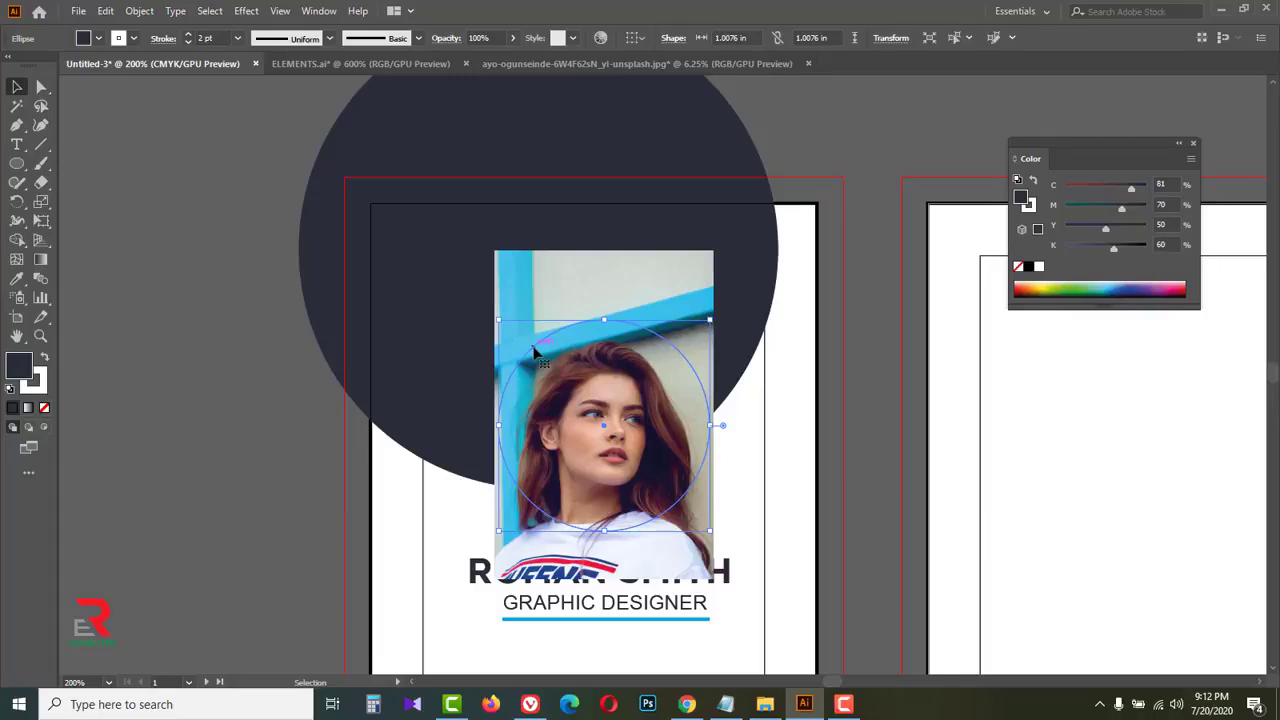
right_click(540, 369)
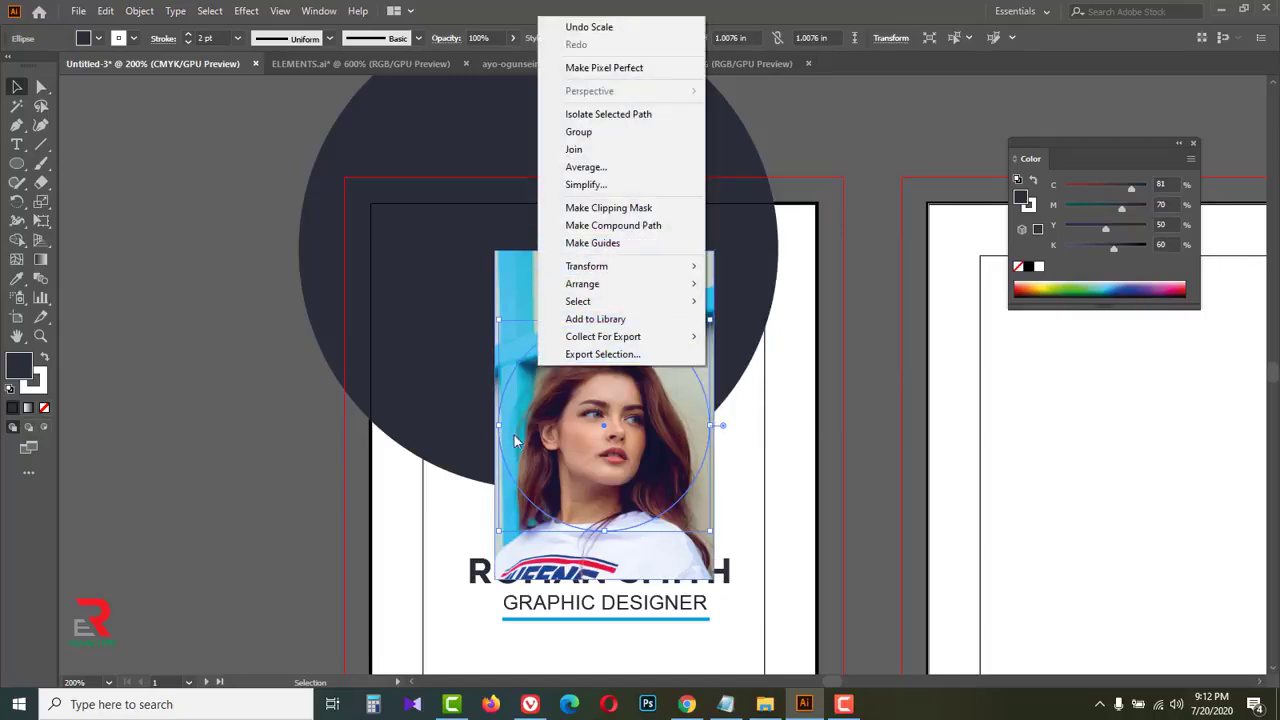
mouse_move(600, 284)
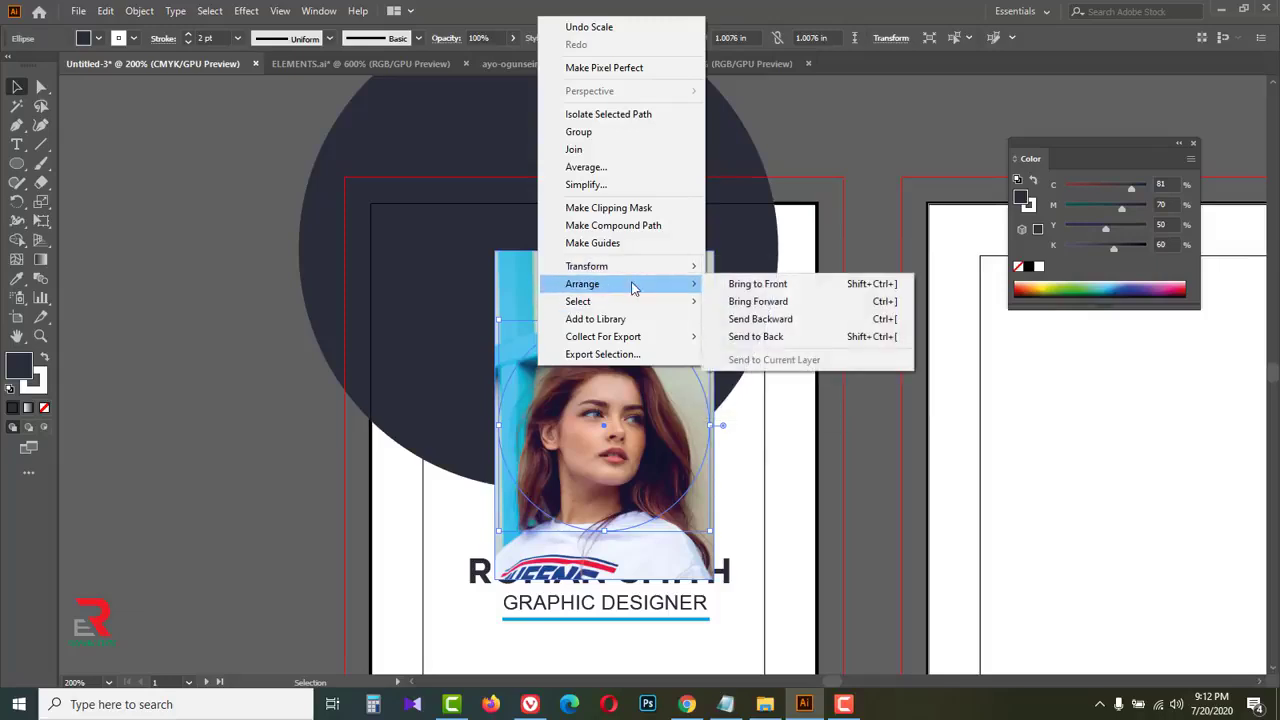
click(781, 289)
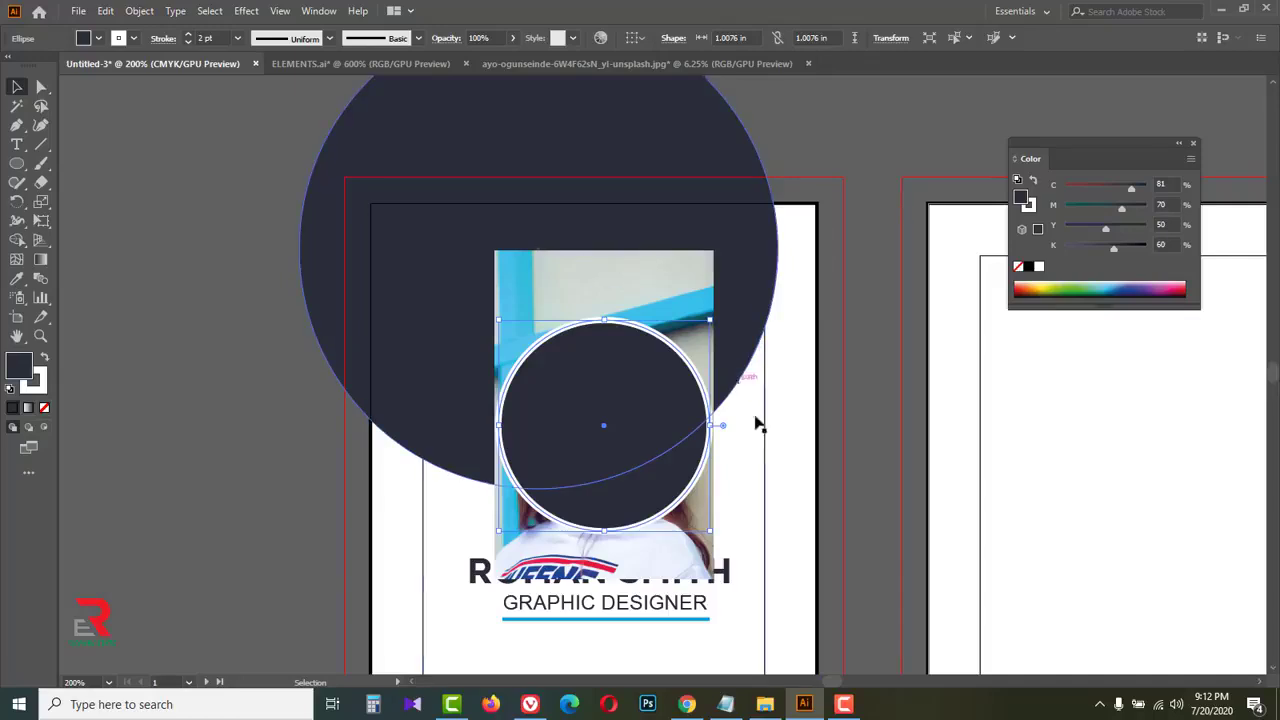
key(shift)
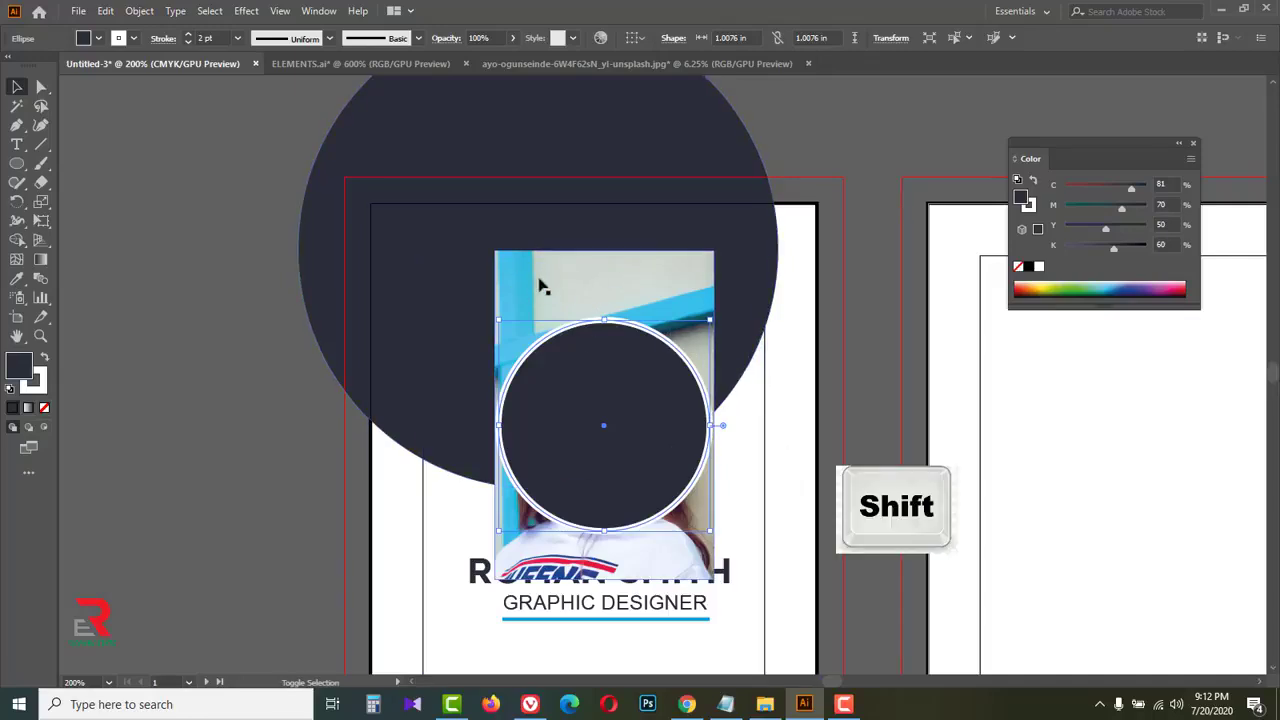
- Clip the photo to the small circle with Make Clipping Mask and set a white stroke
shift+click(524, 288)
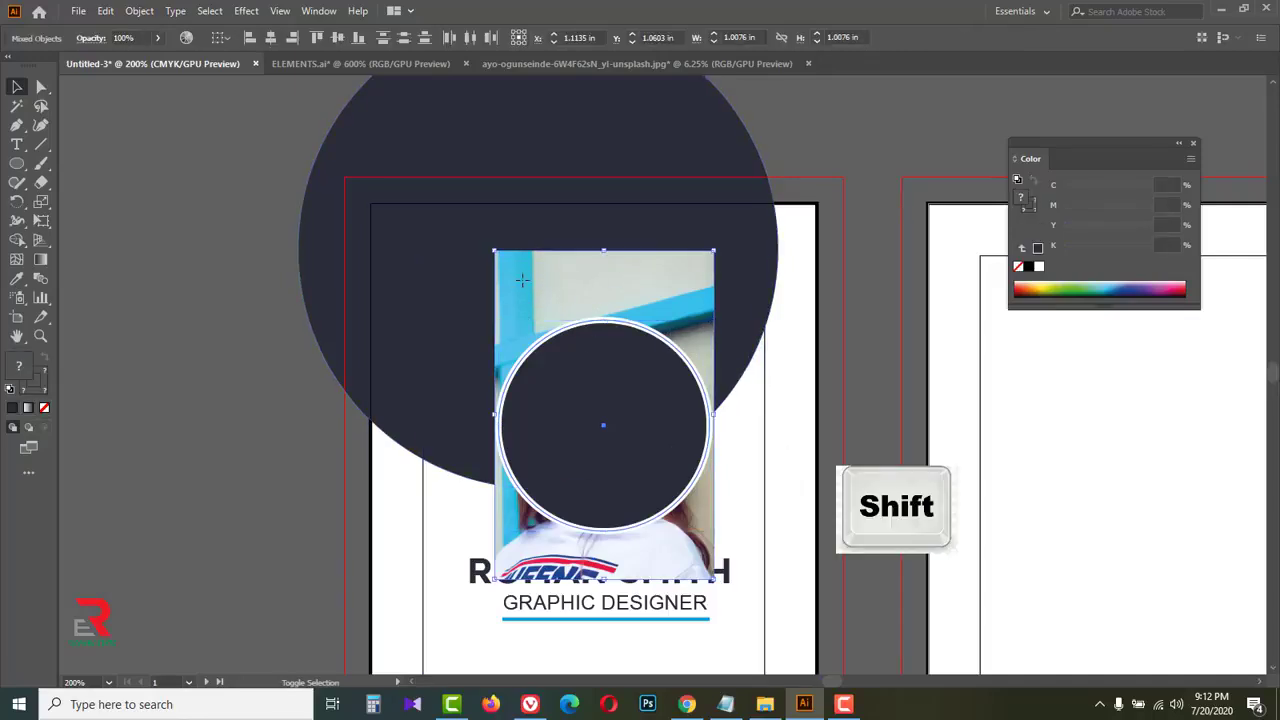
right_click(551, 398)
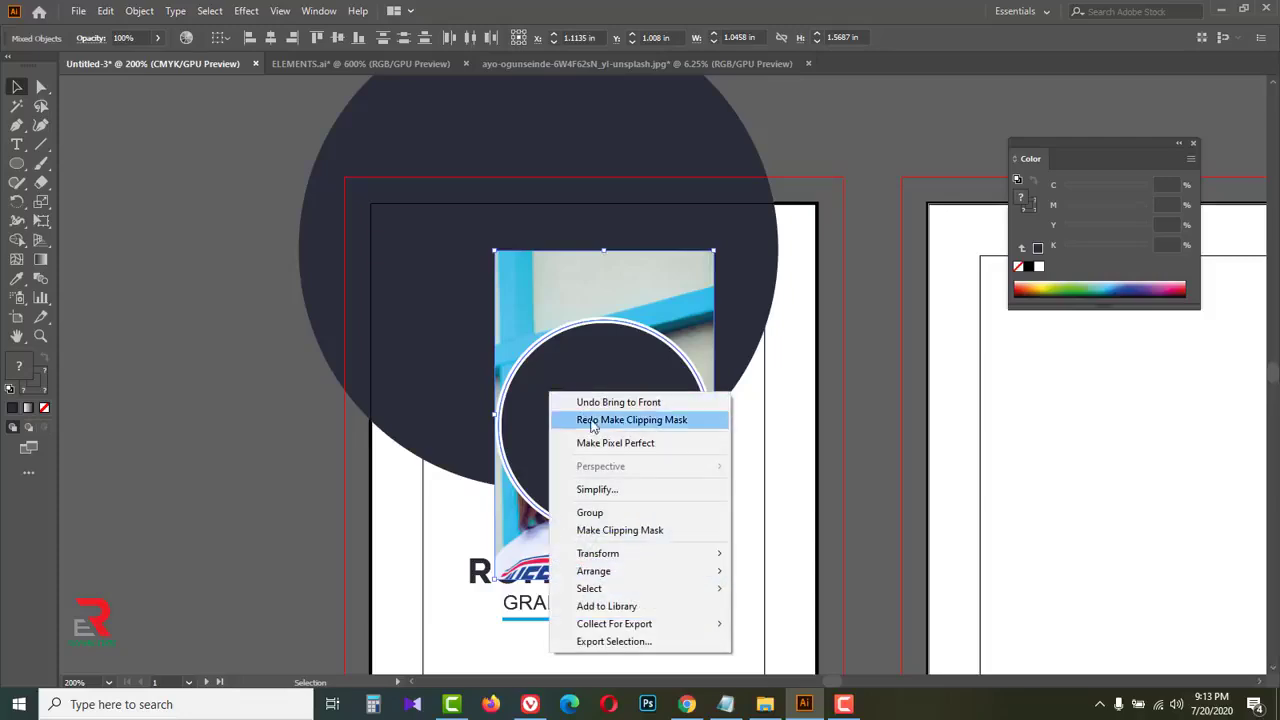
click(643, 538)
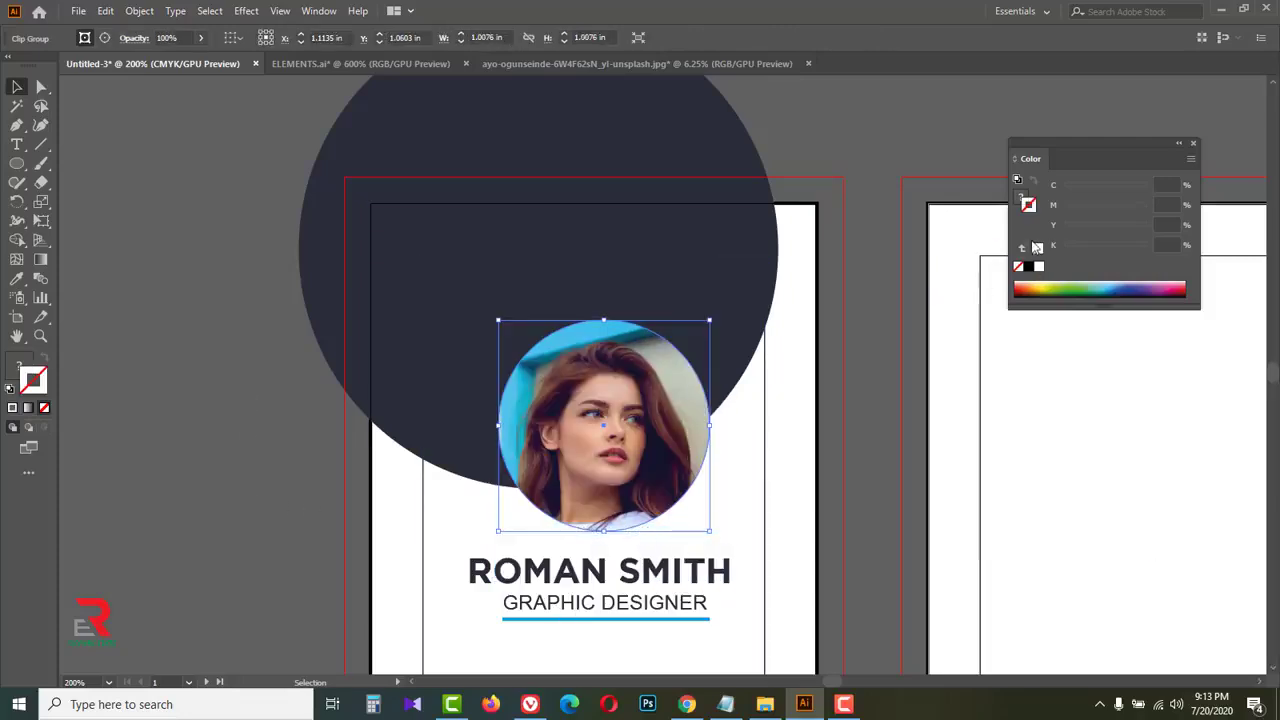
click(1037, 249)
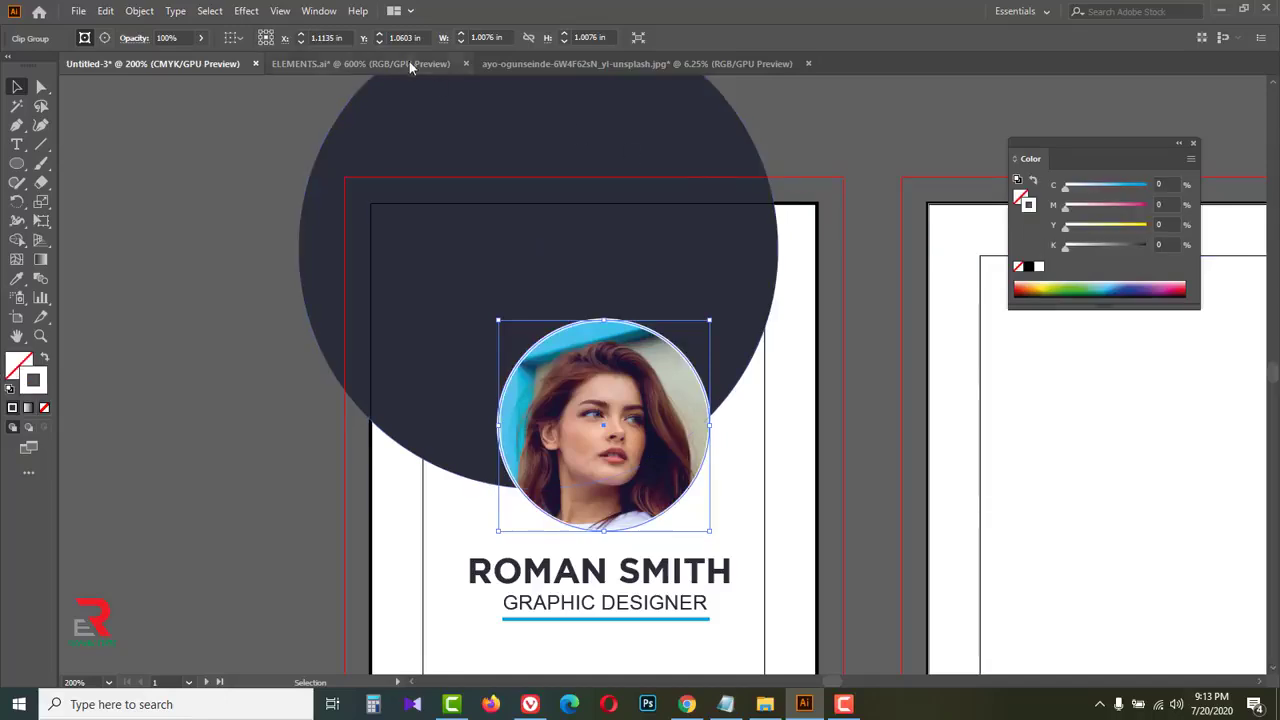
- Set the round photo's white outline to 2 pt in the Stroke panel
click(318, 11)
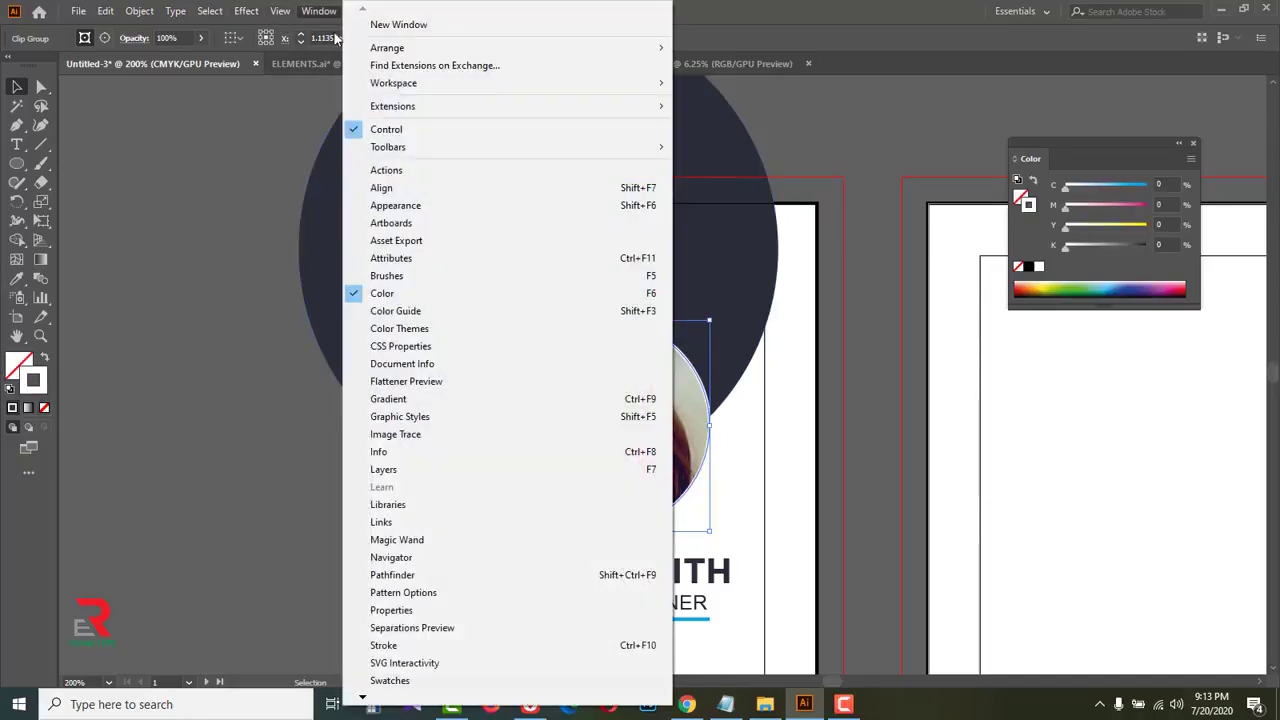
click(385, 645)
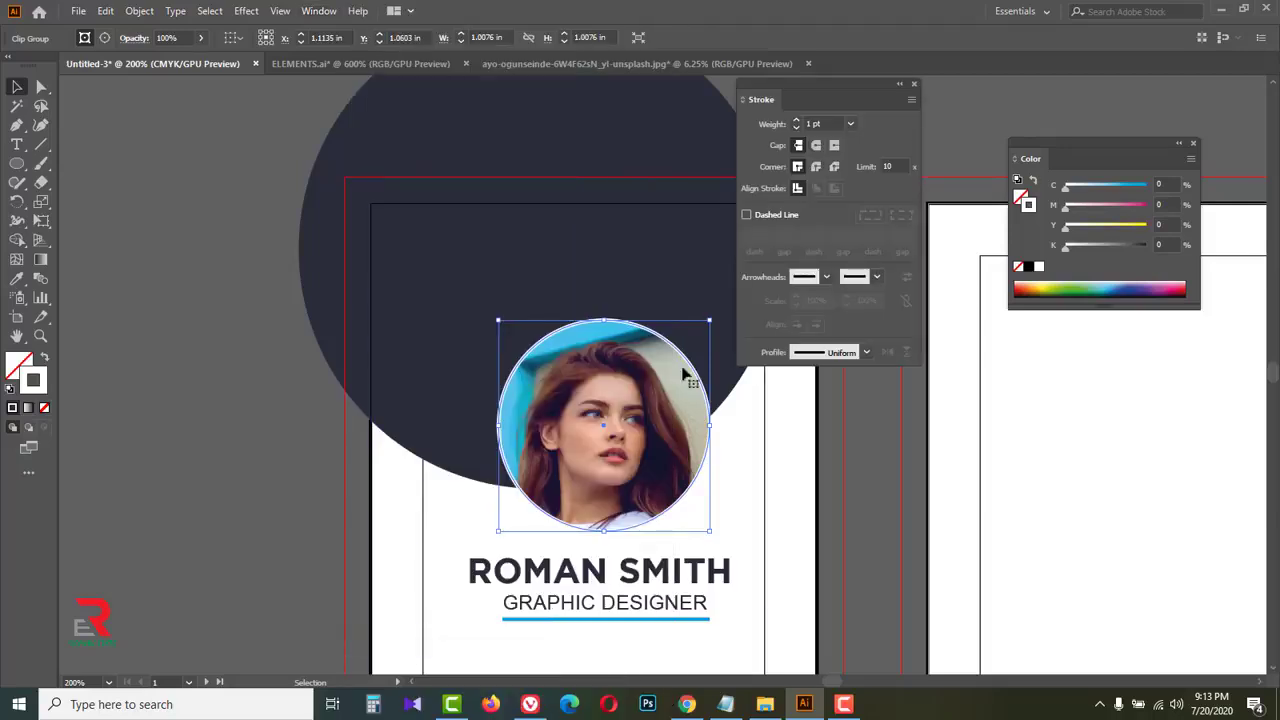
click(797, 121)
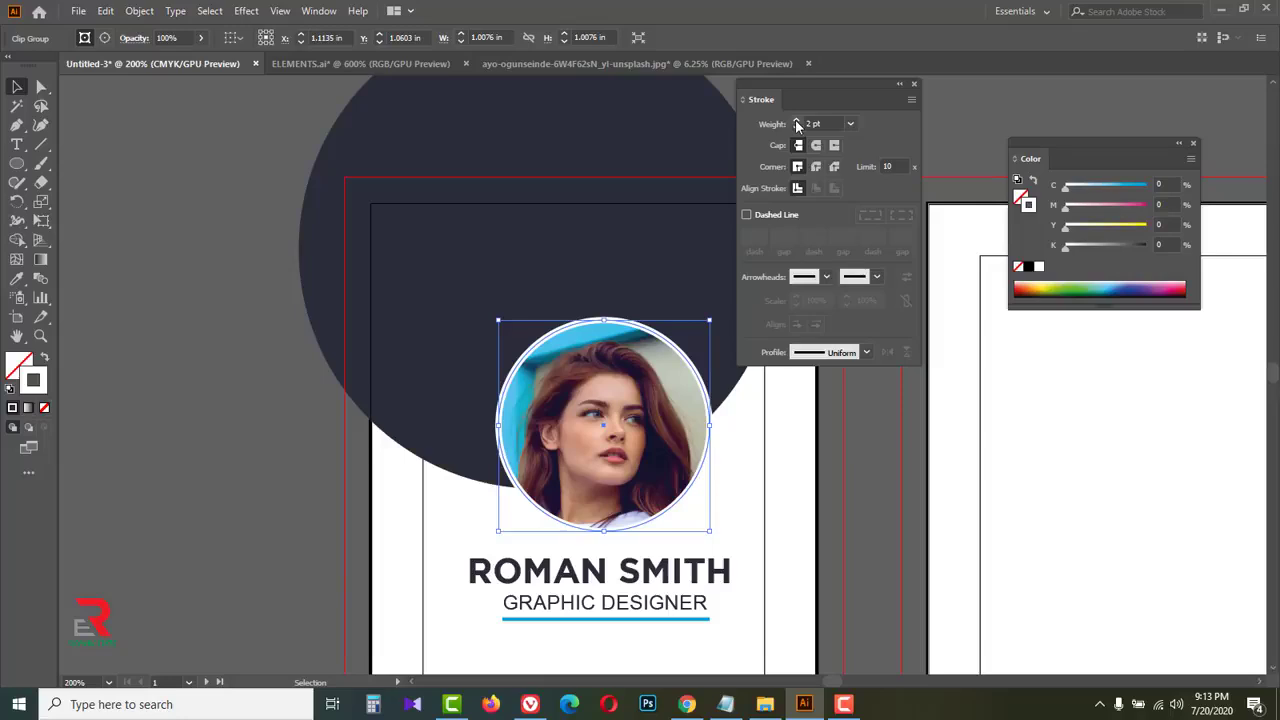
click(914, 84)
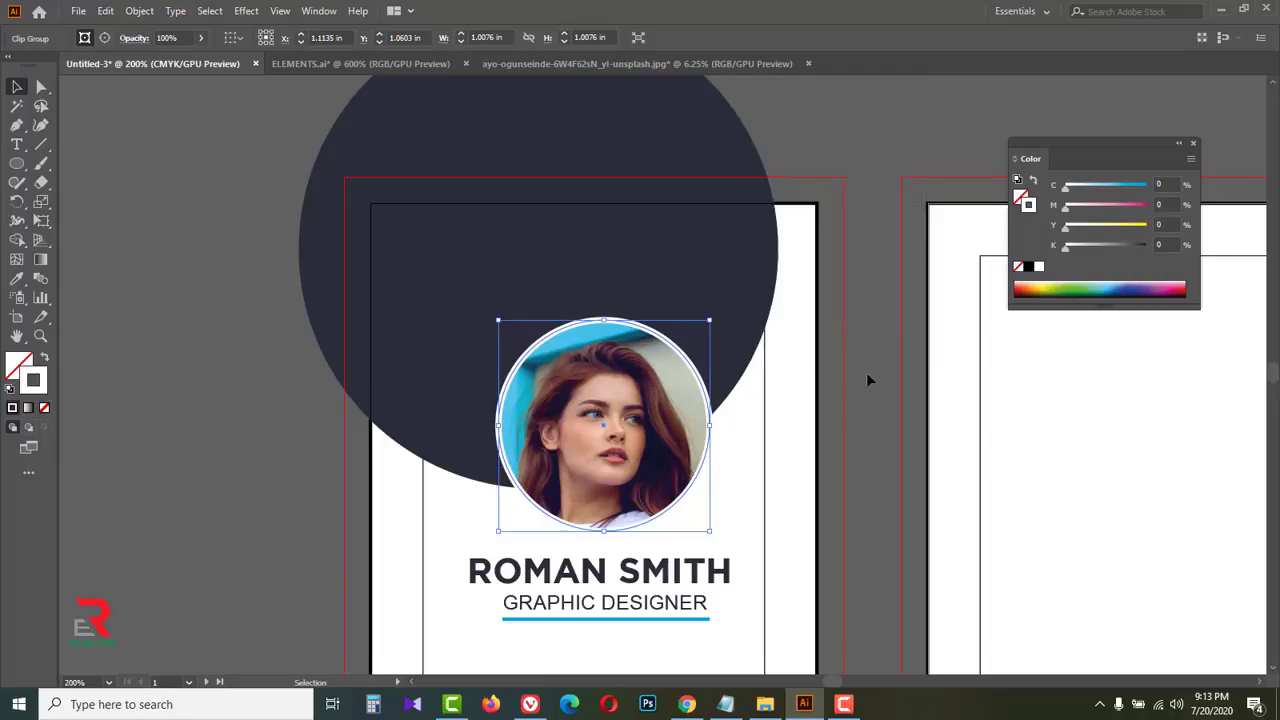
click(868, 380)
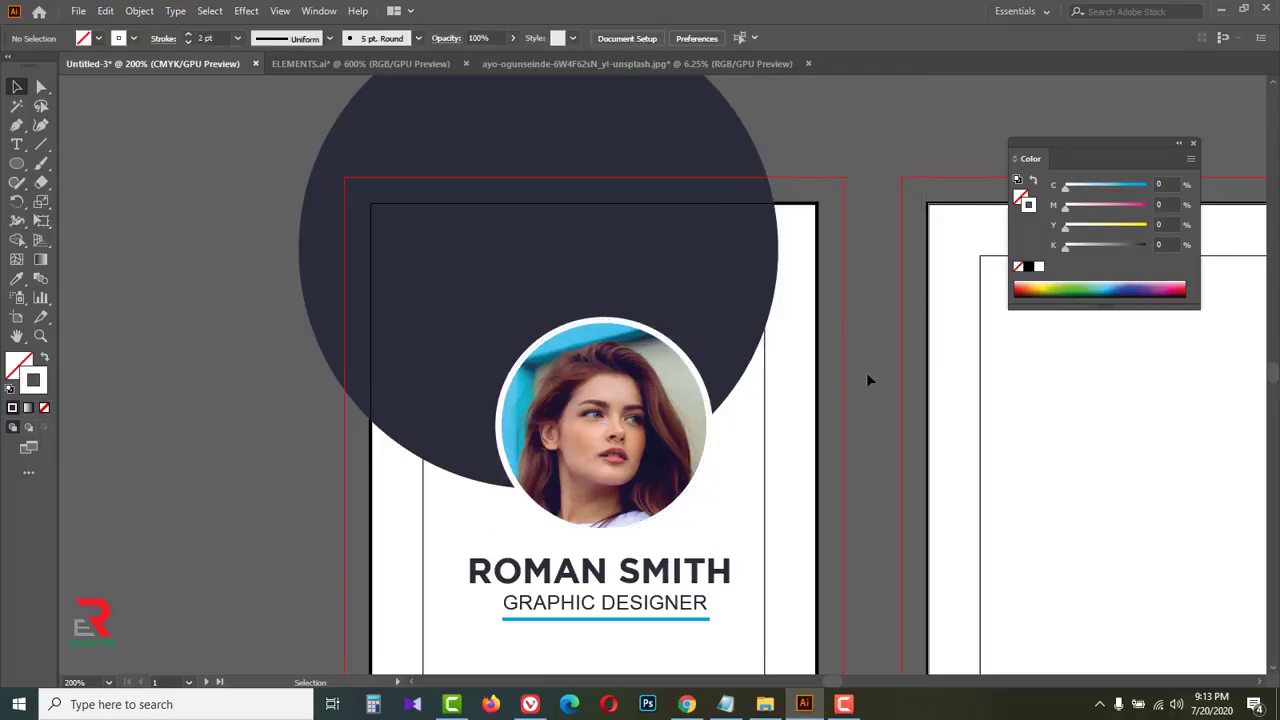
- Zoom out and pan so both front and back cards are fully in view
alt+click(670, 418)
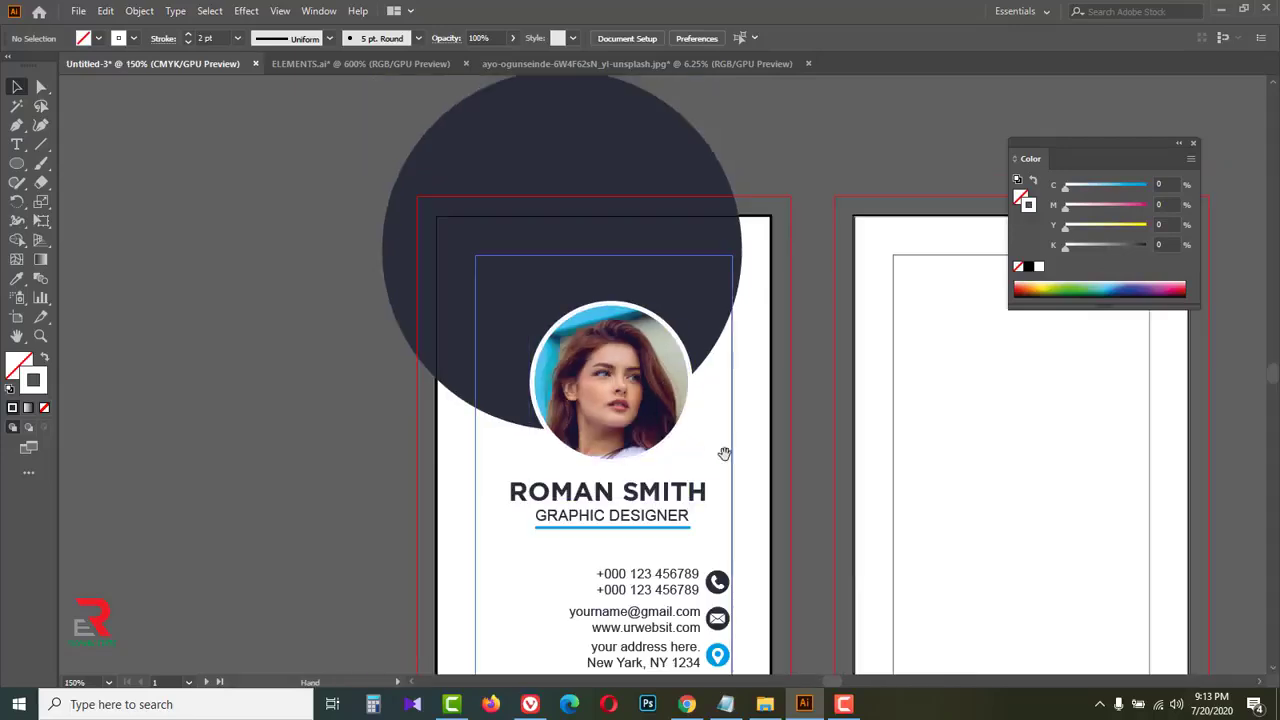
drag(723, 451, 616, 421)
alt+click(291, 366)
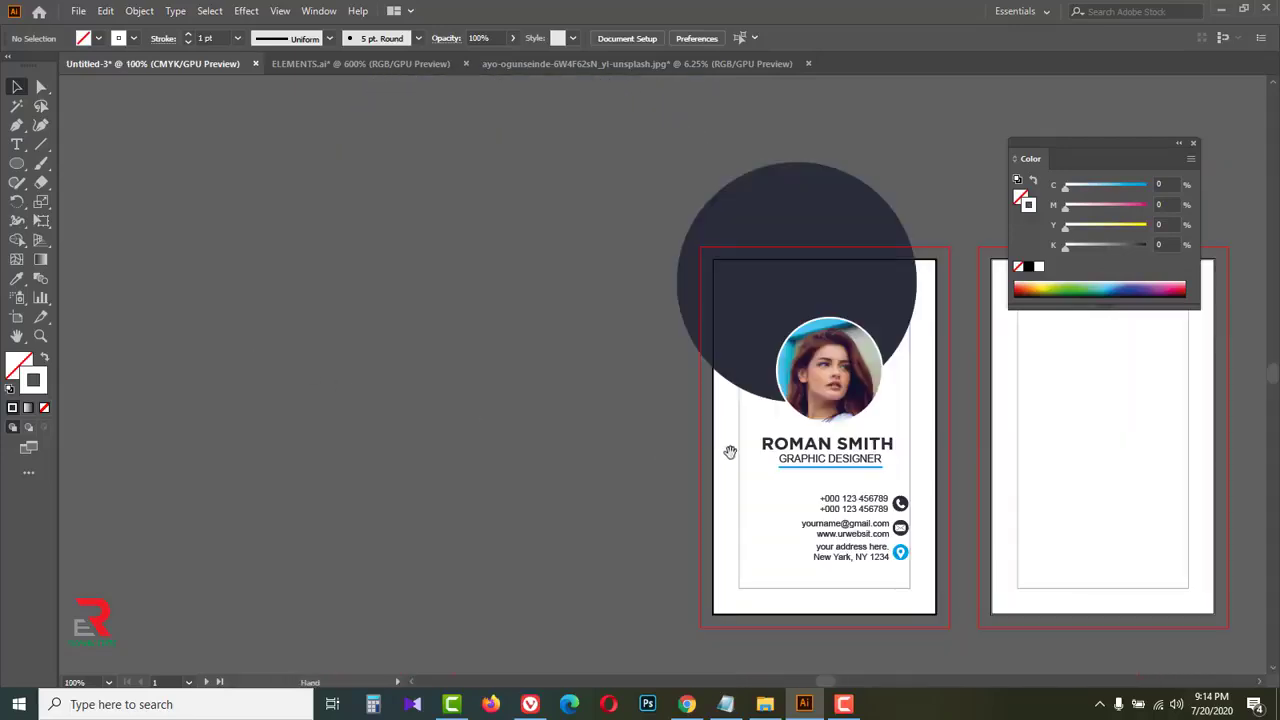
drag(626, 483, 516, 479)
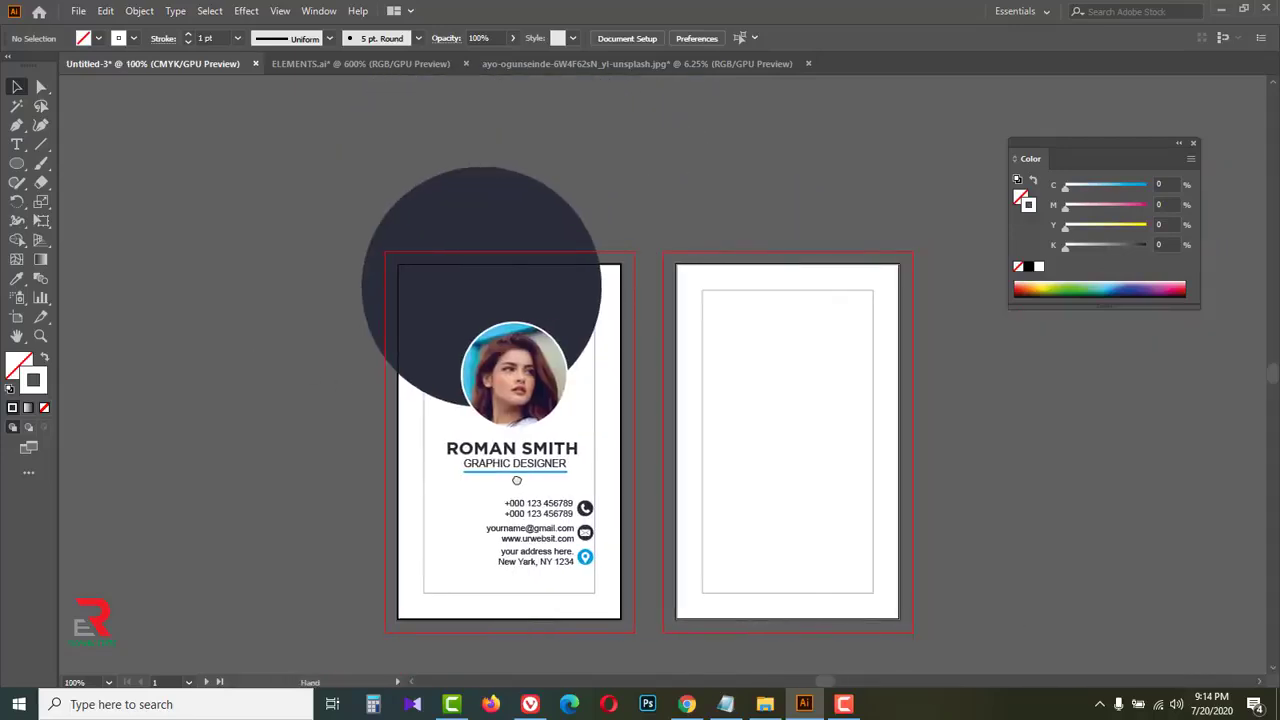
- Bring the front card rectangle to front and clip the navy circle to its edges
click(380, 435)
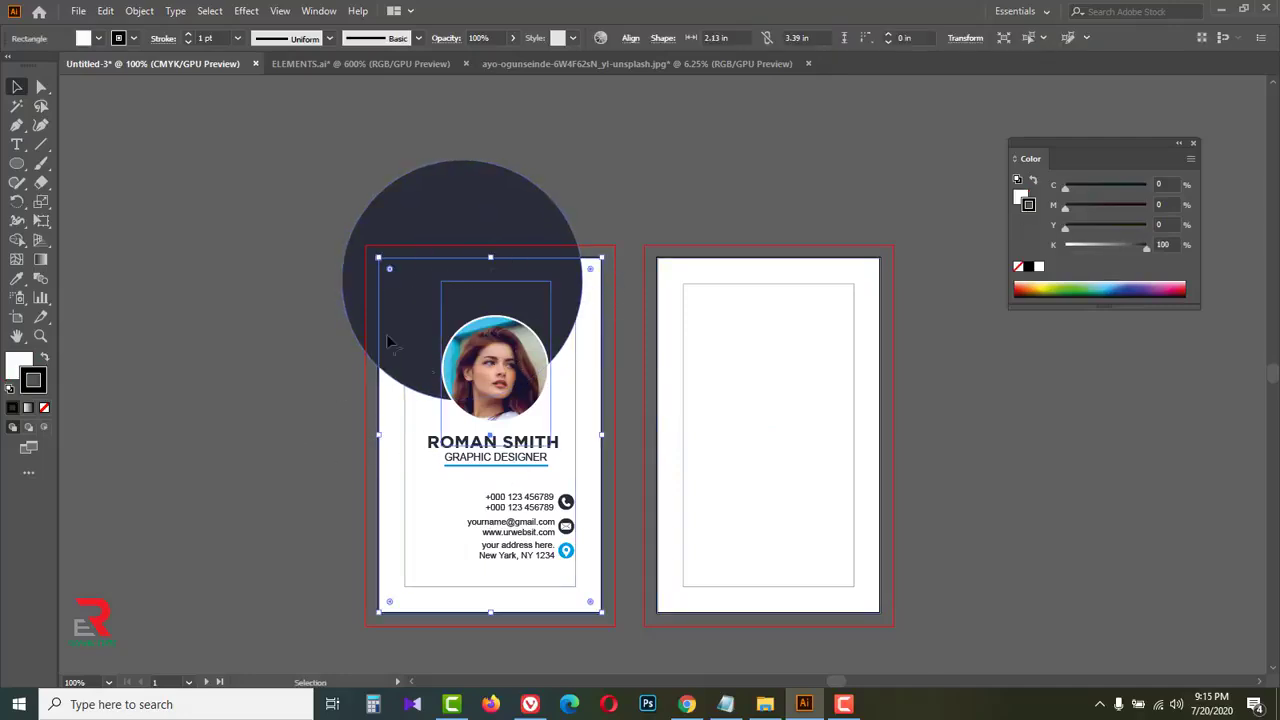
right_click(385, 385)
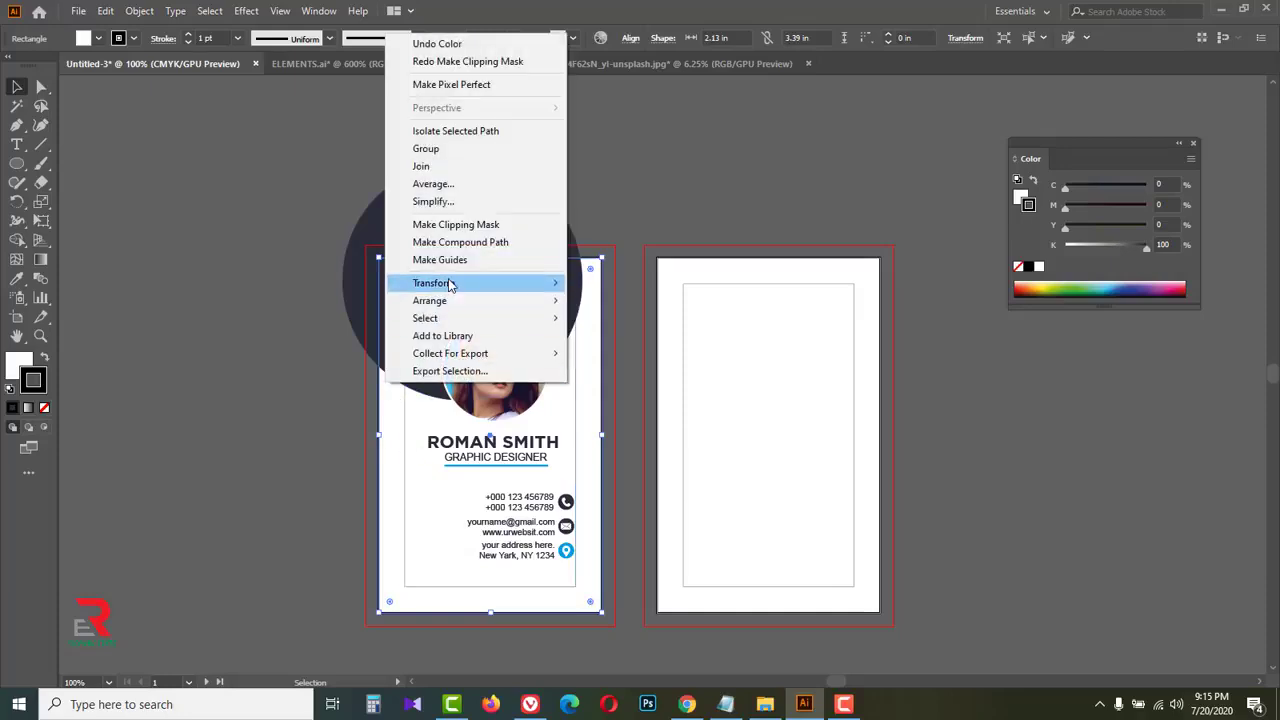
mouse_move(430, 301)
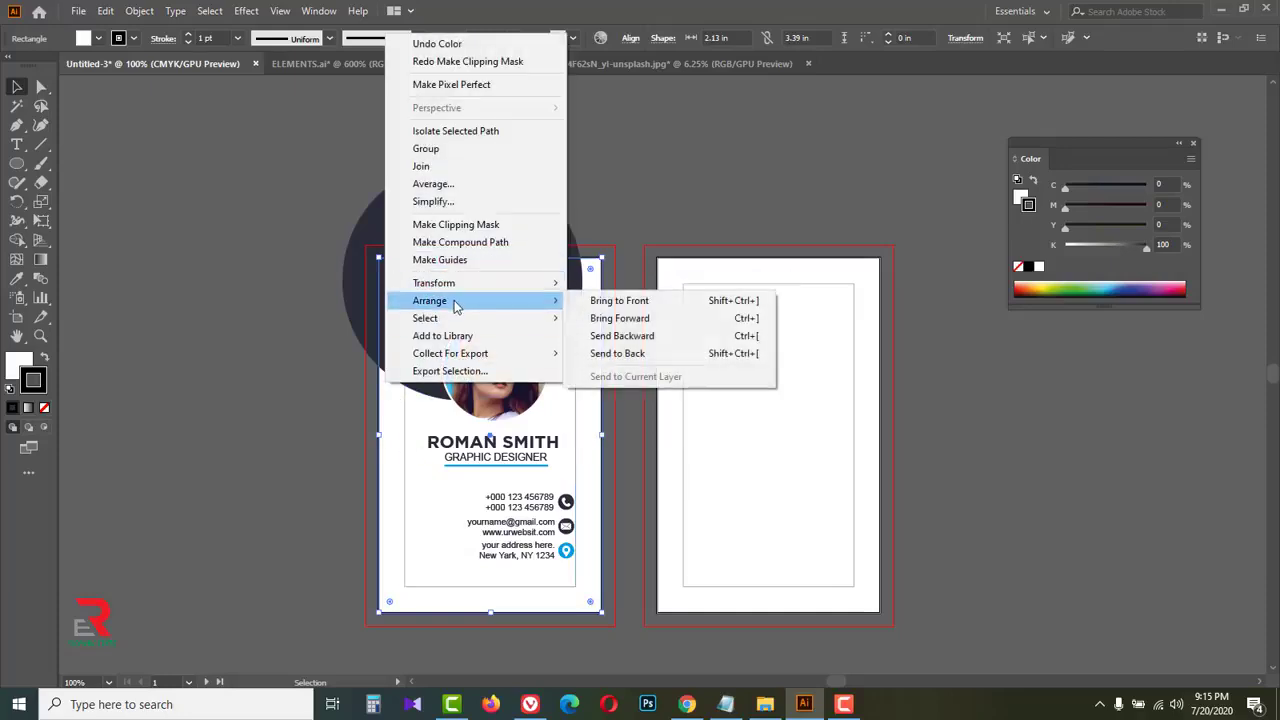
click(604, 301)
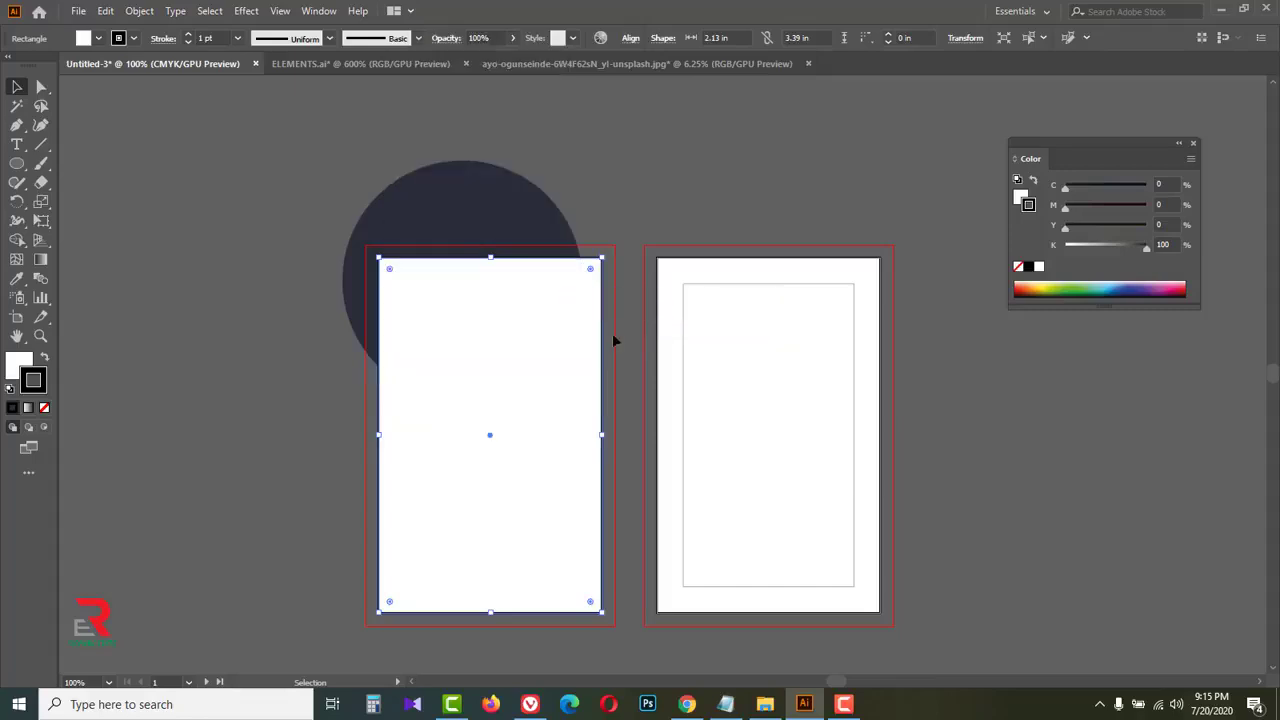
shift+click(407, 228)
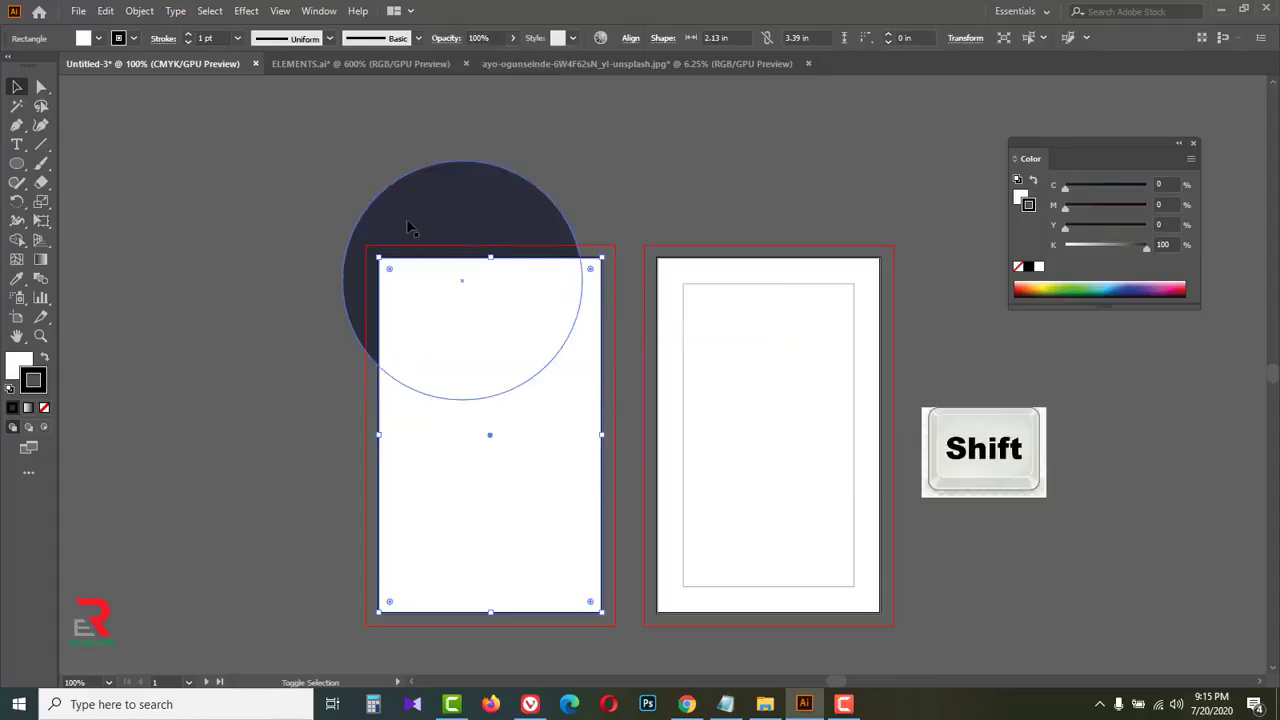
shift+click(414, 210)
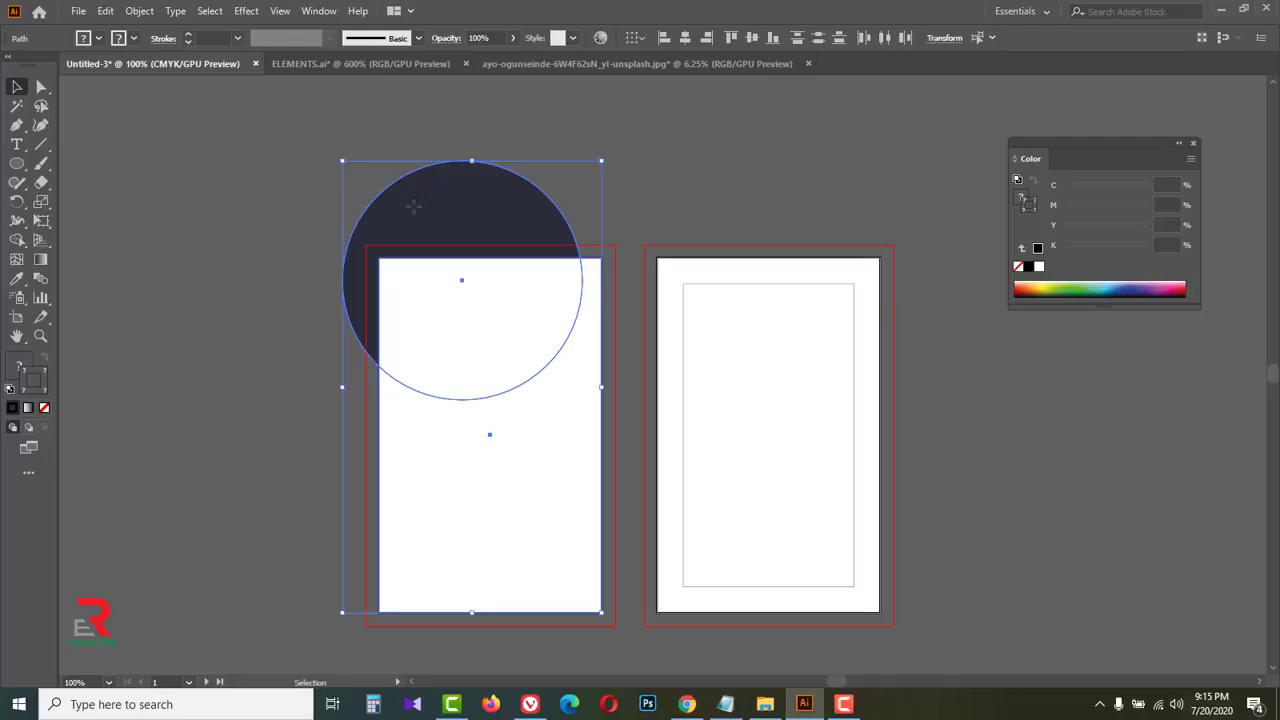
right_click(415, 210)
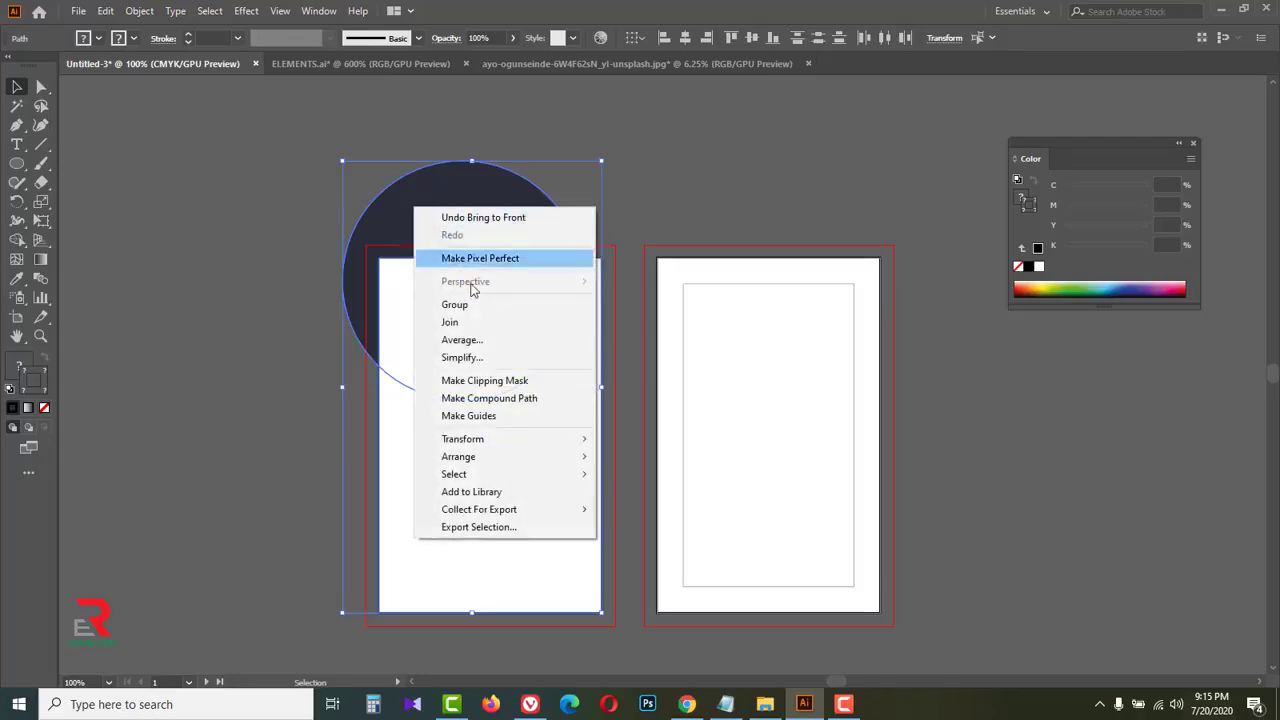
click(484, 380)
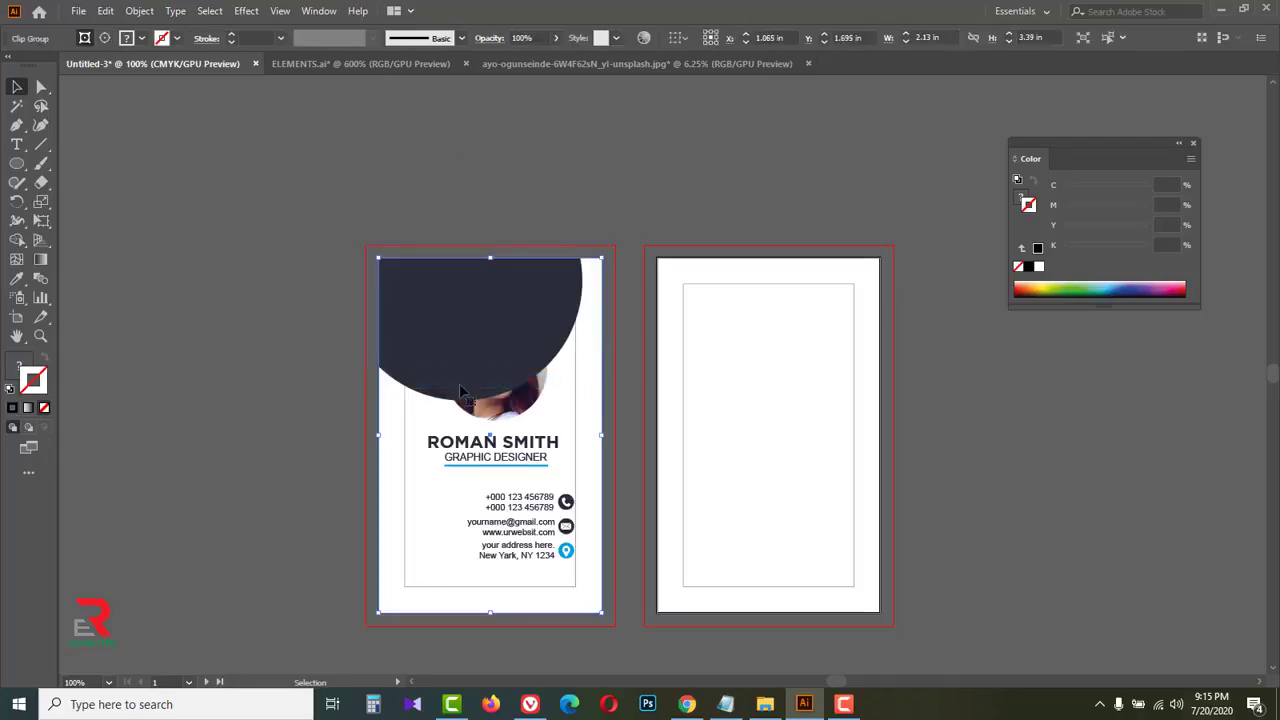
click(281, 384)
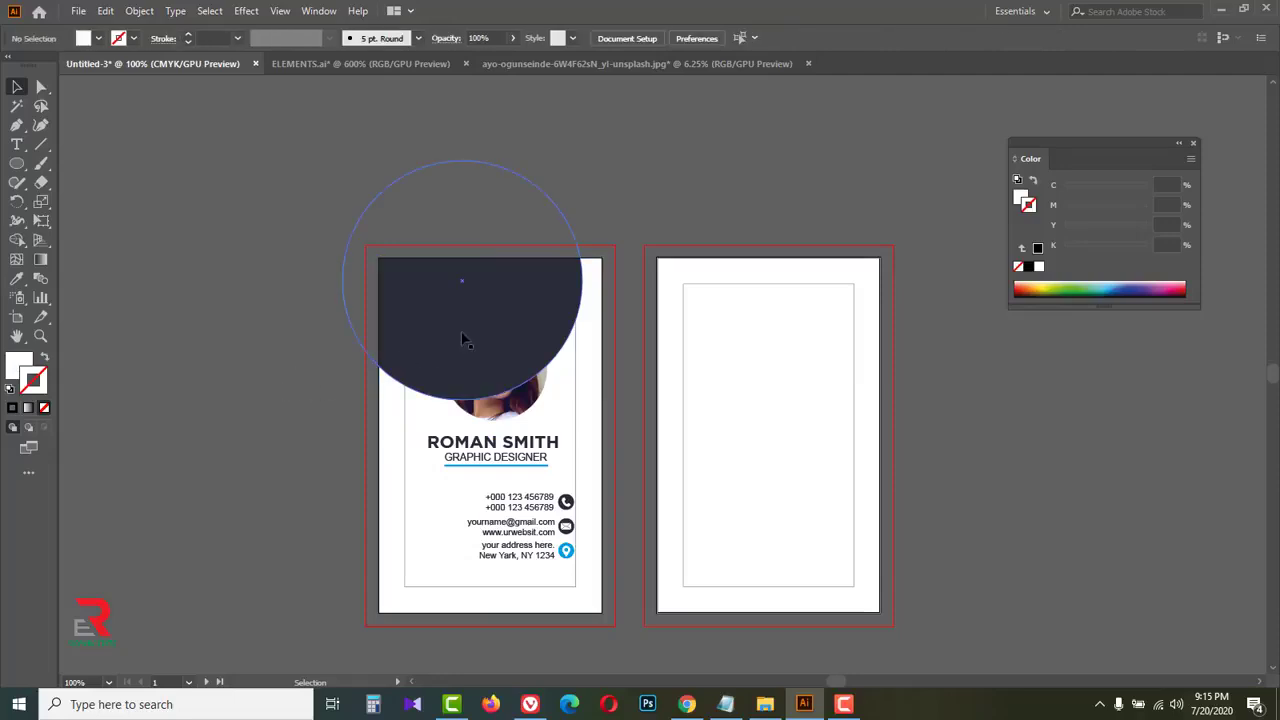
- Bring the round photo in front of the navy circle
click(536, 398)
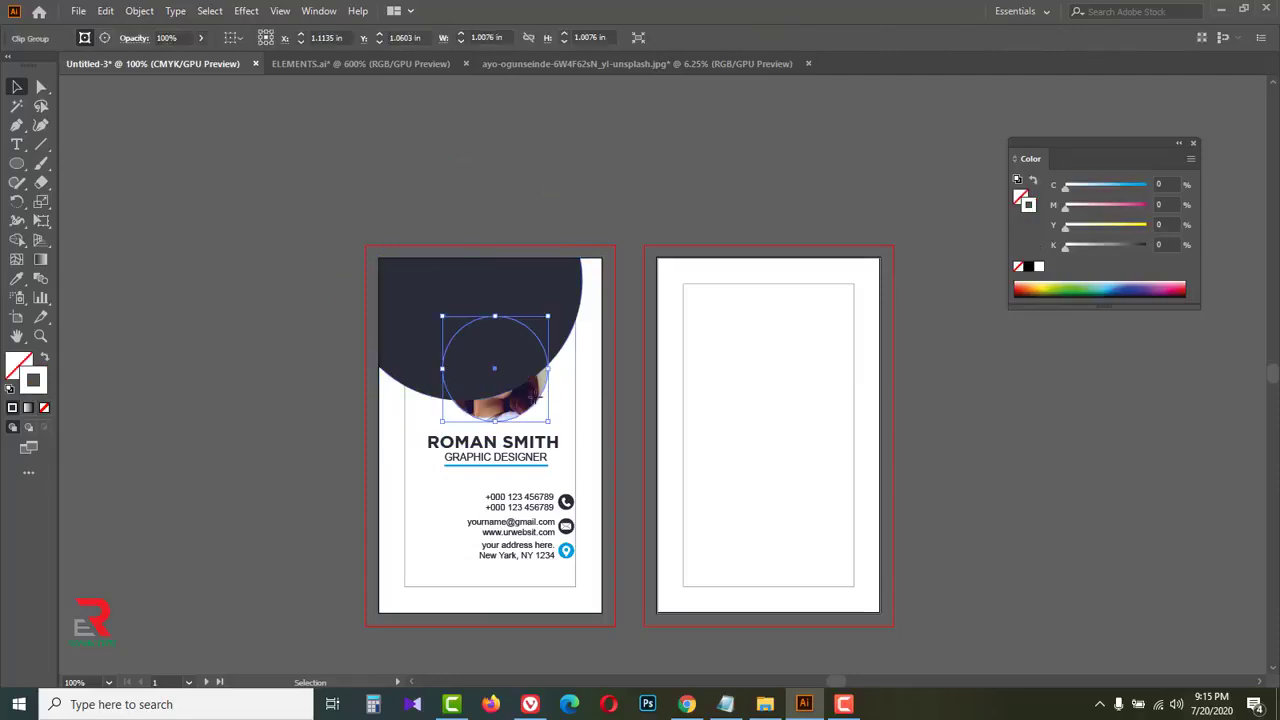
right_click(536, 397)
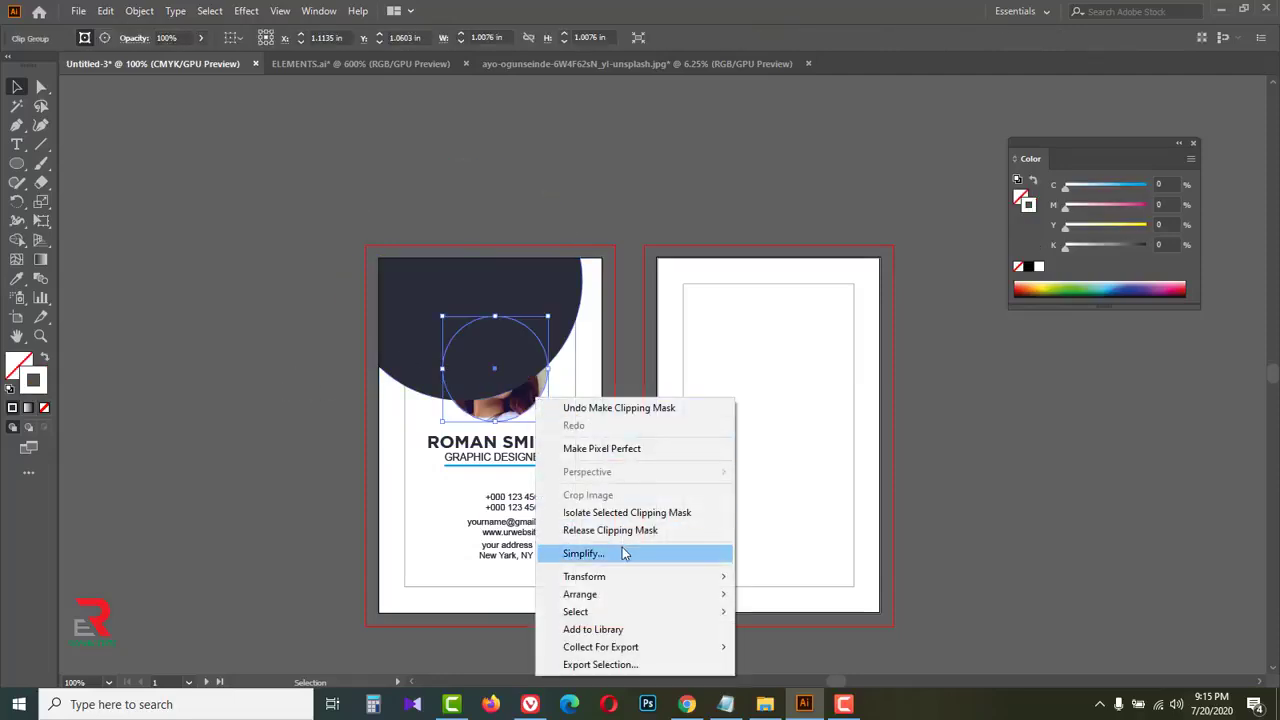
mouse_move(580, 594)
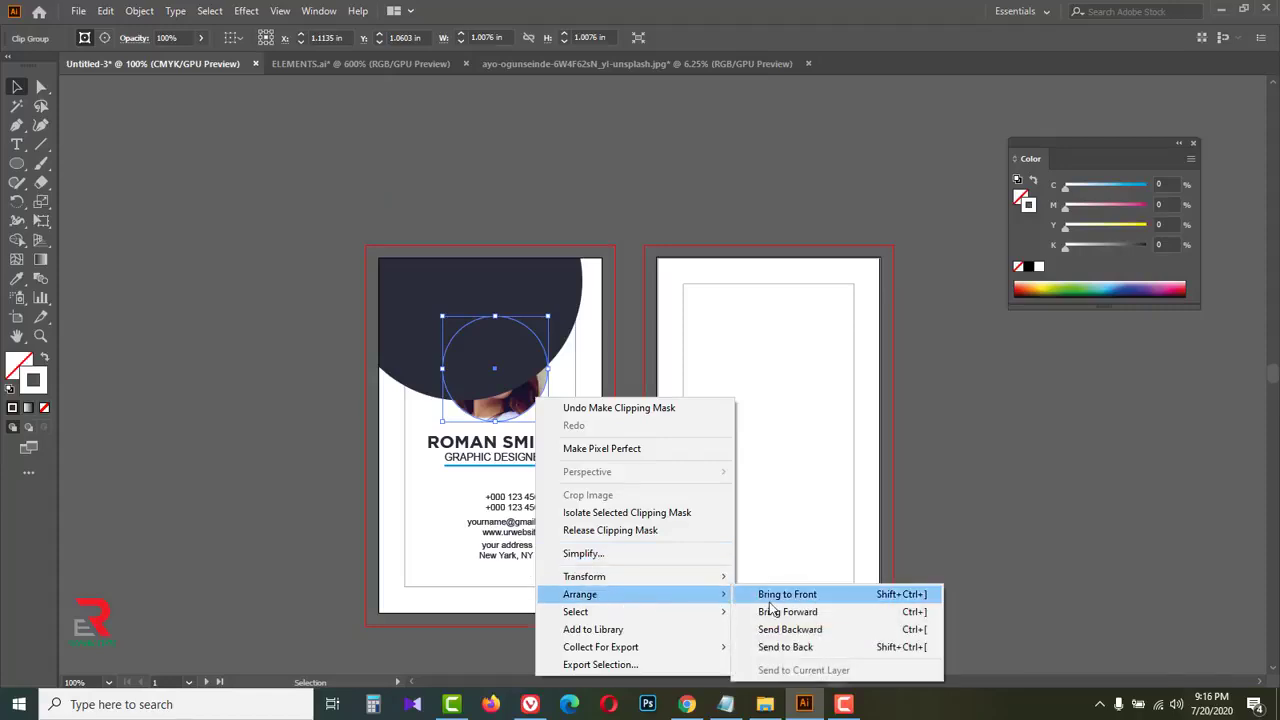
click(780, 596)
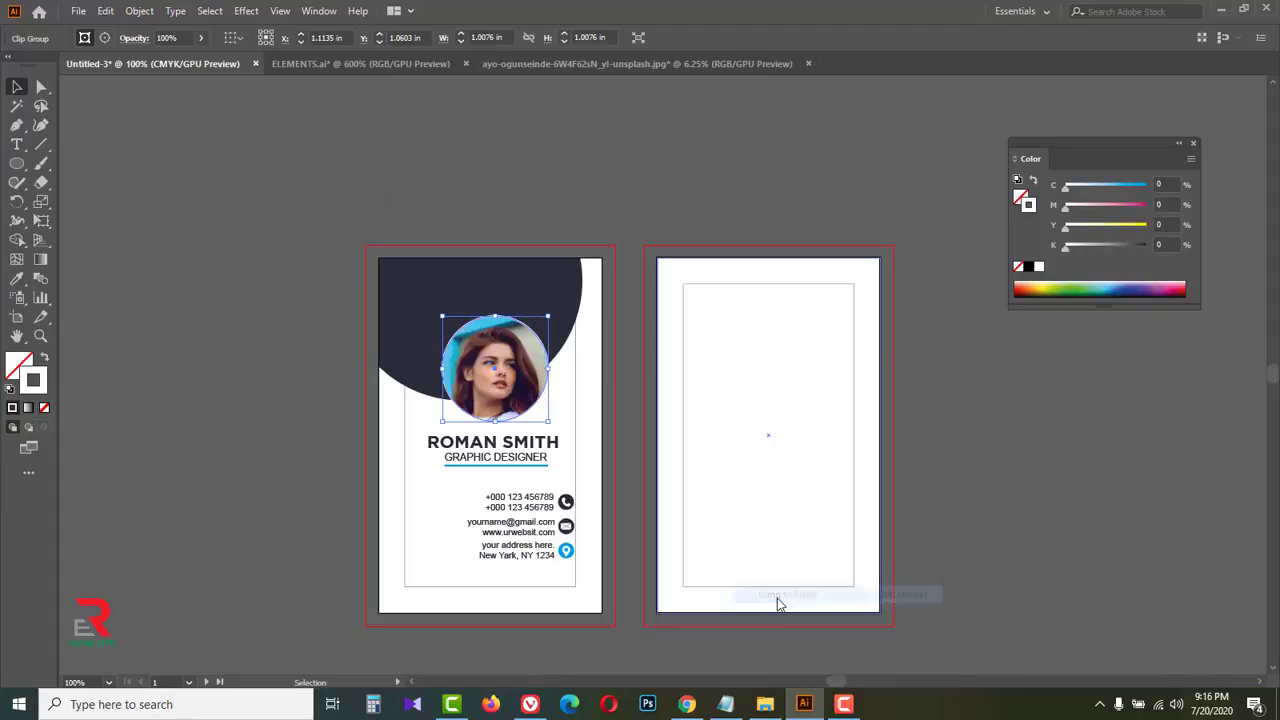
click(300, 392)
click(571, 400)
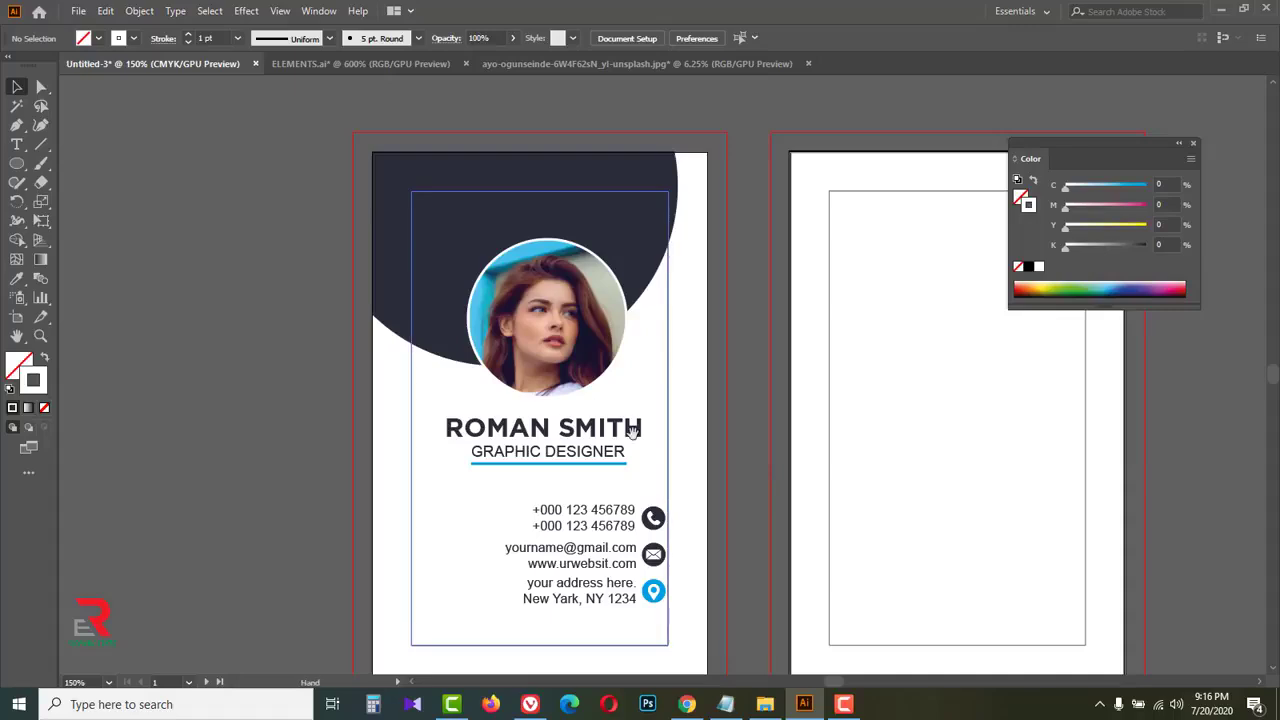
- Draw a wide rectangle to the right of the cards and remove its stroke
drag(625, 356, 381, 380)
click(300, 265)
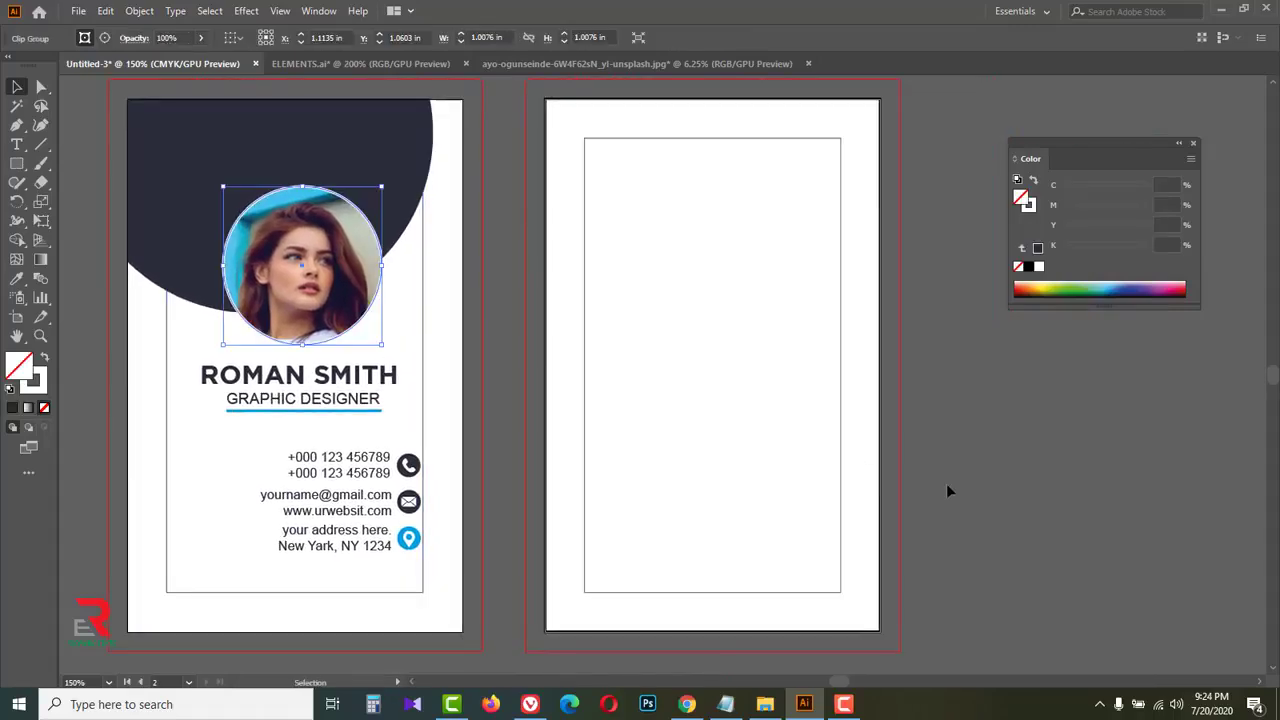
click(946, 483)
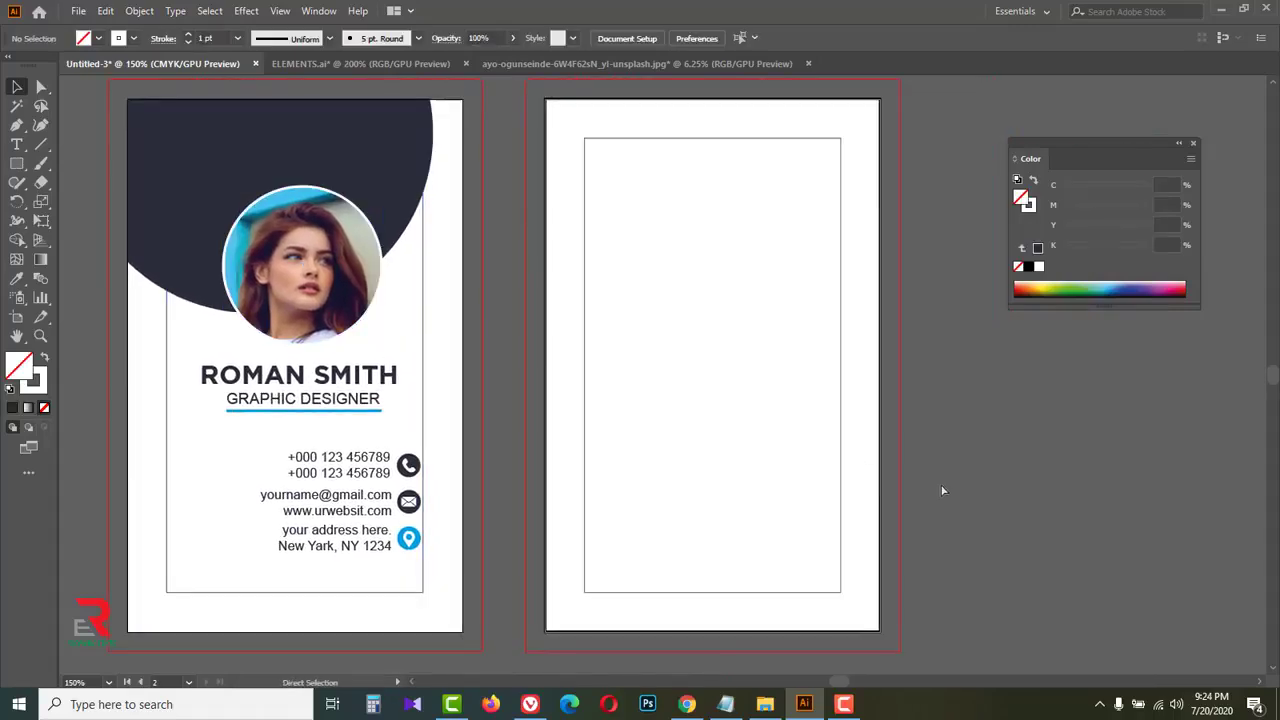
key(ctrl+1)
drag(740, 413, 784, 458)
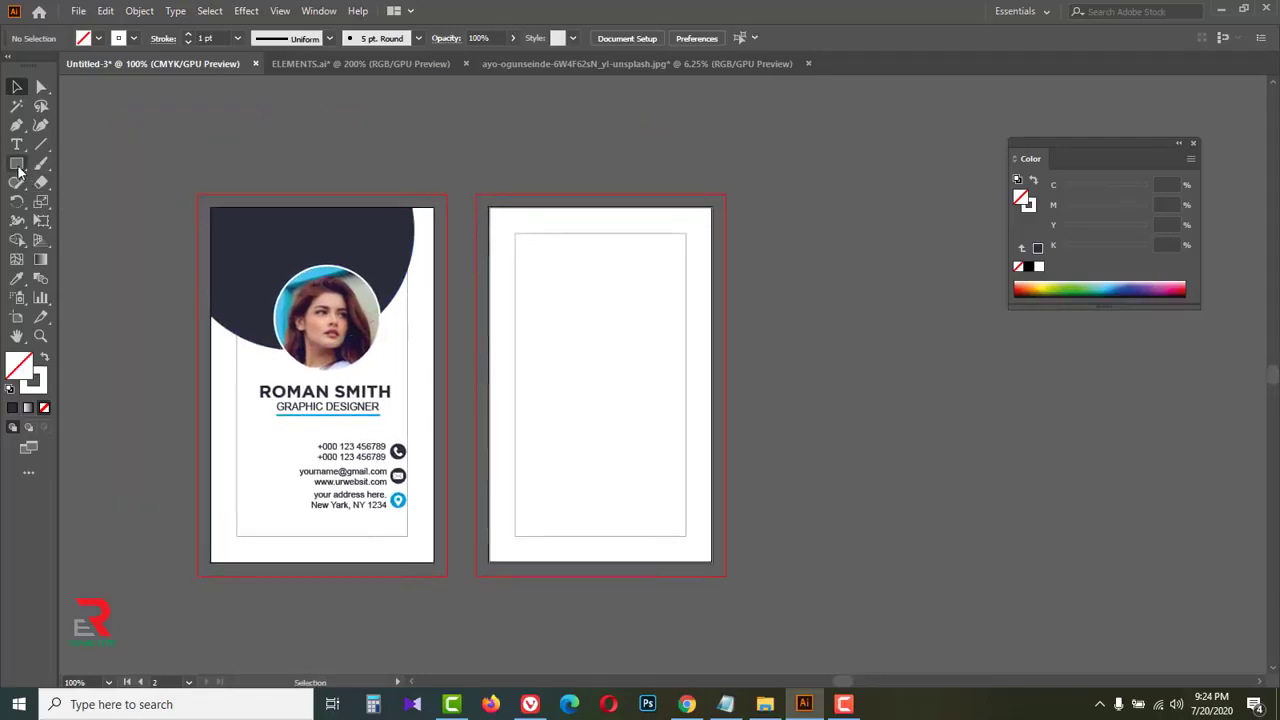
drag(17, 163, 63, 170)
mouse_move(788, 362)
mouse_down()
mouse_move(1073, 449)
mouse_move(1143, 456)
mouse_up()
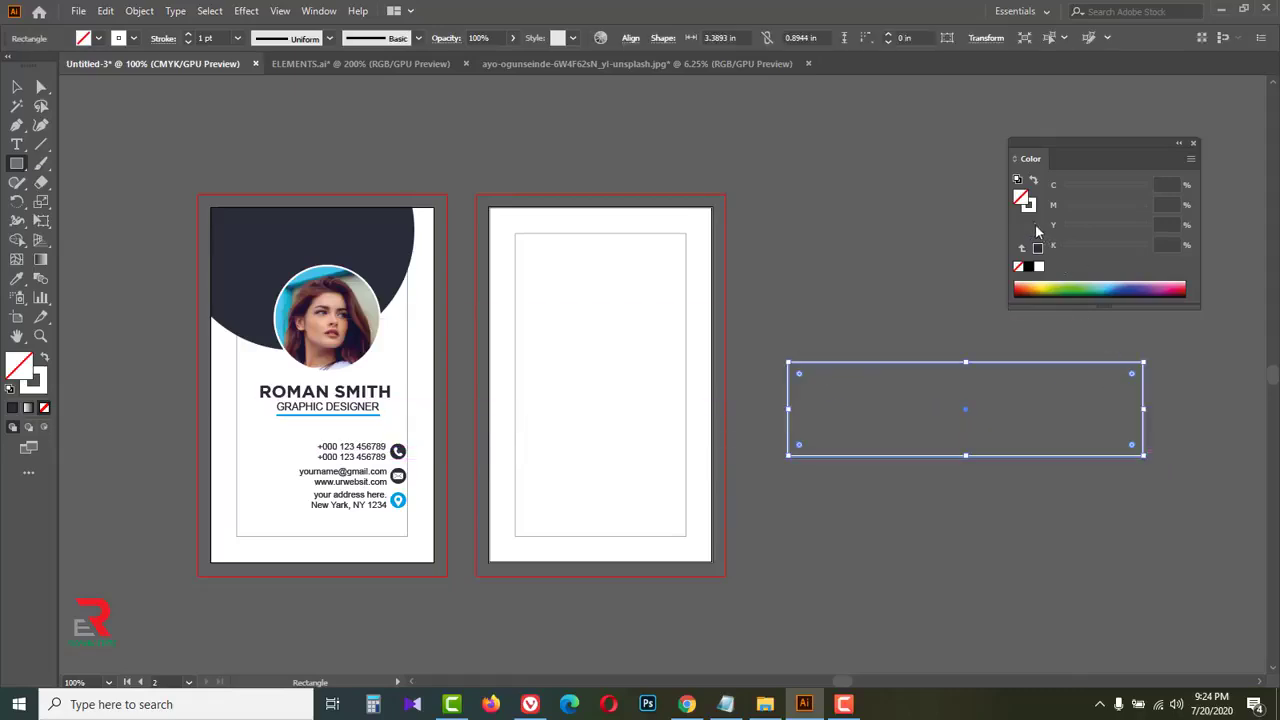
click(1030, 209)
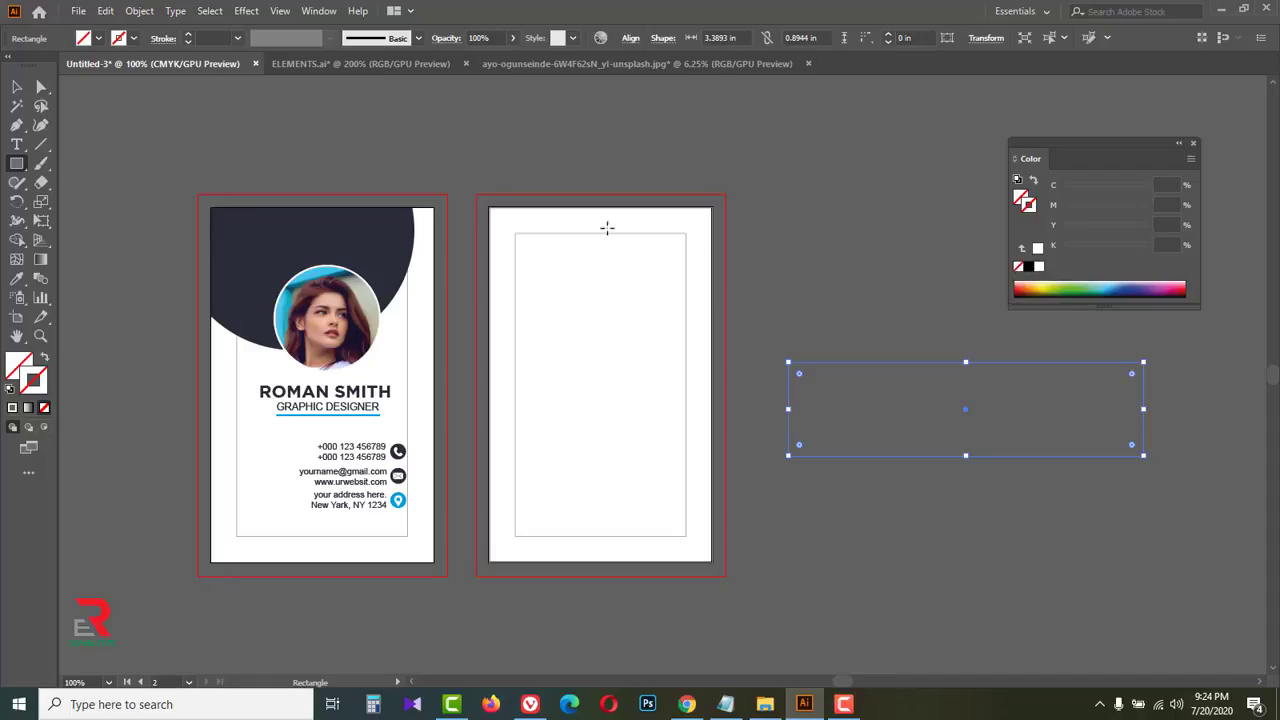
- Eyedrop the circle's navy fill onto the rectangle and Alt-drag a copy below it
drag(17, 278, 97, 287)
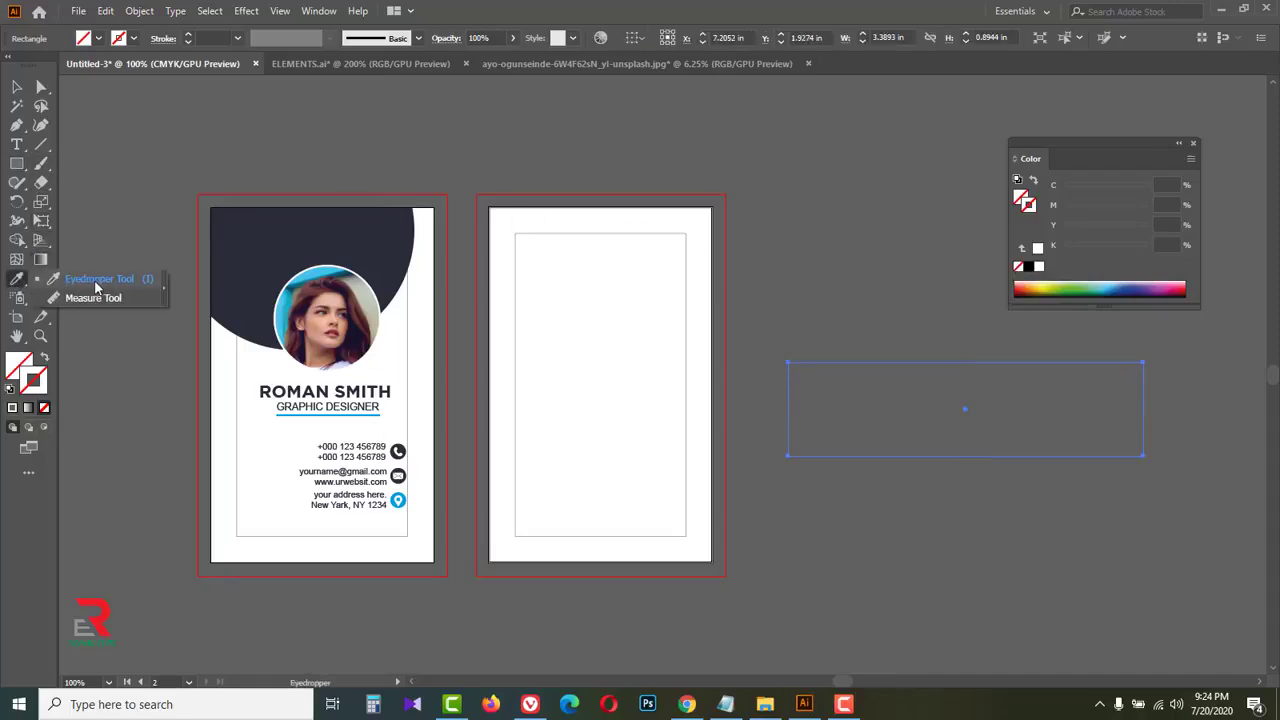
click(250, 253)
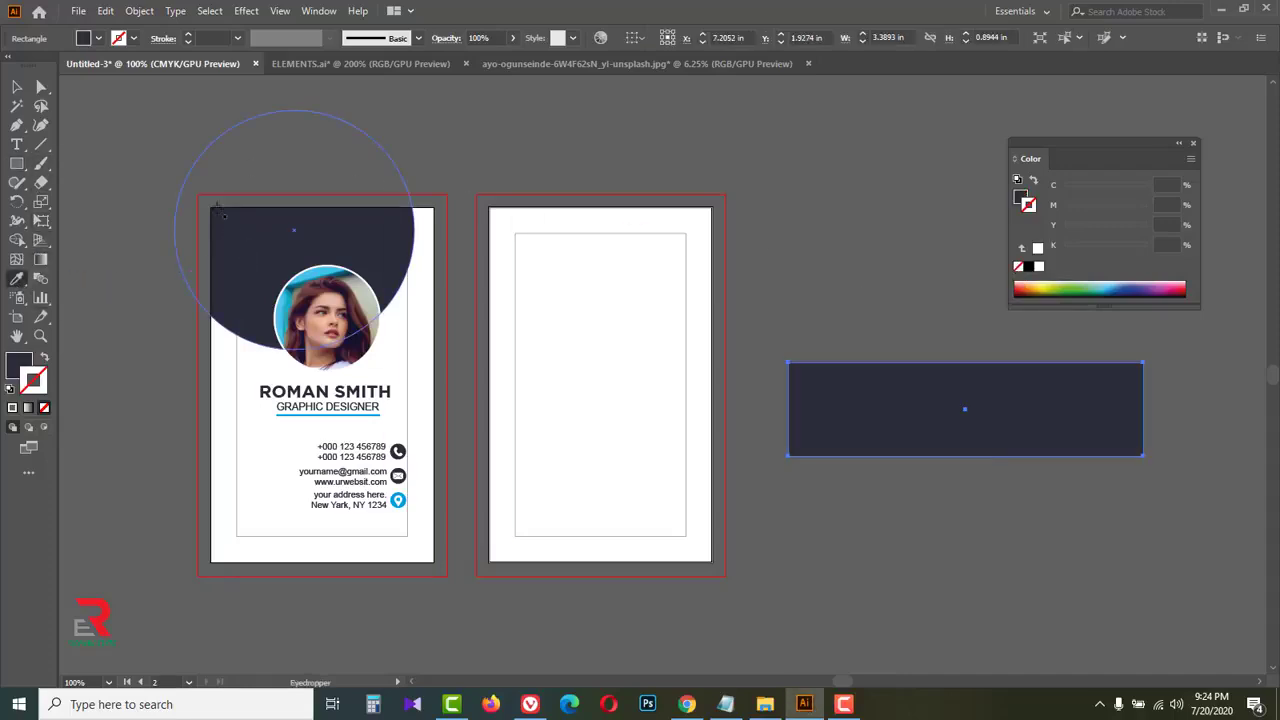
key(v)
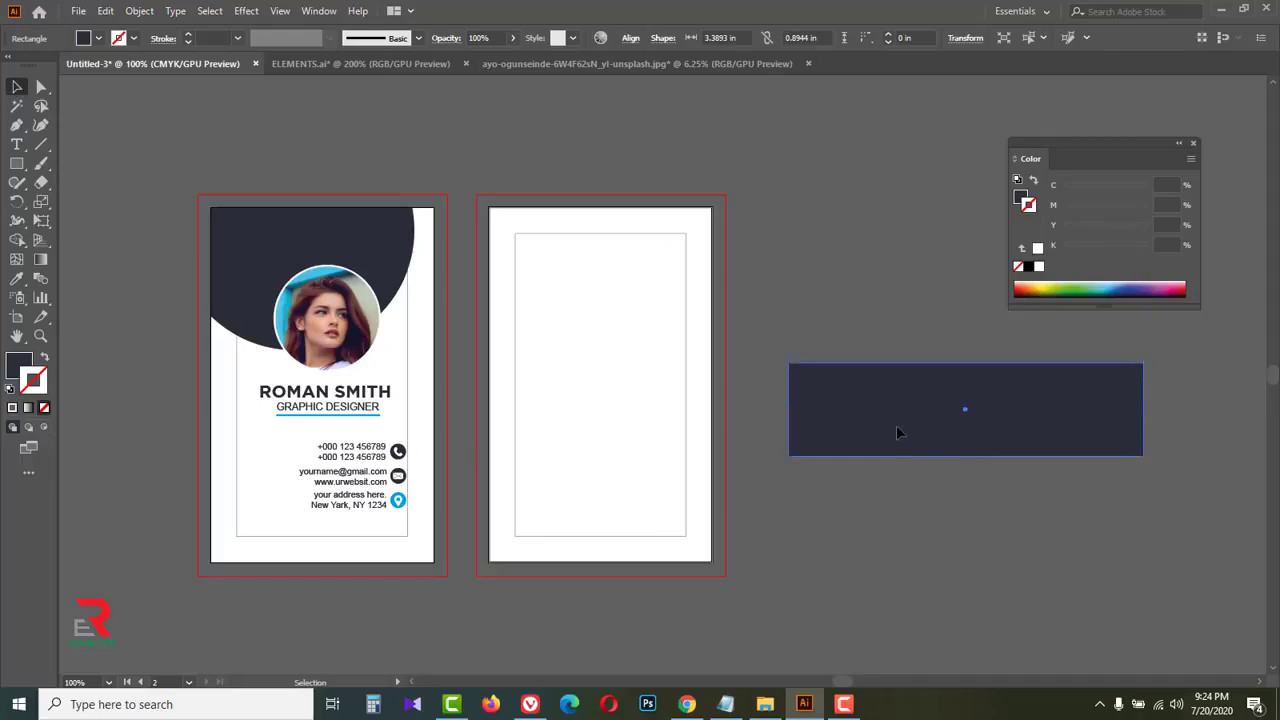
mouse_move(897, 432)
mouse_down()
mouse_move(885, 335)
mouse_move(874, 517)
mouse_up()
- Rotate both navy bands about 22° and lay them, enlarged, diagonally across the back card
shift+click(866, 316)
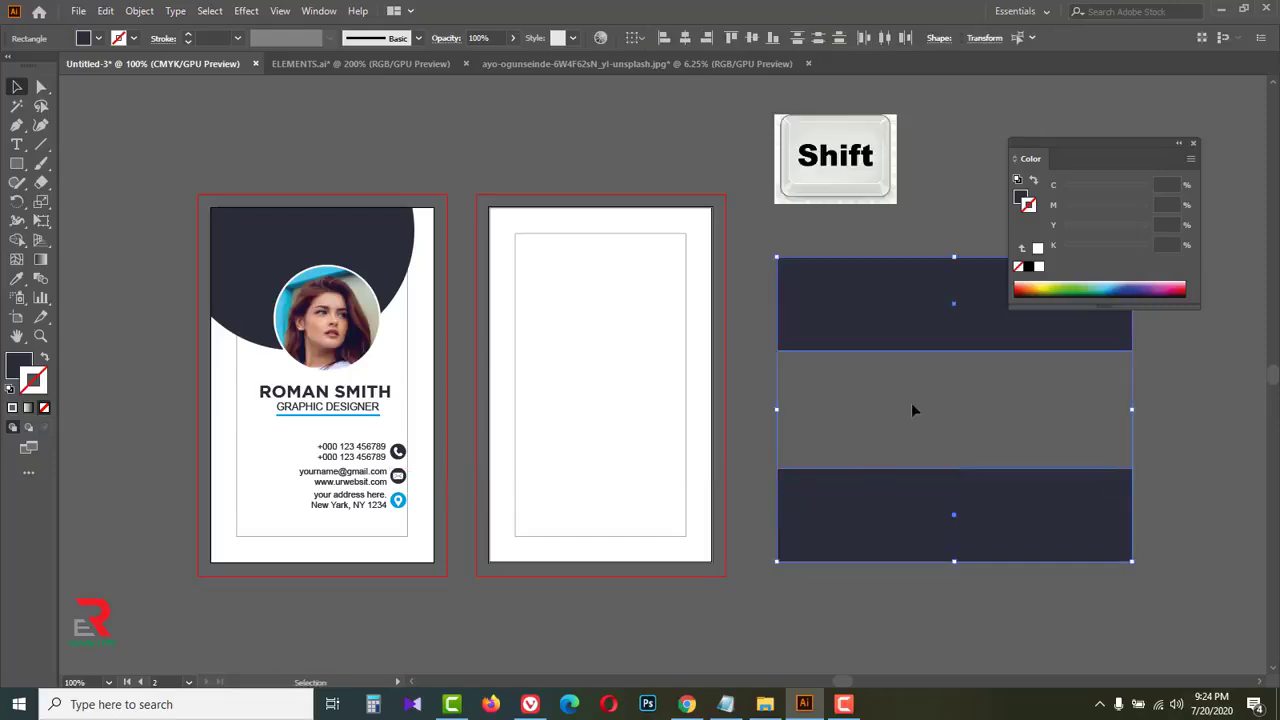
click(16, 203)
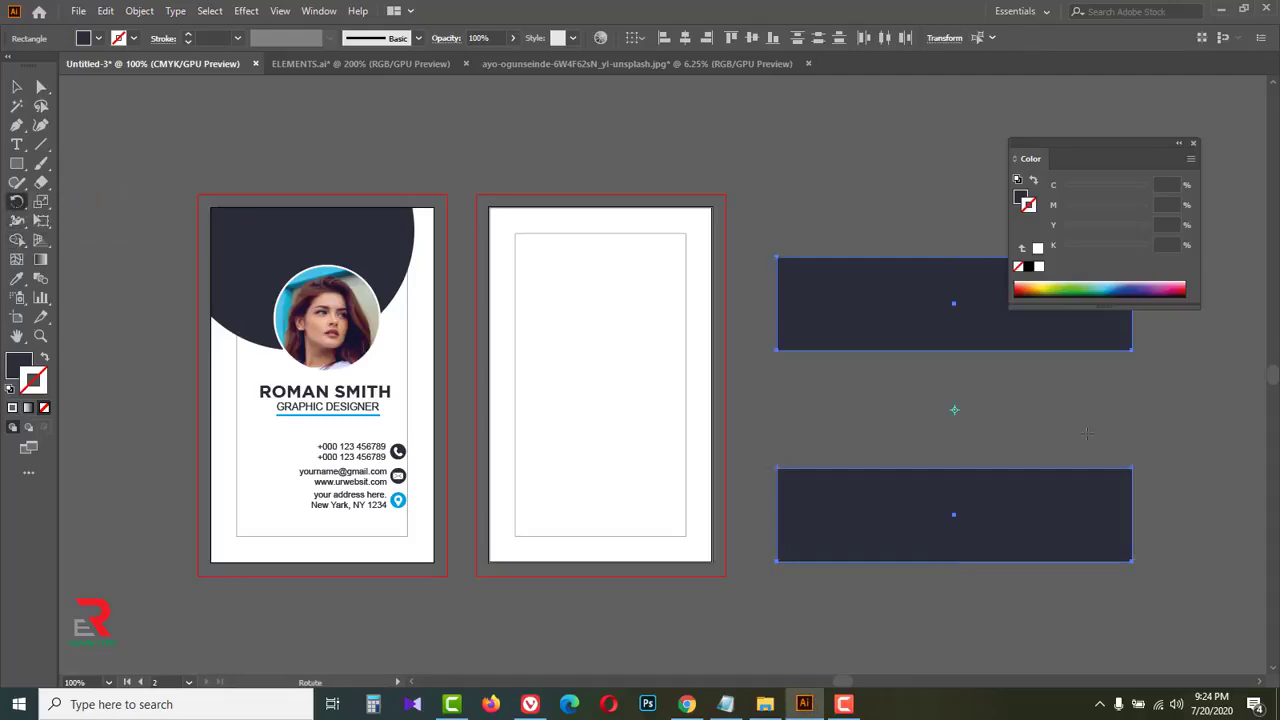
drag(1216, 412, 1180, 325)
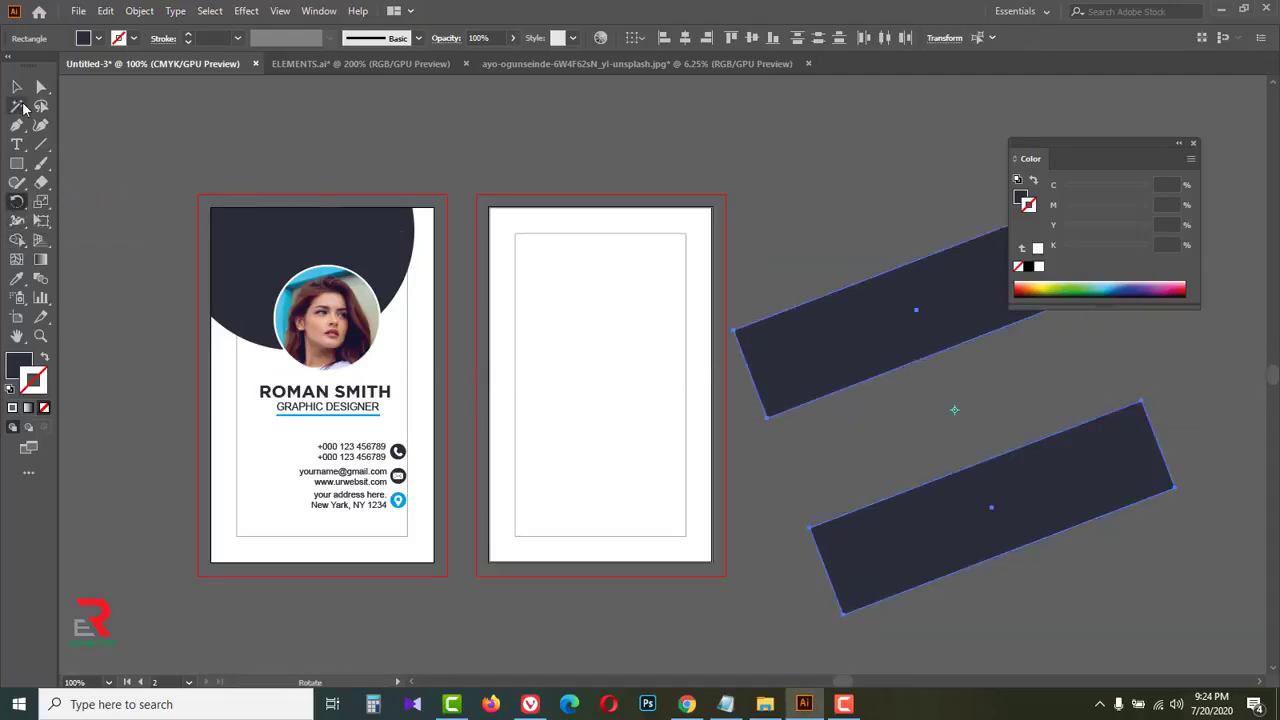
click(16, 87)
drag(865, 347, 556, 322)
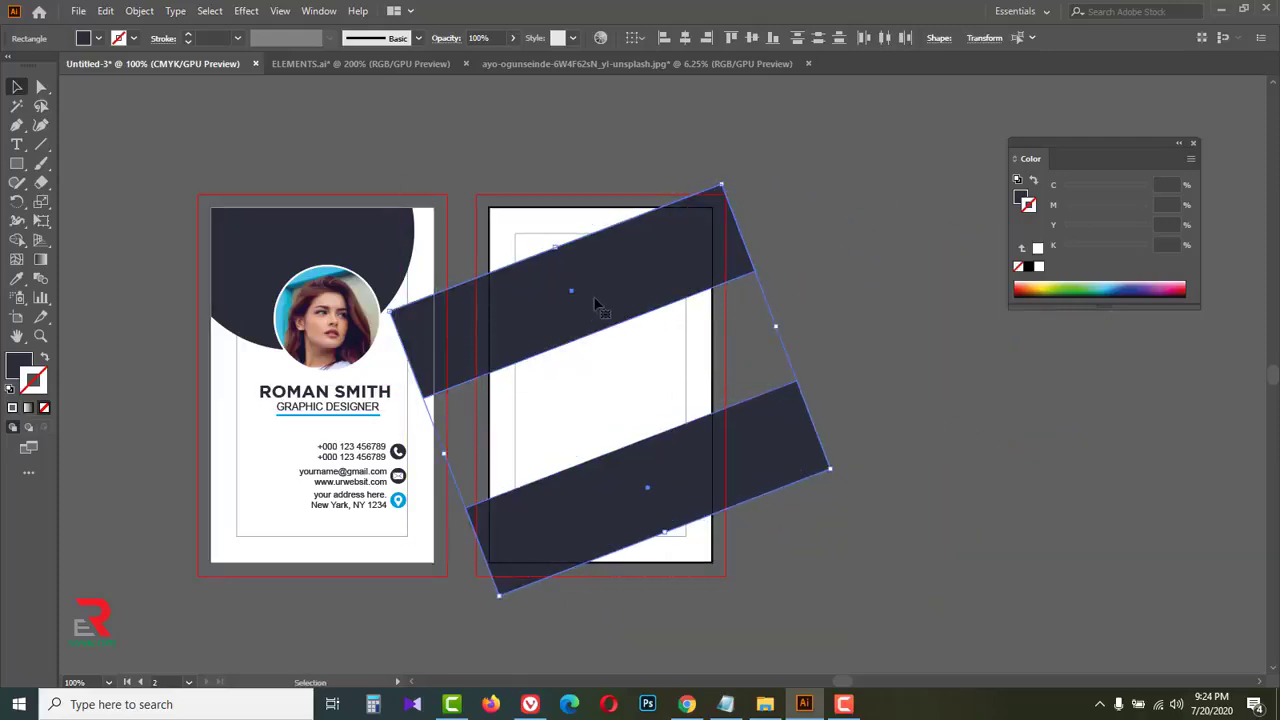
drag(390, 310, 383, 307)
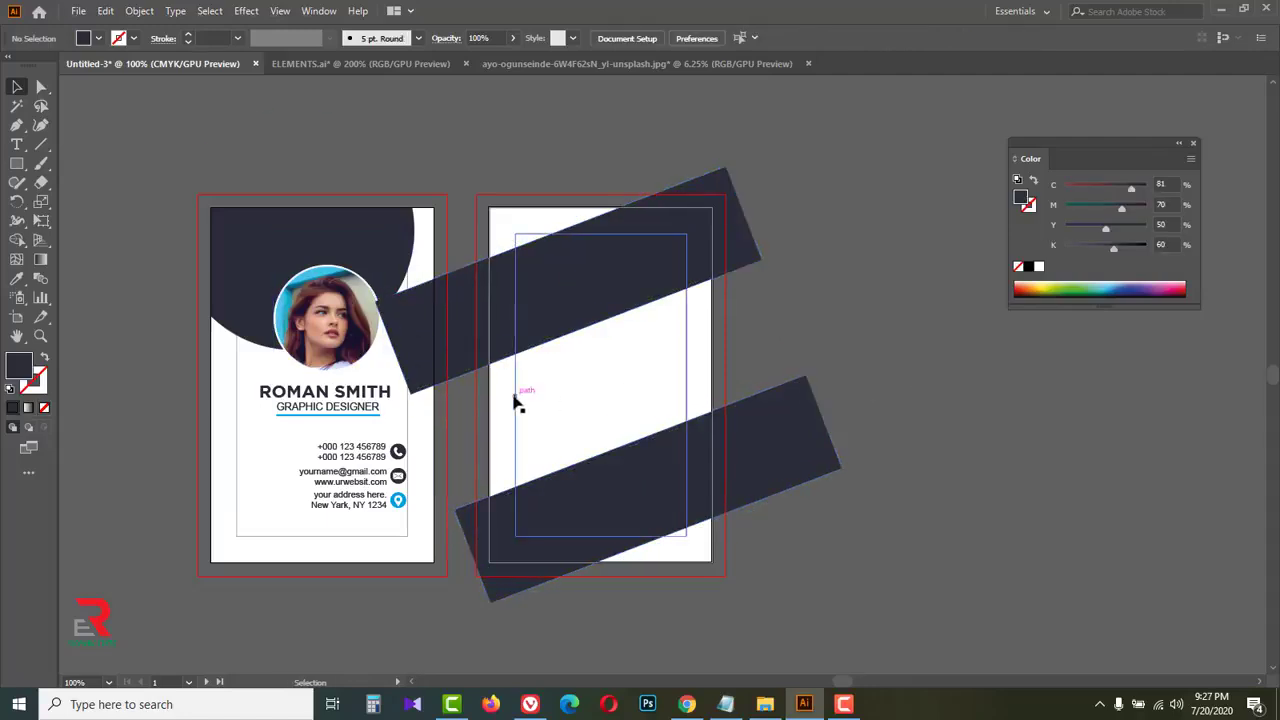
- Fill the back card's white background rectangle with cyan C87 M0 Y0 K0
click(506, 428)
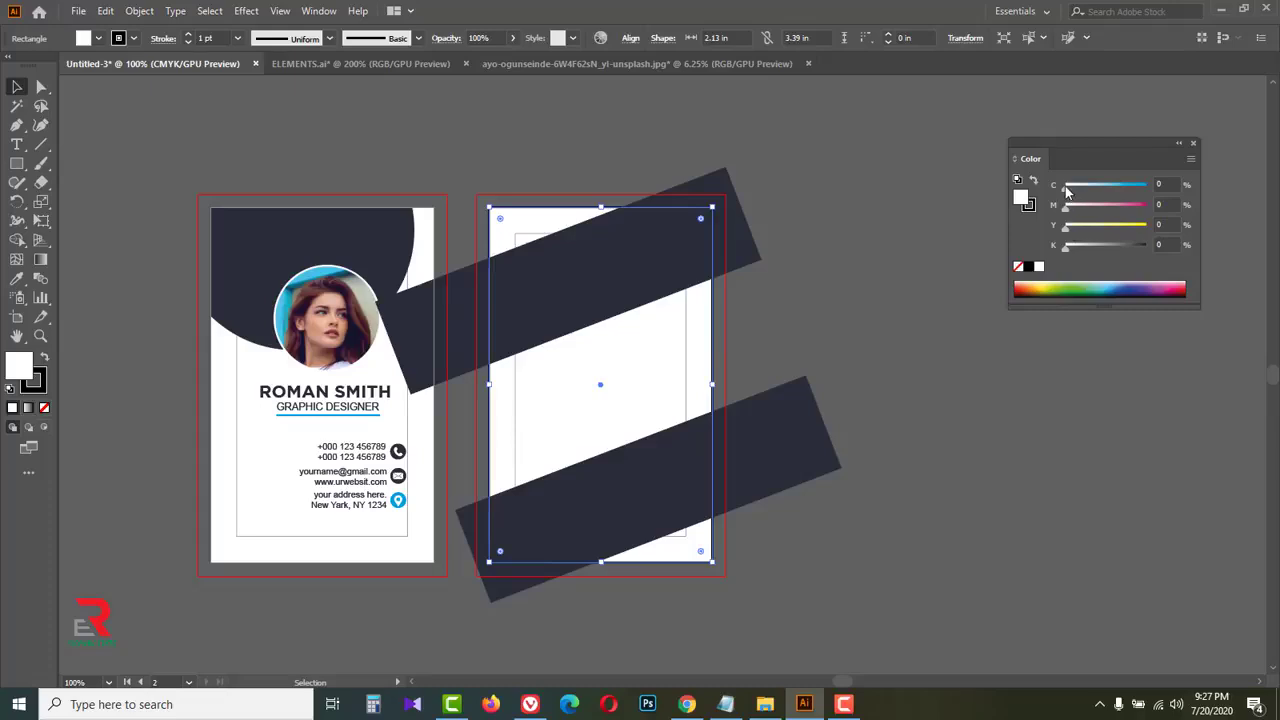
drag(1066, 186, 1136, 186)
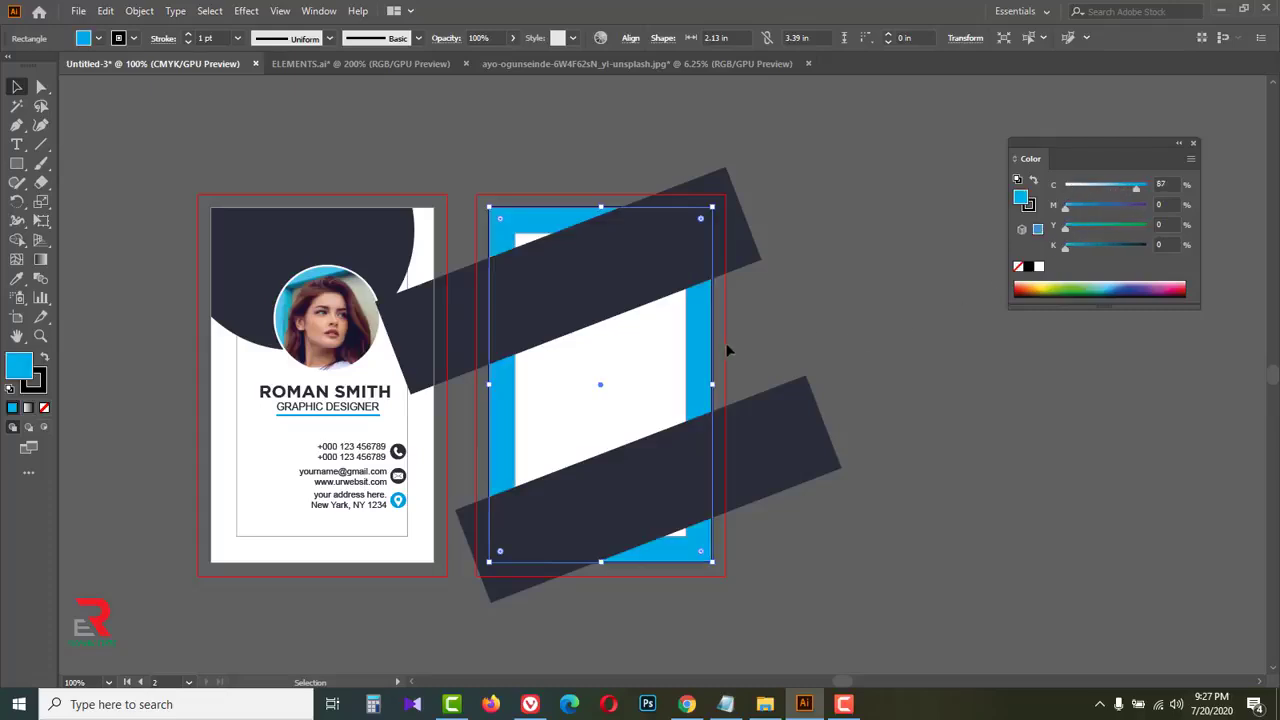
right_click(700, 343)
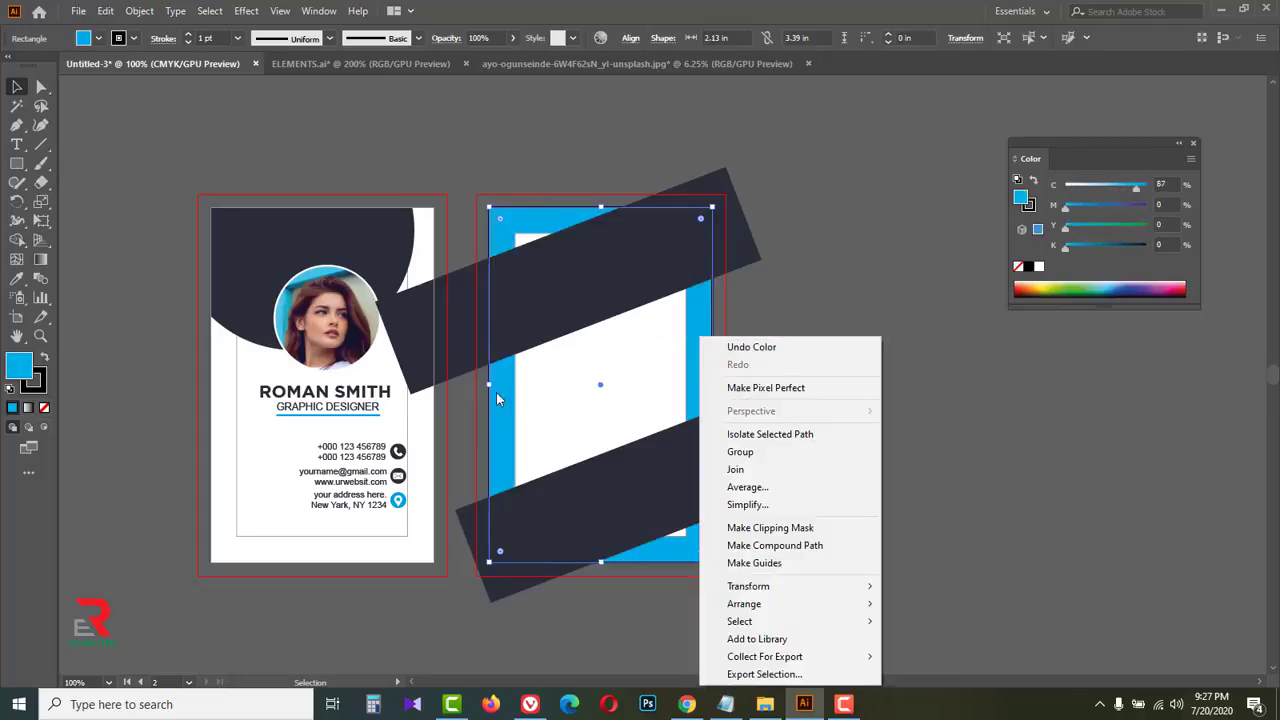
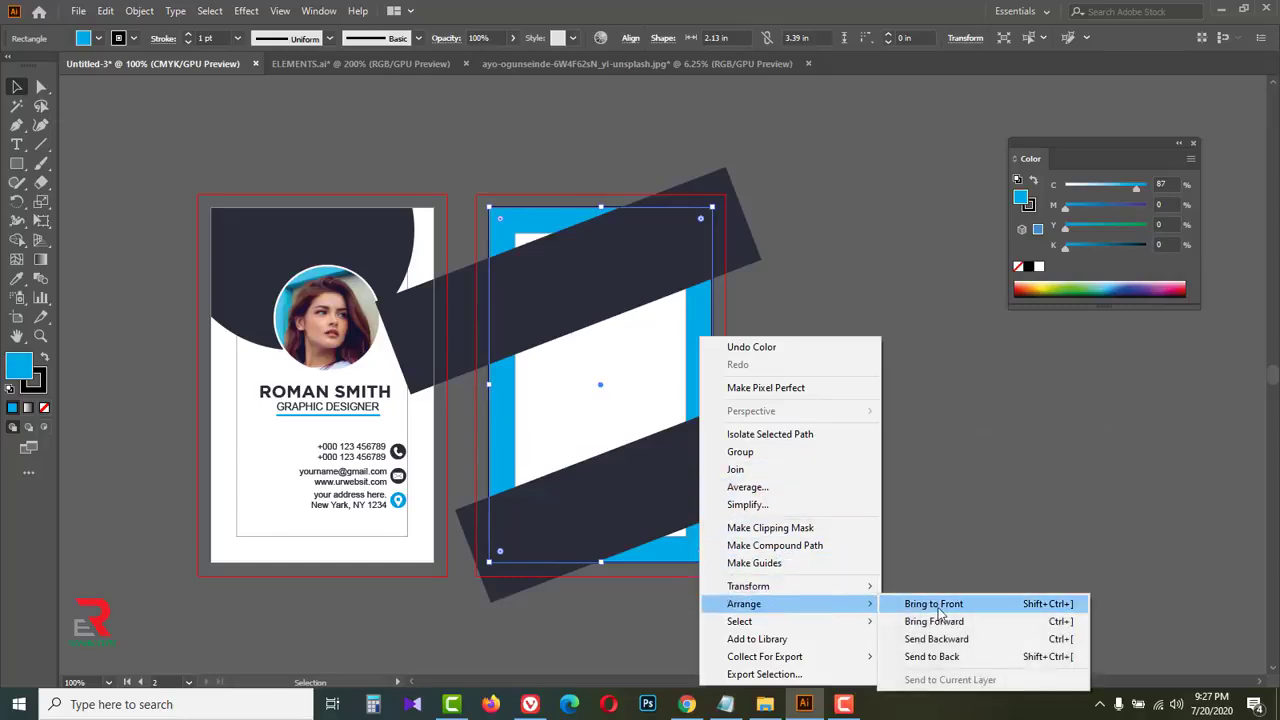
- Clip both dark stripes to the card-back rectangle with a clipping mask
click(938, 605)
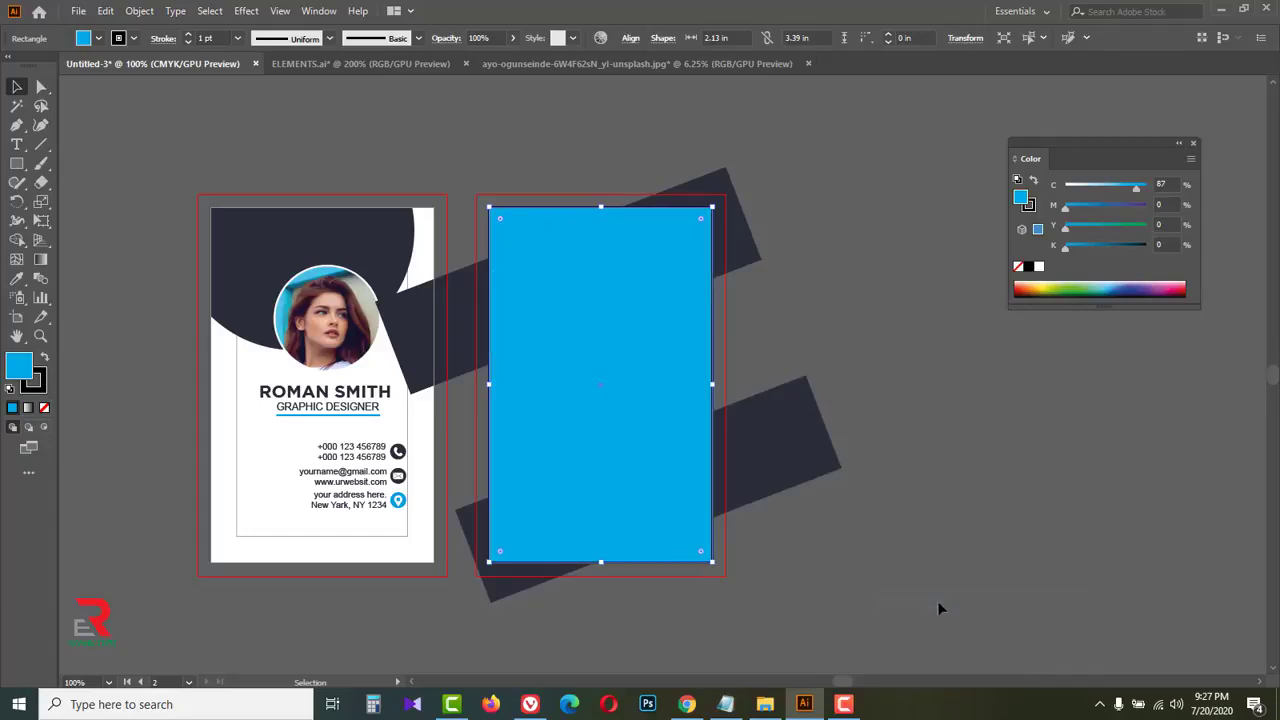
shift+click(783, 439)
shift+click(752, 254)
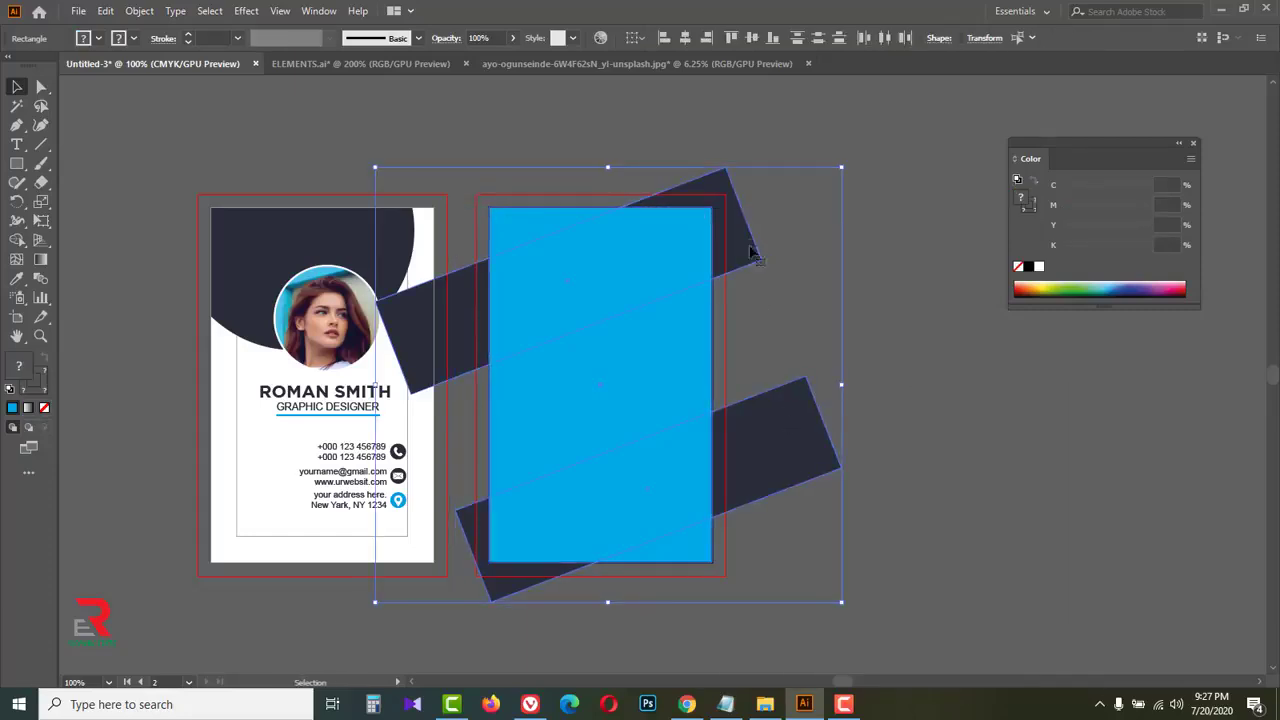
right_click(752, 254)
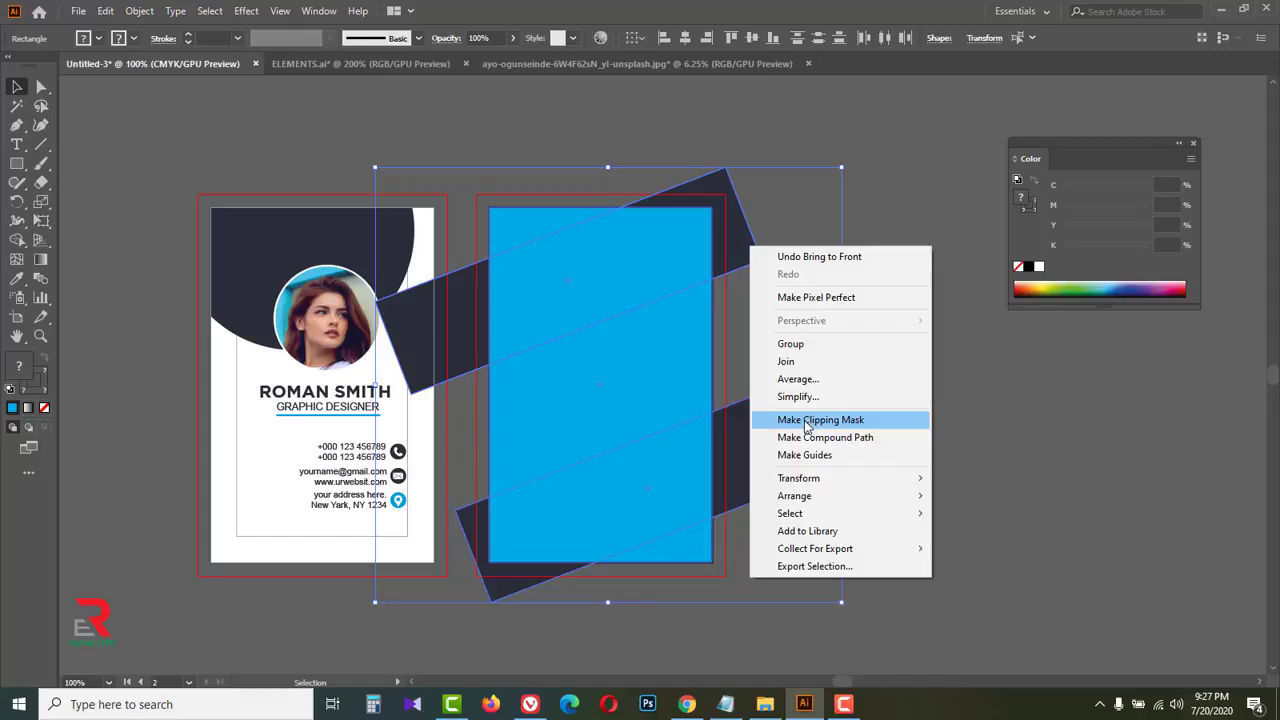
click(840, 420)
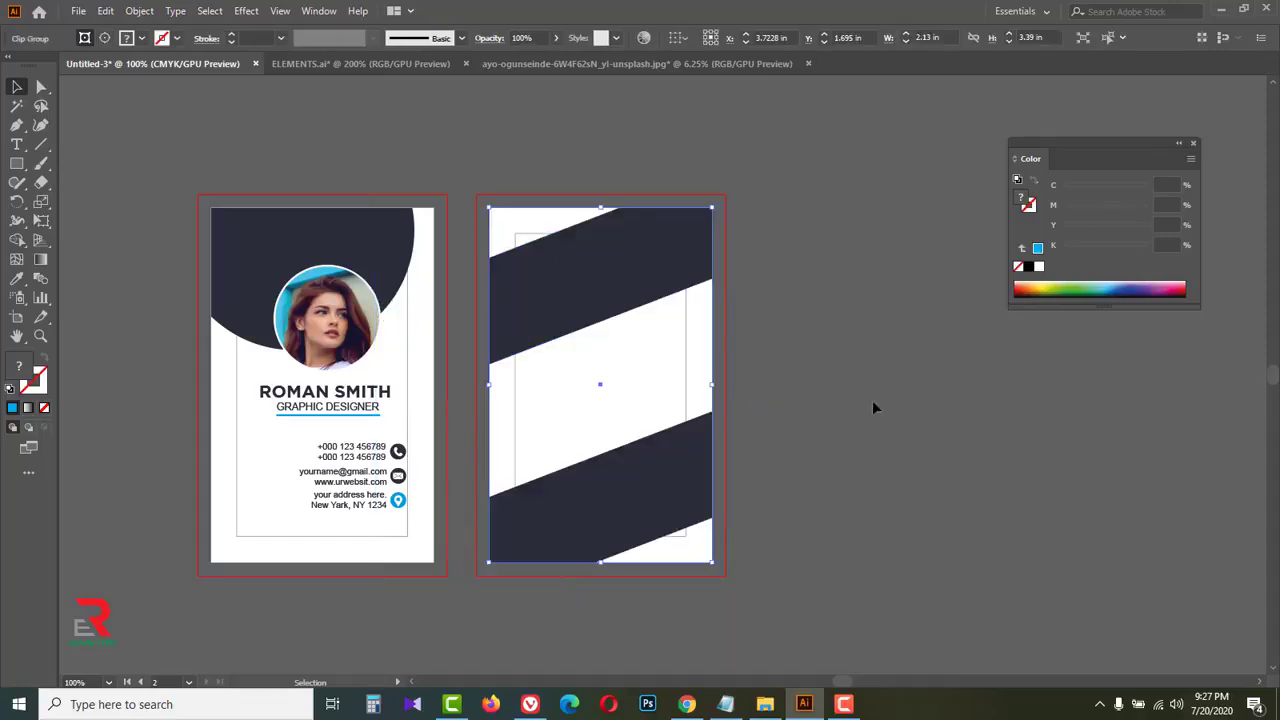
click(872, 402)
- Fill the card back with the front's navy, lightened to K 49 so the stripes show faintly
click(42, 90)
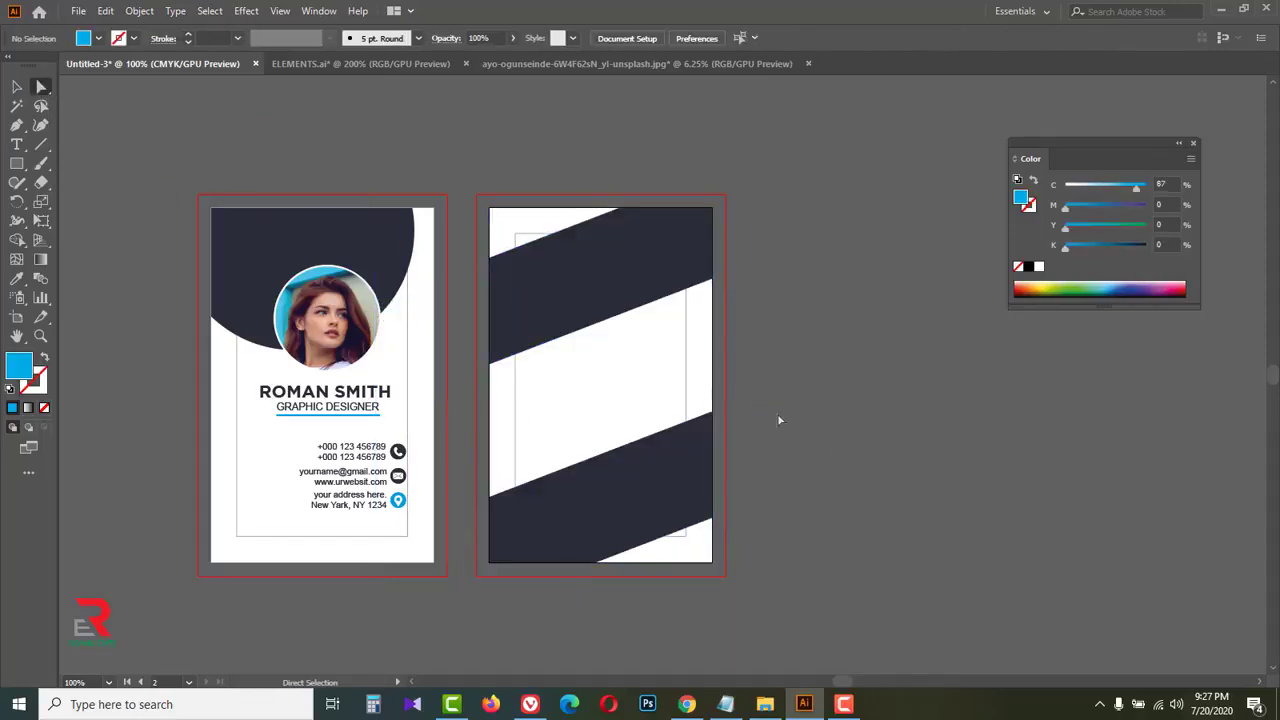
click(714, 372)
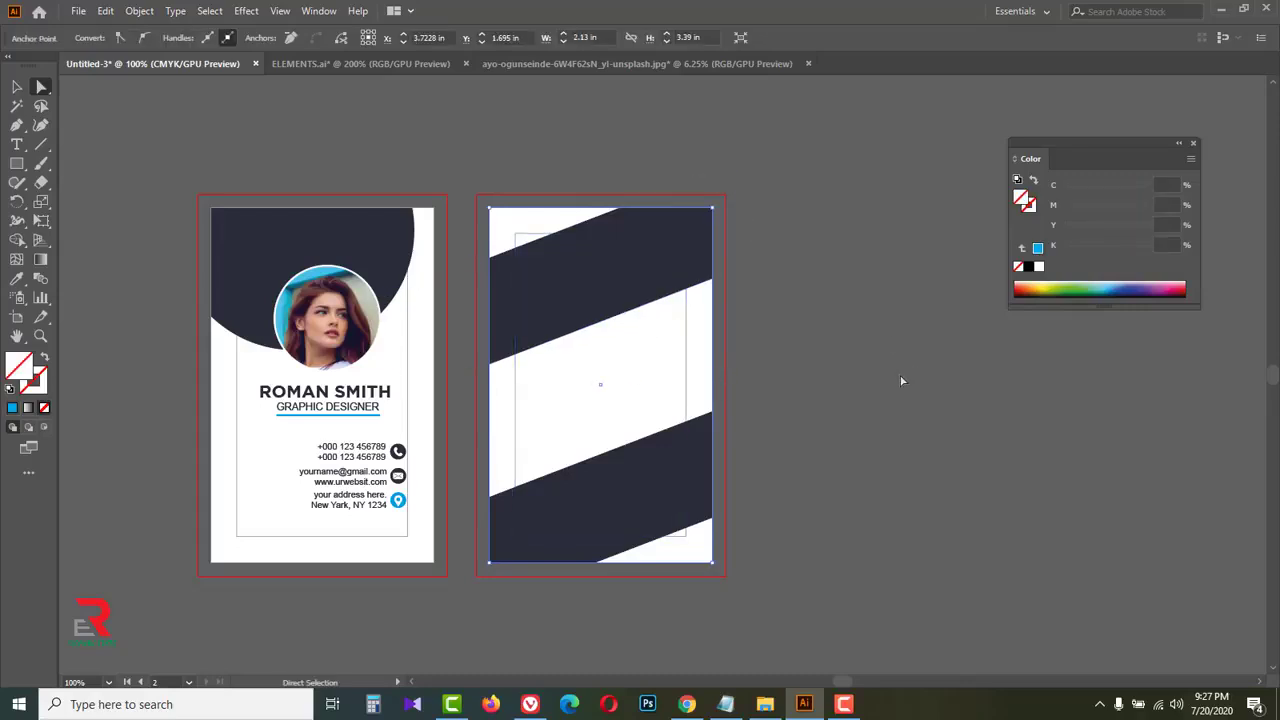
click(17, 278)
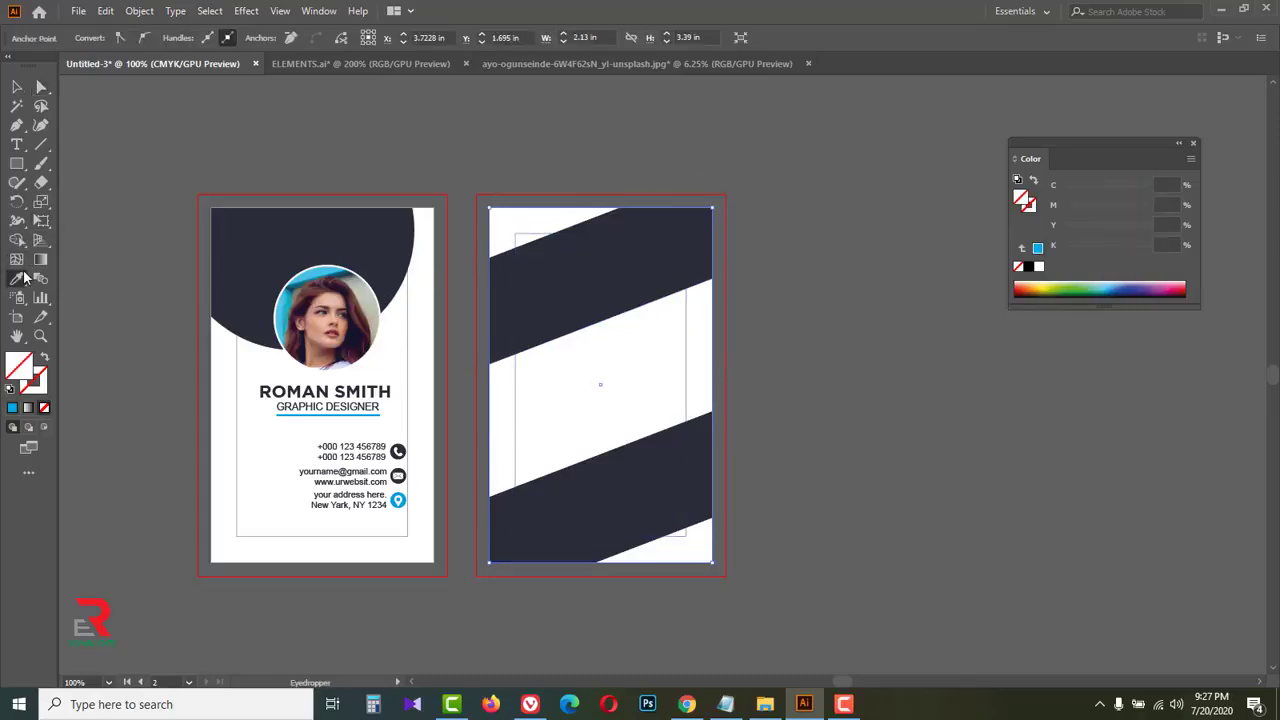
click(243, 252)
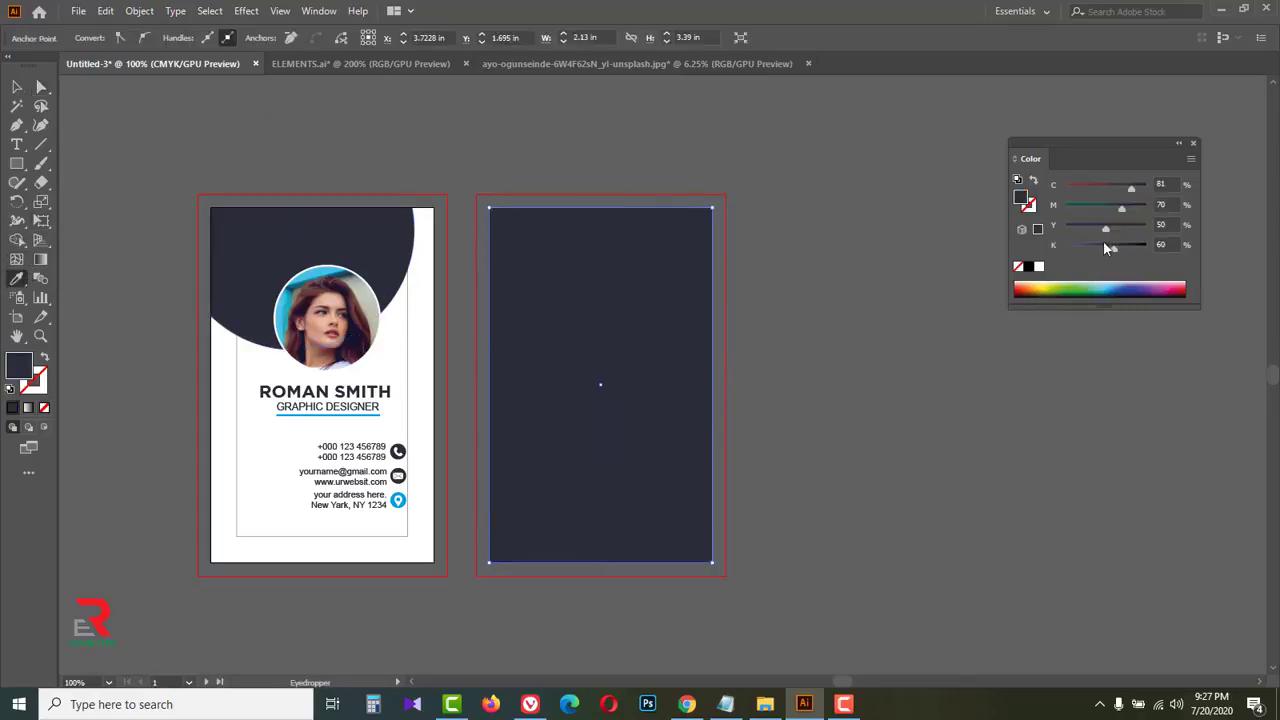
drag(1115, 249, 1101, 250)
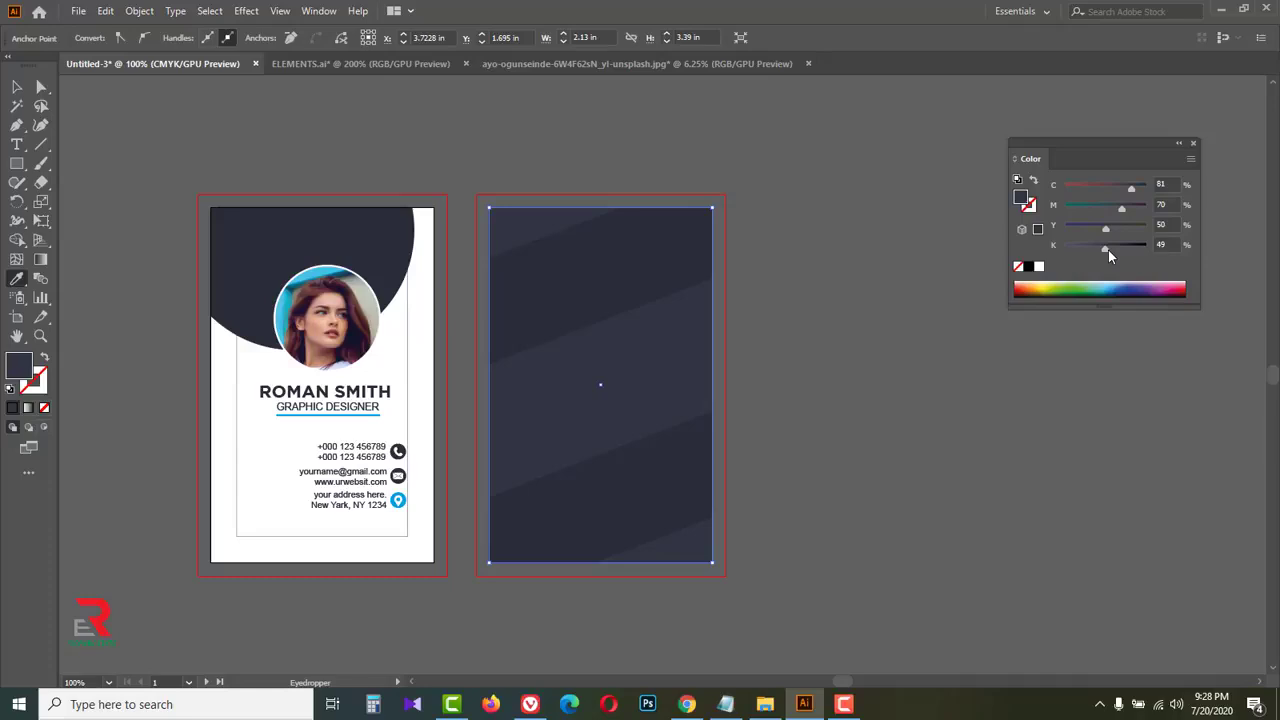
key(v)
click(131, 195)
click(17, 146)
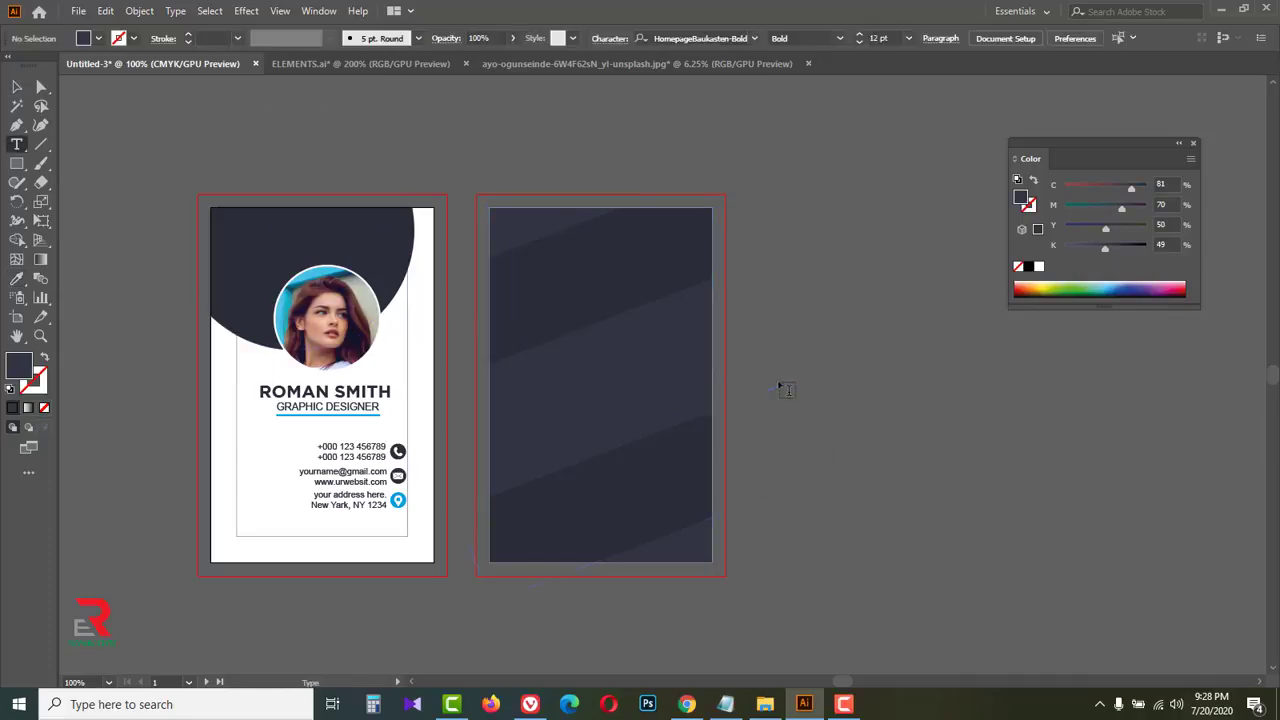
- Add PIXISTAR as white text centred on the dark card back
click(780, 385)
key(BackSpace)
text(PIXISTAR)
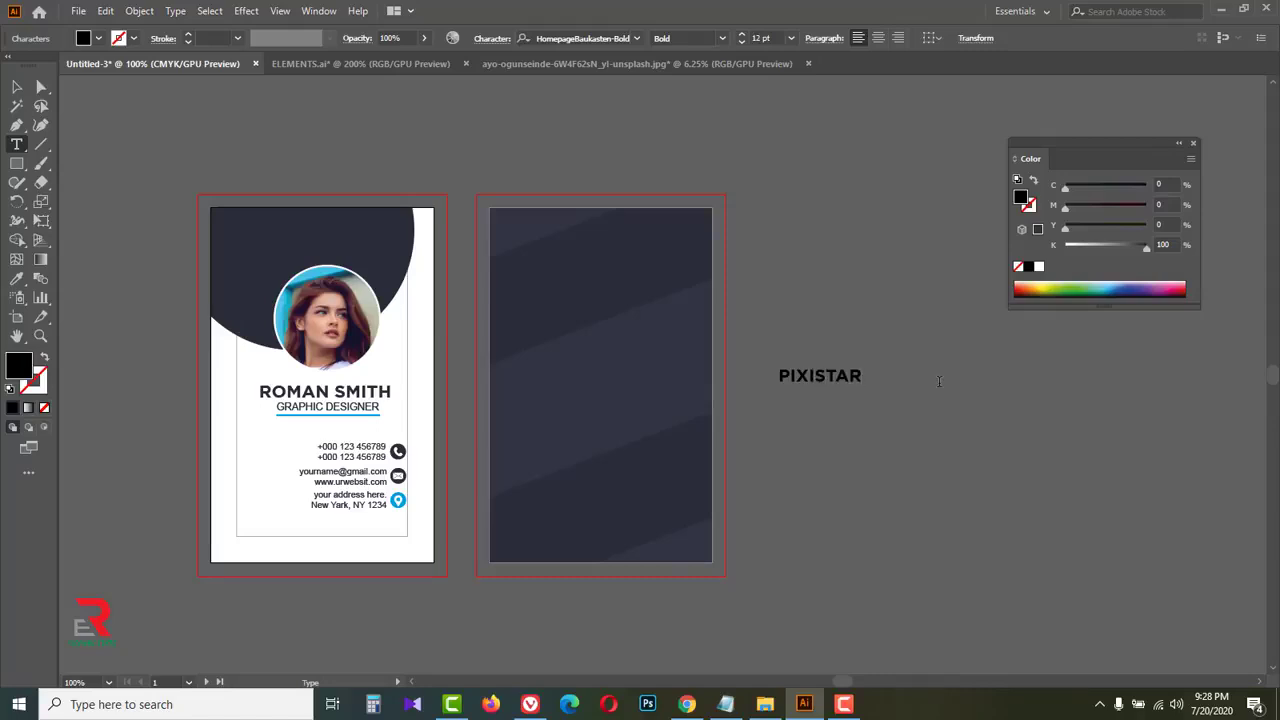
click(17, 87)
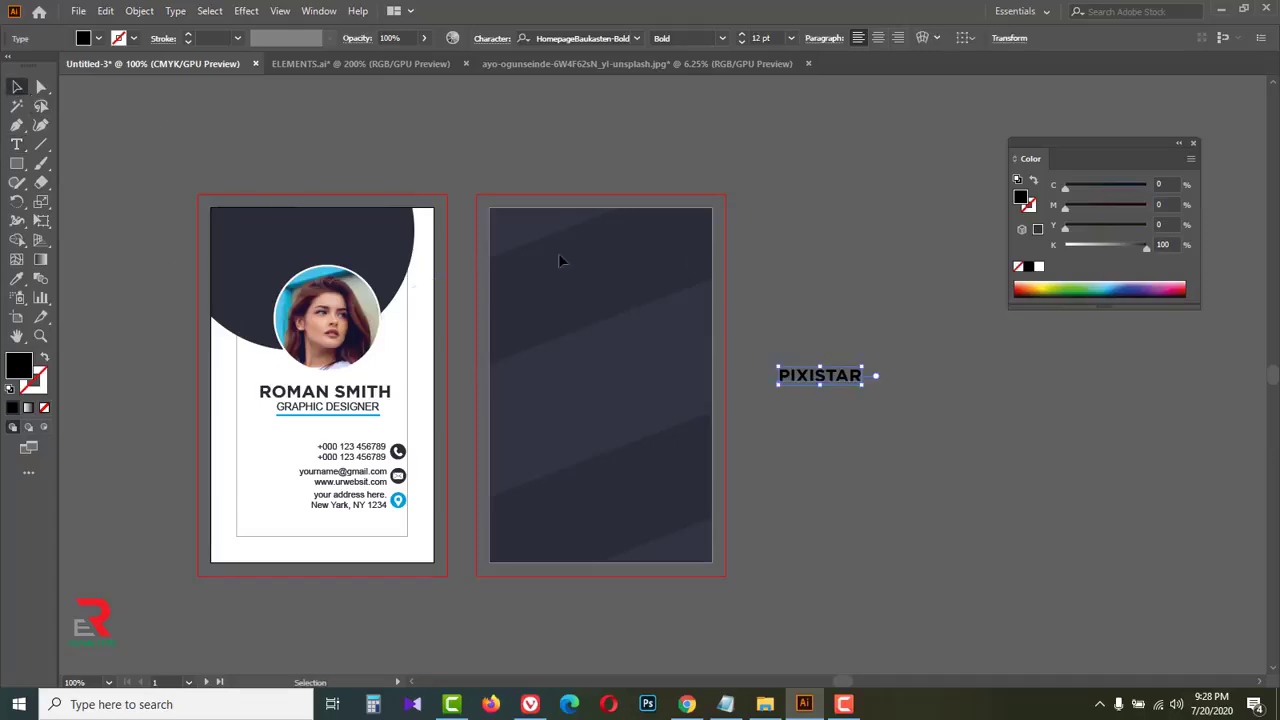
click(1038, 266)
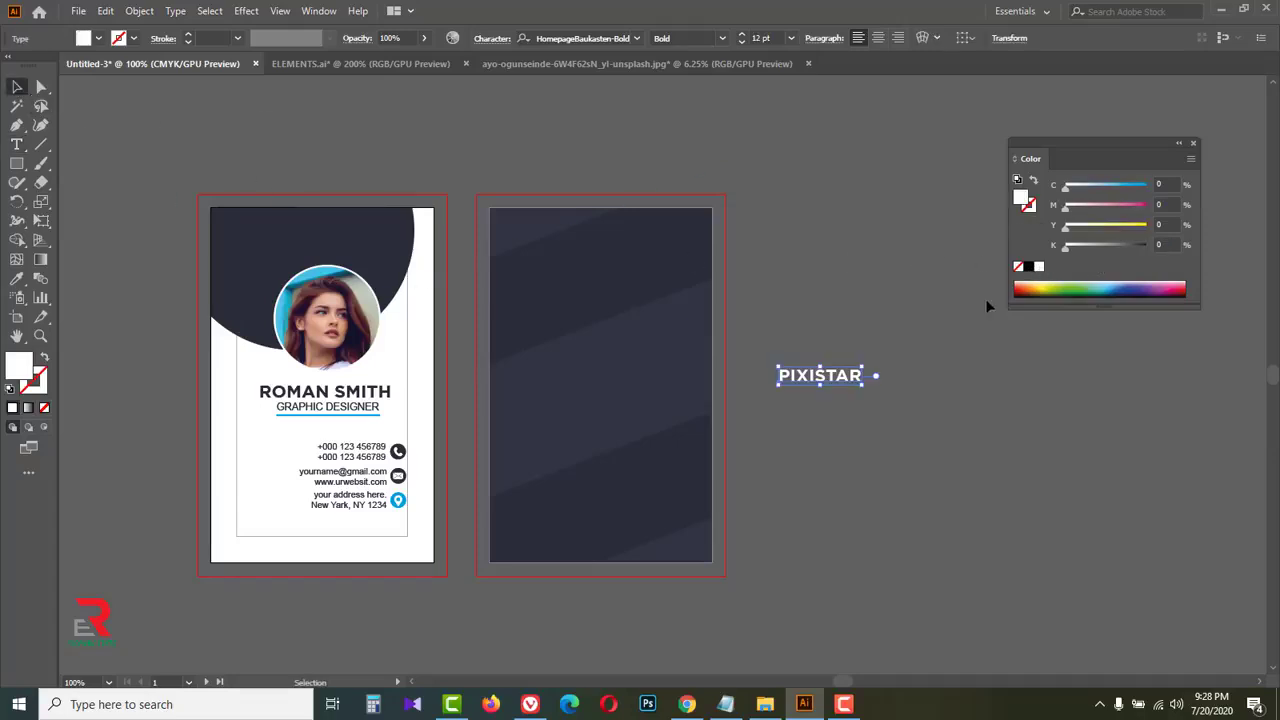
mouse_move(843, 381)
mouse_down()
mouse_move(622, 395)
mouse_move(667, 394)
mouse_move(671, 406)
mouse_up()
key(ctrl+plus)
key(ctrl+plus)
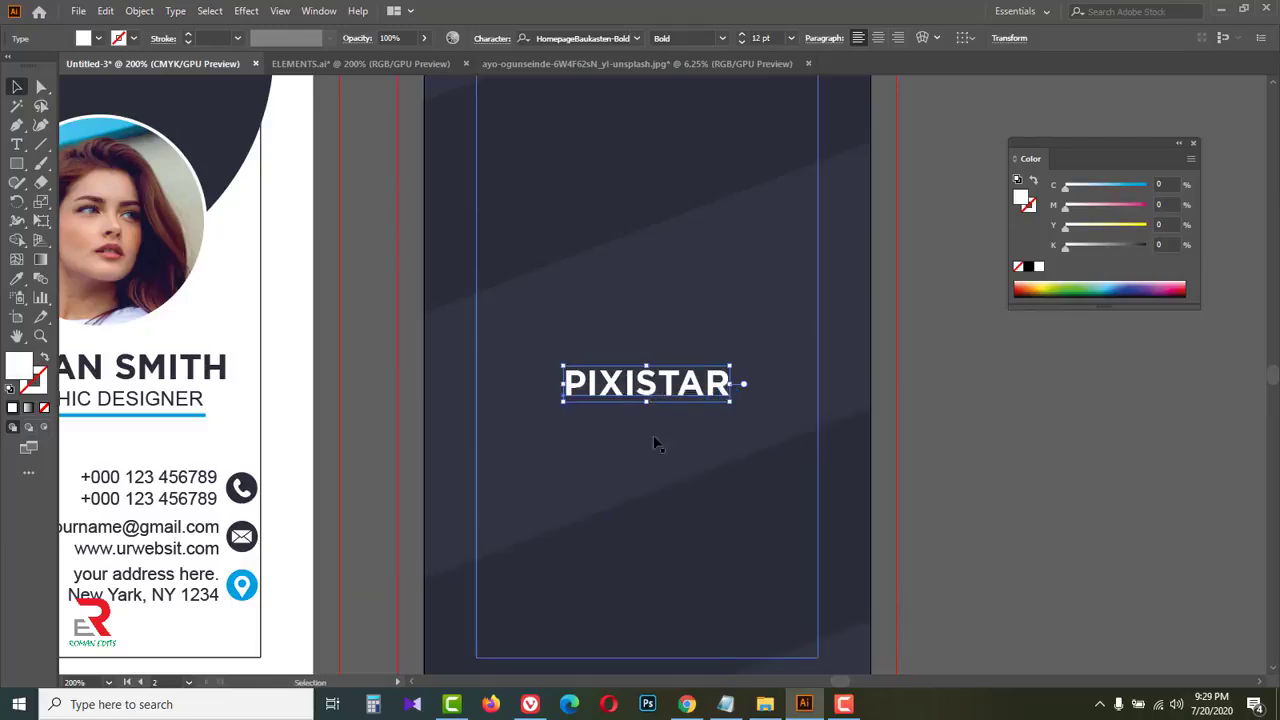
- Duplicate PIXISTAR directly below itself and change the copy's text to BEST SOLUTION
drag(608, 389, 608, 432)
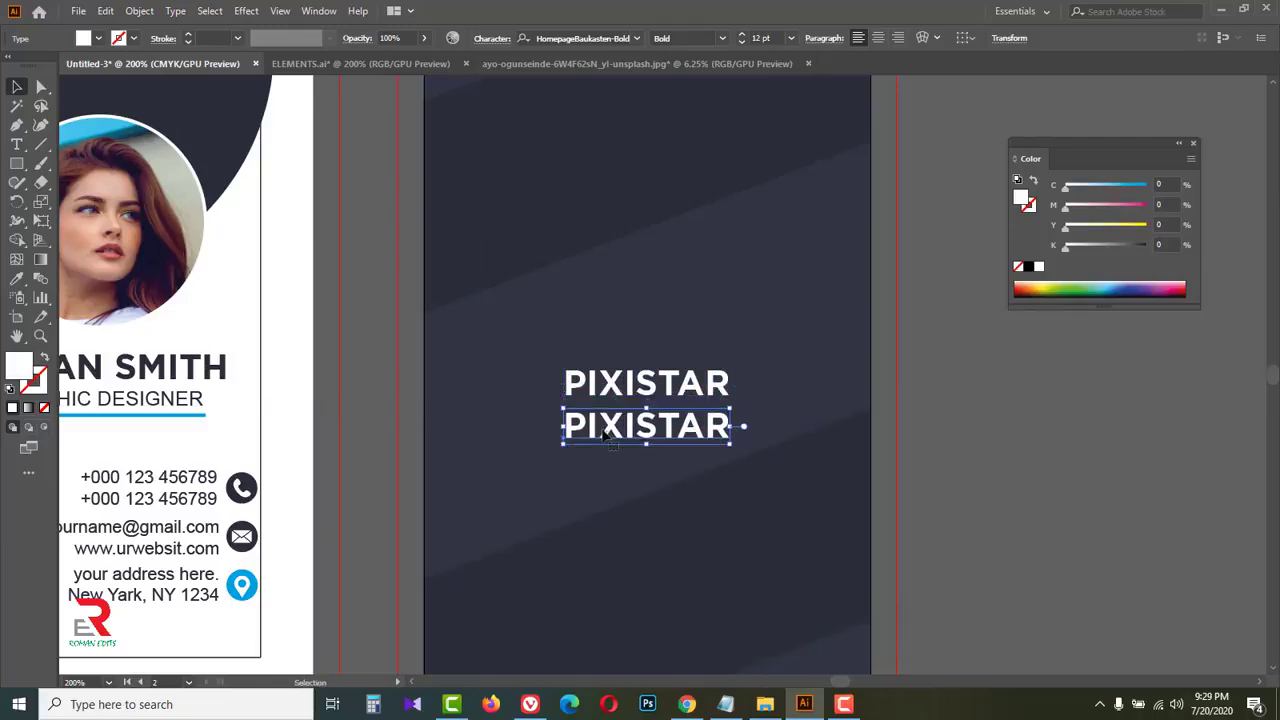
key(t)
double_click(633, 427)
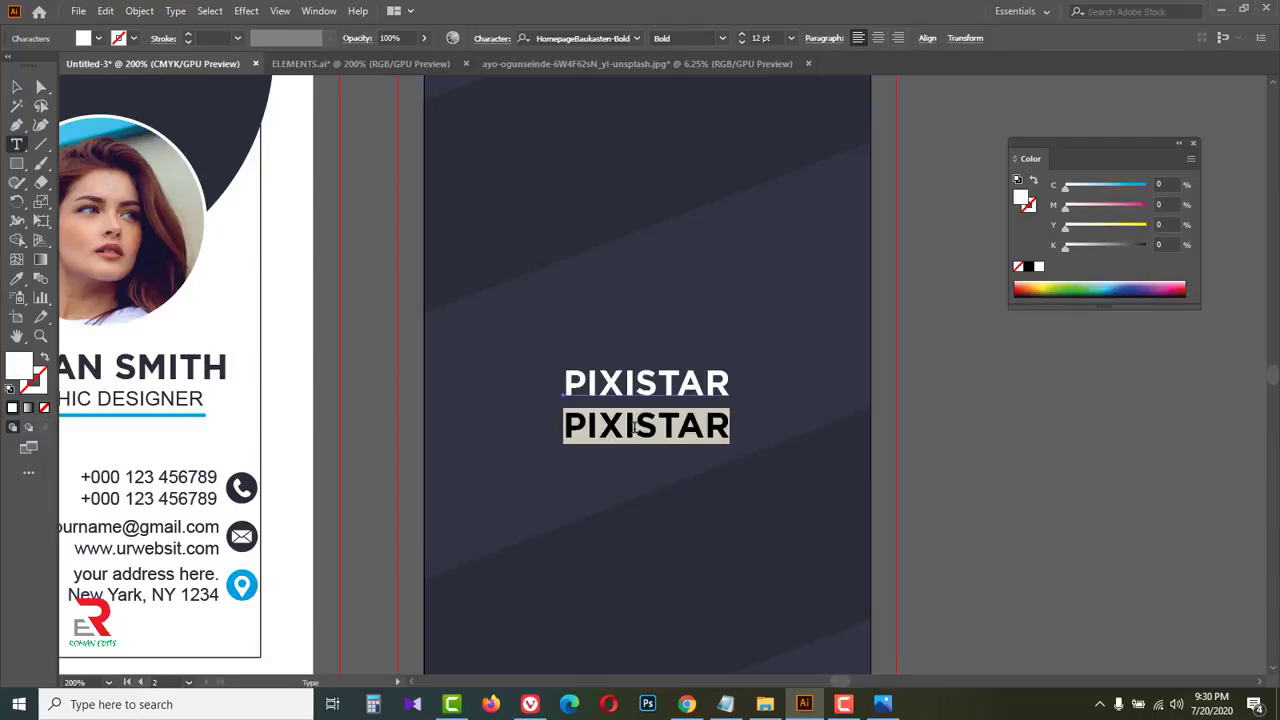
text(b)
key(BackSpace)
text(BEST)
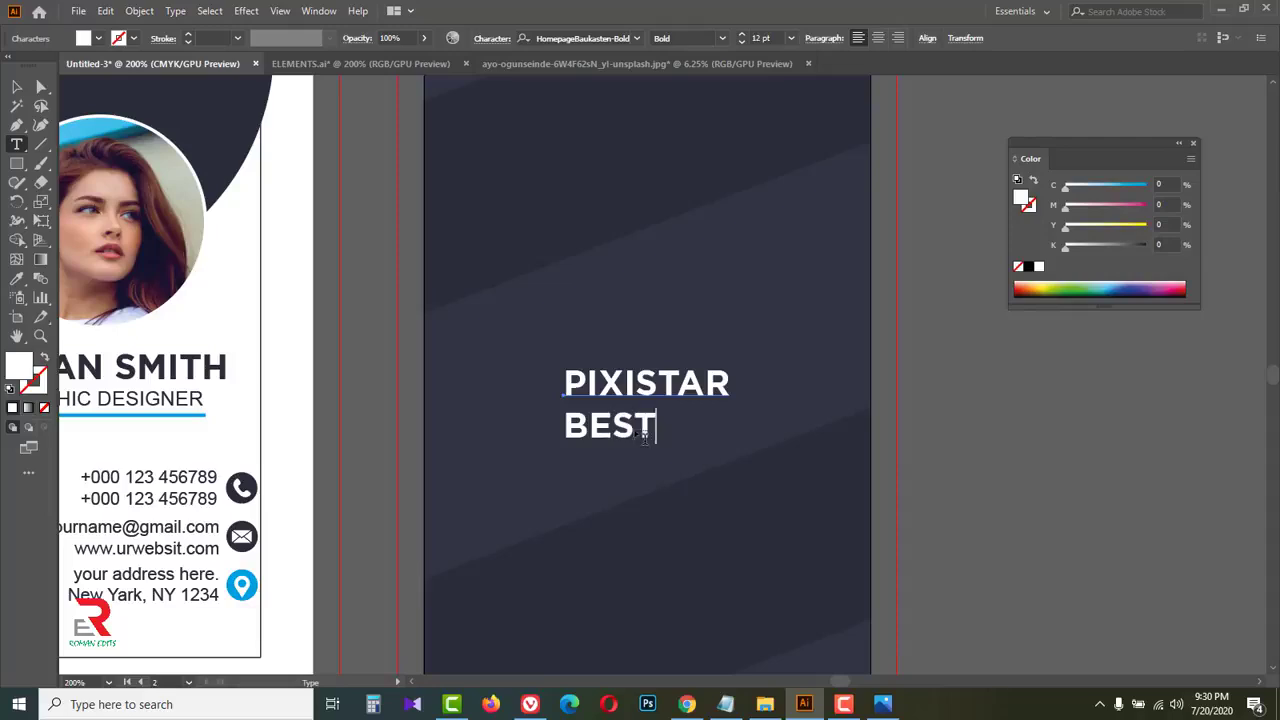
text( SOLU)
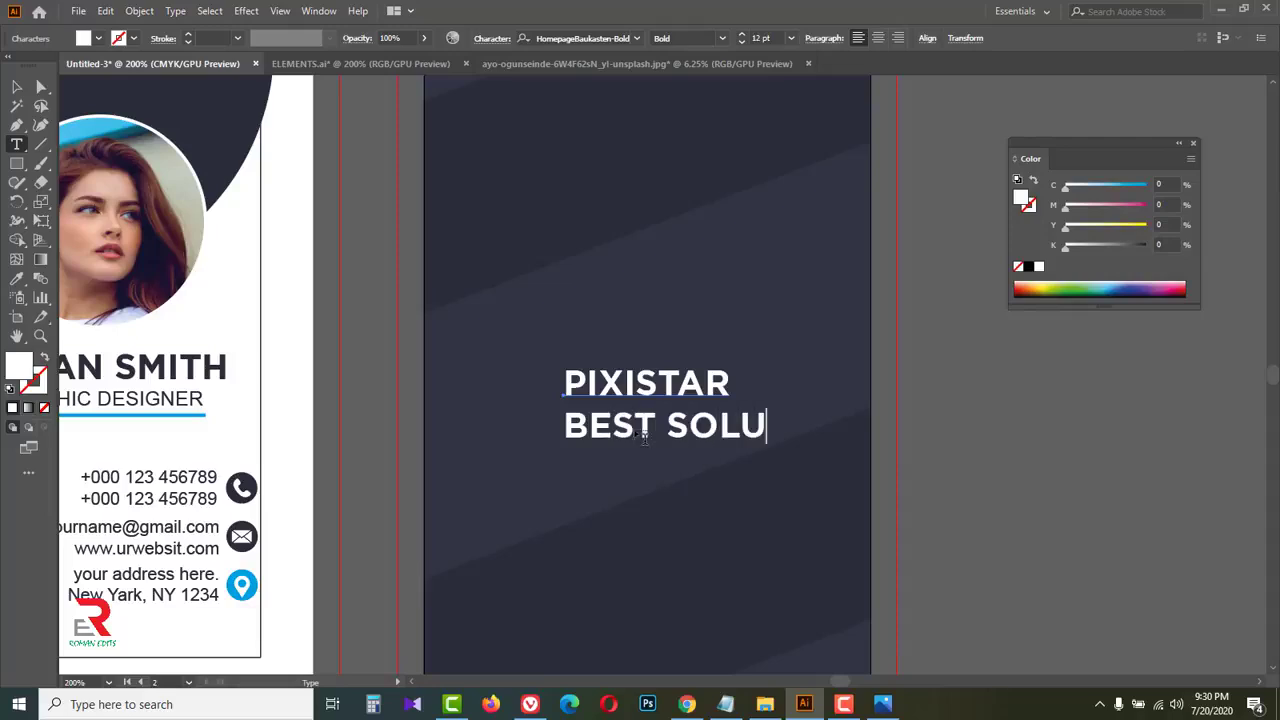
text(TION)
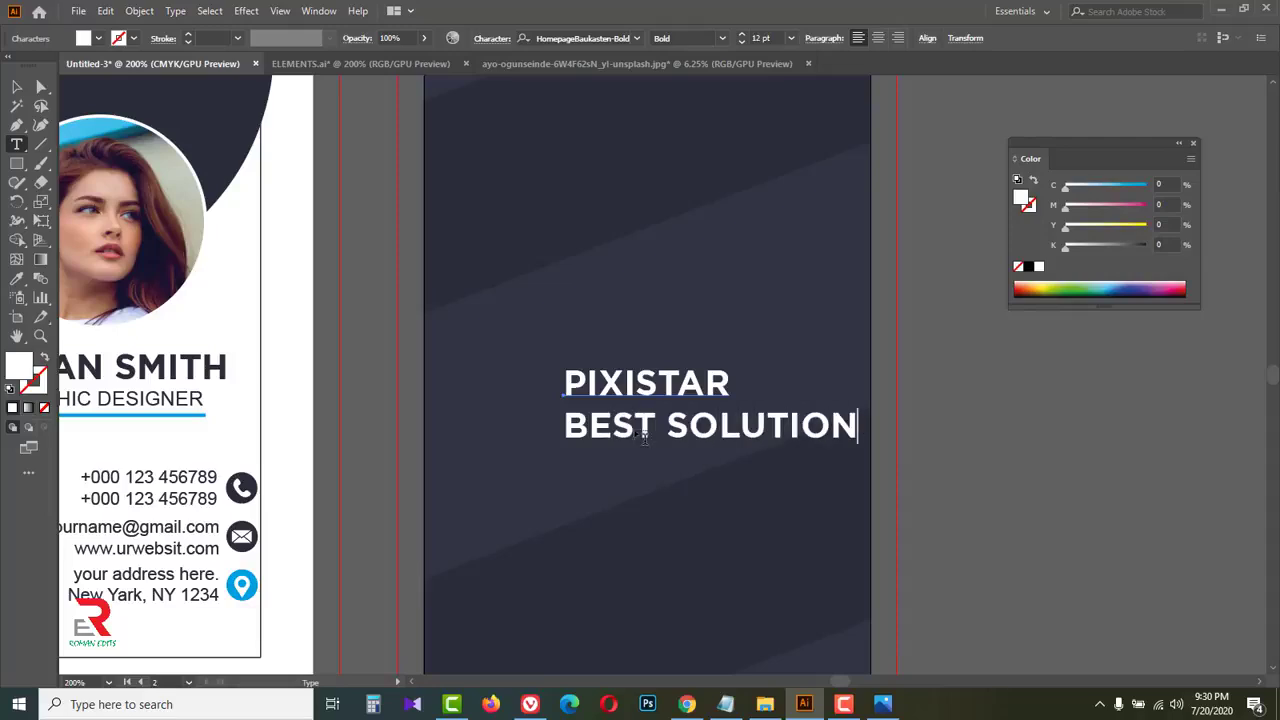
key(Escape)
- Set the tagline to Arial Regular 7 pt and move it up beneath PIXISTAR
click(637, 38)
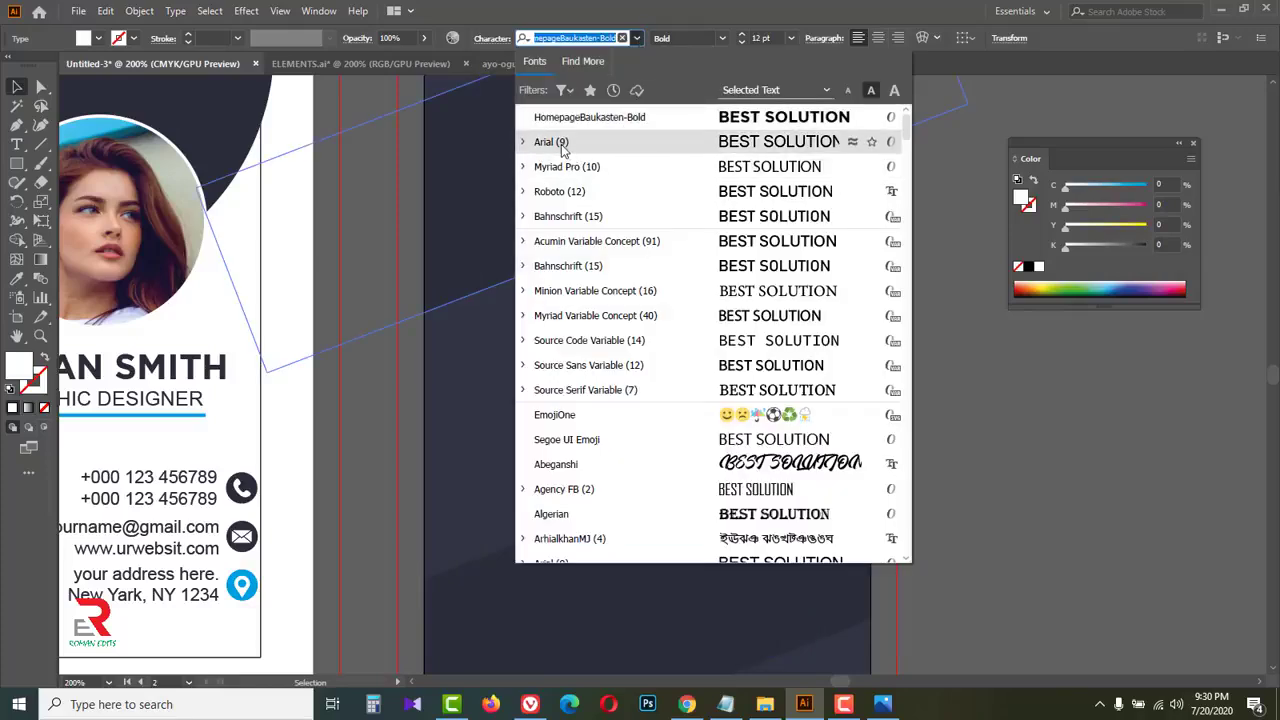
click(550, 142)
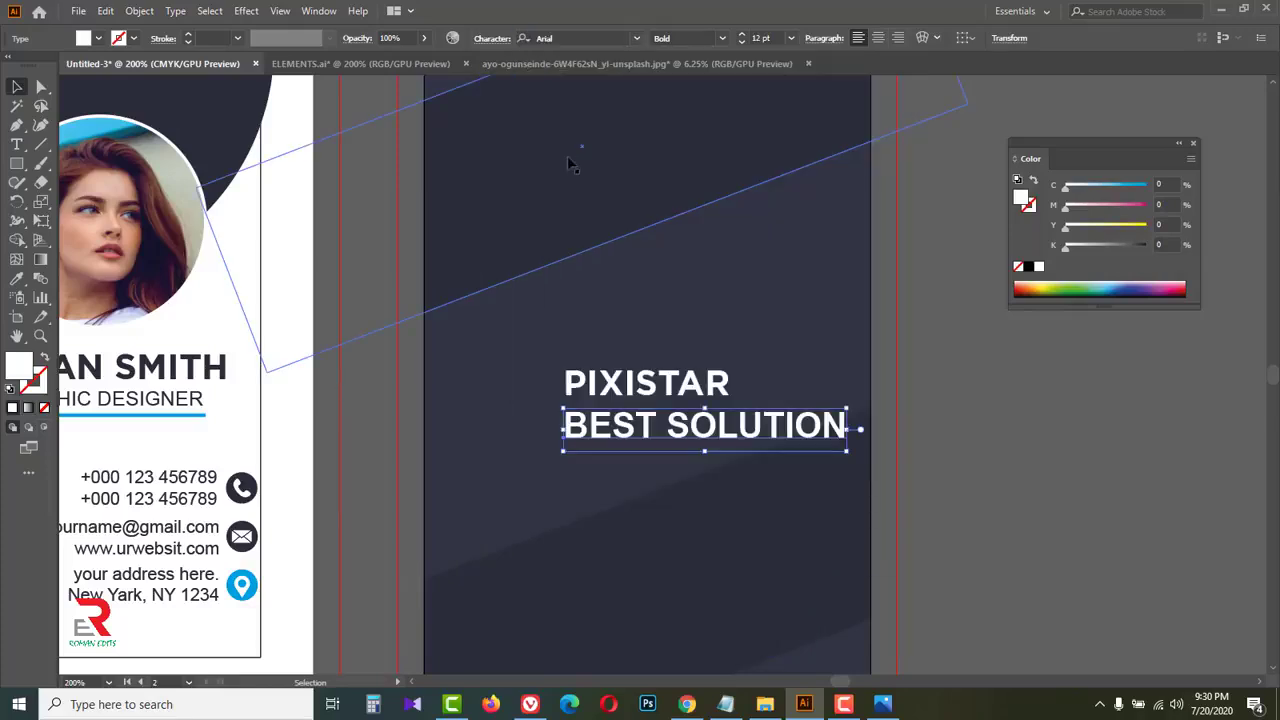
click(722, 38)
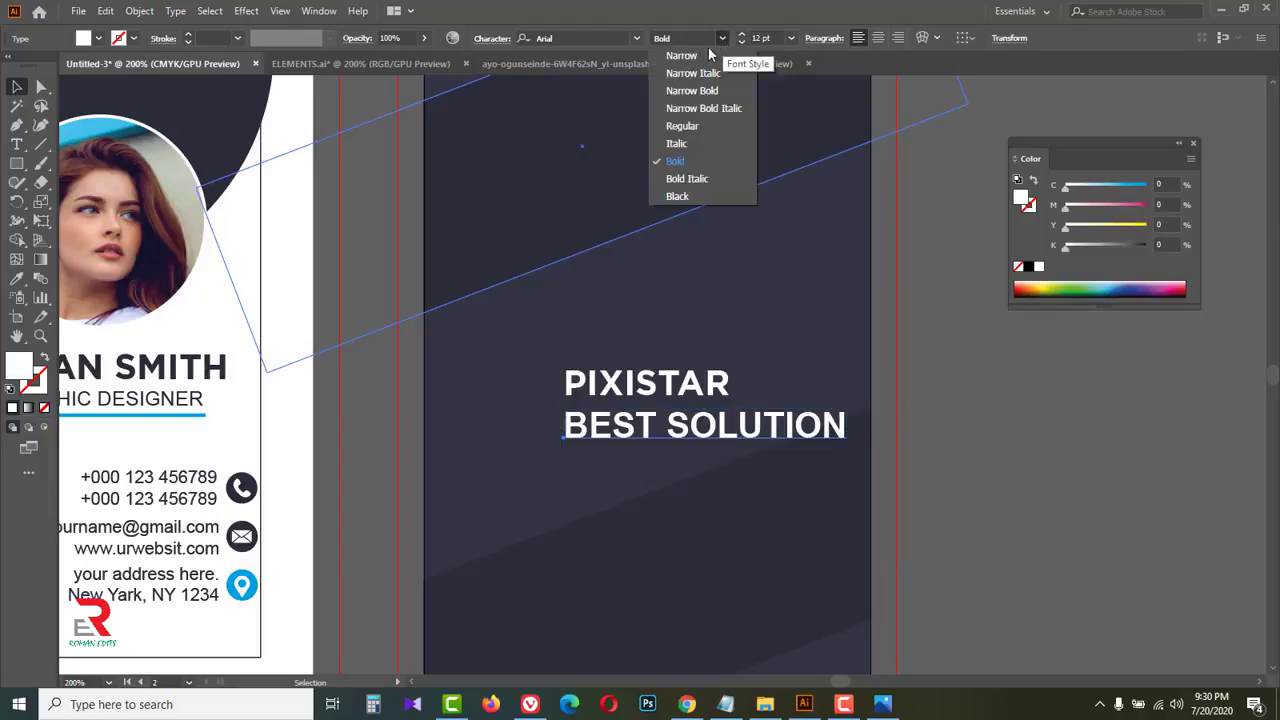
click(681, 126)
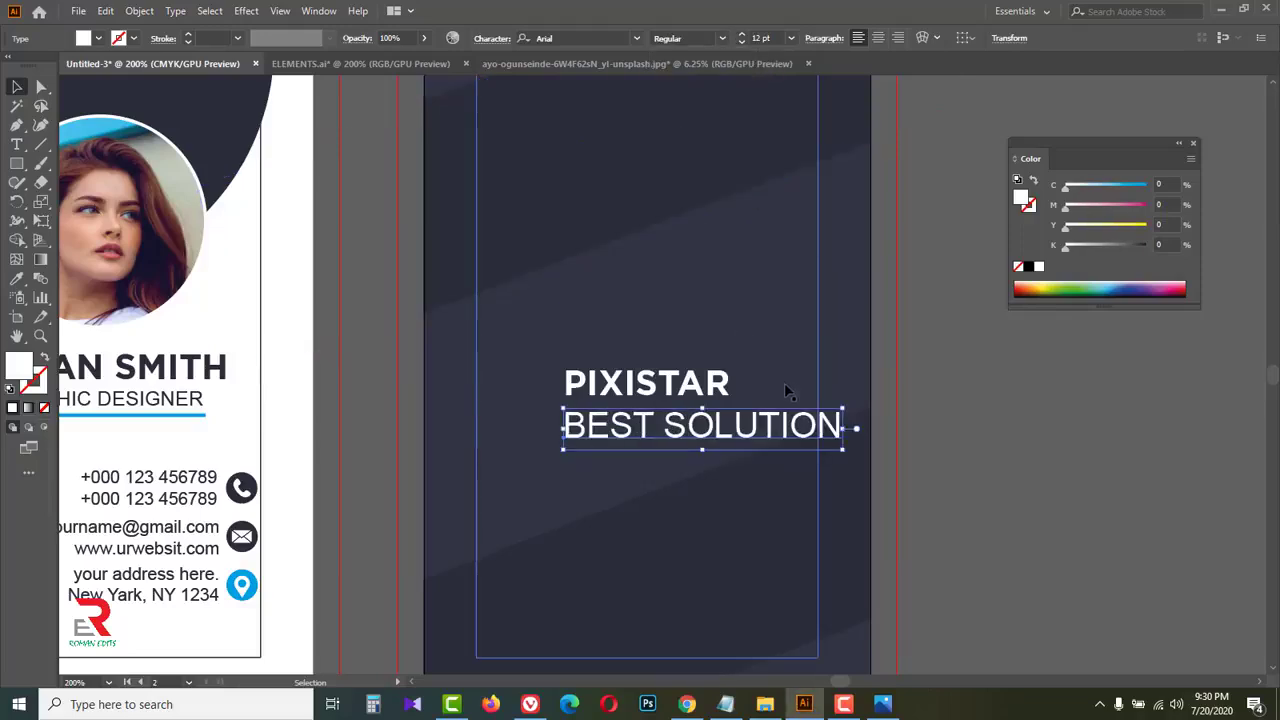
click(744, 42)
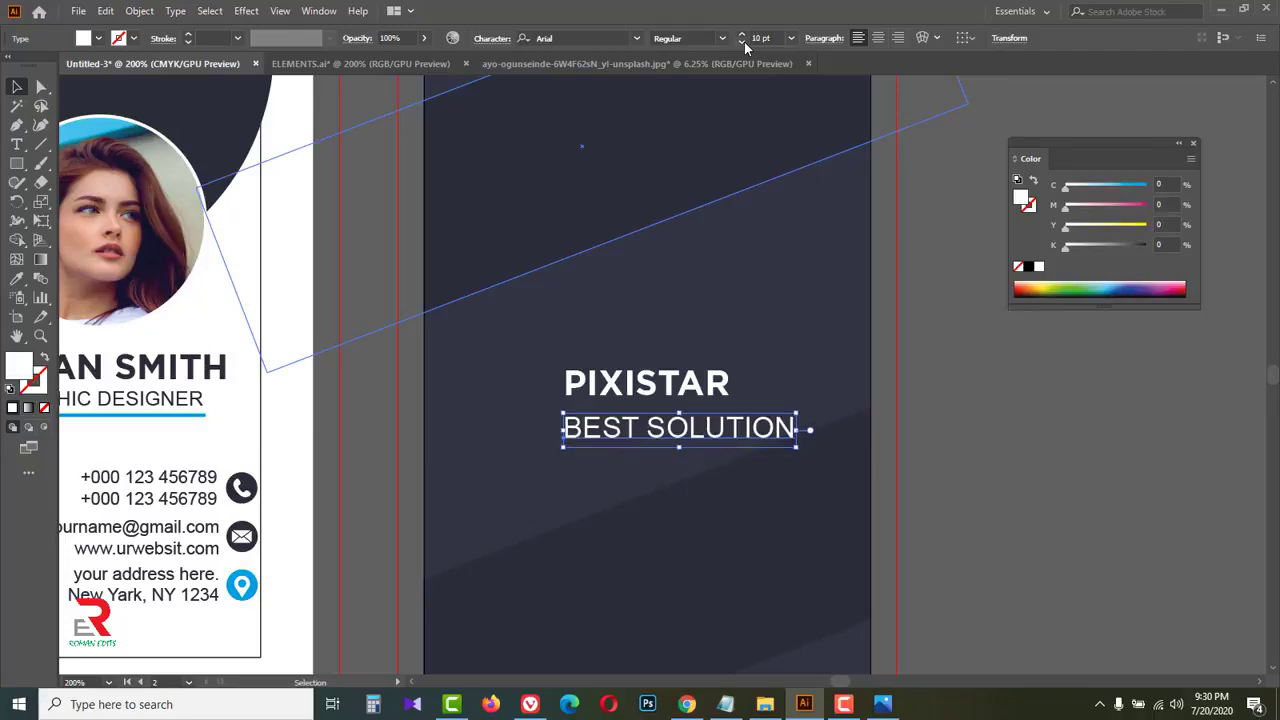
click(744, 42)
click(744, 42)
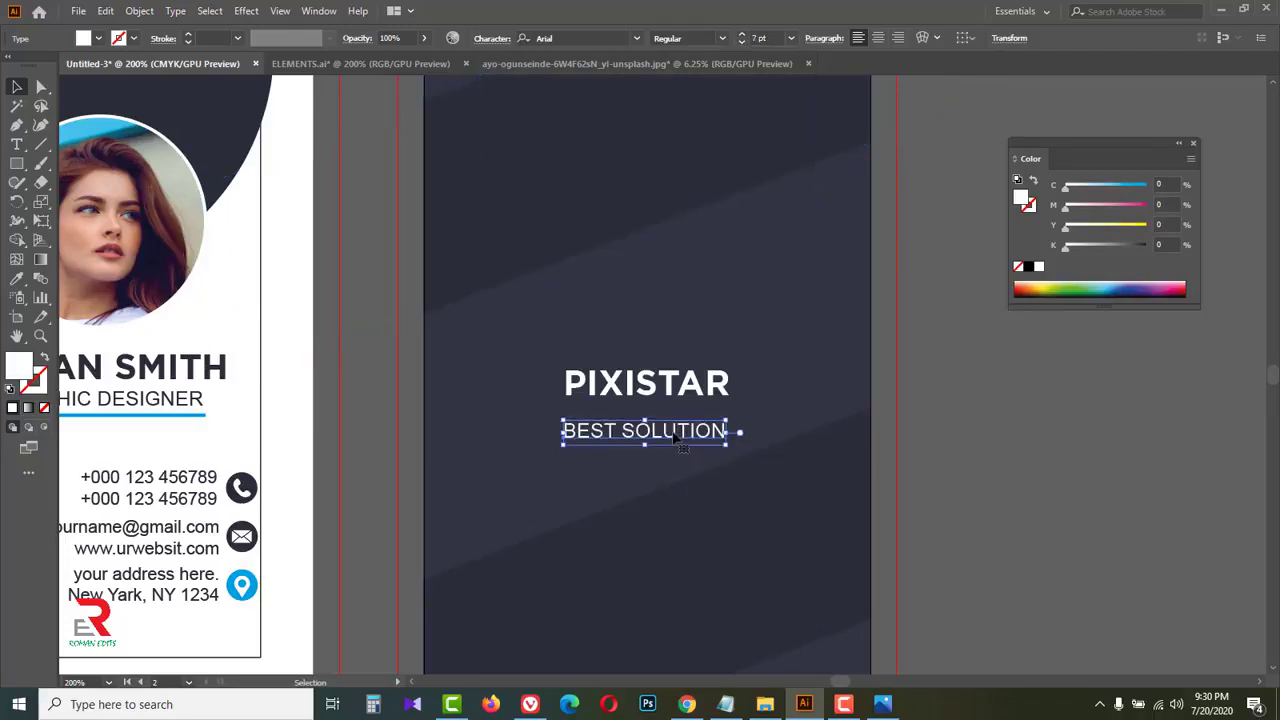
drag(676, 437, 676, 422)
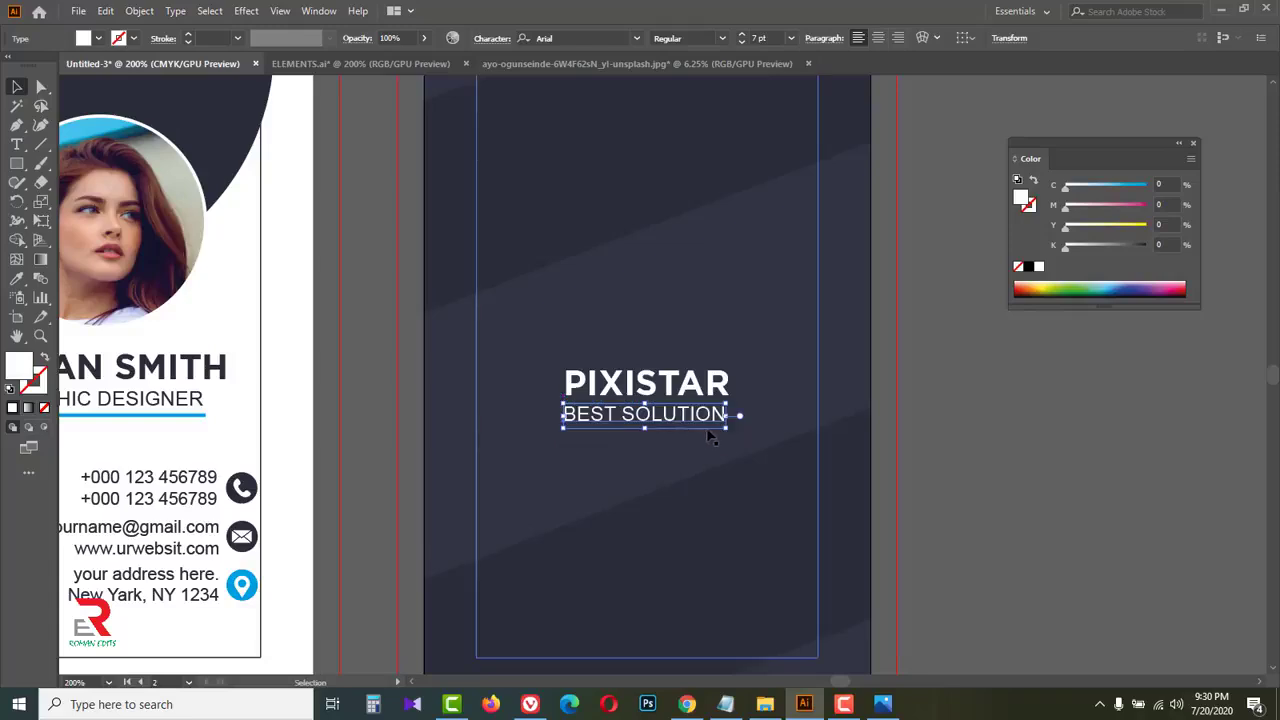
- Centre BEST SOLUTION horizontally under PIXISTAR
click(1010, 468)
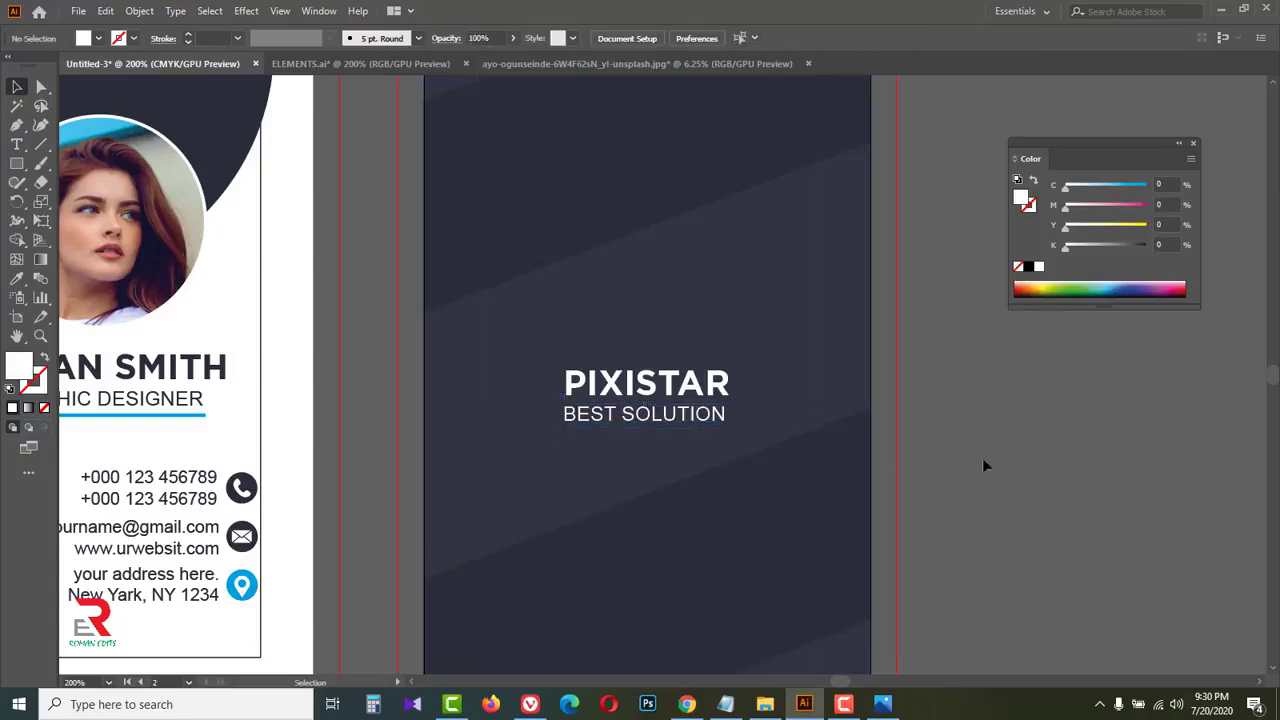
click(668, 413)
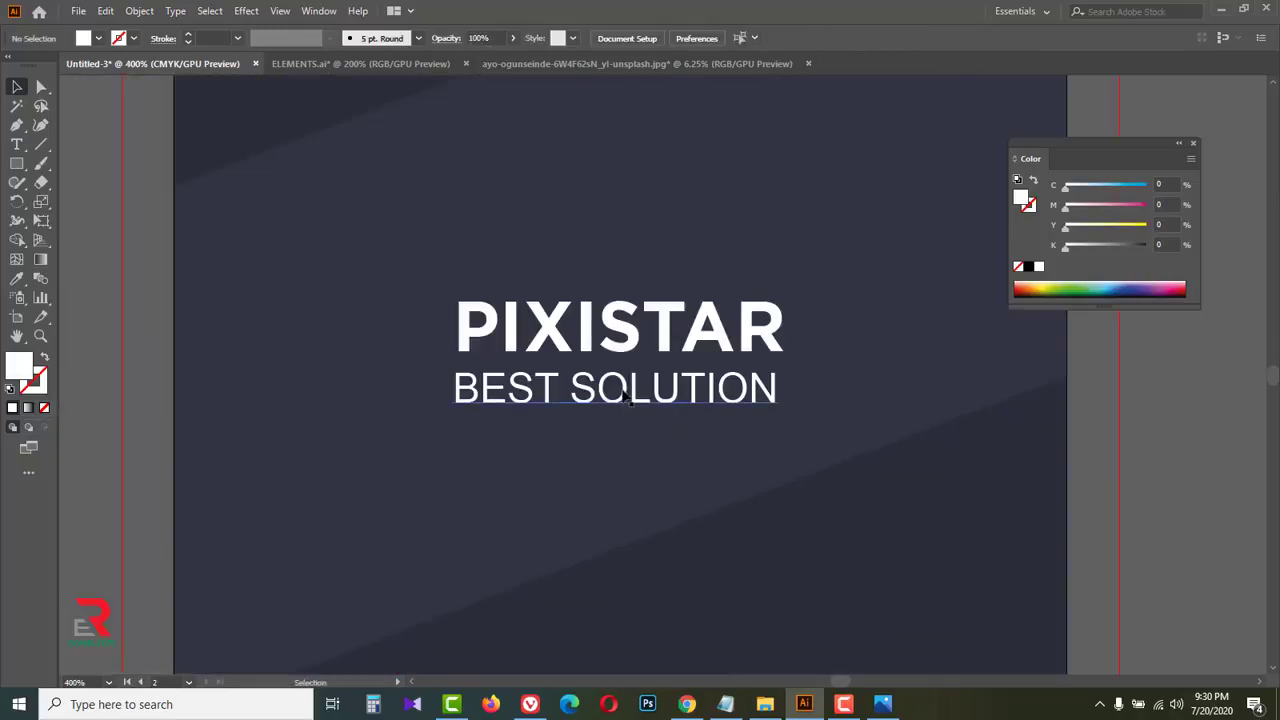
click(622, 389)
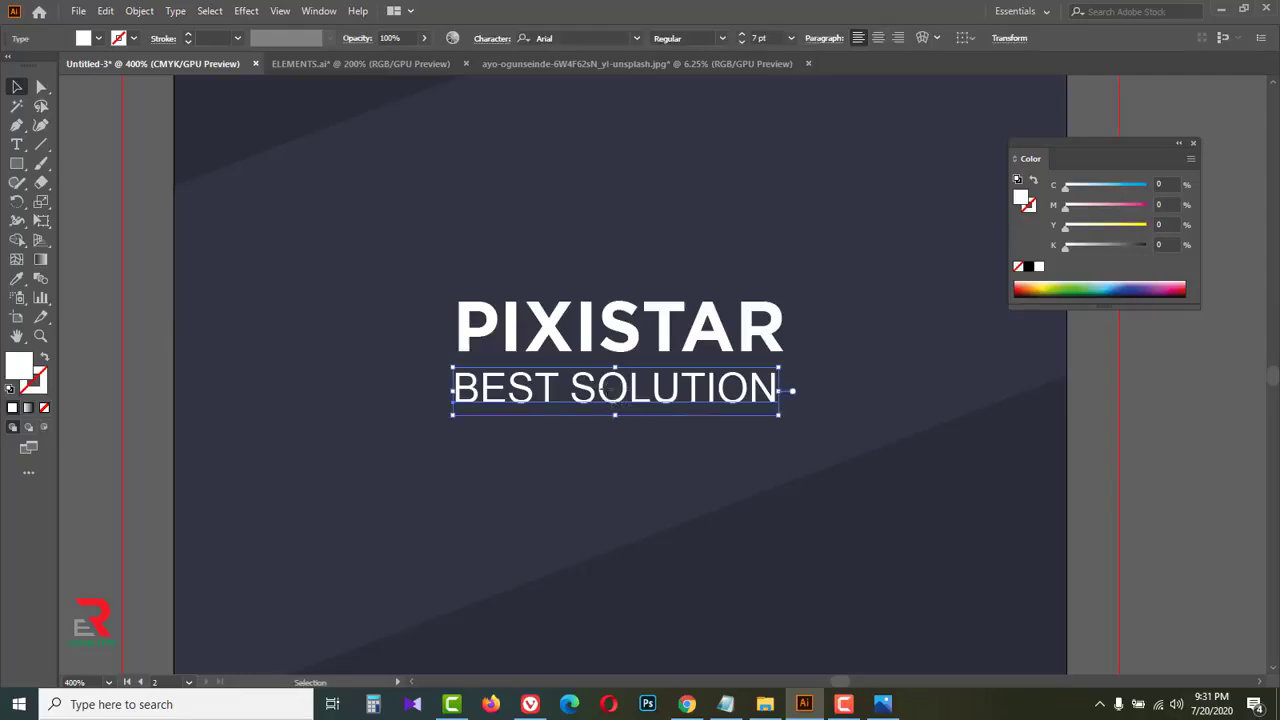
drag(604, 390, 612, 395)
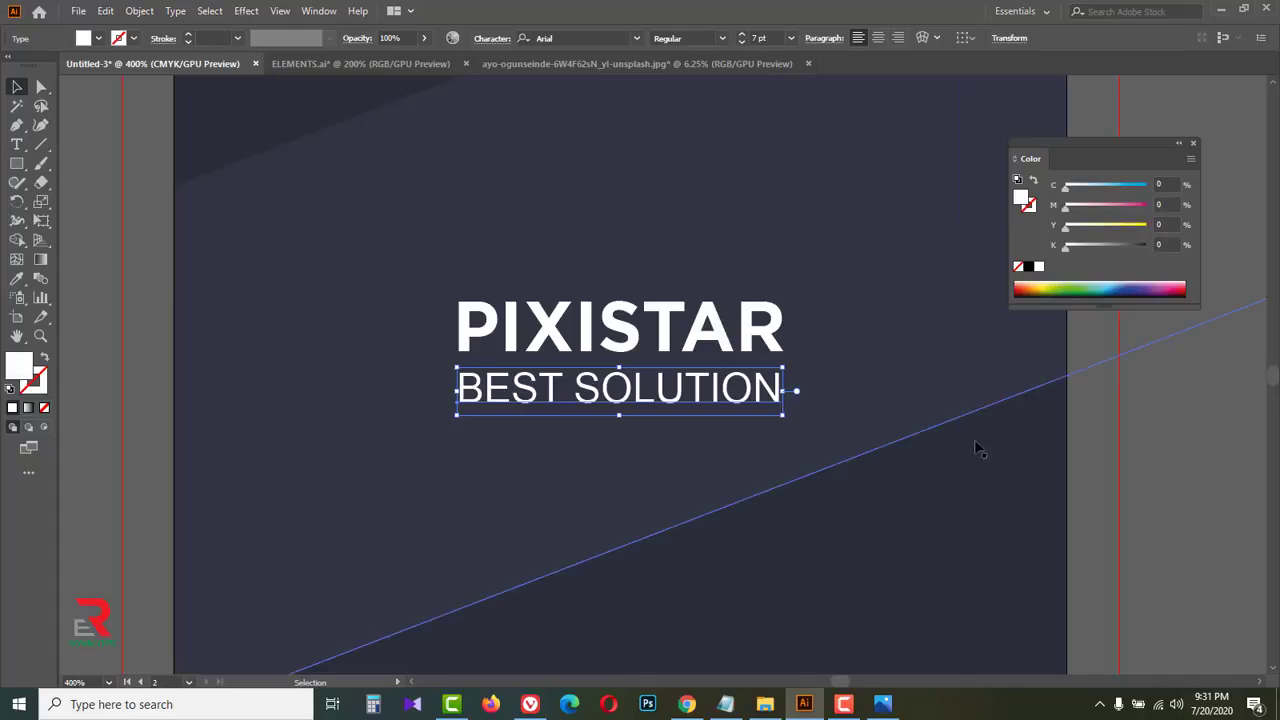
click(1153, 447)
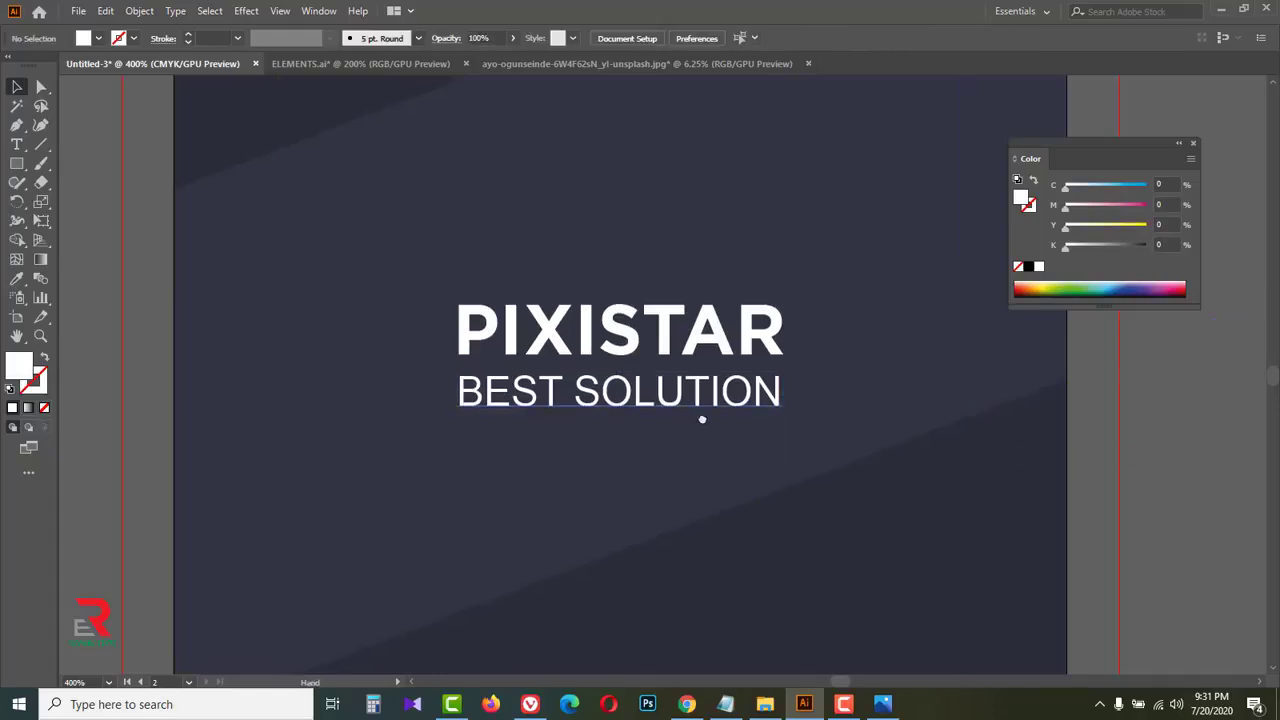
drag(732, 366, 706, 462)
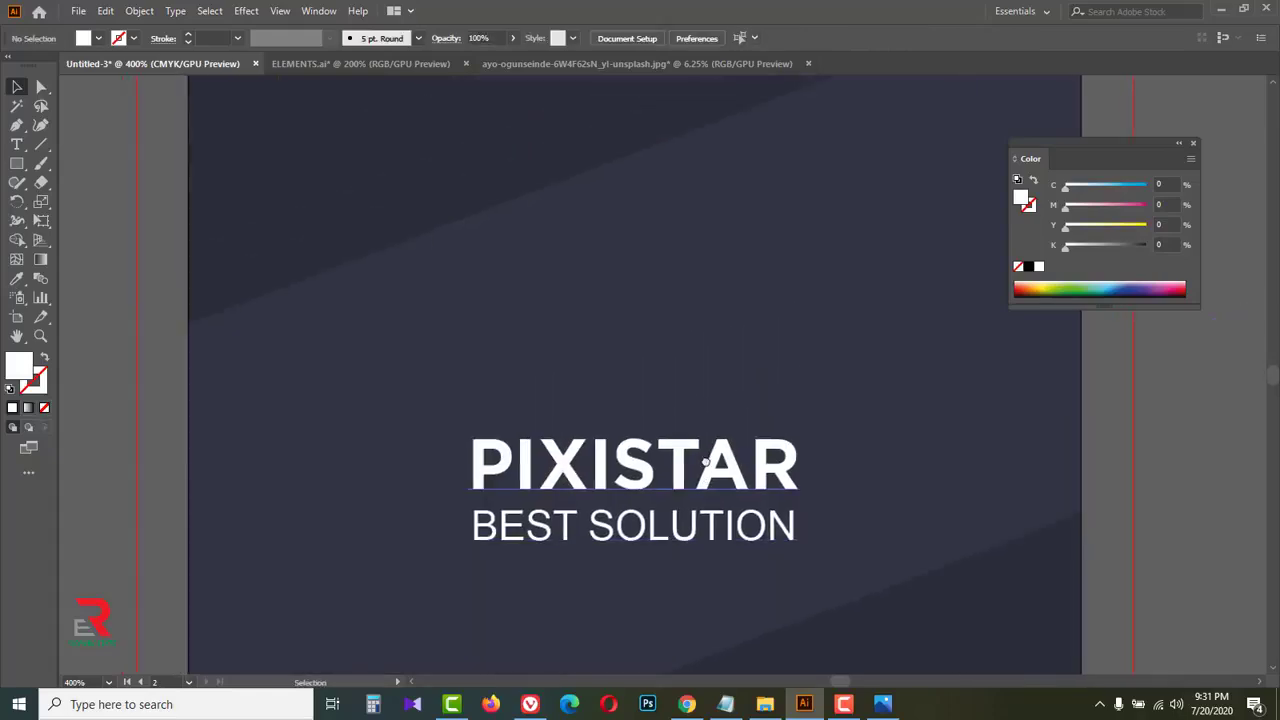
click(16, 163)
- Draw a box above PIXISTAR with no fill and a cyan C=100 outline
click(68, 166)
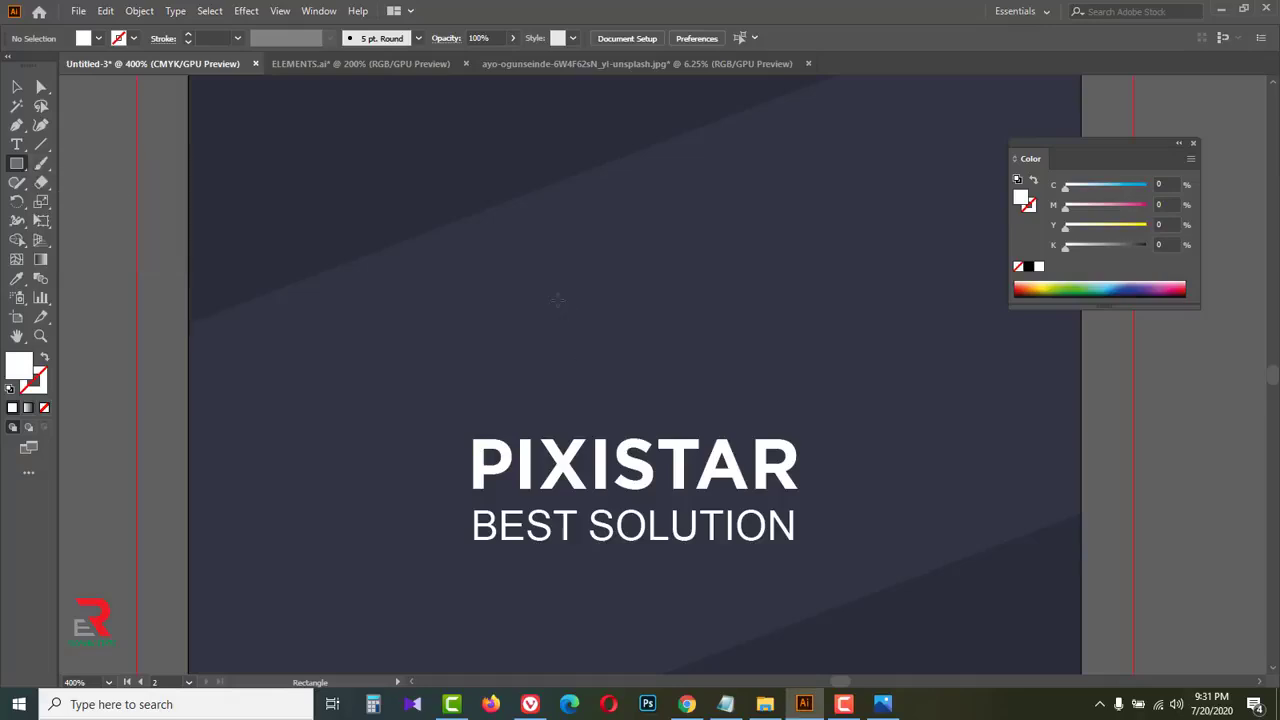
drag(560, 288, 700, 401)
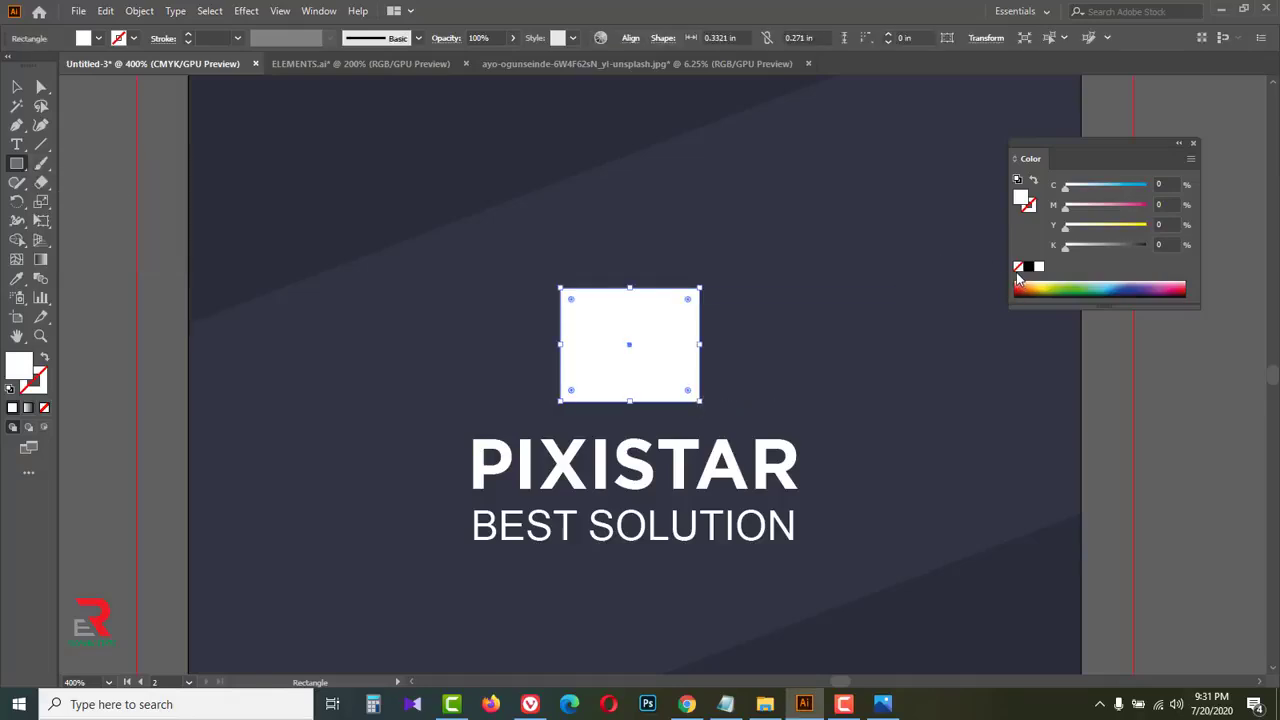
click(1017, 267)
click(1031, 207)
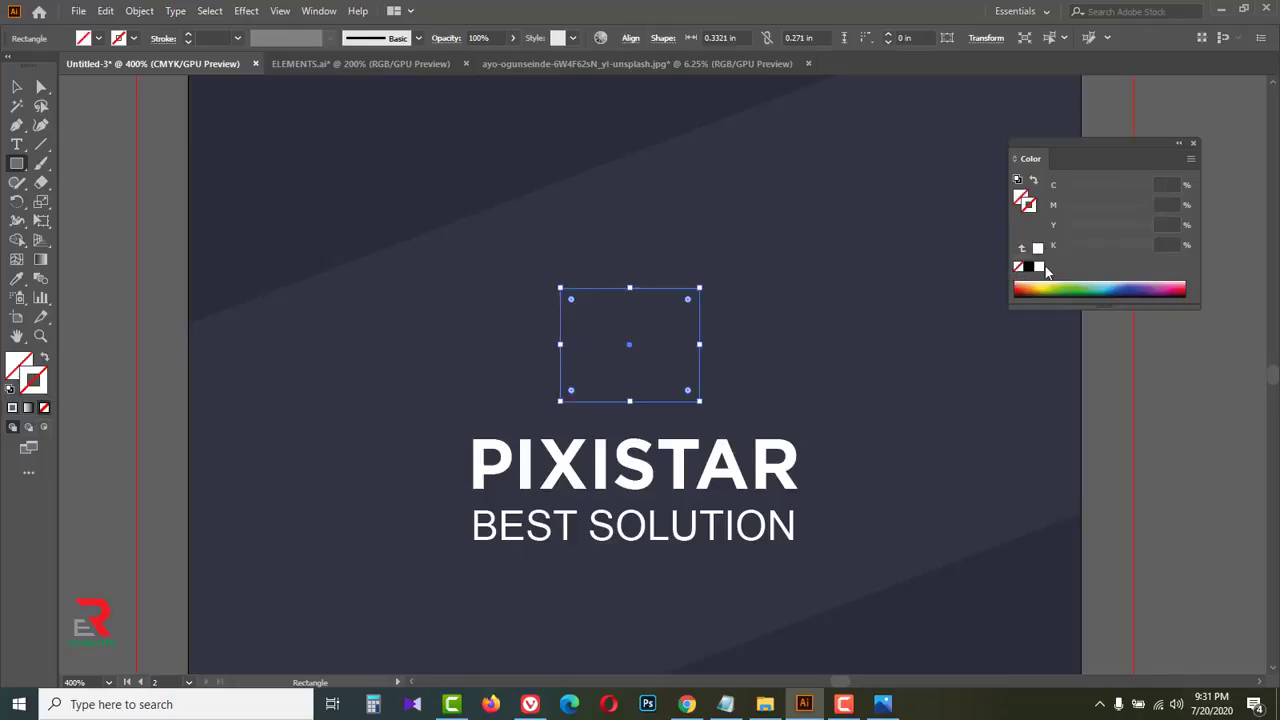
click(1108, 288)
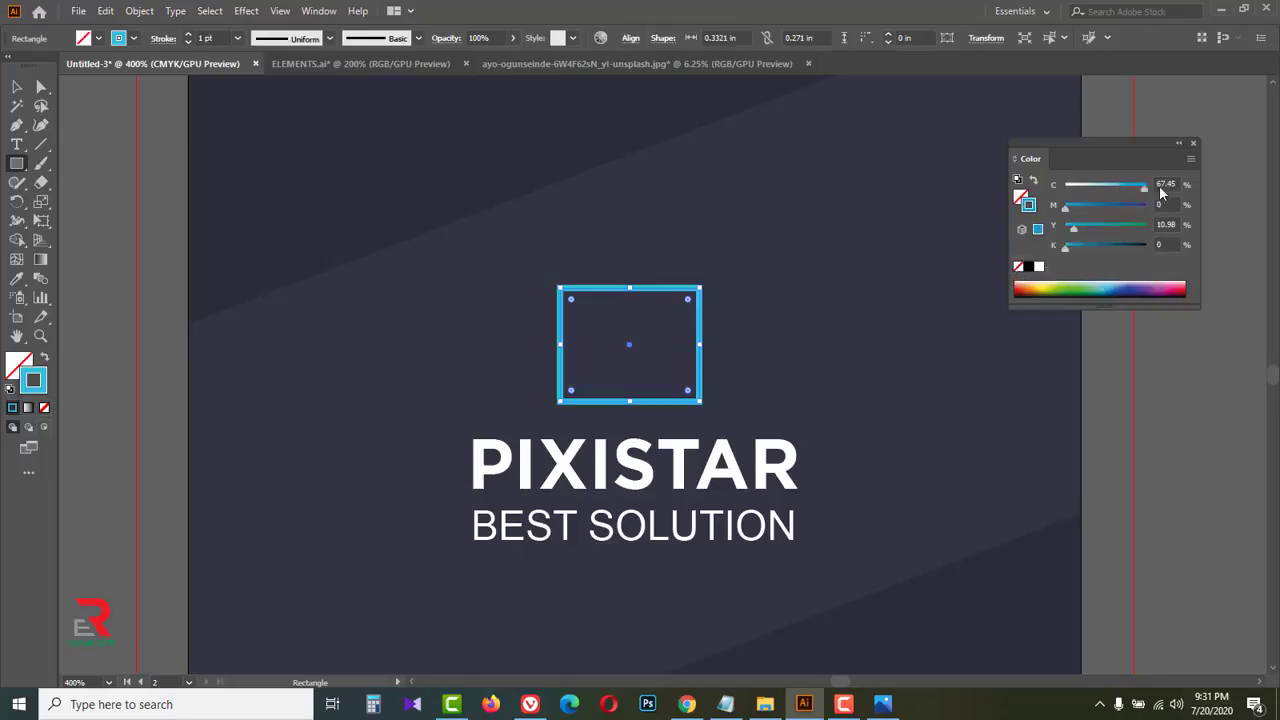
drag(1075, 229, 1066, 219)
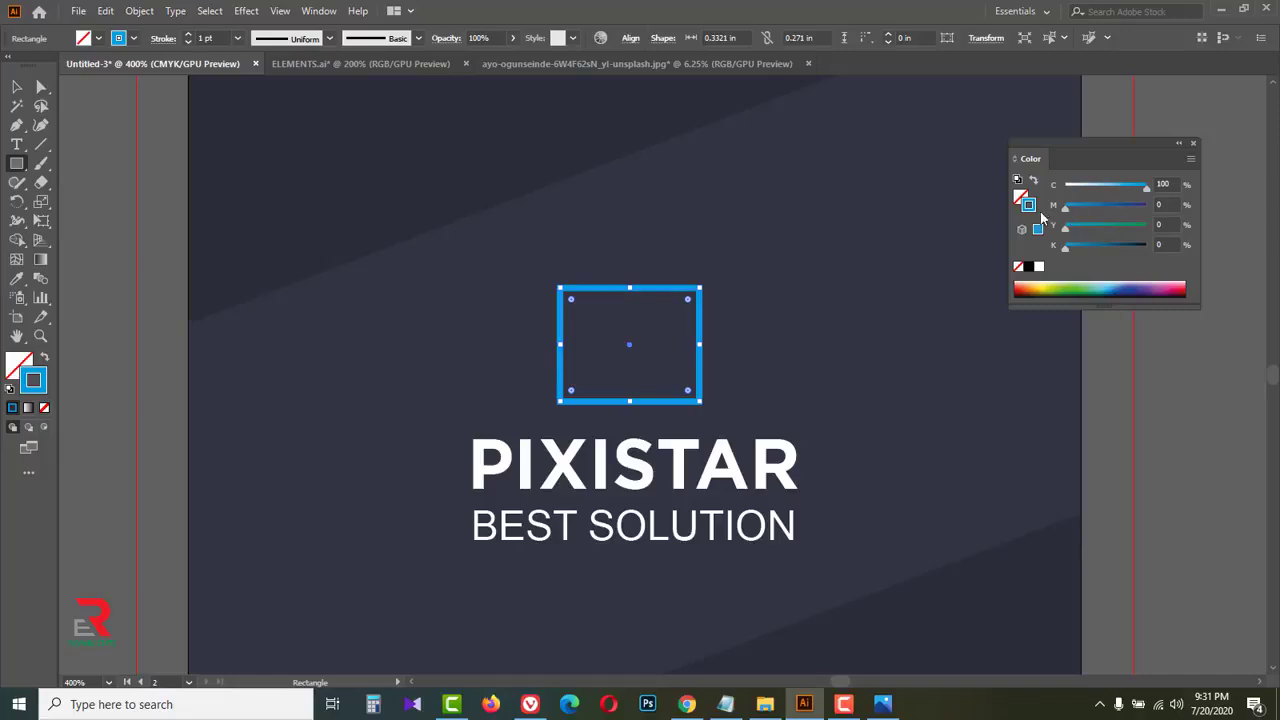
- Copy the letter P from PIXISTAR into a new text object inside the box
click(16, 144)
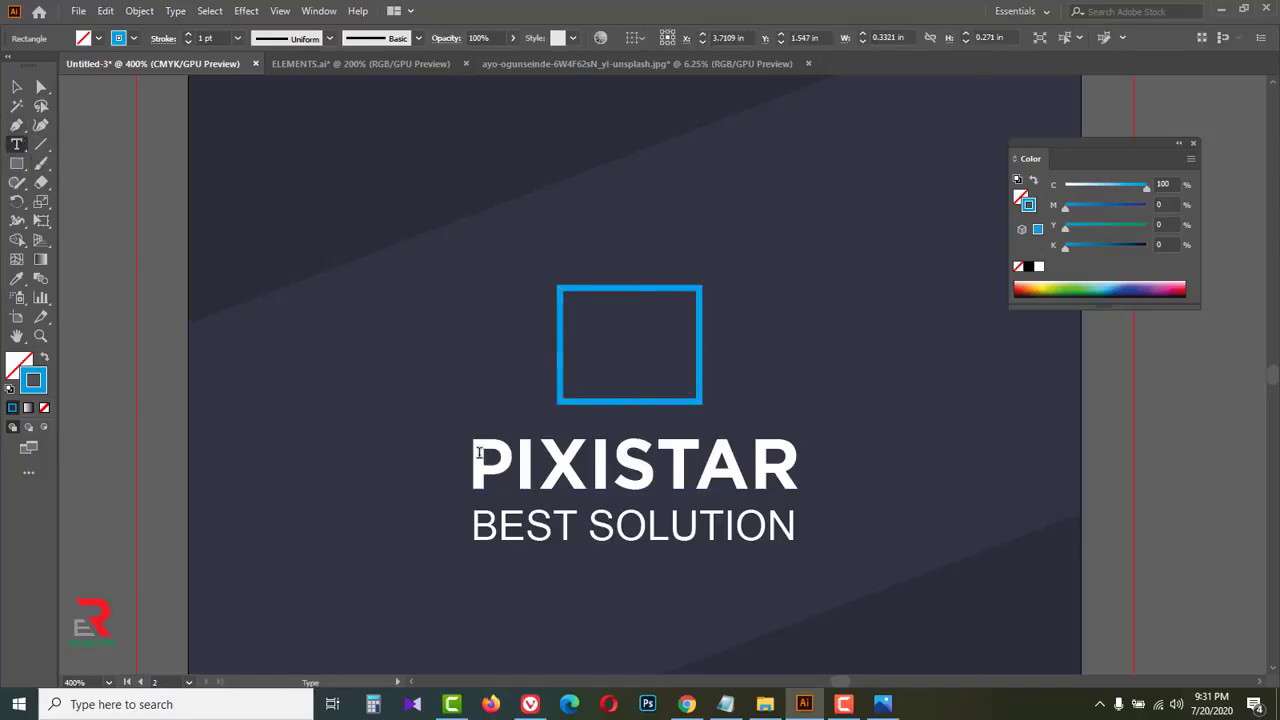
drag(514, 460, 465, 460)
key(ctrl+c)
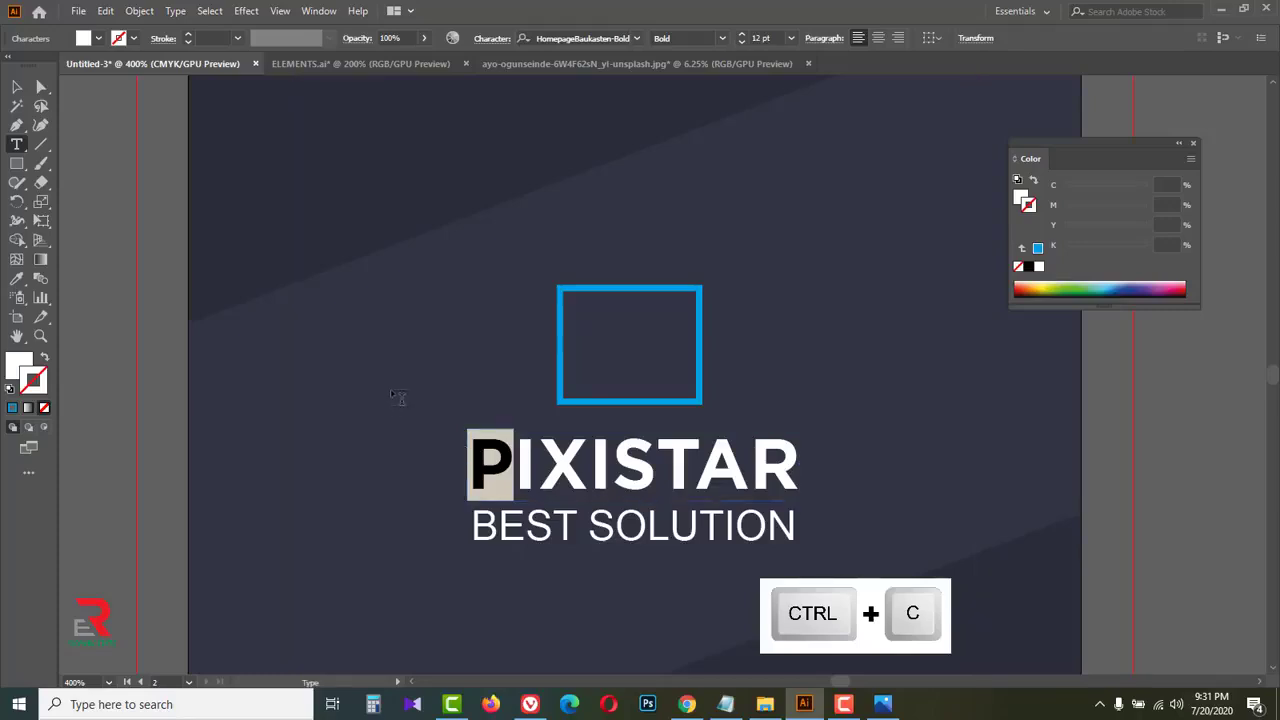
click(16, 87)
click(22, 145)
drag(24, 146, 80, 149)
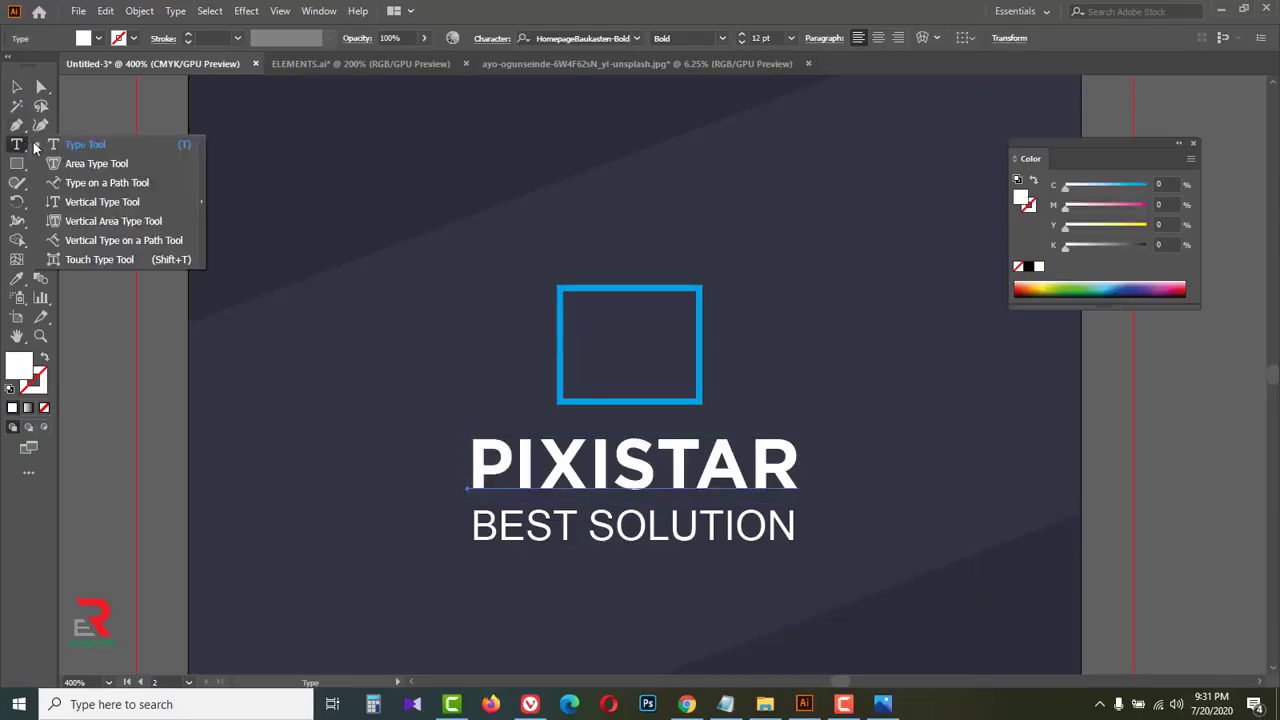
click(607, 343)
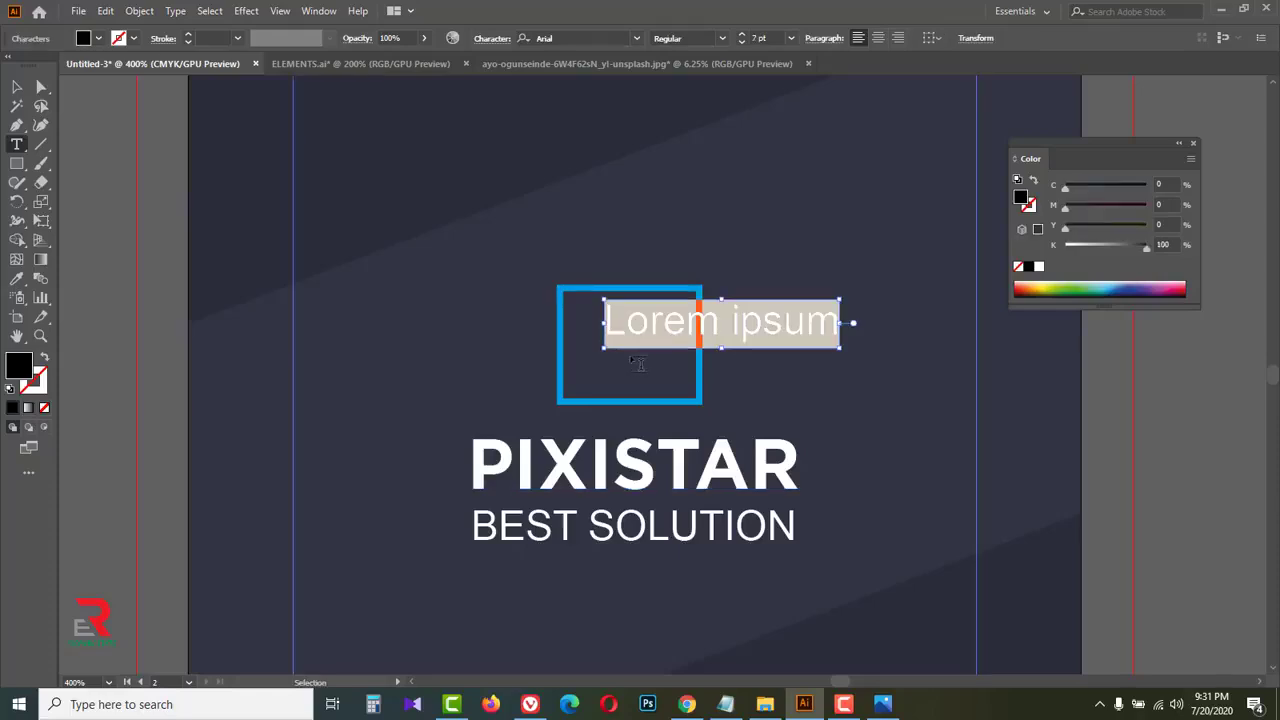
key(ctrl+v)
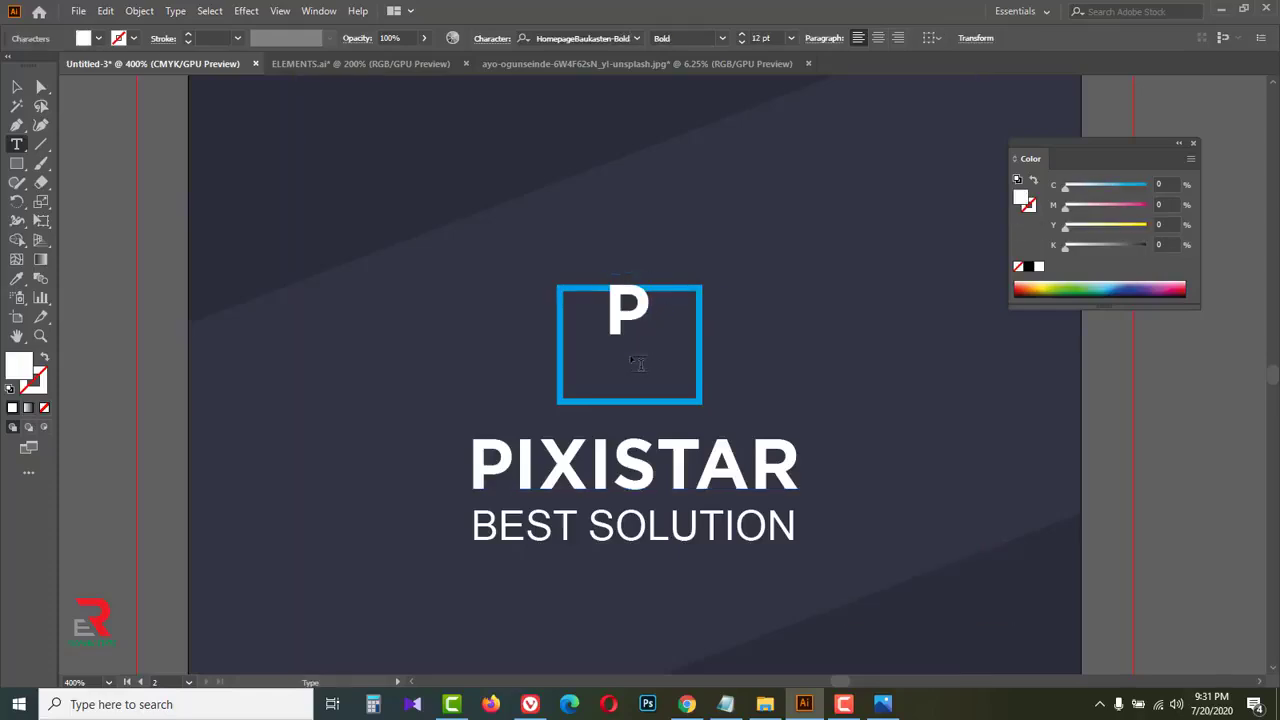
- Position the P inside the box and colour it blue to match the outline
key(Escape)
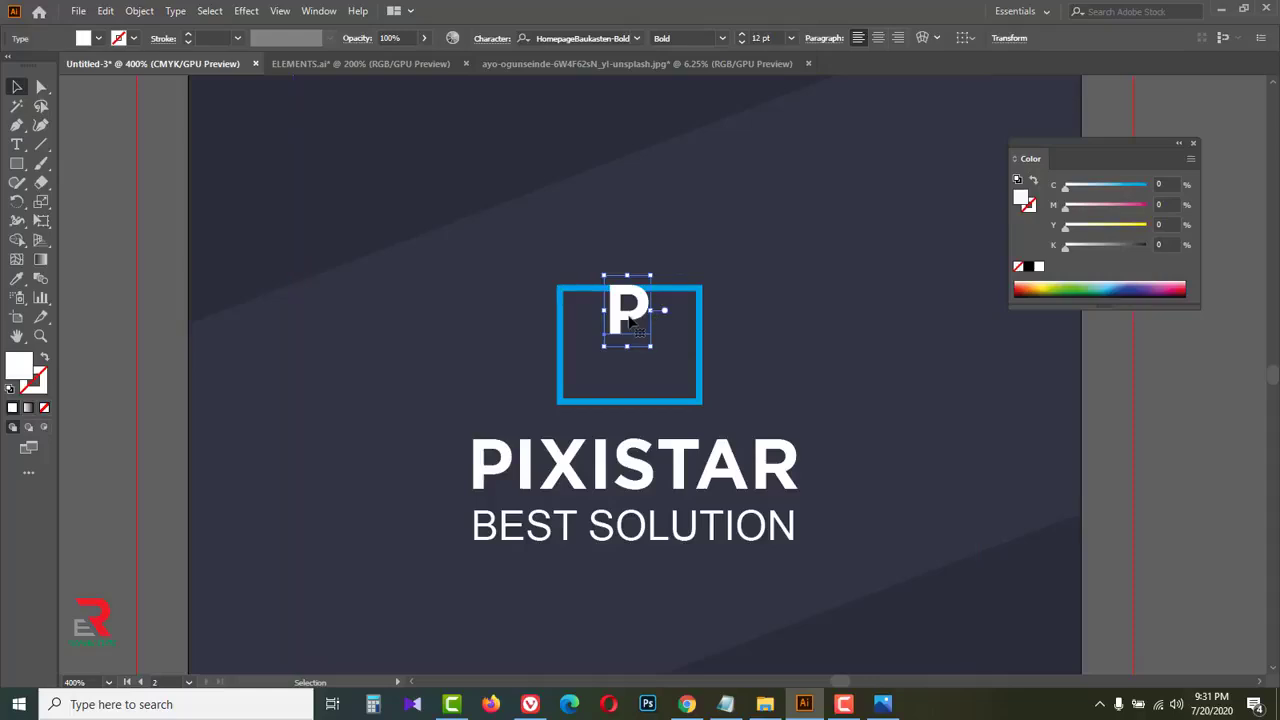
mouse_move(630, 318)
mouse_down()
mouse_move(629, 357)
mouse_move(660, 392)
mouse_up()
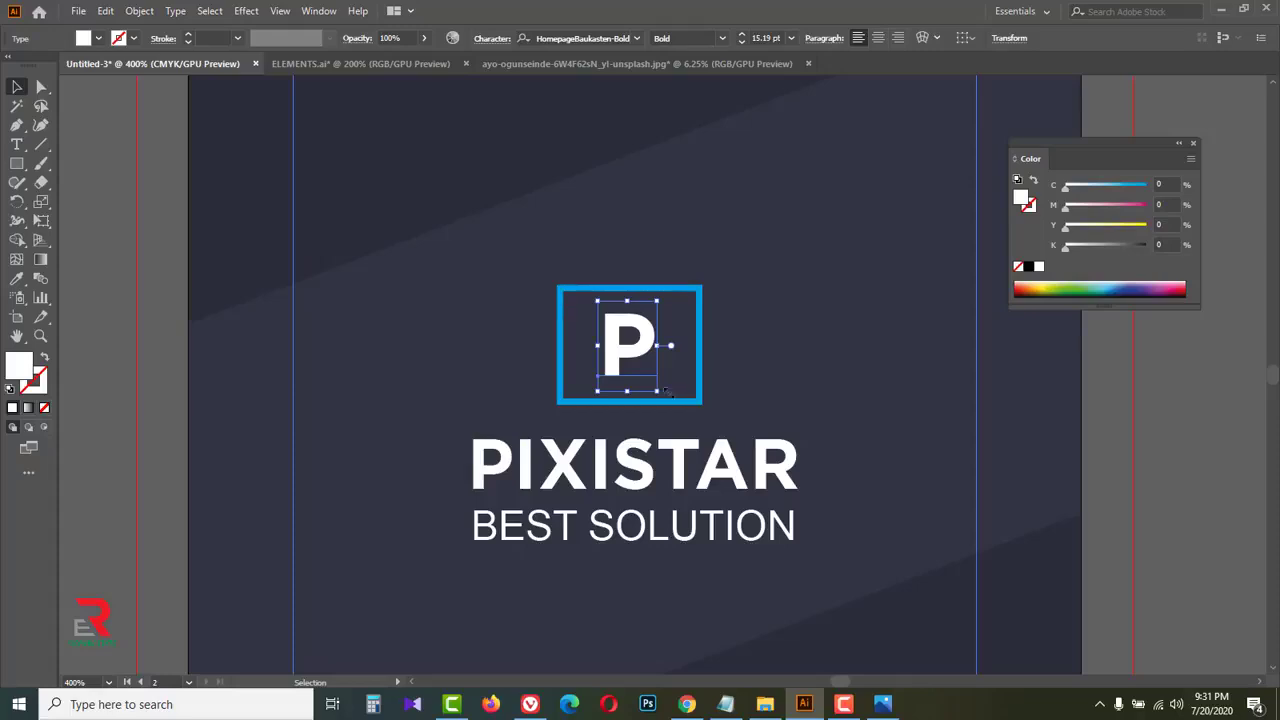
drag(1076, 194, 1148, 188)
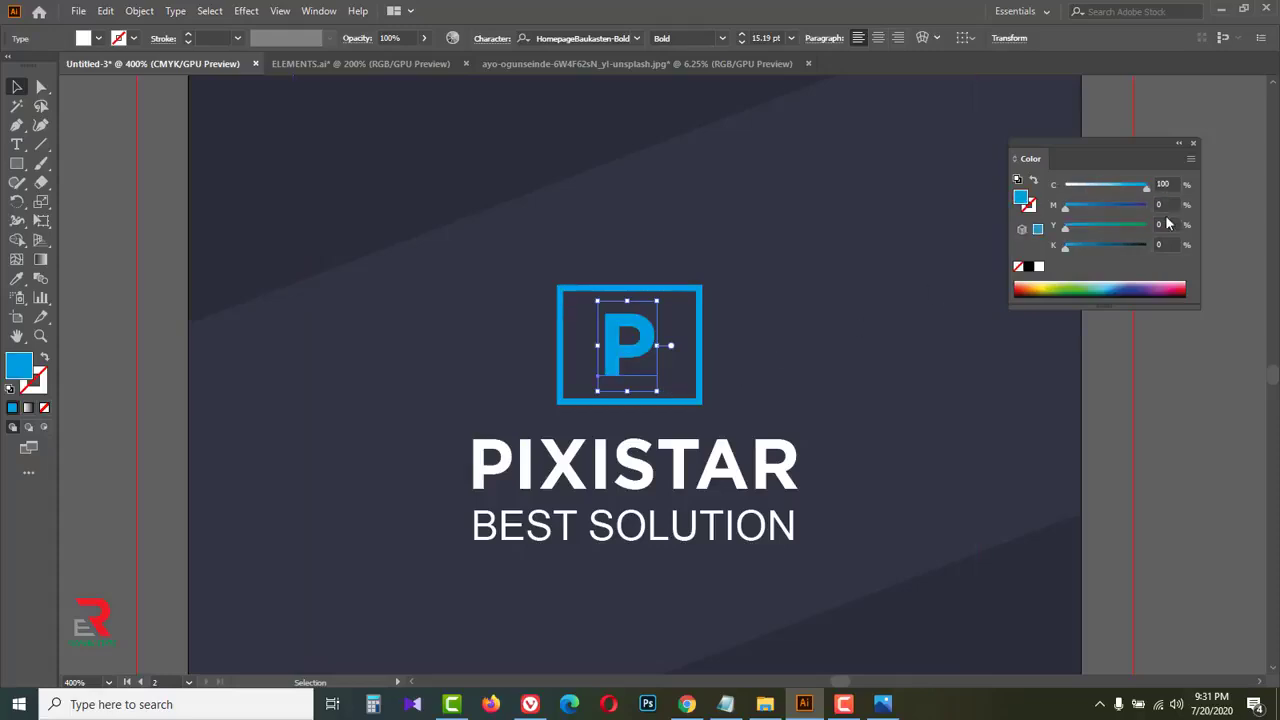
click(1185, 379)
alt+click(763, 391)
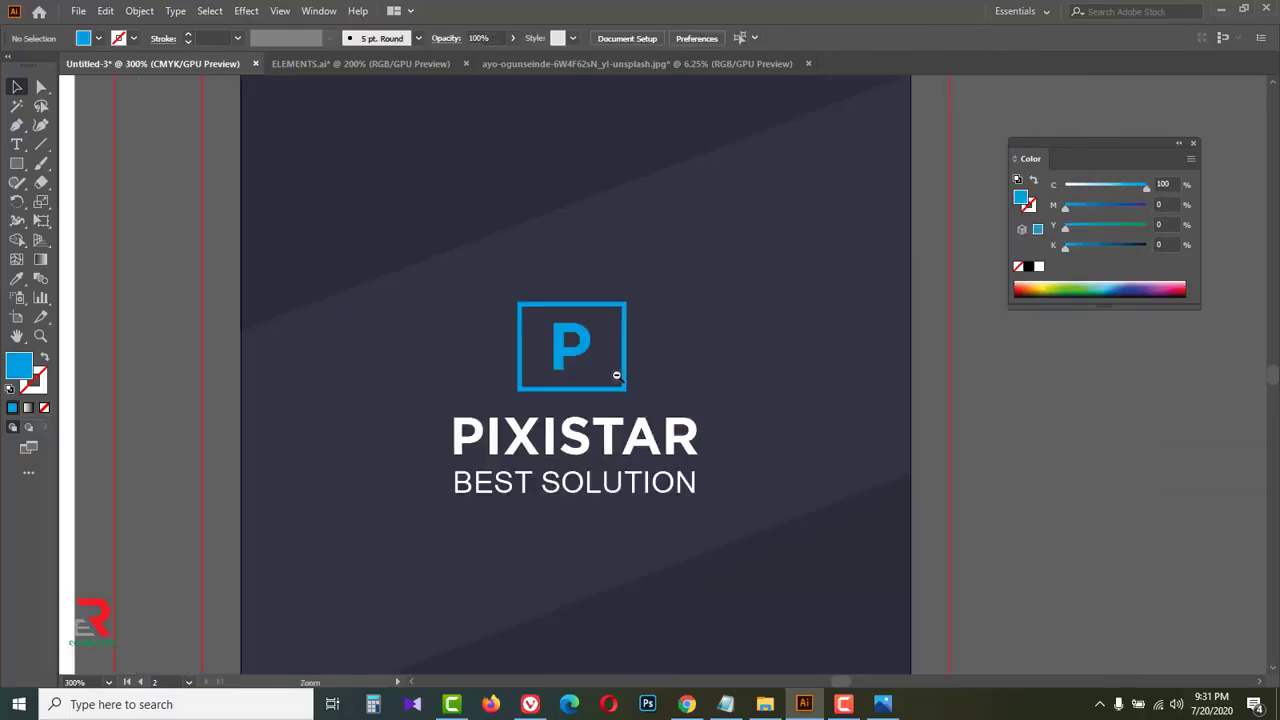
- Duplicate the BEST SOLUTION tagline down near the card back's bottom
alt+click(736, 361)
alt+click(741, 372)
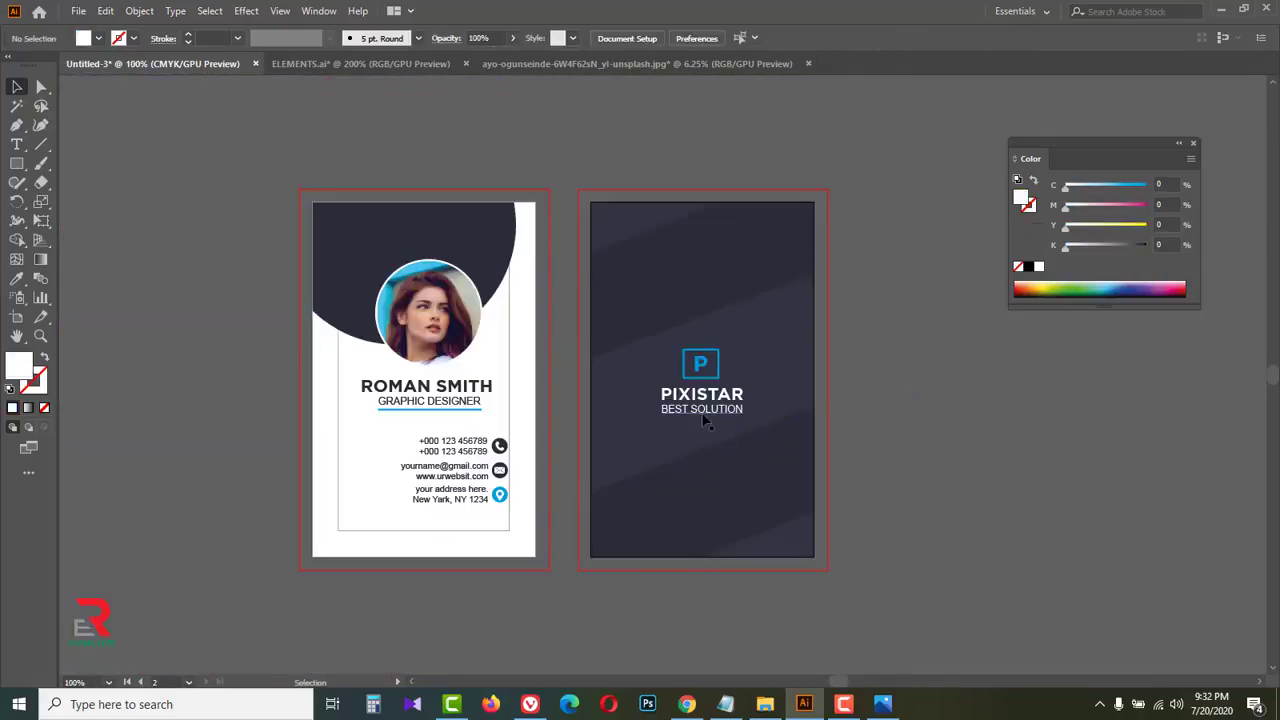
drag(704, 420, 705, 535)
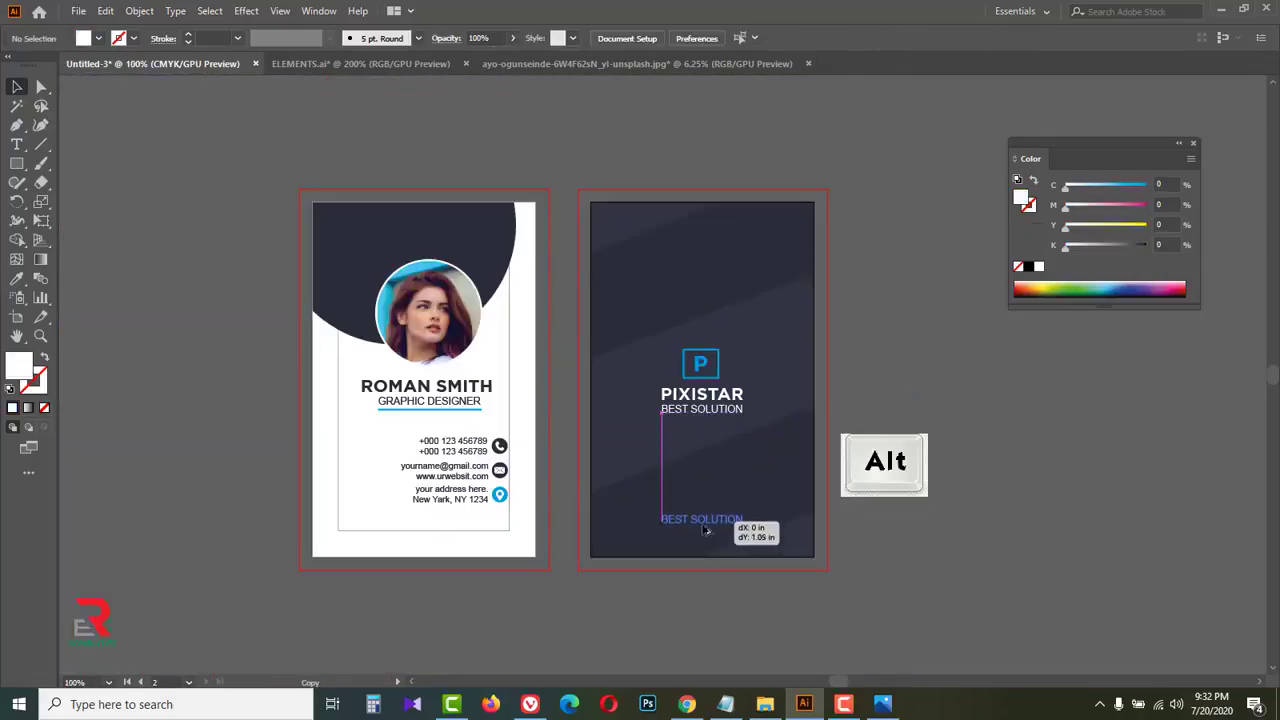
key(ctrl+plus)
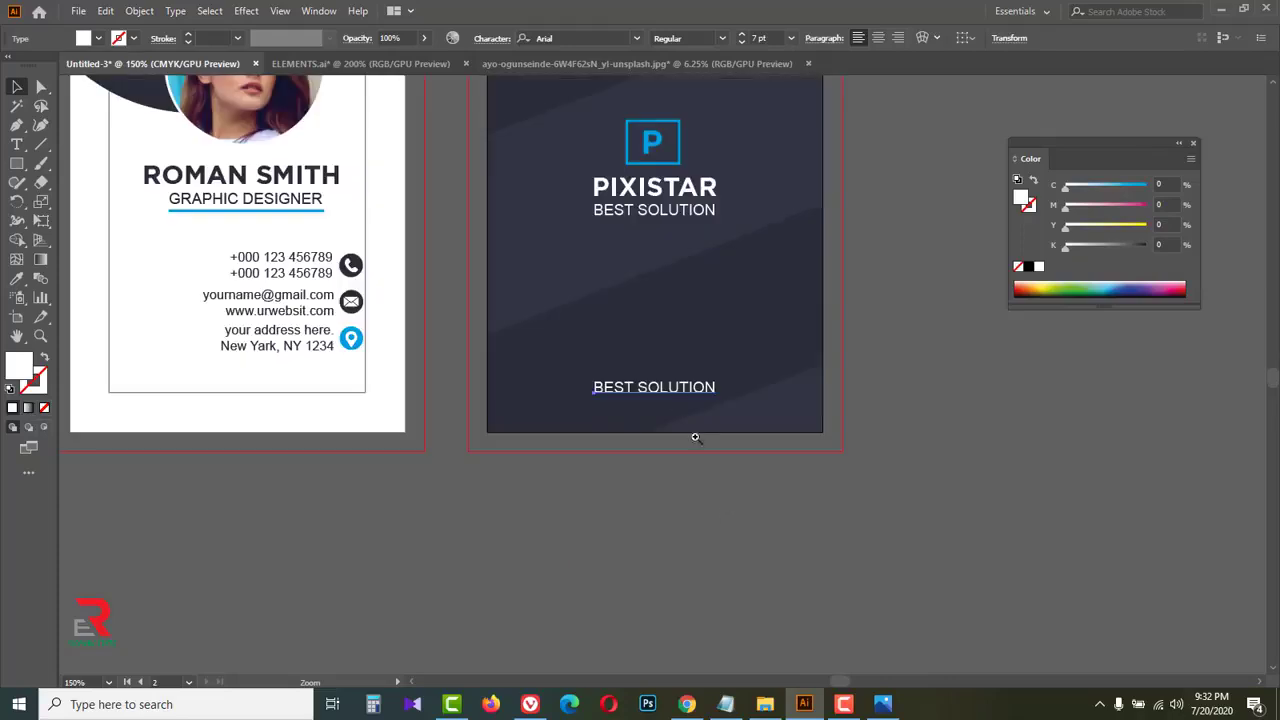
key(ctrl+plus)
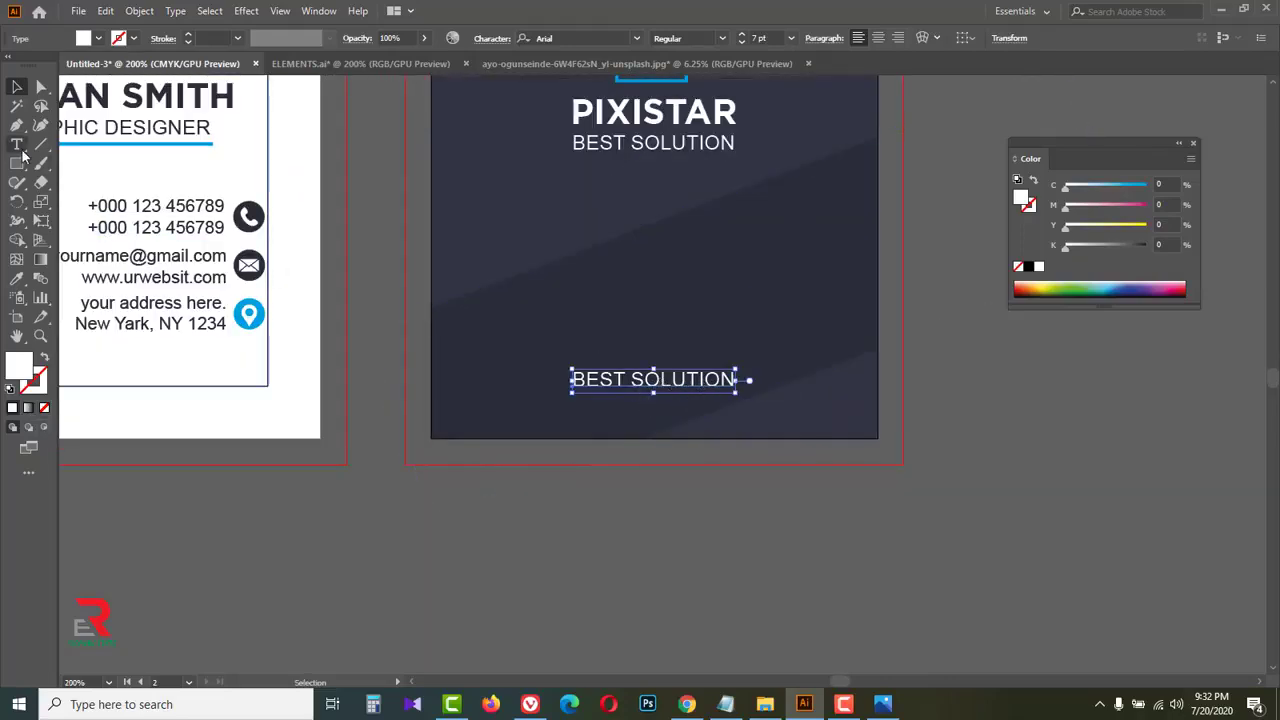
drag(17, 144, 58, 155)
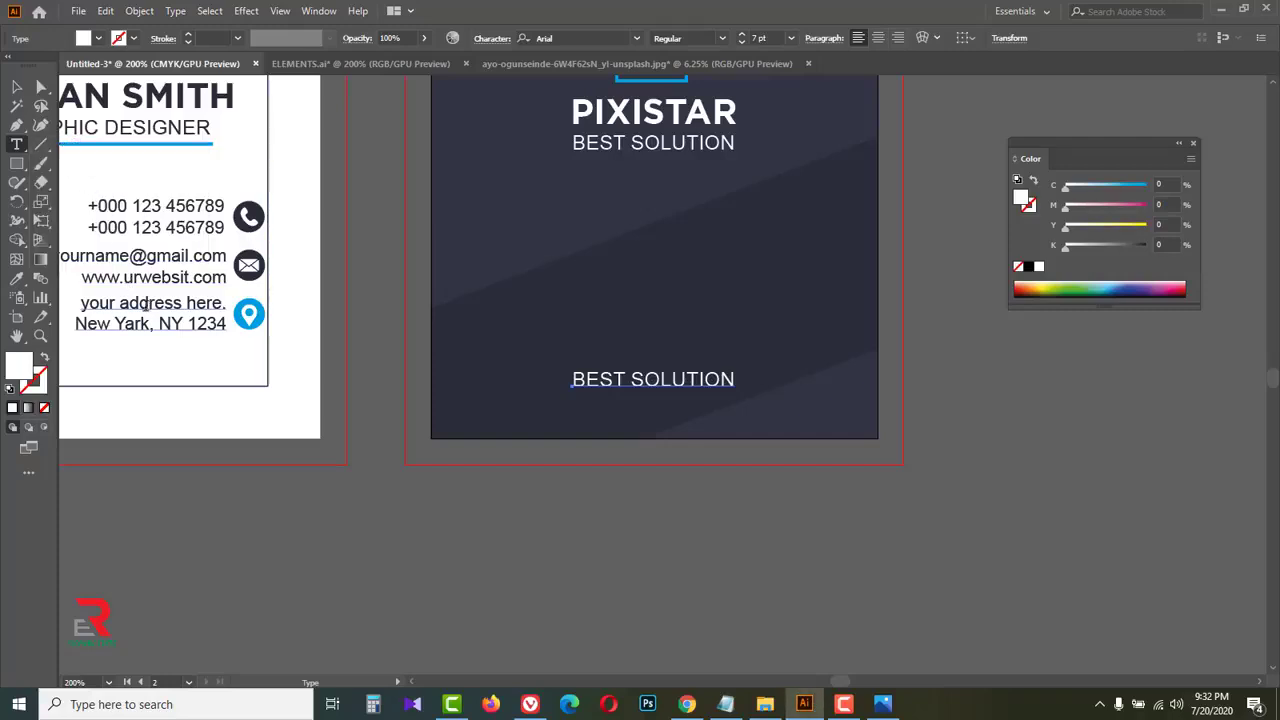
triple_click(130, 280)
key(ctrl+c)
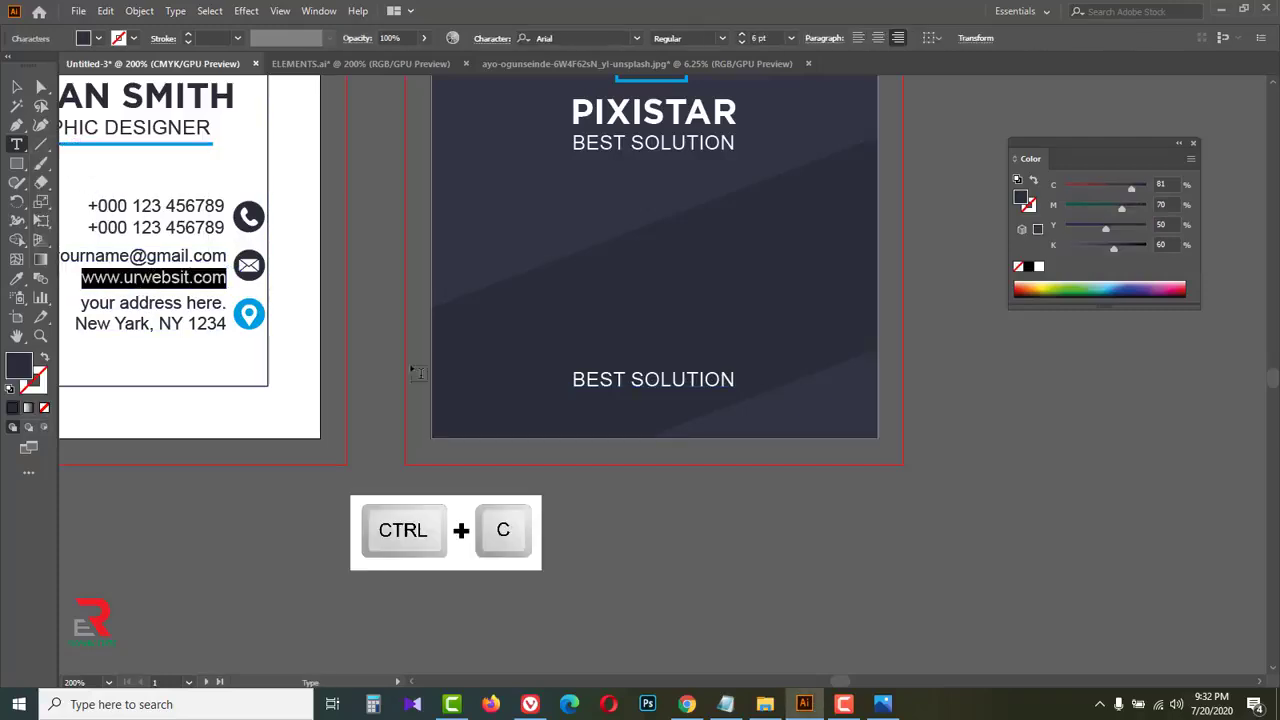
double_click(627, 379)
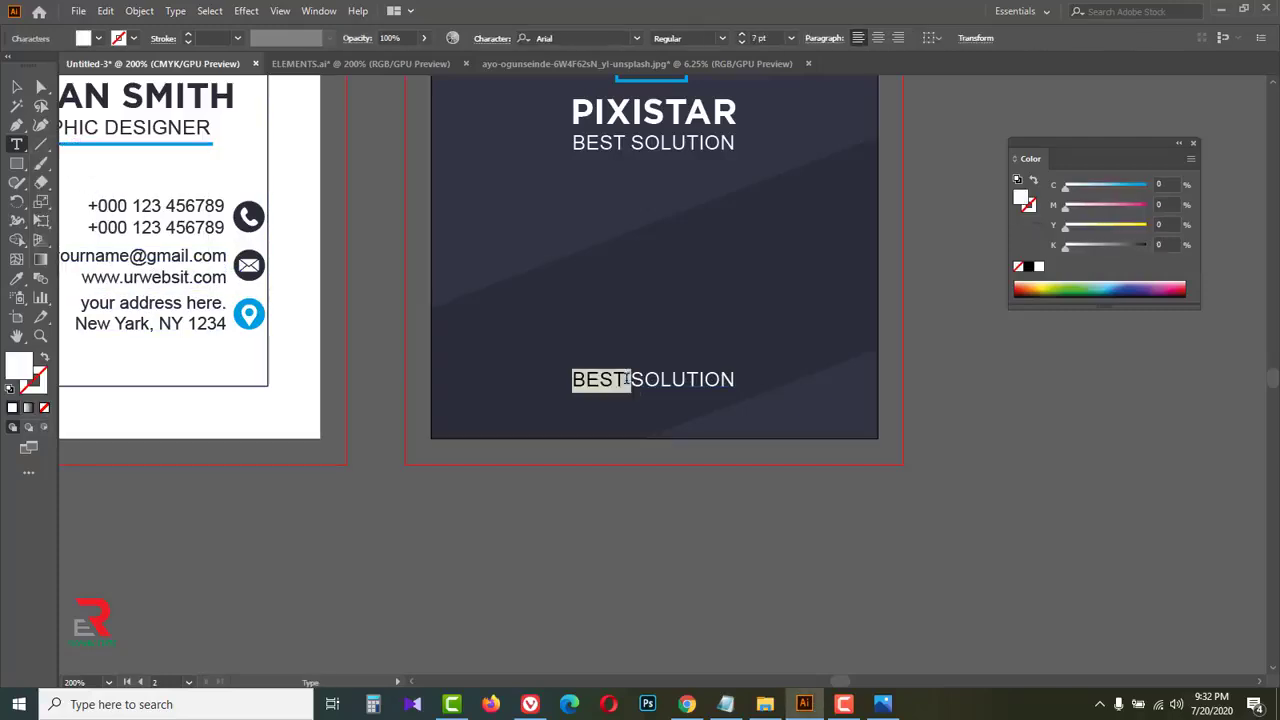
triple_click(627, 379)
key(ctrl+v)
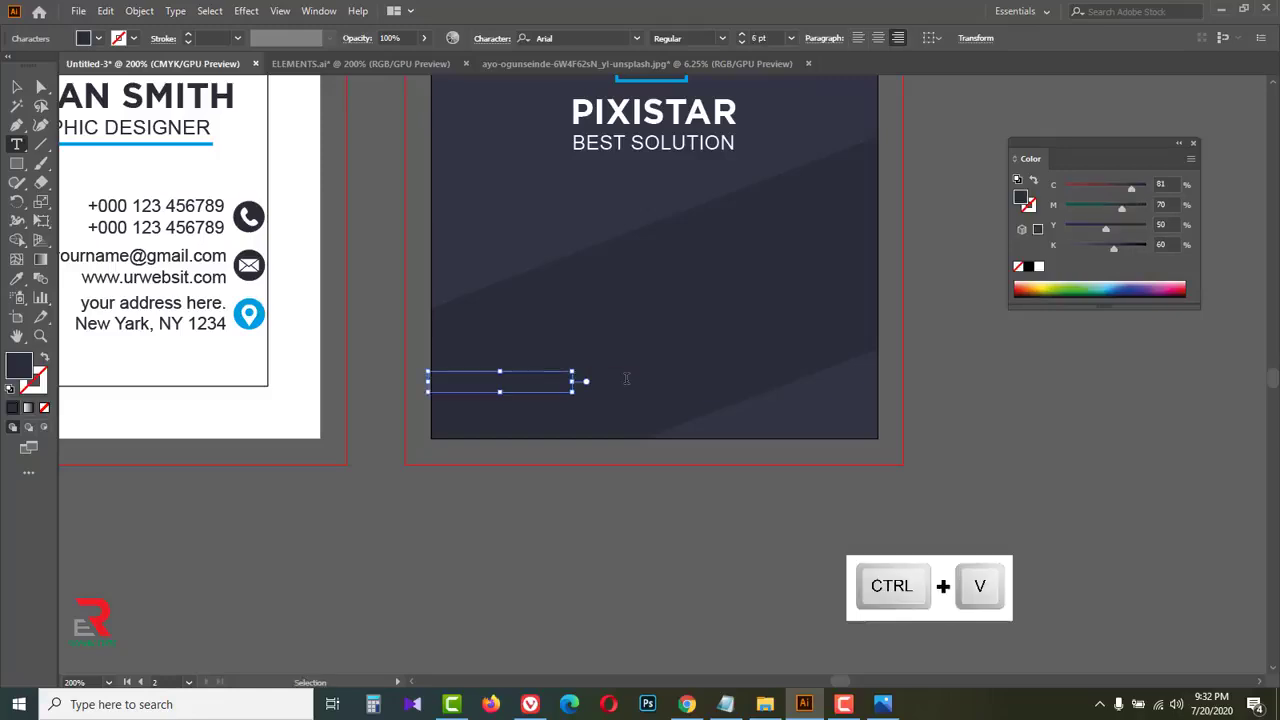
click(18, 88)
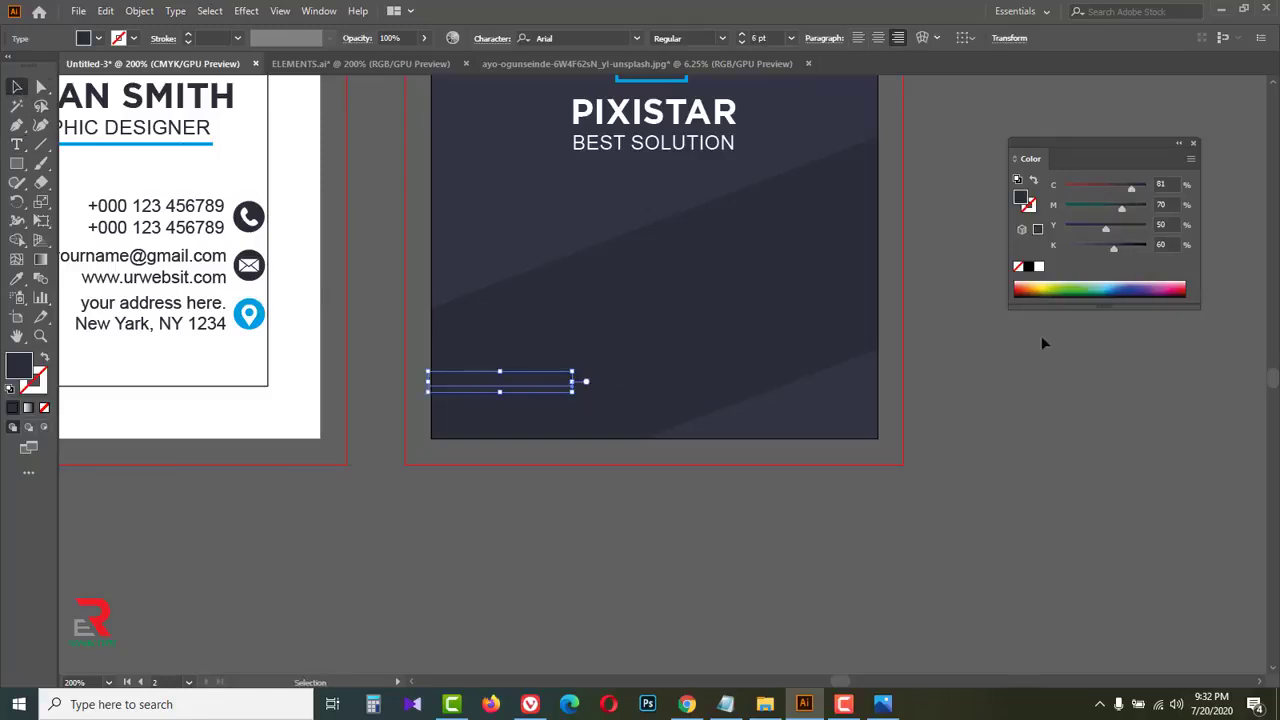
- Make the website line white and centre it horizontally on the card back
click(1038, 267)
mouse_move(541, 386)
mouse_down()
mouse_move(704, 395)
mouse_move(694, 391)
mouse_up()
click(700, 530)
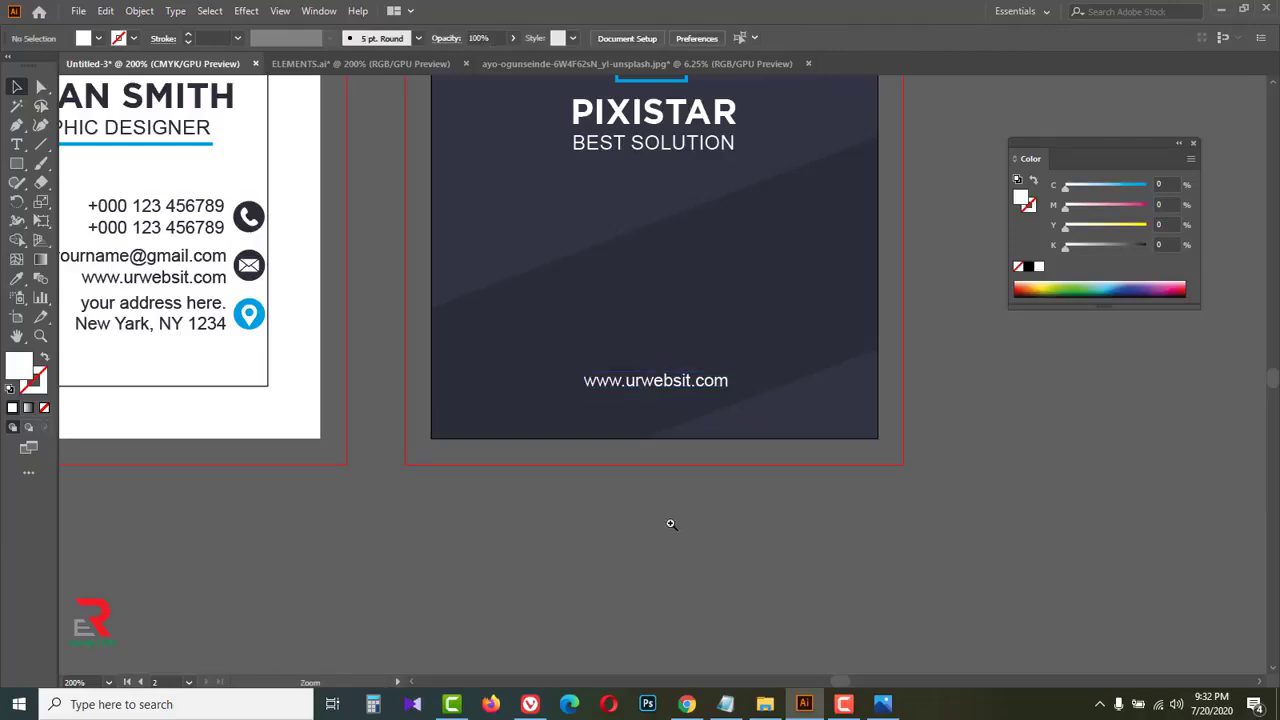
ctrl+alt+click(641, 496)
drag(654, 333, 674, 590)
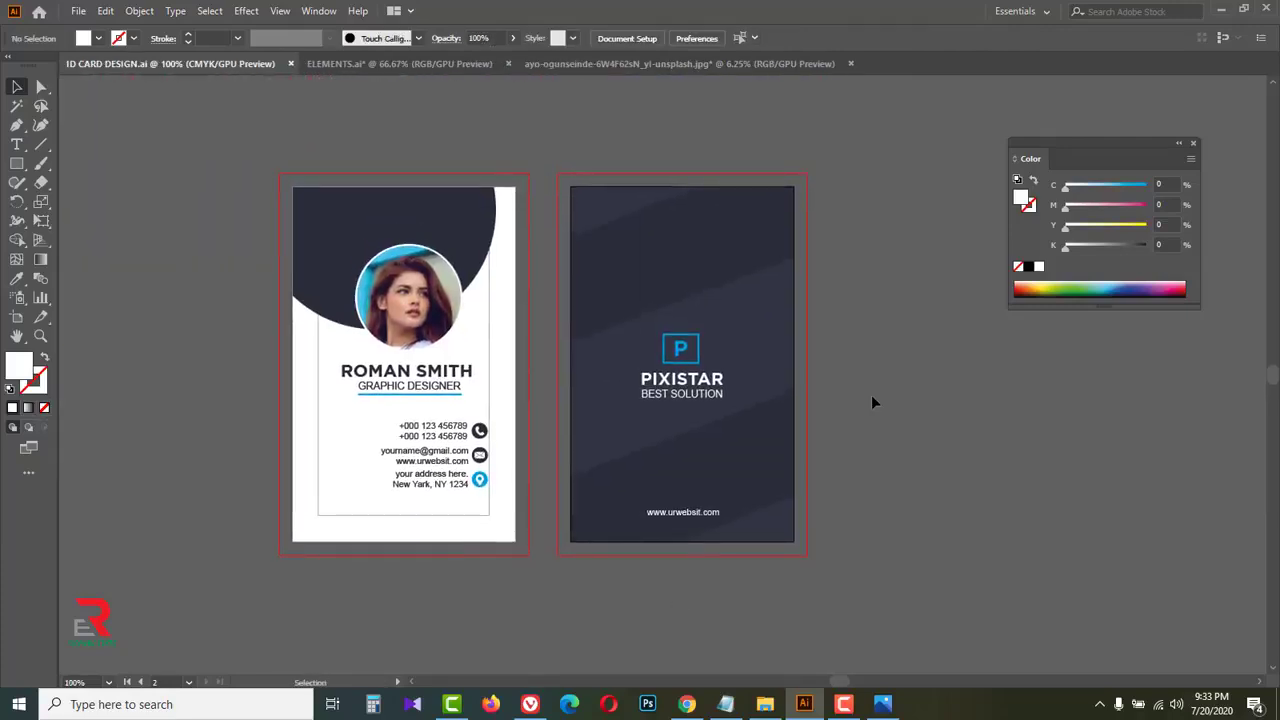
- Check the ELEMENTS.ai document, then return to ID CARD DESIGN.ai
click(453, 64)
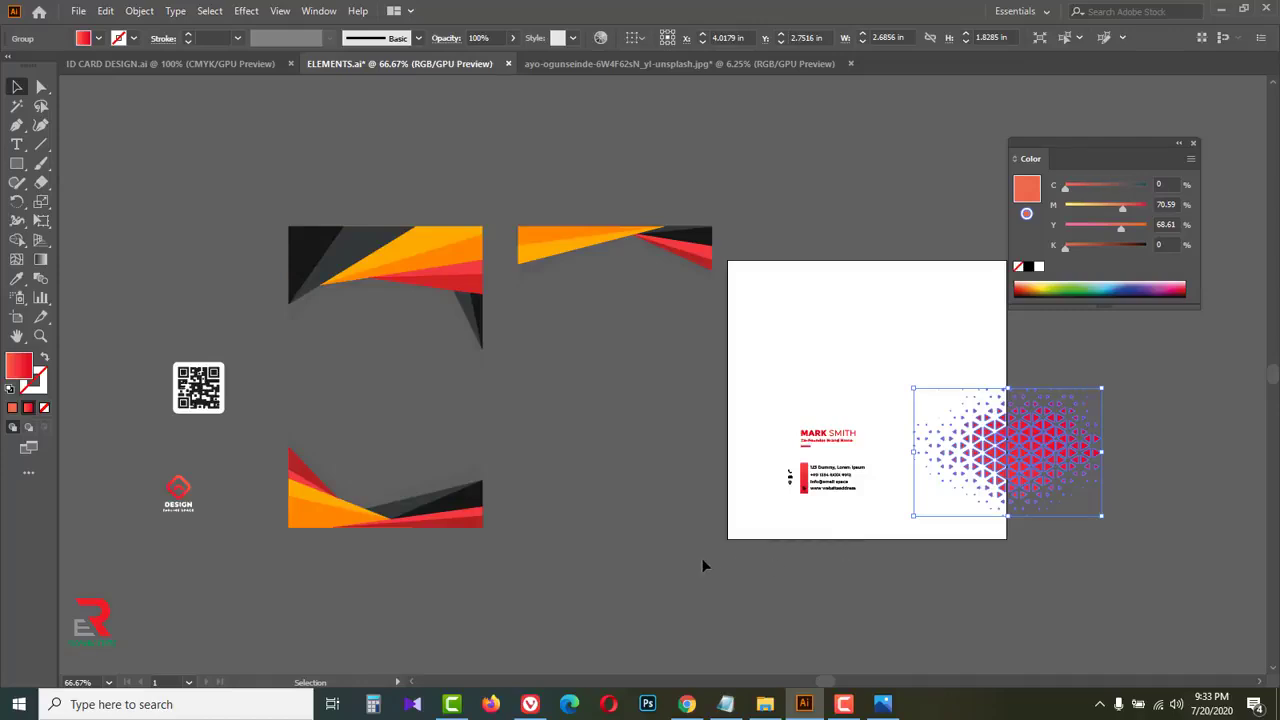
click(229, 64)
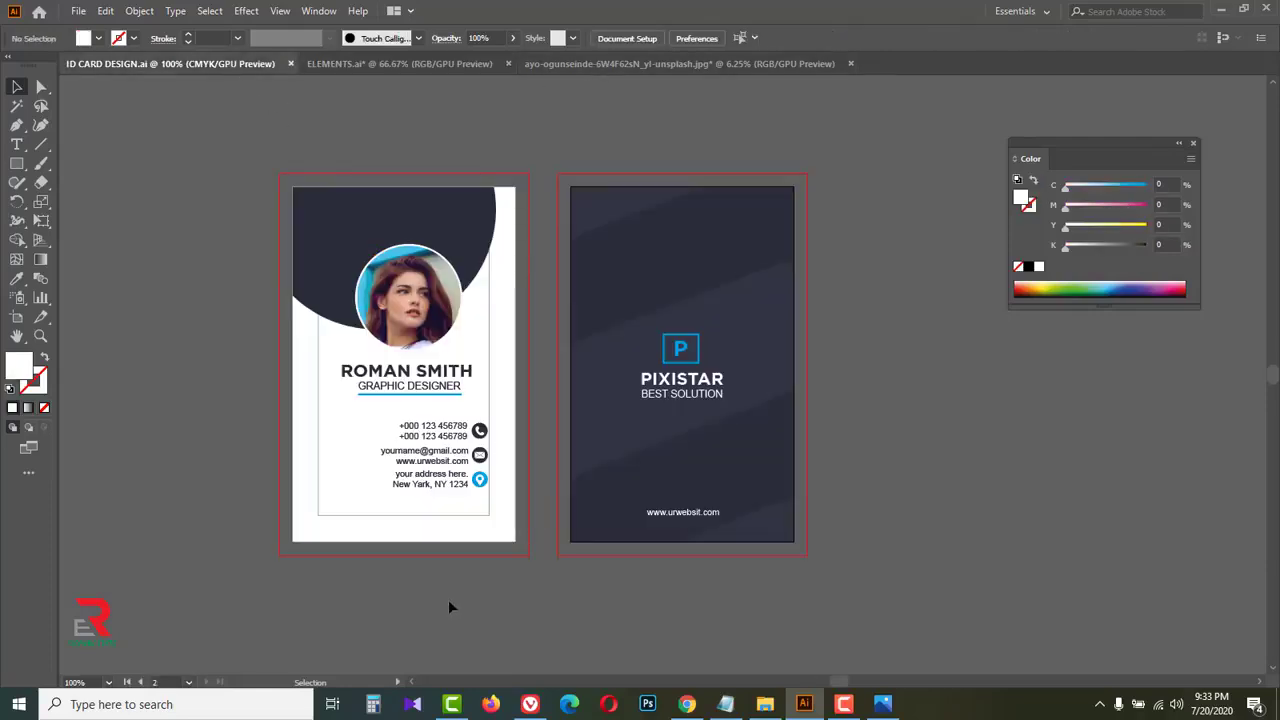